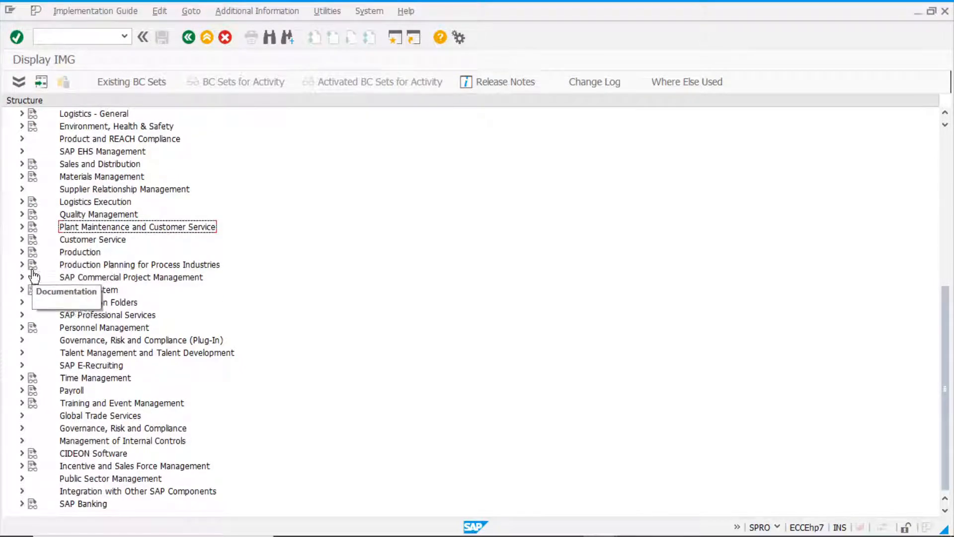
Expand the IMG structure through Materials Management and Purchasing to the Discount in Kind (Discount in Form of Bonus Goods) activities.
{"action": "left_click", "coordinate": [22, 177]}
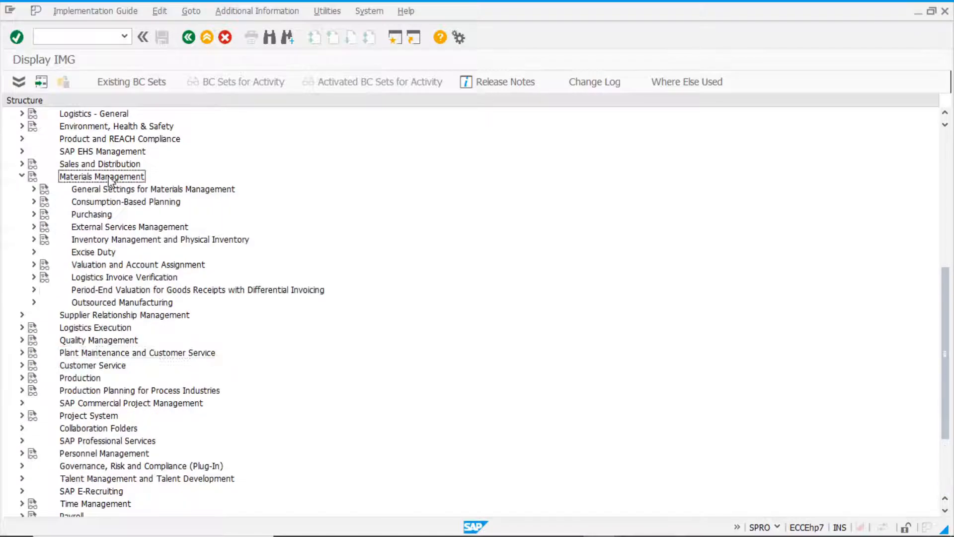
{"action": "left_click", "coordinate": [33, 214]}
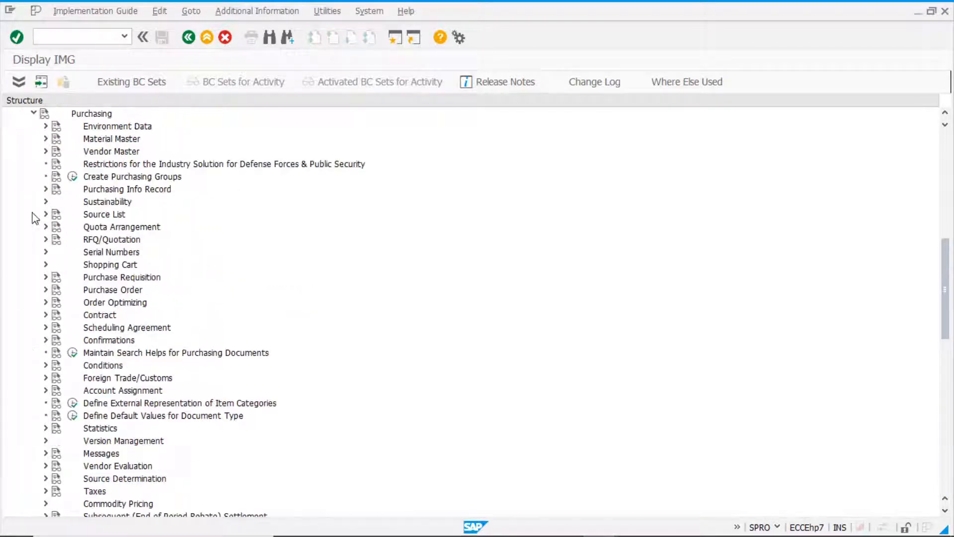
{"action": "scroll", "coordinate": [155, 383], "scroll_direction": "down", "scroll_amount": 4}
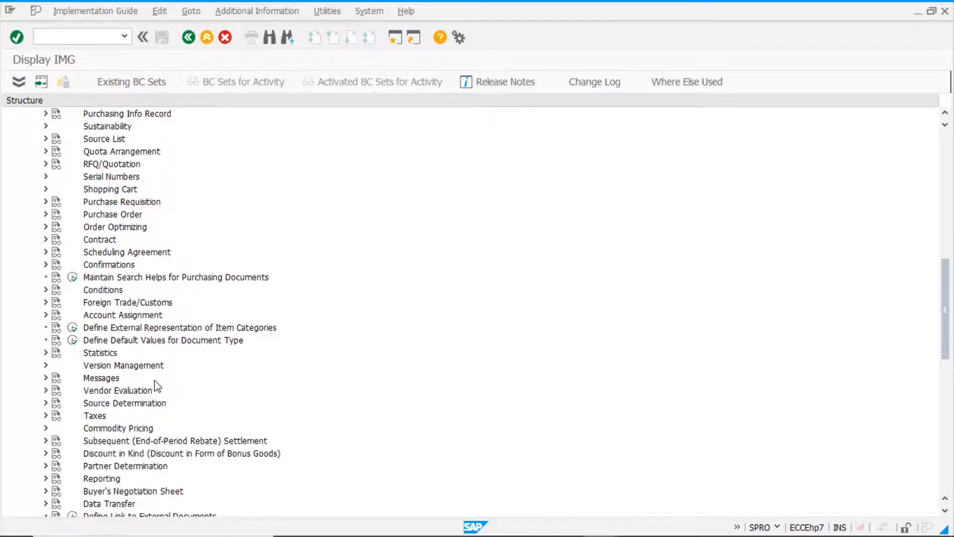
{"action": "left_click", "coordinate": [105, 379]}
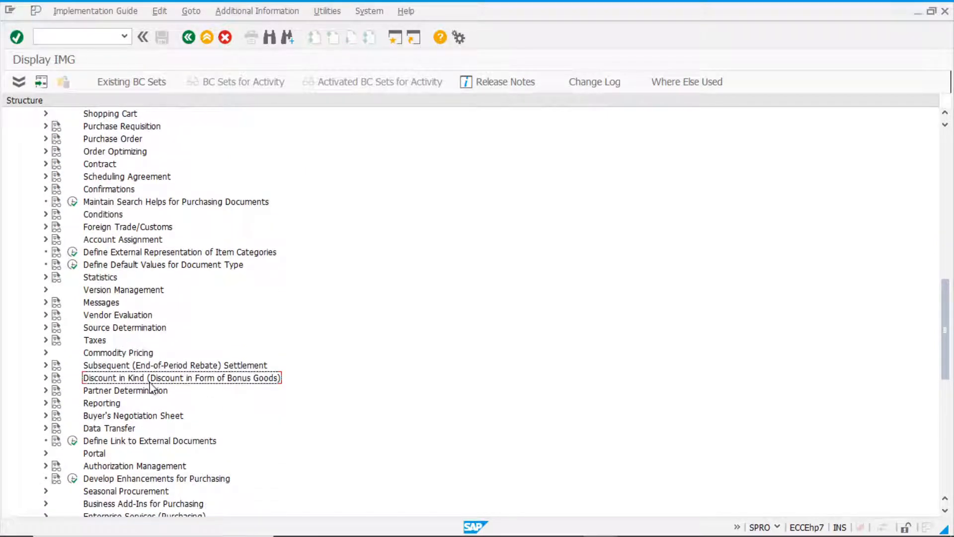
{"action": "left_click", "coordinate": [45, 378]}
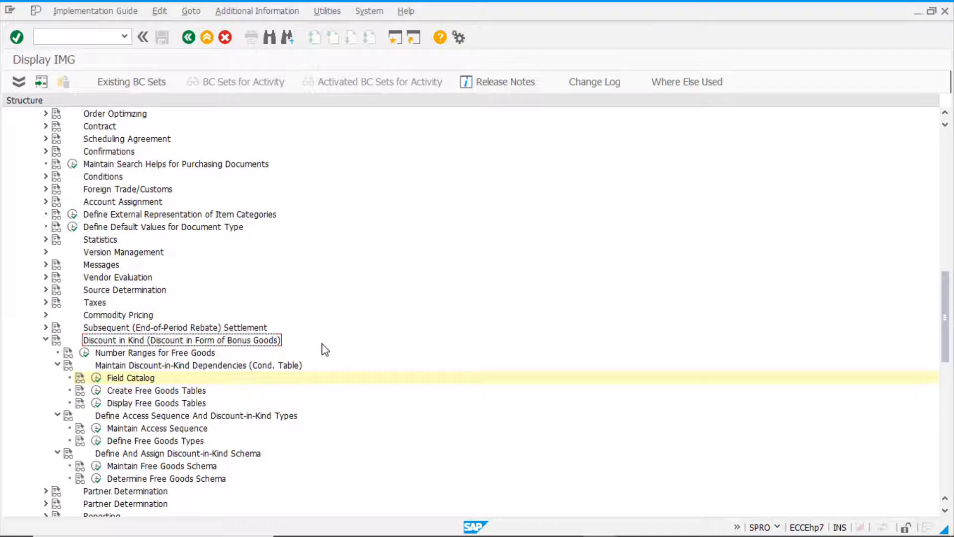
{"action": "scroll", "coordinate": [323, 348], "scroll_direction": "down", "scroll_amount": 3}
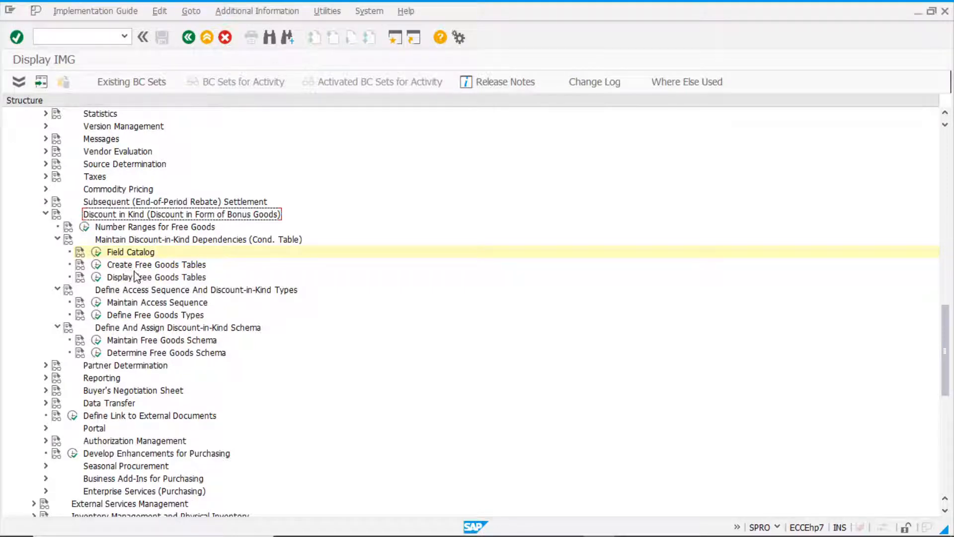
Display free goods condition table 001, Info Record: Plant-Specific per Order Unit, review its selected fields, and return to the IMG structure.
{"action": "left_click", "coordinate": [95, 278]}
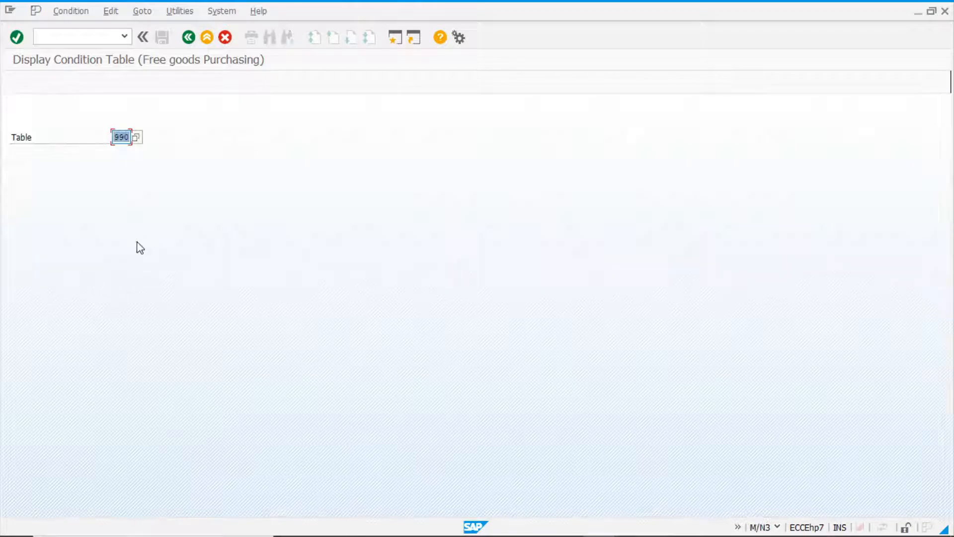
{"action": "key", "text": "BackSpace"}
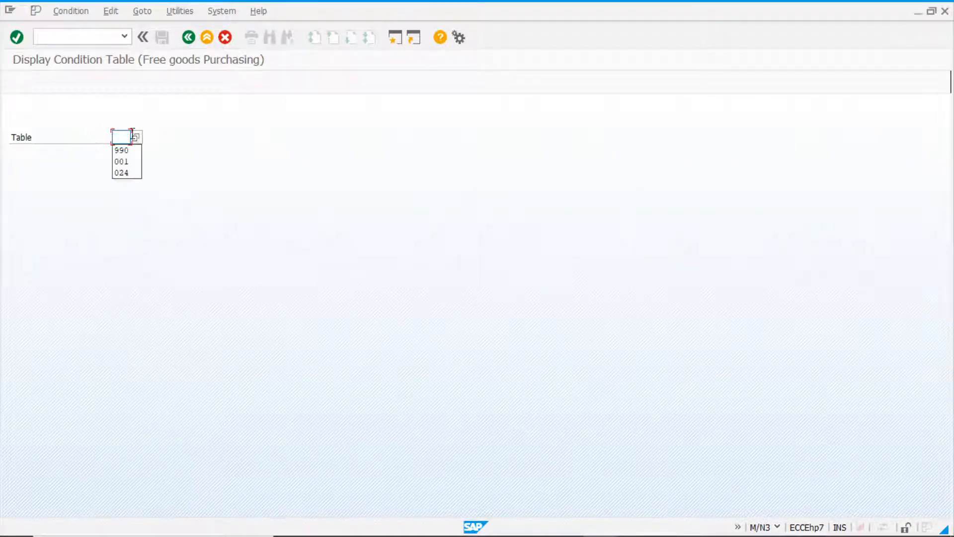
{"action": "left_click", "coordinate": [135, 137]}
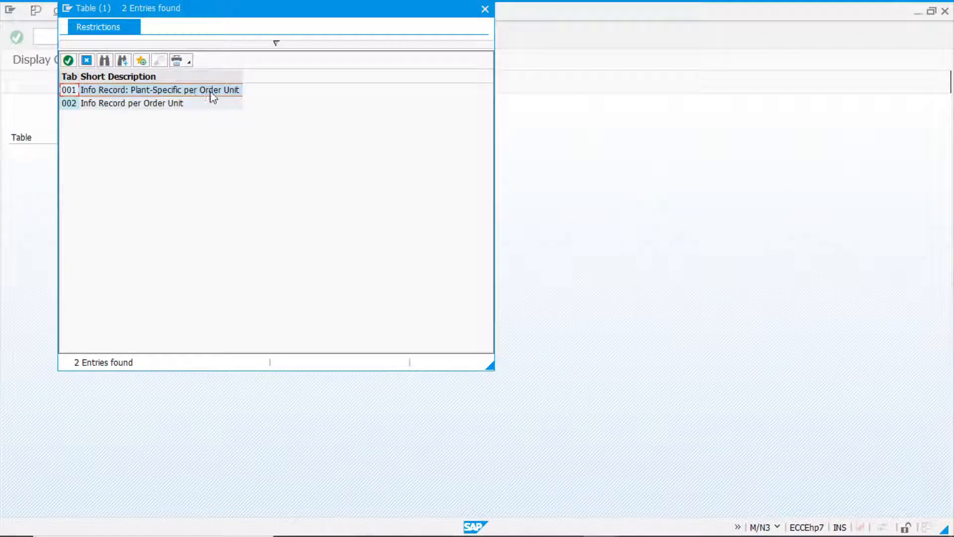
{"action": "double_click", "coordinate": [70, 90]}
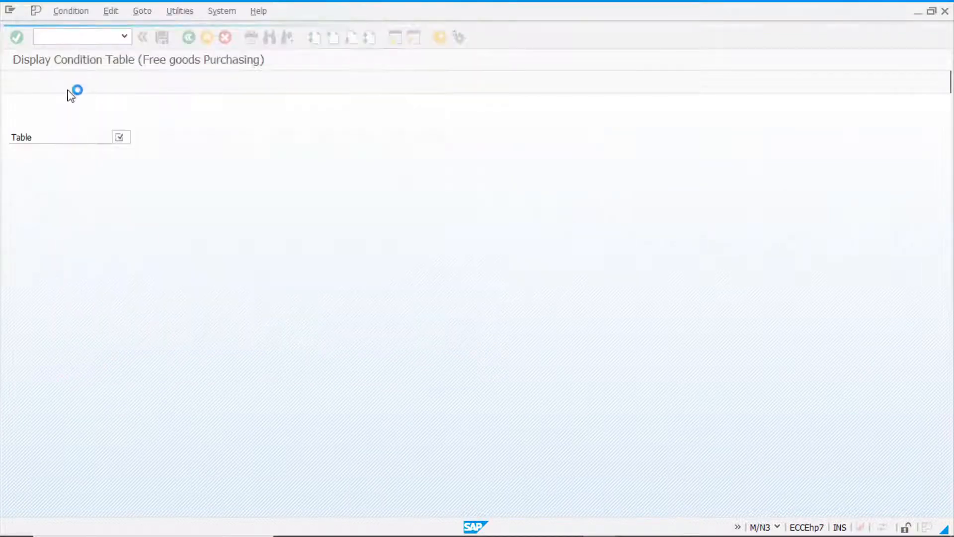
{"action": "key", "text": "Return"}
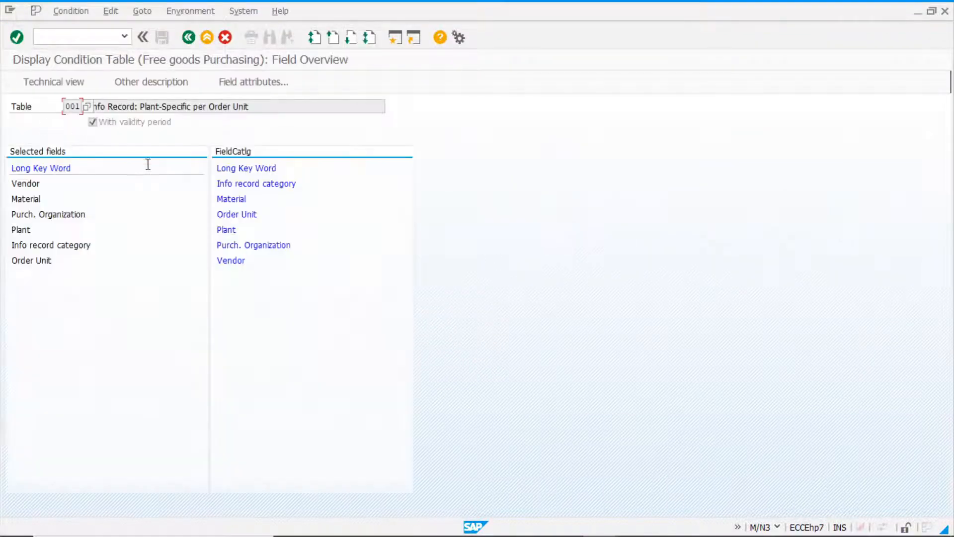
{"action": "left_click", "coordinate": [40, 183]}
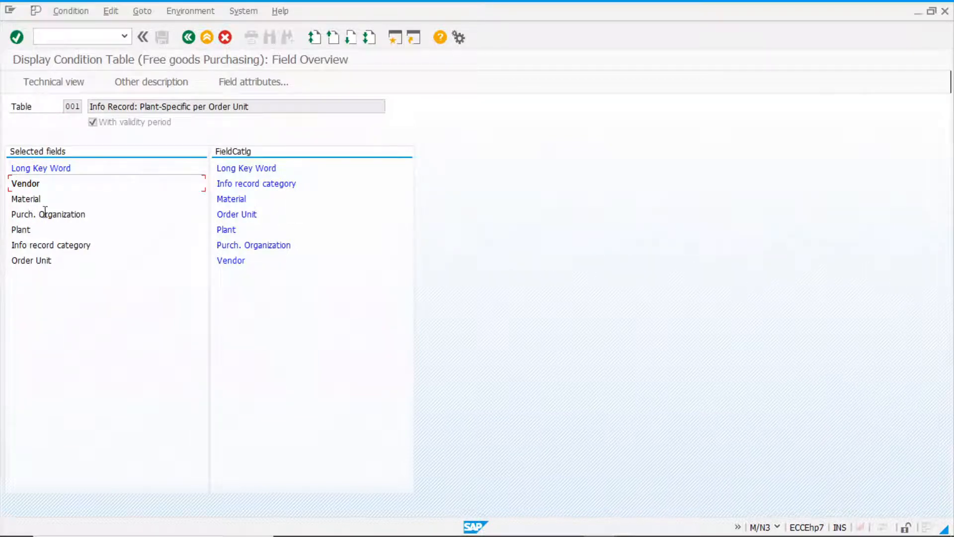
{"action": "left_click", "coordinate": [190, 38]}
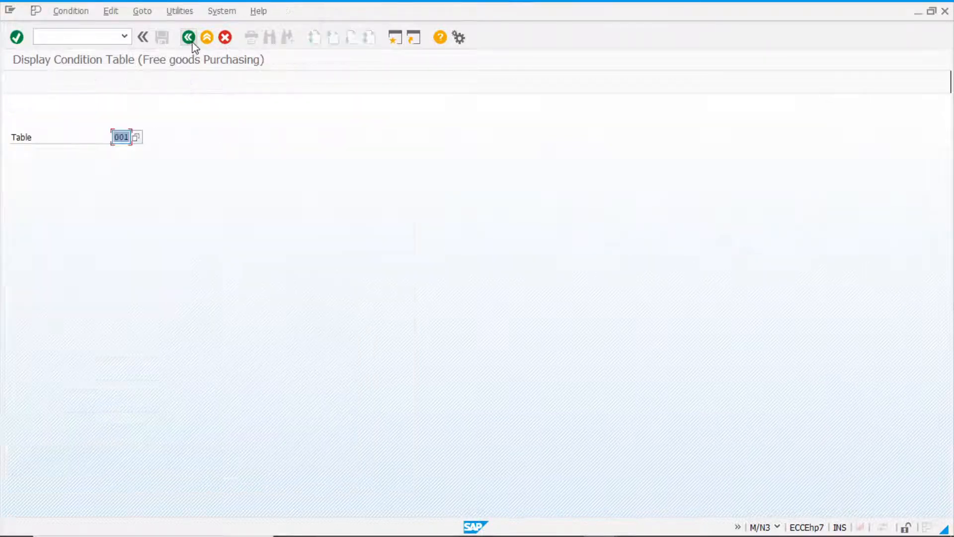
{"action": "left_click", "coordinate": [190, 39]}
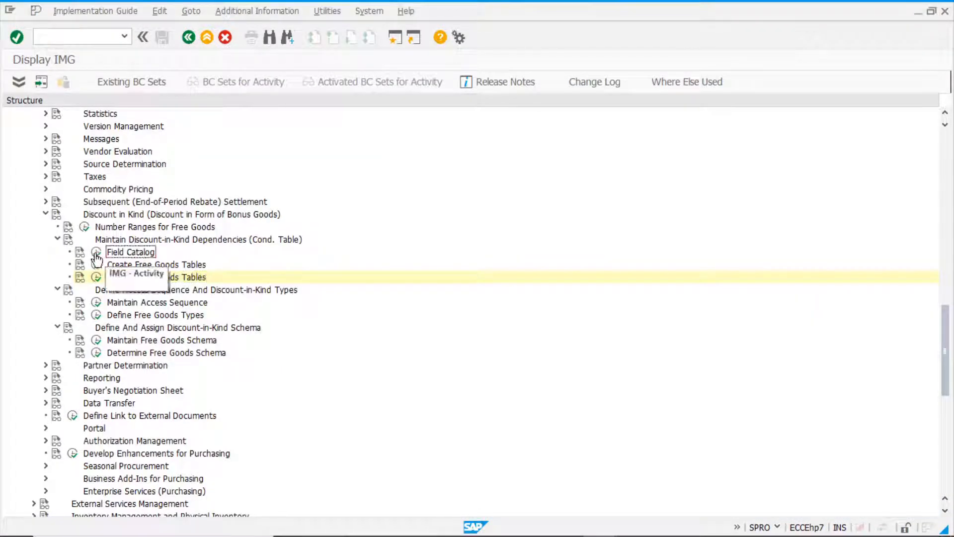
Open the Field Catalog for free goods purchasing and begin a new entry with the list of available fields.
{"action": "left_click", "coordinate": [97, 253]}
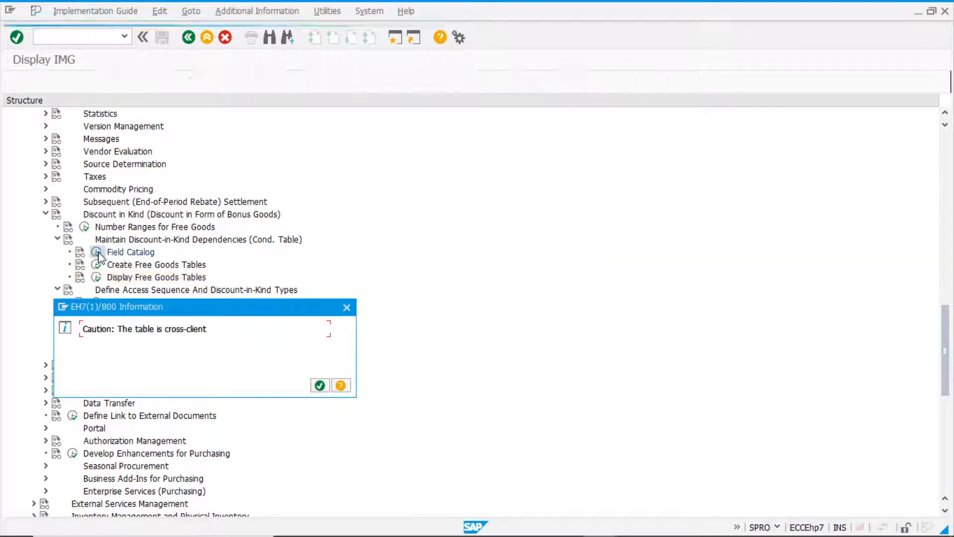
{"action": "left_click", "coordinate": [320, 385]}
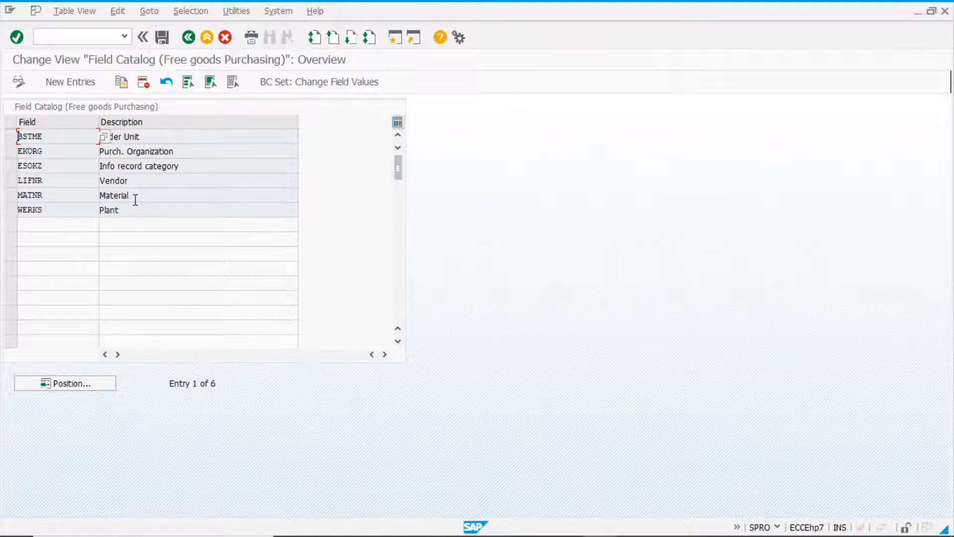
{"action": "left_click", "coordinate": [71, 213]}
{"action": "left_click", "coordinate": [73, 85]}
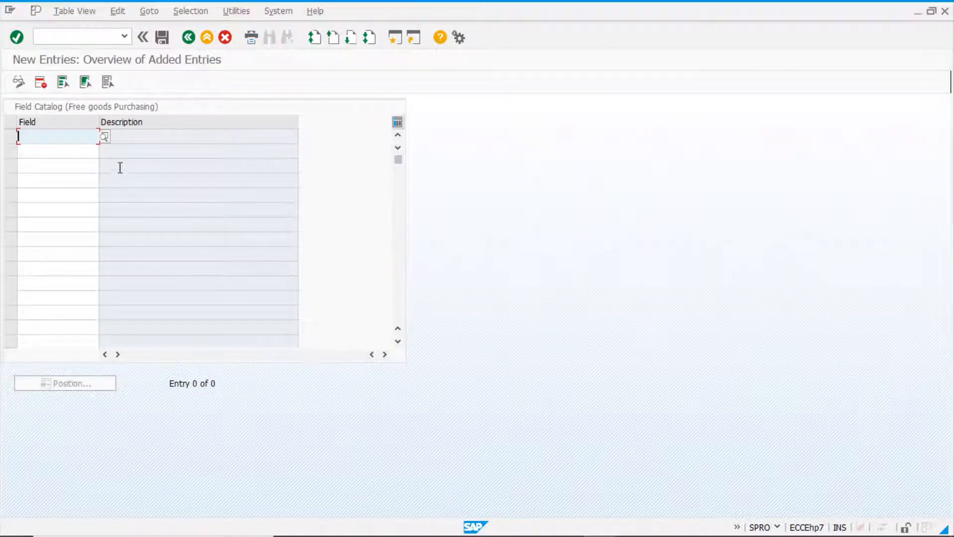
{"action": "left_click", "coordinate": [105, 138]}
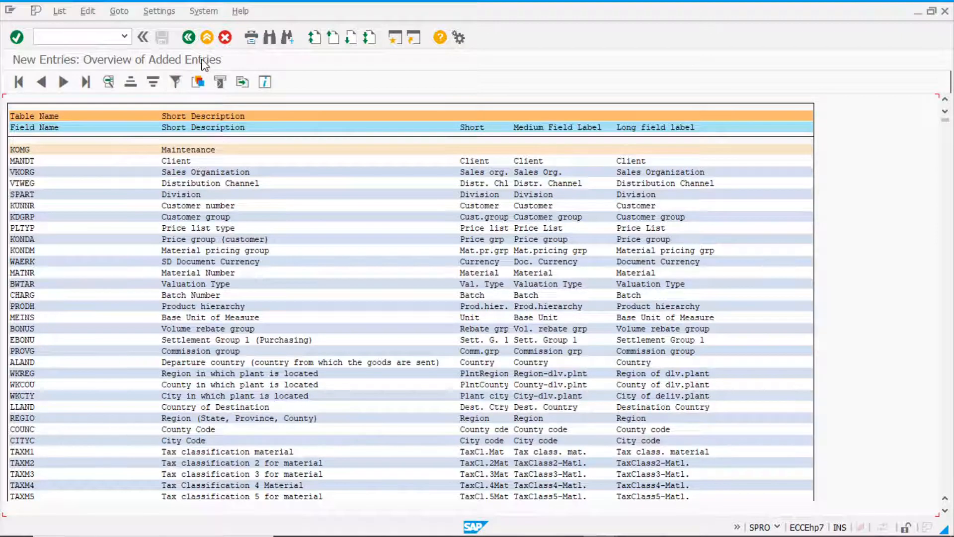
Search the available fields for "group" and enter MATKL, Material Group, as the new catalog field.
{"action": "left_click", "coordinate": [271, 38]}
{"action": "type", "text": "group"}
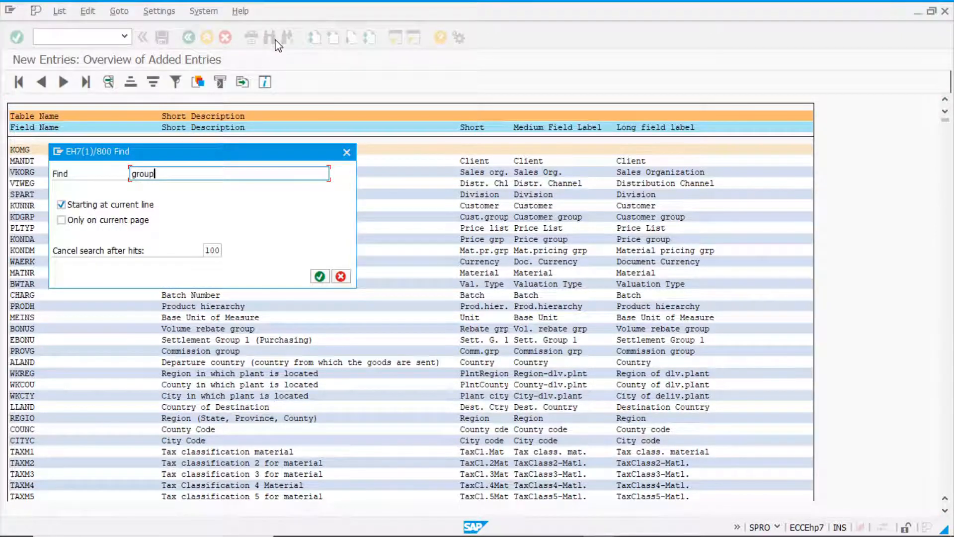
{"action": "key", "text": "Return"}
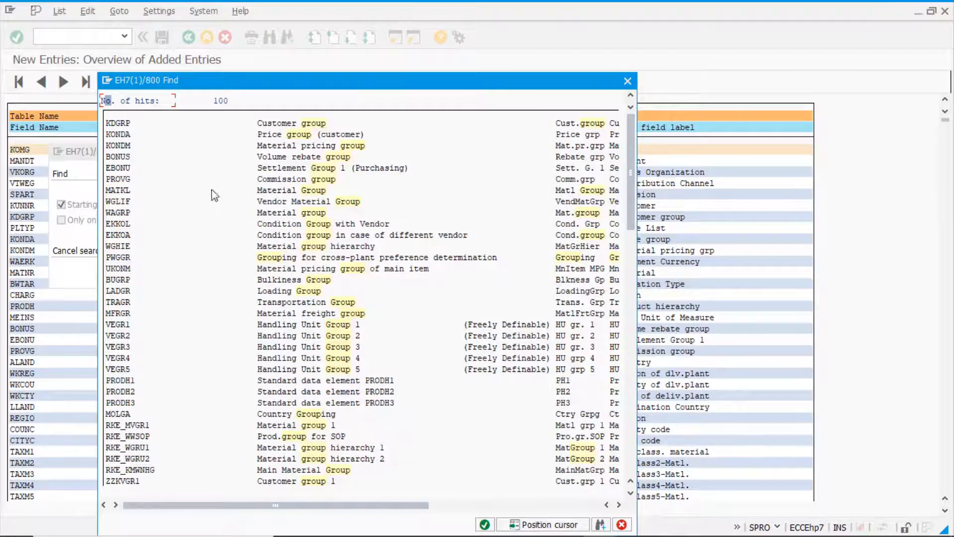
{"action": "left_click", "coordinate": [315, 192]}
{"action": "double_click", "coordinate": [224, 154]}
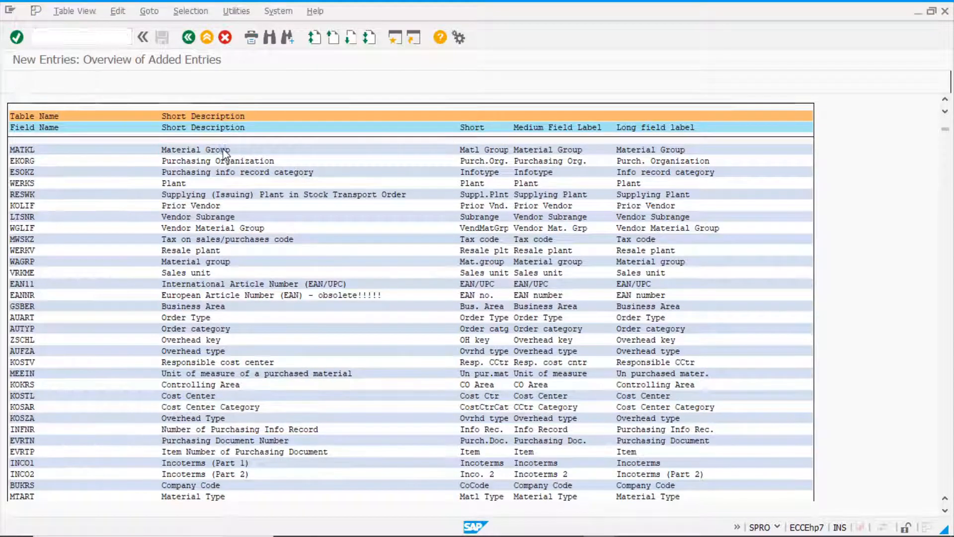
{"action": "key", "text": "Return"}
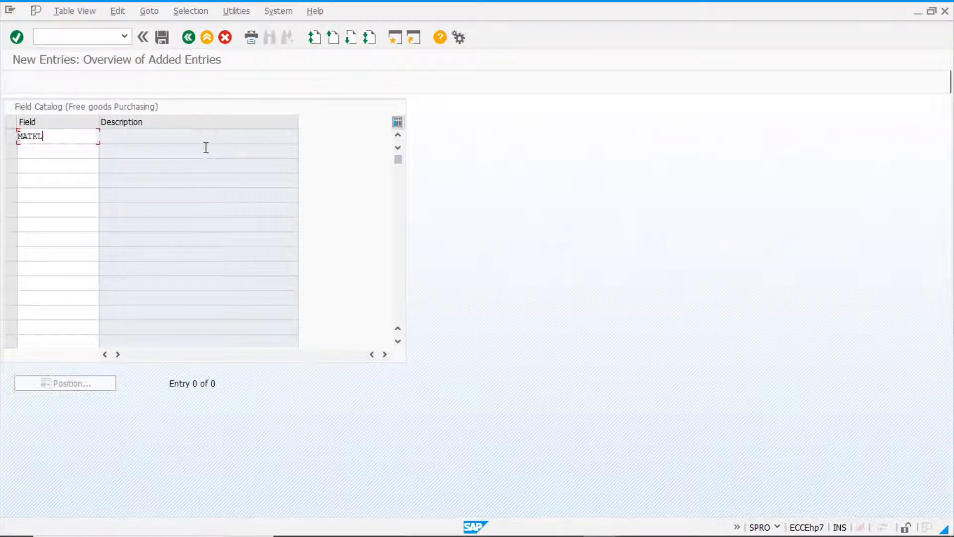
{"action": "key", "text": "Return"}
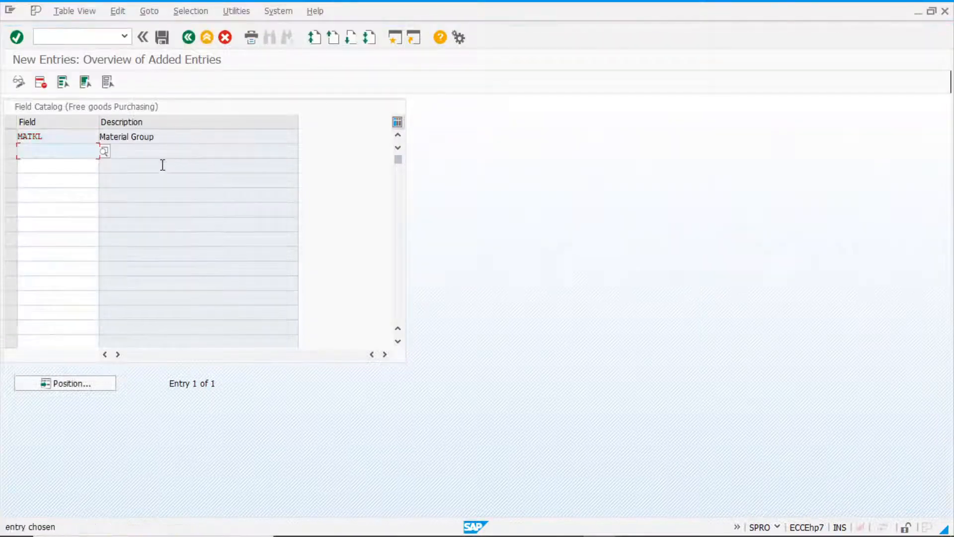
Save the new Material Group entry in the field catalog and return to the IMG structure.
{"action": "left_click", "coordinate": [186, 135]}
{"action": "left_click", "coordinate": [42, 135]}
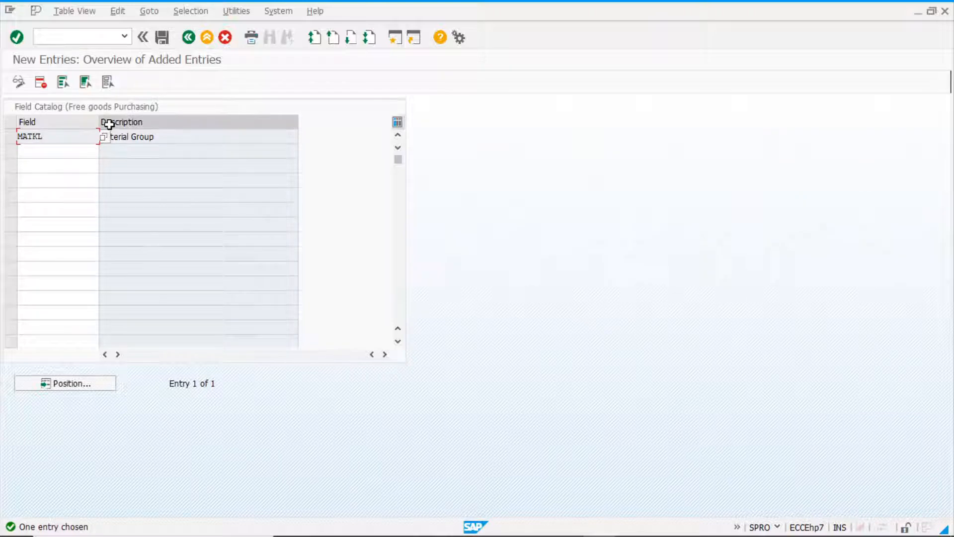
{"action": "left_click", "coordinate": [163, 37]}
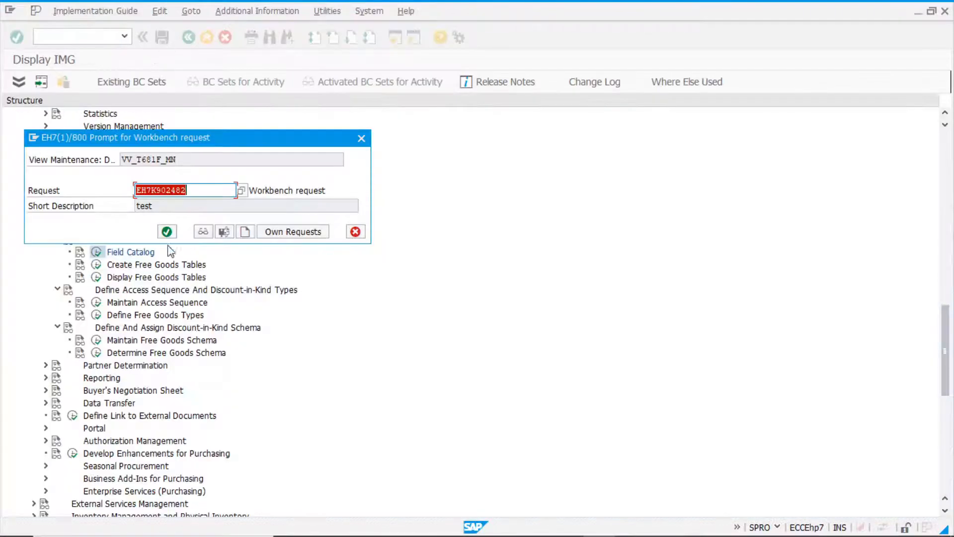
{"action": "left_click", "coordinate": [167, 232]}
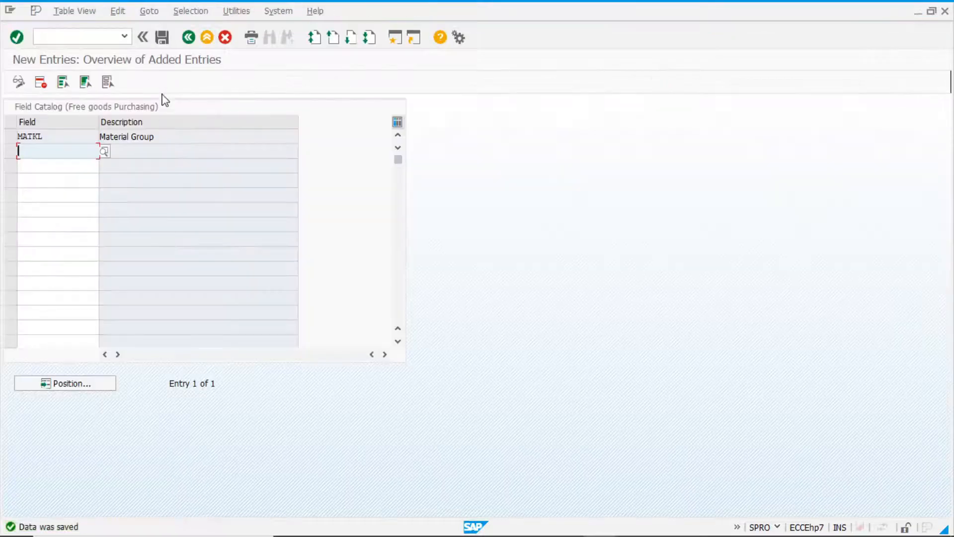
{"action": "left_click", "coordinate": [188, 39]}
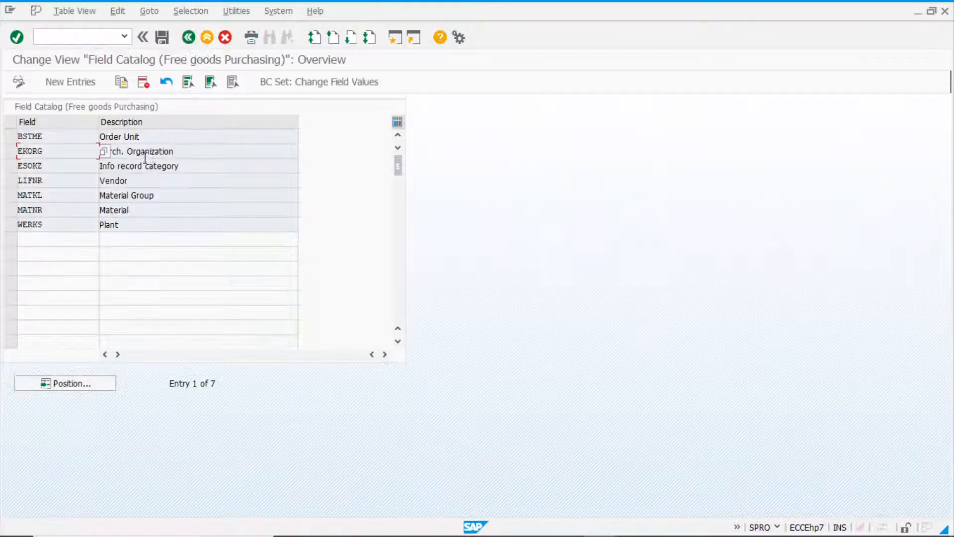
{"action": "left_click", "coordinate": [188, 37]}
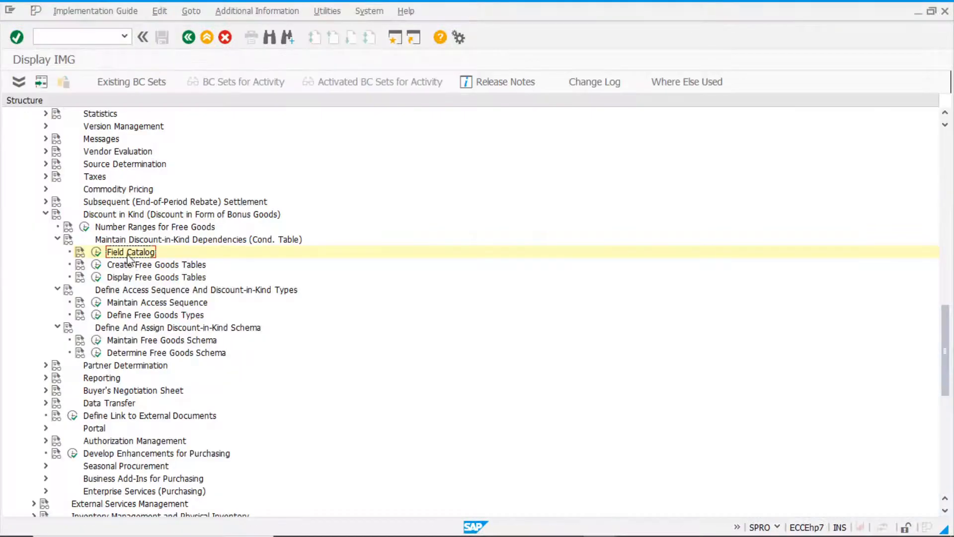
Start creating free goods condition table 990 as a copy of condition table 001.
{"action": "left_click", "coordinate": [96, 264]}
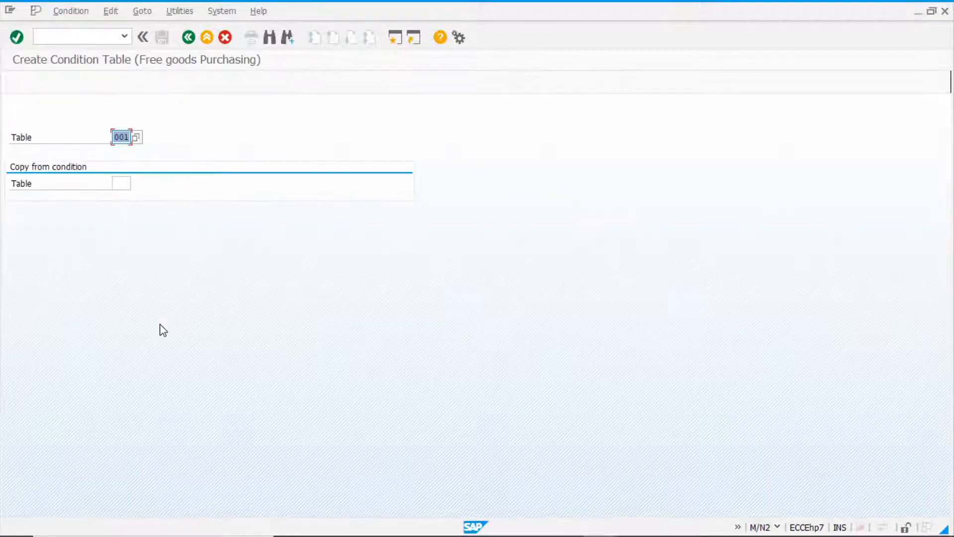
{"action": "type", "text": "990"}
{"action": "left_click", "coordinate": [125, 183]}
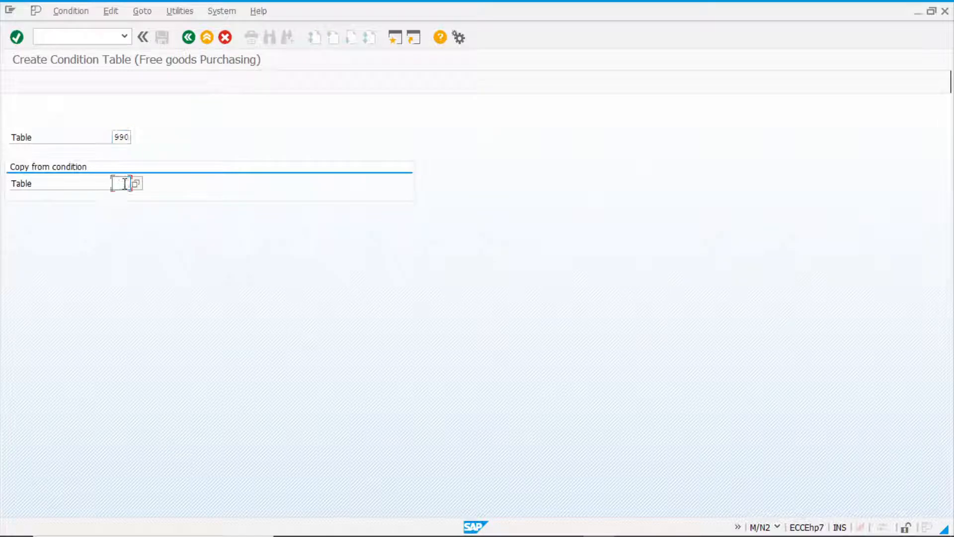
{"action": "type", "text": "001"}
{"action": "key", "text": "Return"}
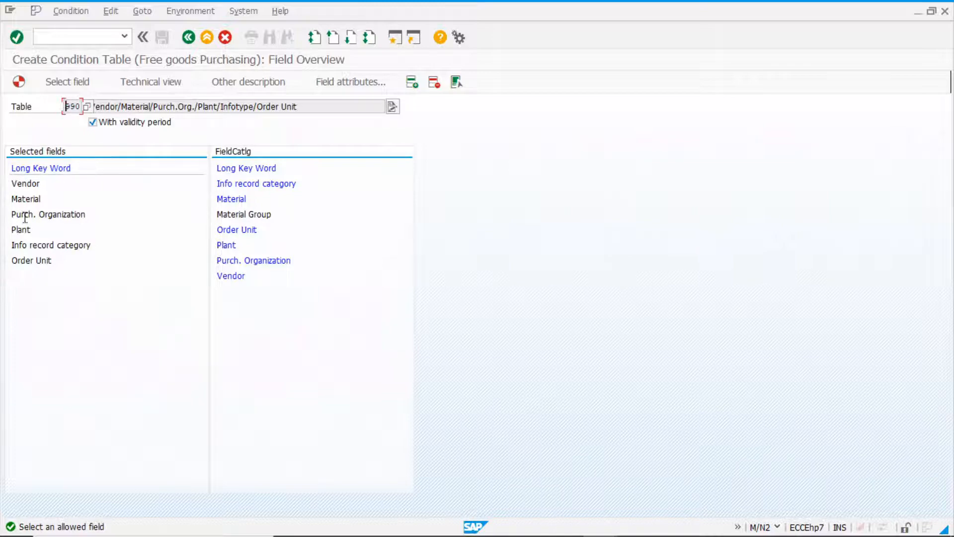
Add Material Group to the selected fields of condition table 990, and leave the field overview without generating the table.
{"action": "double_click", "coordinate": [235, 215]}
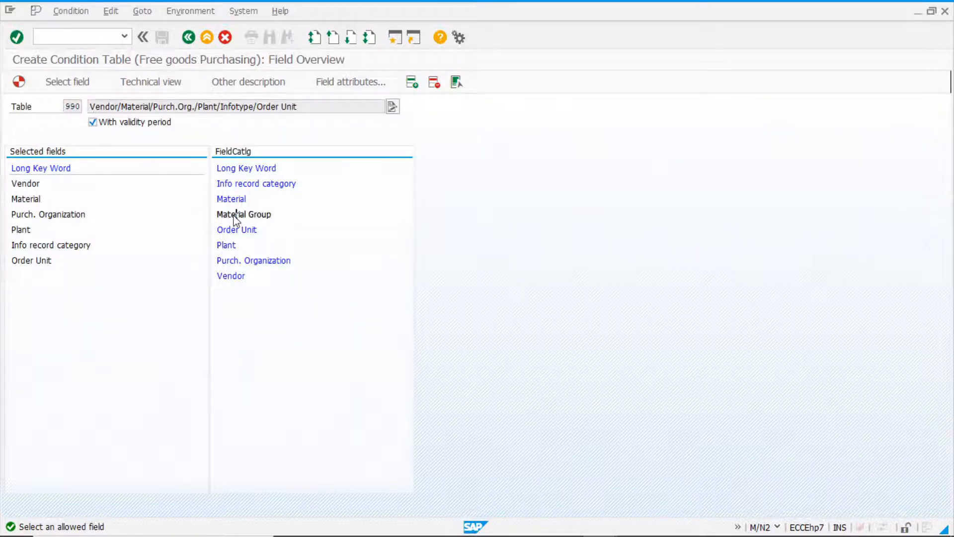
{"action": "left_click_drag", "start_coordinate": [88, 279], "coordinate": [2, 272]}
{"action": "left_click", "coordinate": [111, 279]}
{"action": "left_click_drag", "start_coordinate": [111, 278], "coordinate": [2, 272]}
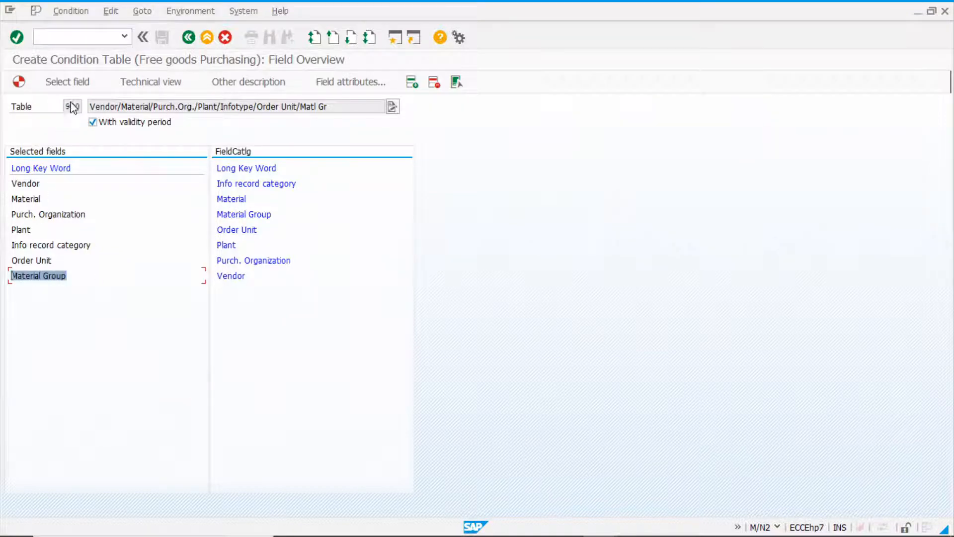
{"action": "left_click", "coordinate": [65, 276]}
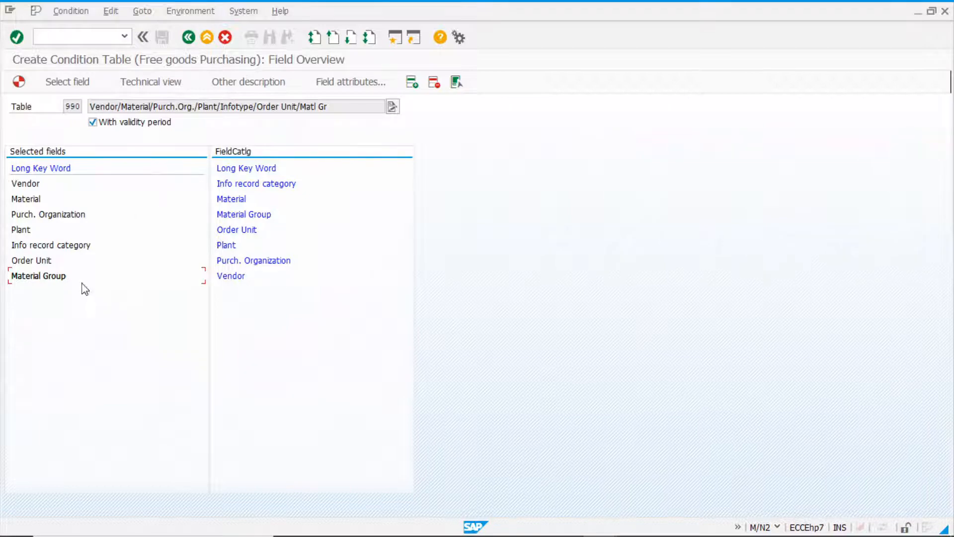
{"action": "left_click", "coordinate": [189, 38]}
{"action": "left_click", "coordinate": [247, 253]}
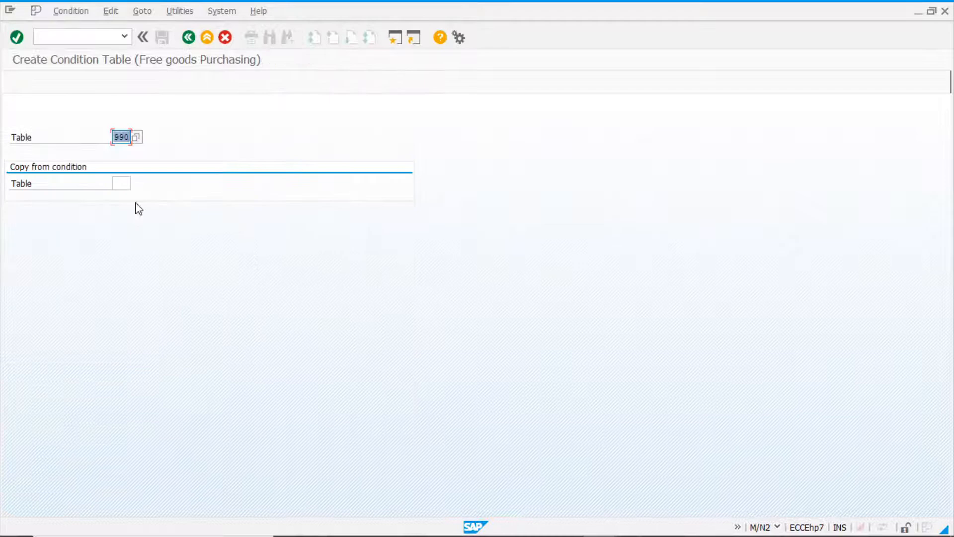
Delete the Material Group (MATKL) entry from the free goods field catalog, save it to the workbench request and return to the IMG structure.
{"action": "left_click", "coordinate": [188, 38]}
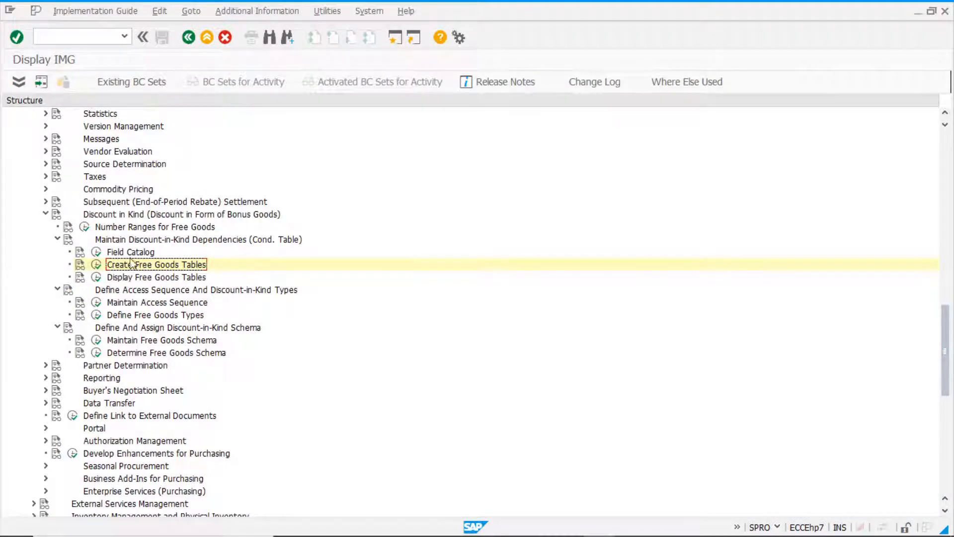
{"action": "left_click", "coordinate": [97, 252]}
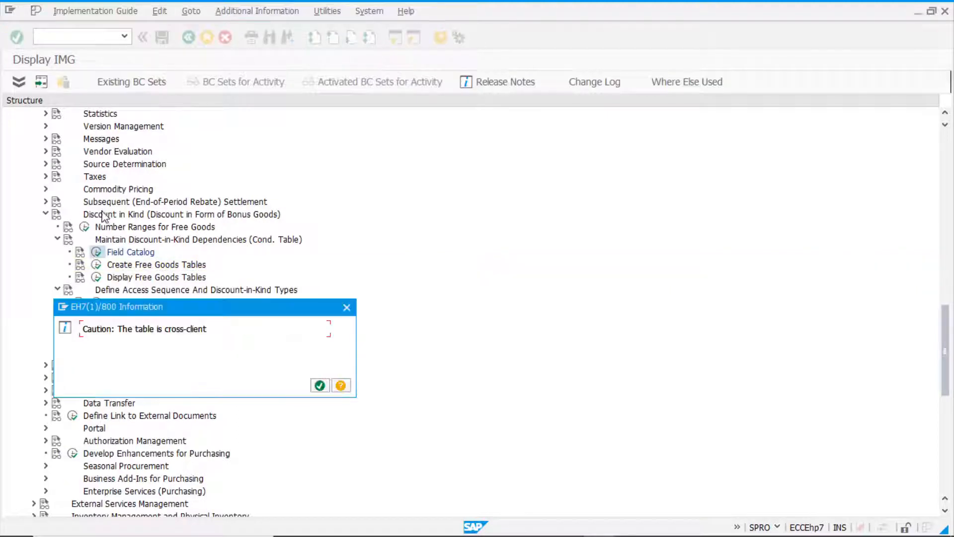
{"action": "left_click", "coordinate": [319, 385]}
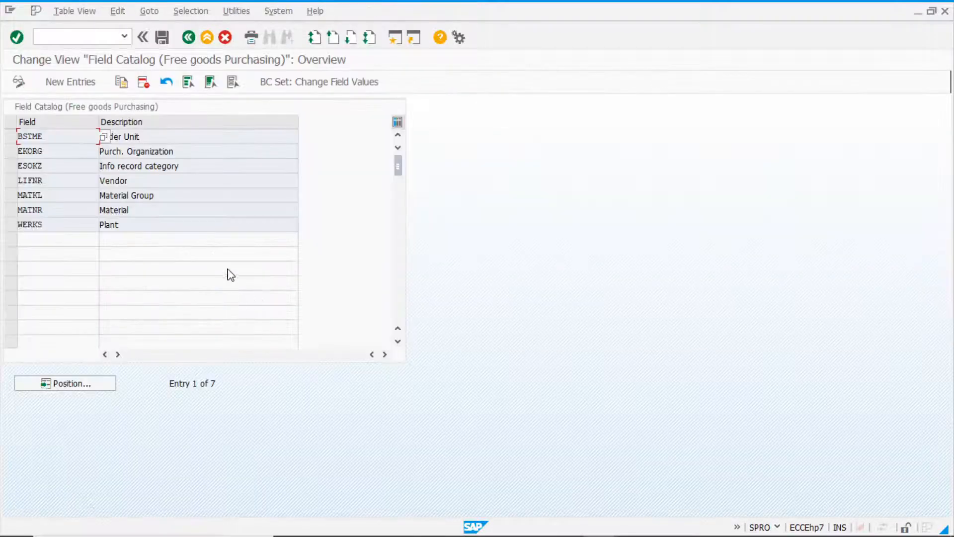
{"action": "left_click", "coordinate": [11, 195]}
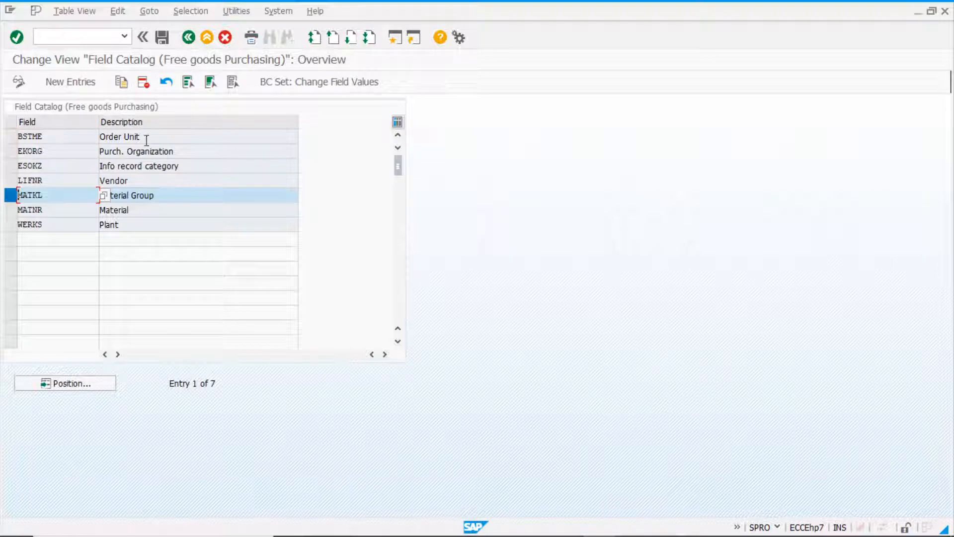
{"action": "left_click", "coordinate": [143, 83]}
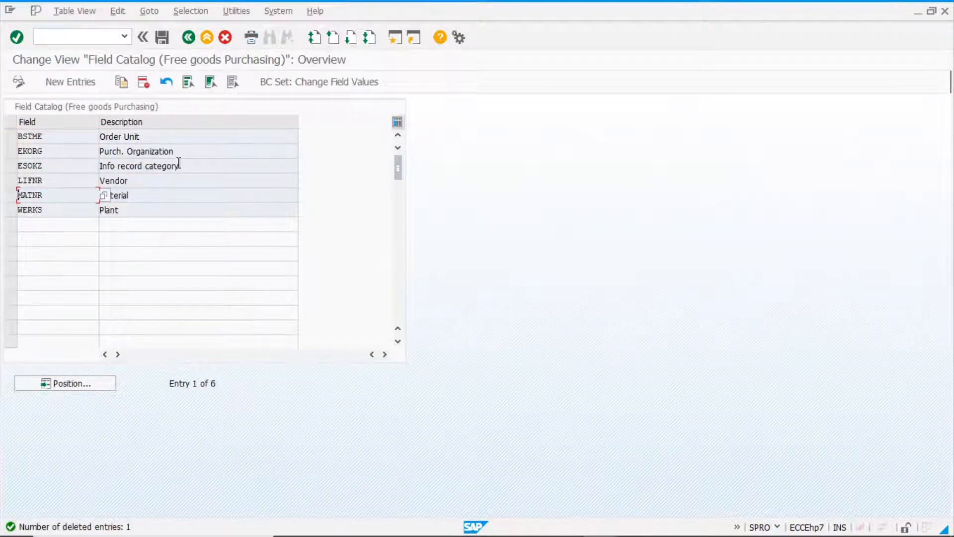
{"action": "left_click", "coordinate": [162, 37]}
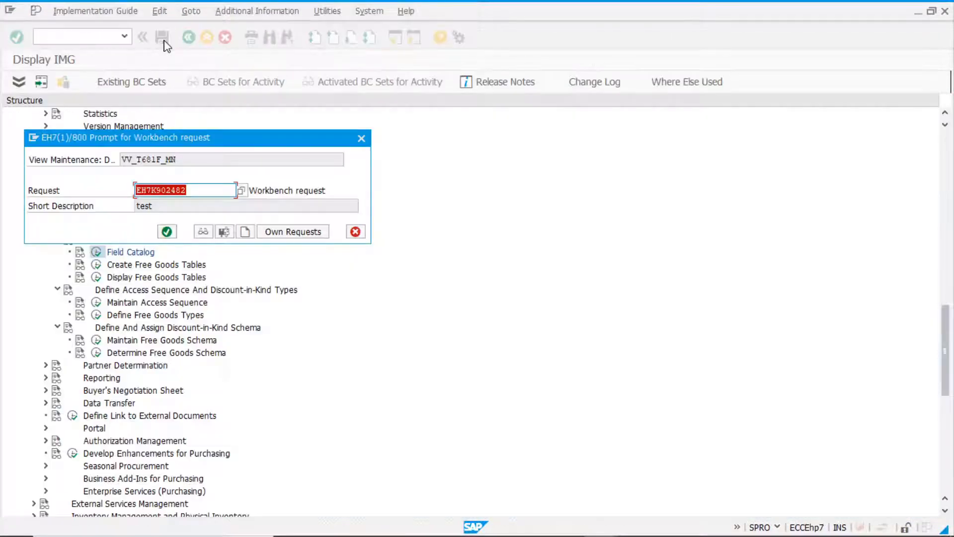
{"action": "left_click", "coordinate": [170, 234]}
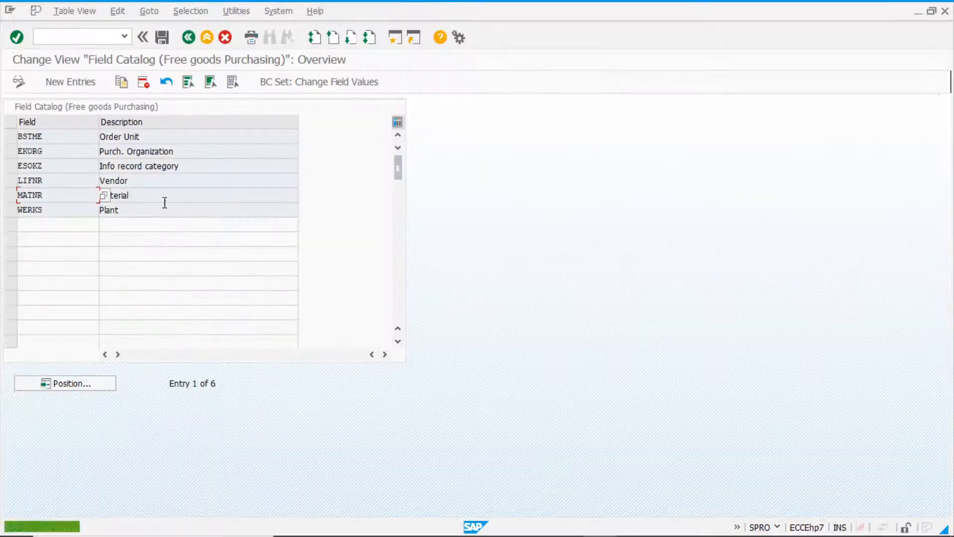
{"action": "left_click", "coordinate": [188, 38]}
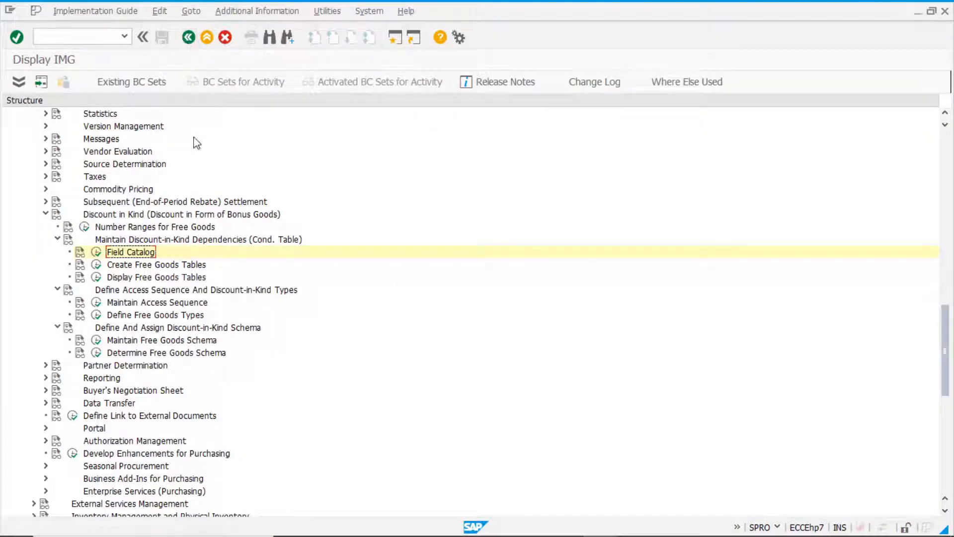
Open the free goods access sequences and examine the accesses of access sequence NR00.
{"action": "left_click", "coordinate": [139, 293]}
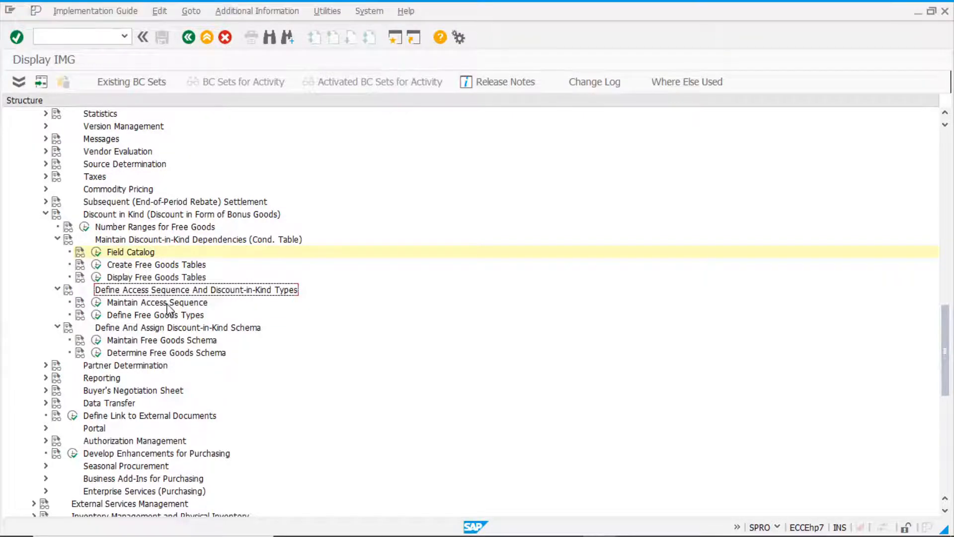
{"action": "scroll", "coordinate": [175, 305], "scroll_direction": "down", "scroll_amount": 2}
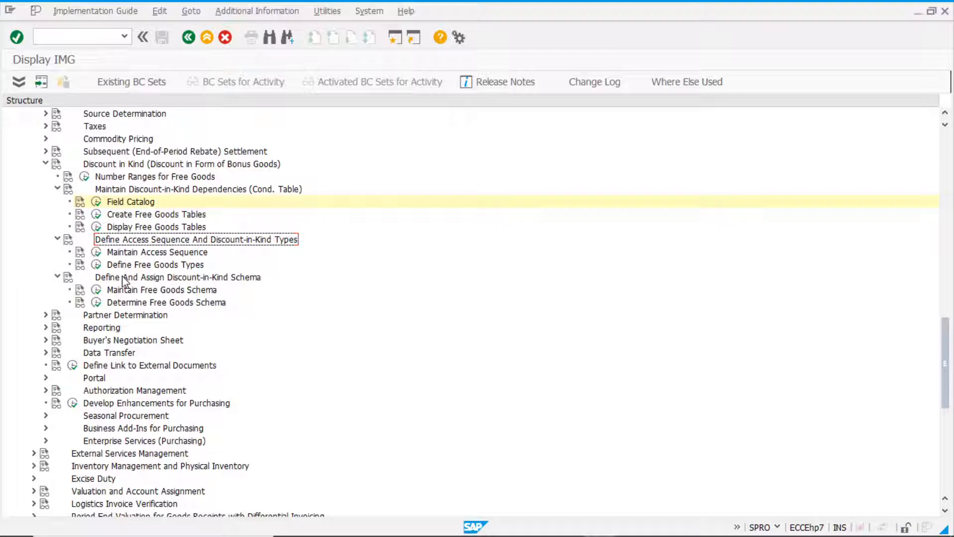
{"action": "left_click", "coordinate": [139, 268]}
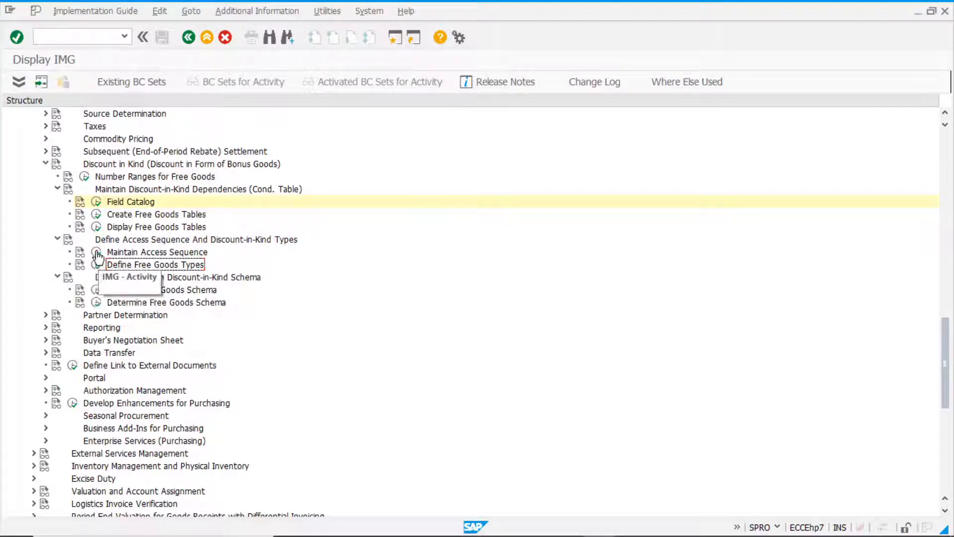
{"action": "left_click", "coordinate": [98, 254]}
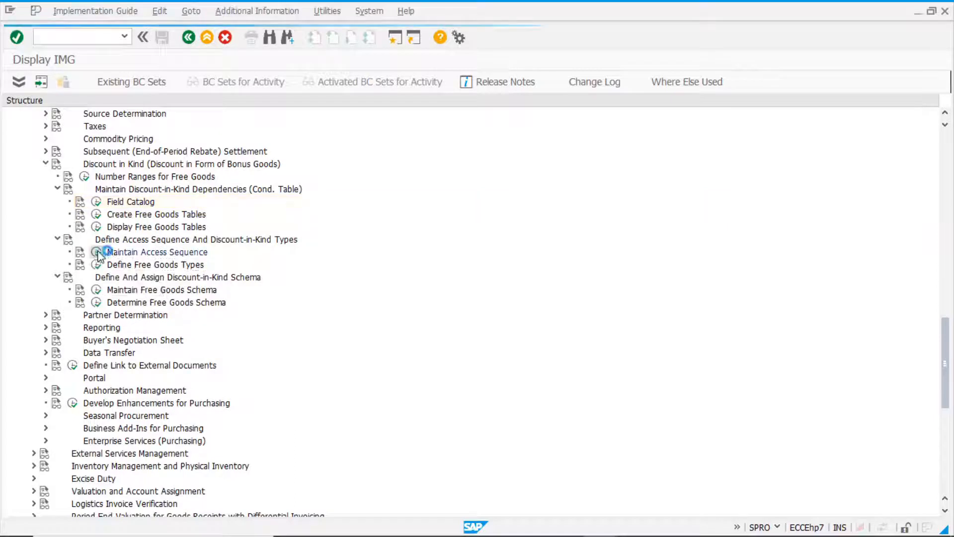
{"action": "left_click", "coordinate": [320, 386]}
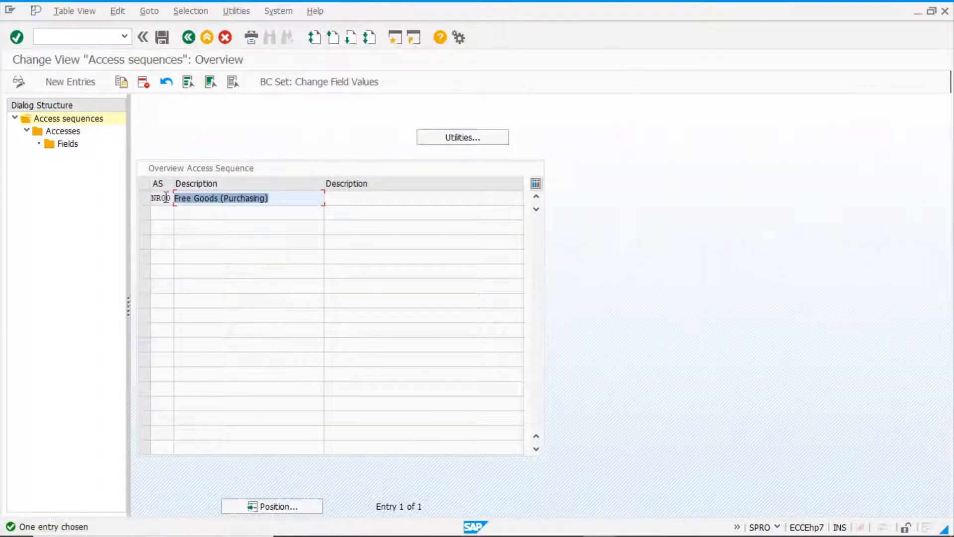
{"action": "left_click", "coordinate": [144, 197]}
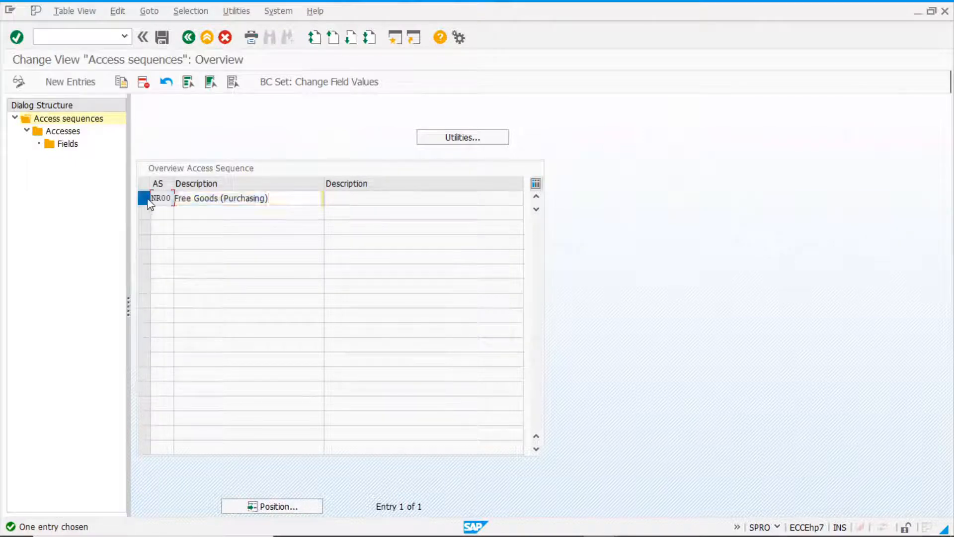
{"action": "double_click", "coordinate": [77, 132]}
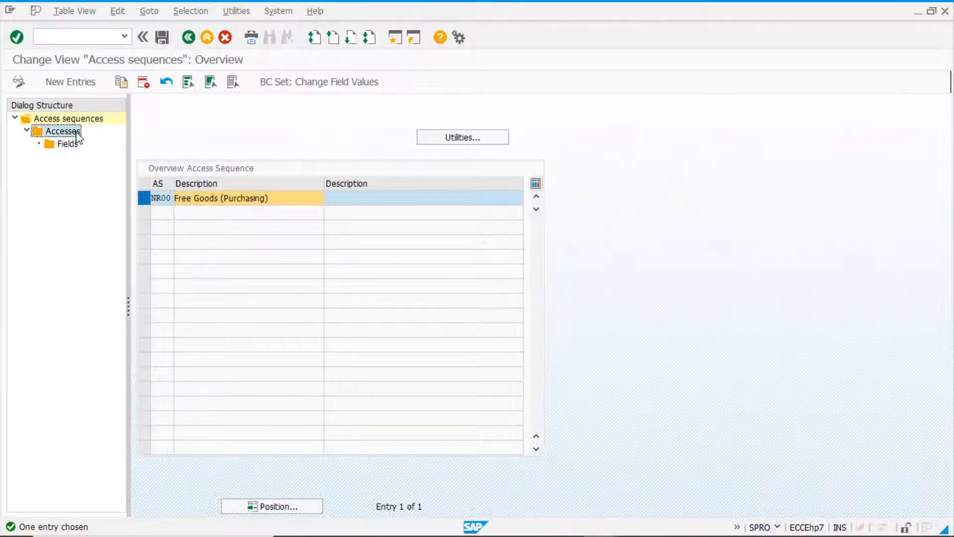
{"action": "left_click", "coordinate": [367, 171]}
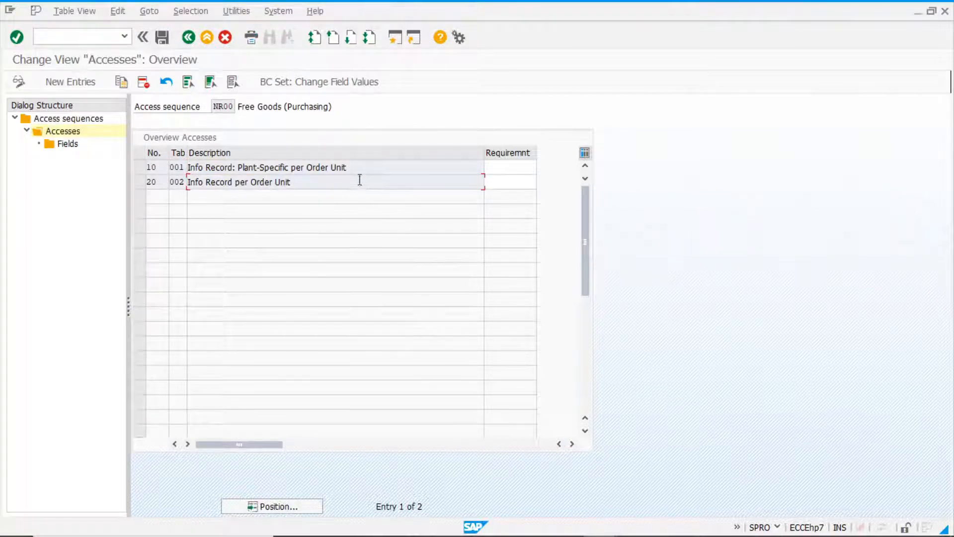
Examine the condition fields of access 10 with table 001, and return to the IMG structure.
{"action": "left_click", "coordinate": [141, 168]}
{"action": "double_click", "coordinate": [71, 148]}
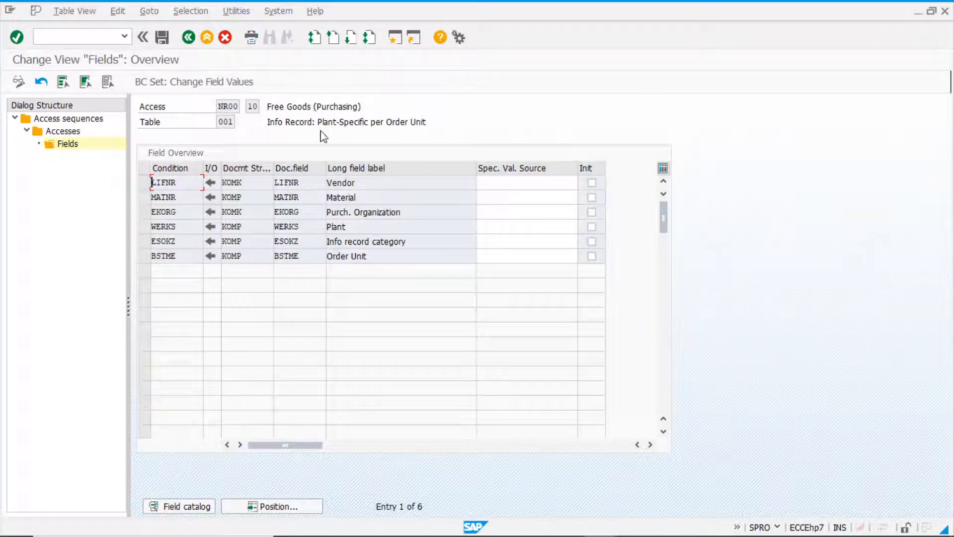
{"action": "left_click", "coordinate": [188, 38]}
{"action": "left_click", "coordinate": [189, 40]}
{"action": "left_click", "coordinate": [189, 38]}
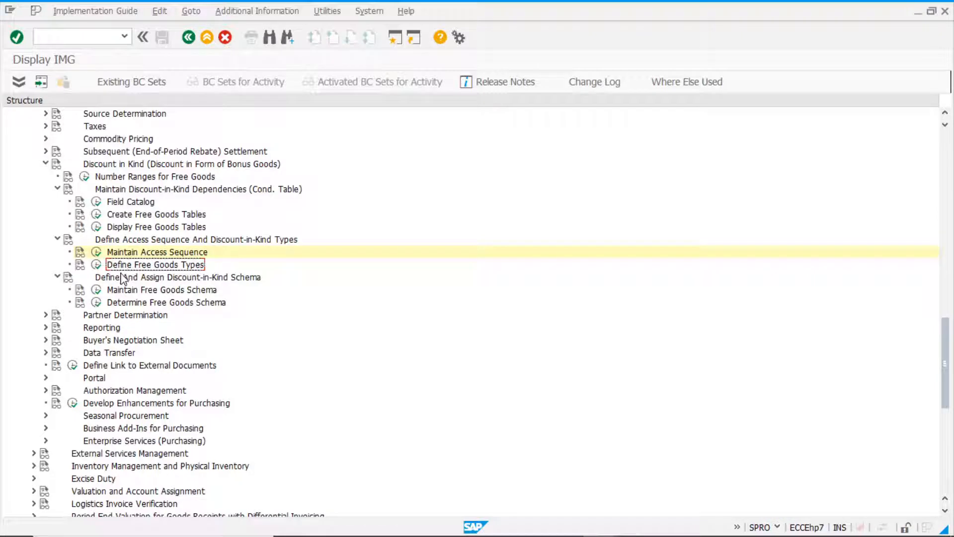
Copy free goods condition type NR00 to a new condition type ZNR0.
{"action": "left_click", "coordinate": [96, 265]}
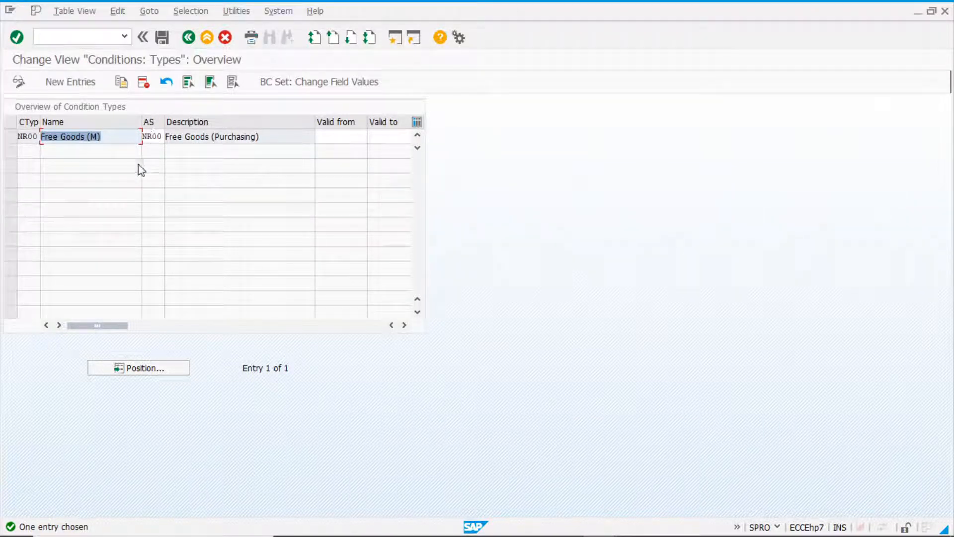
{"action": "left_click", "coordinate": [12, 136]}
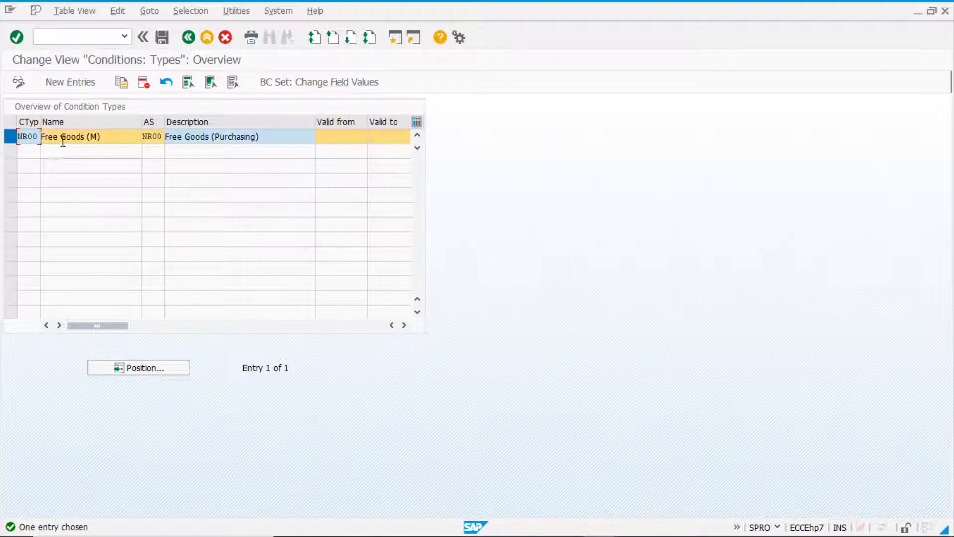
{"action": "left_click", "coordinate": [122, 83]}
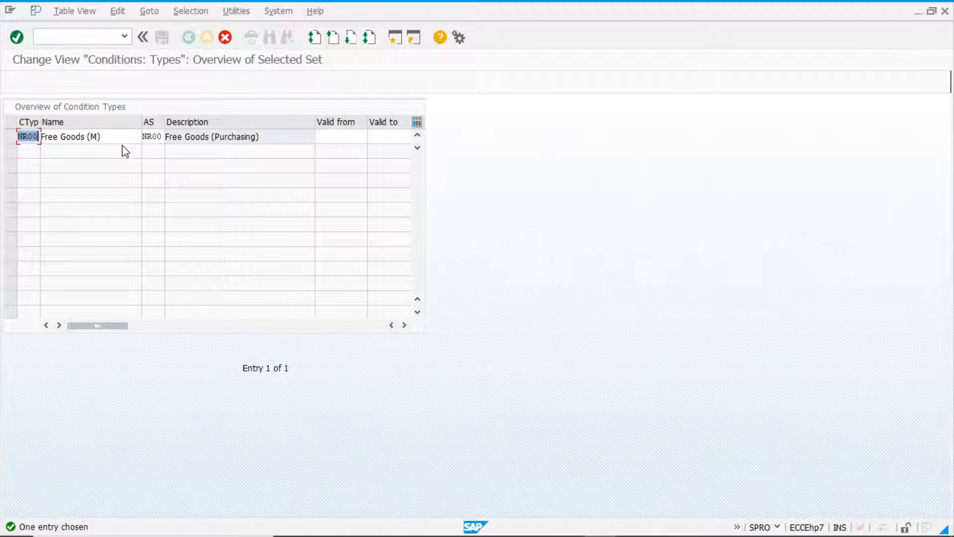
{"action": "type", "text": "znr0"}
{"action": "key", "text": "Return"}
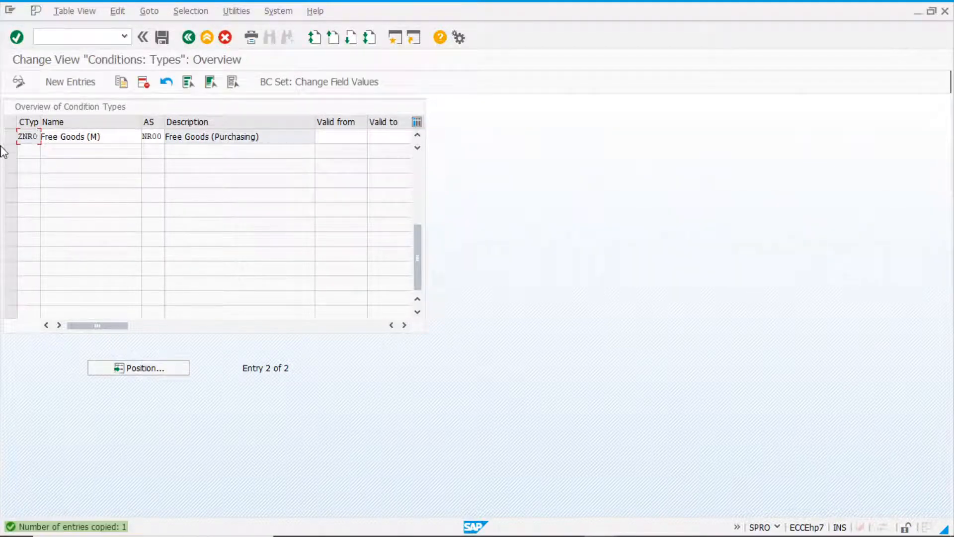
Save condition type ZNR0 with access sequence NR00 to the transport request and return to the IMG structure.
{"action": "left_click", "coordinate": [157, 137]}
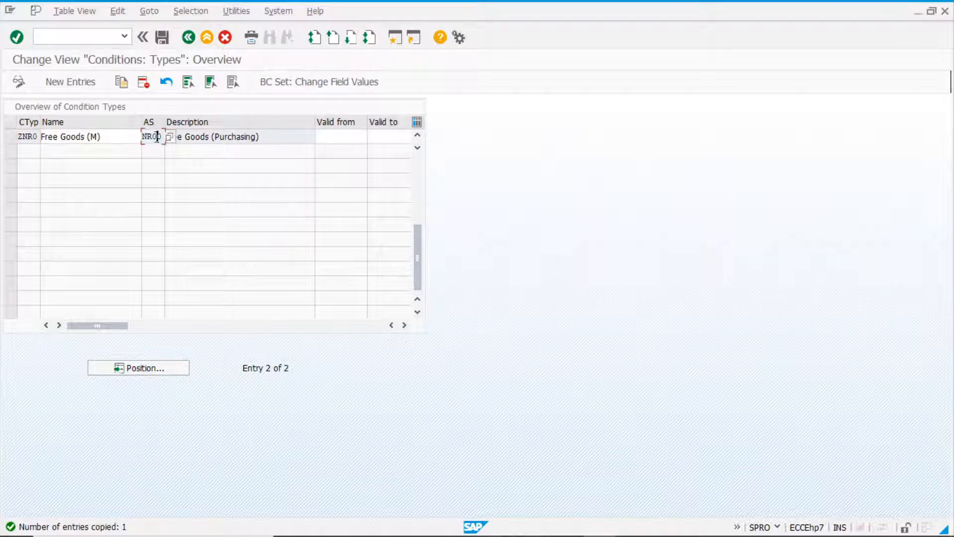
{"action": "left_click", "coordinate": [166, 40]}
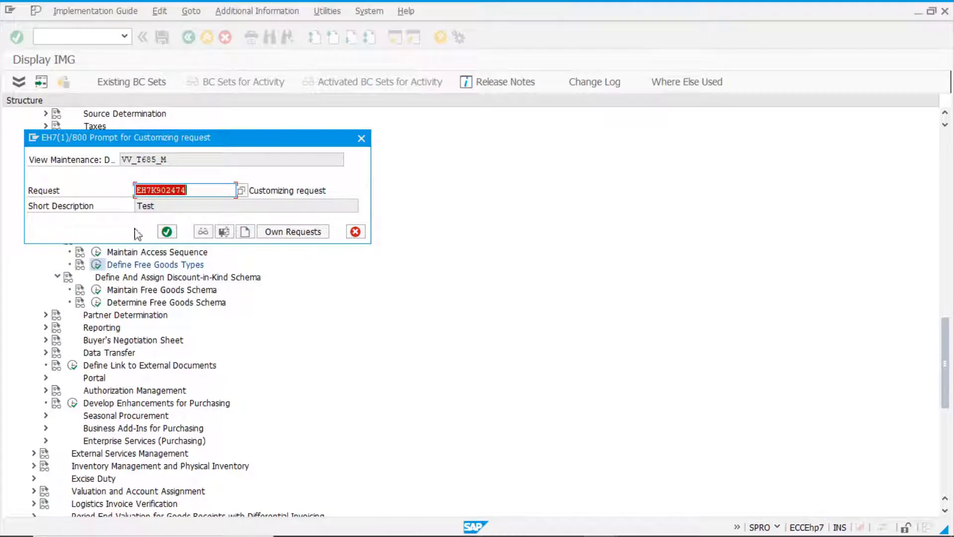
{"action": "left_click", "coordinate": [167, 232]}
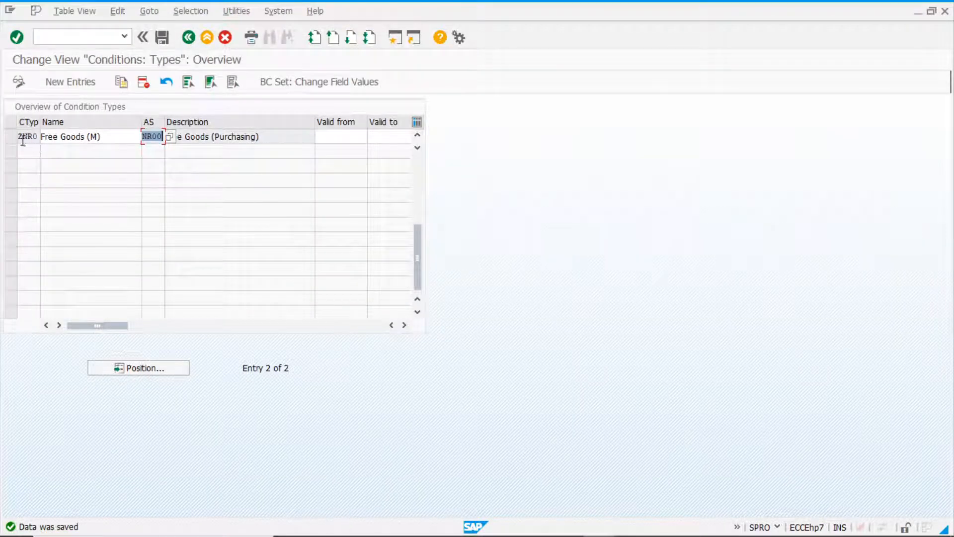
{"action": "left_click", "coordinate": [189, 38]}
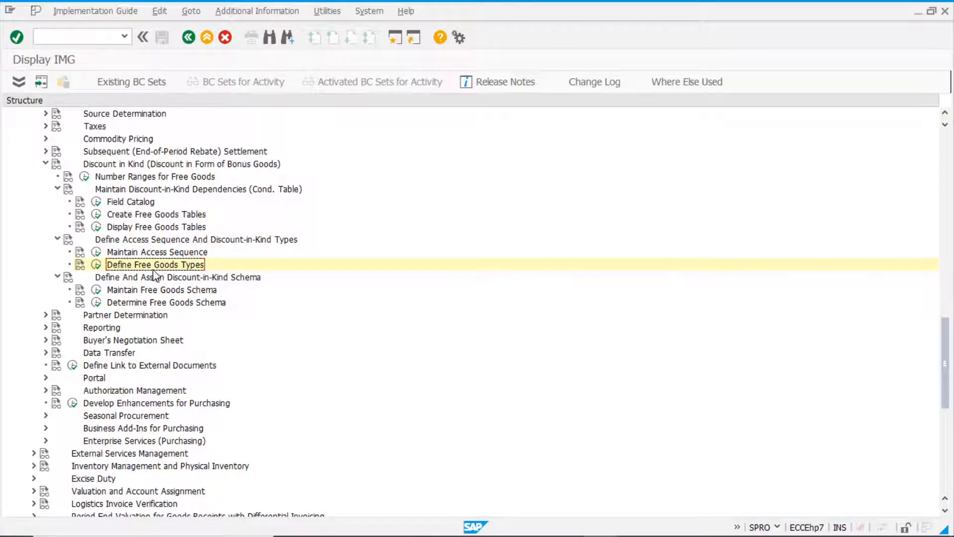
Open the free goods schema maintenance and display the control data of procedure NR0001.
{"action": "left_click", "coordinate": [127, 292]}
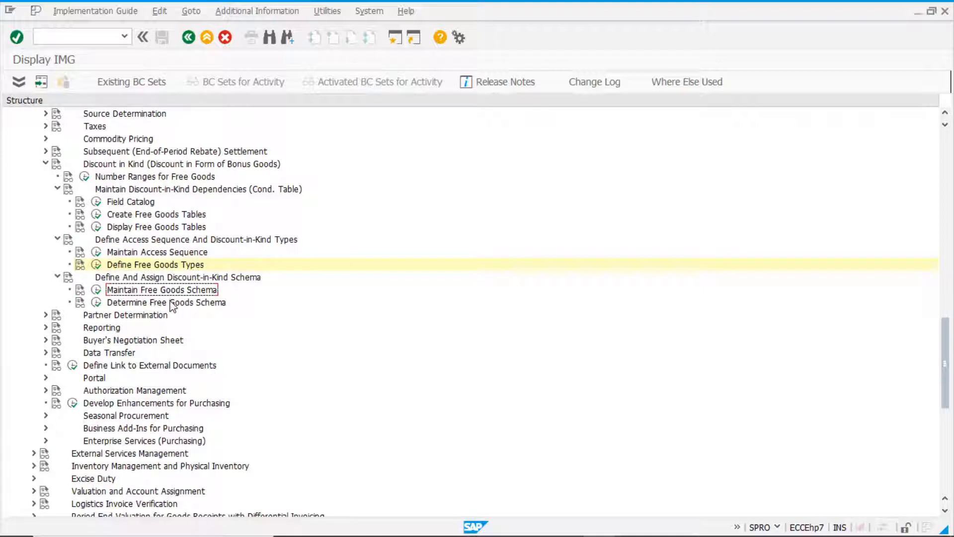
{"action": "left_click", "coordinate": [96, 290]}
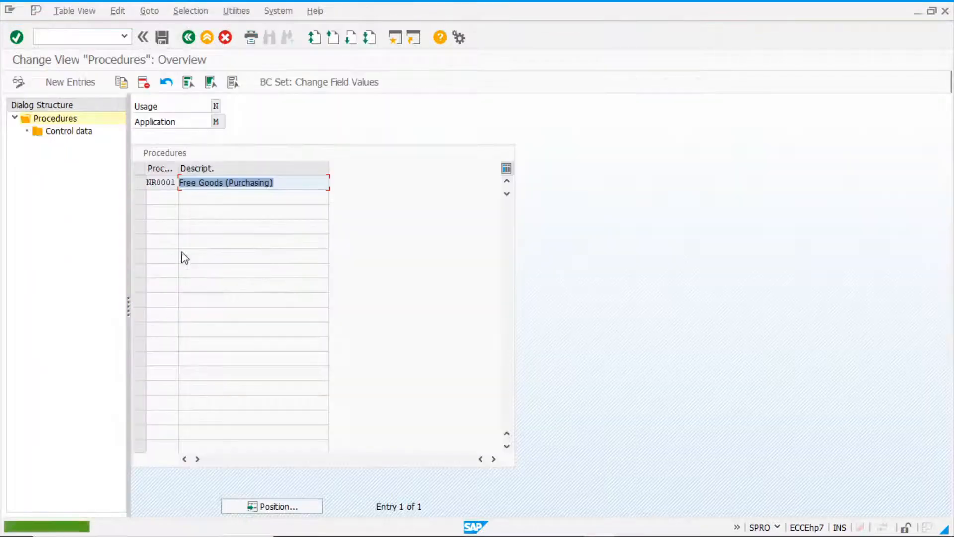
{"action": "left_click", "coordinate": [139, 183]}
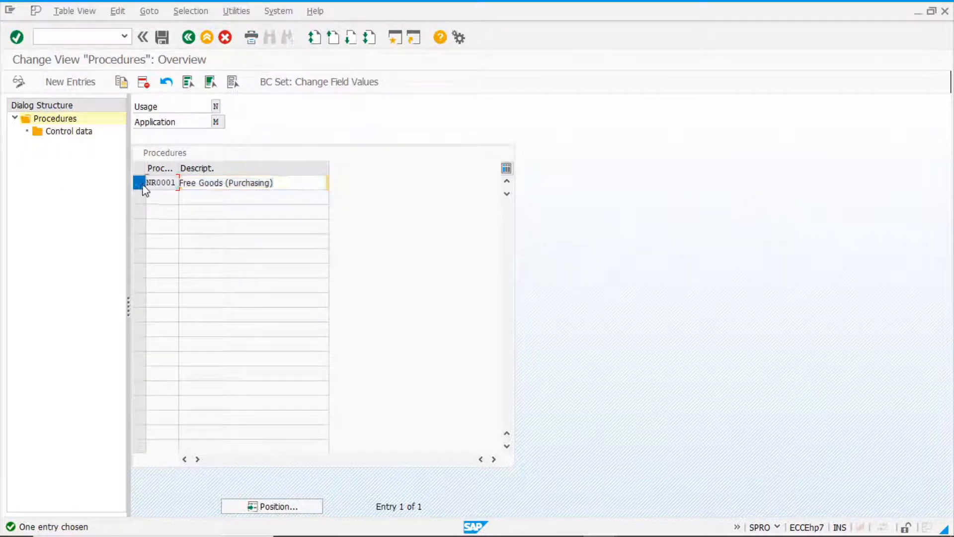
{"action": "double_click", "coordinate": [83, 137]}
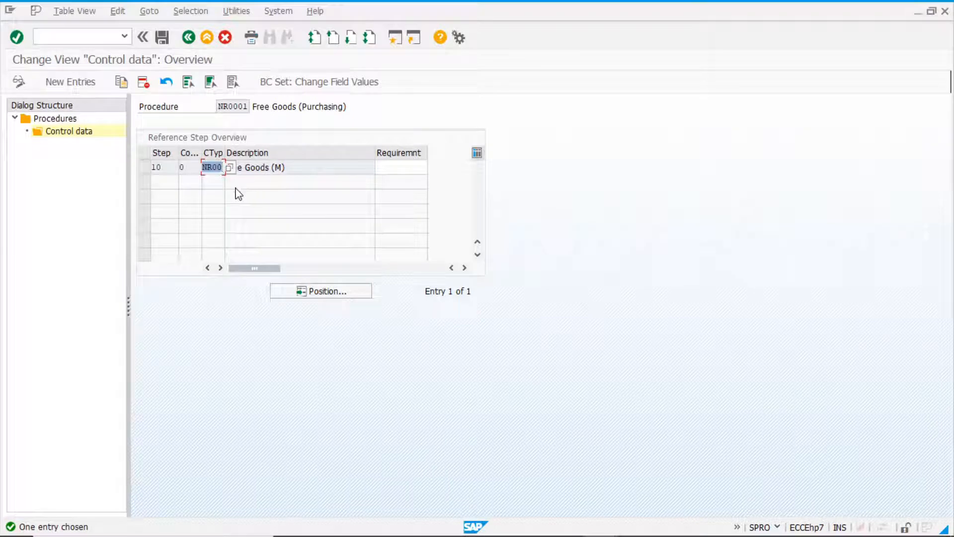
Add step 20 with condition type ZNR0 to procedure NR0001 and save the new entry.
{"action": "left_click", "coordinate": [72, 84]}
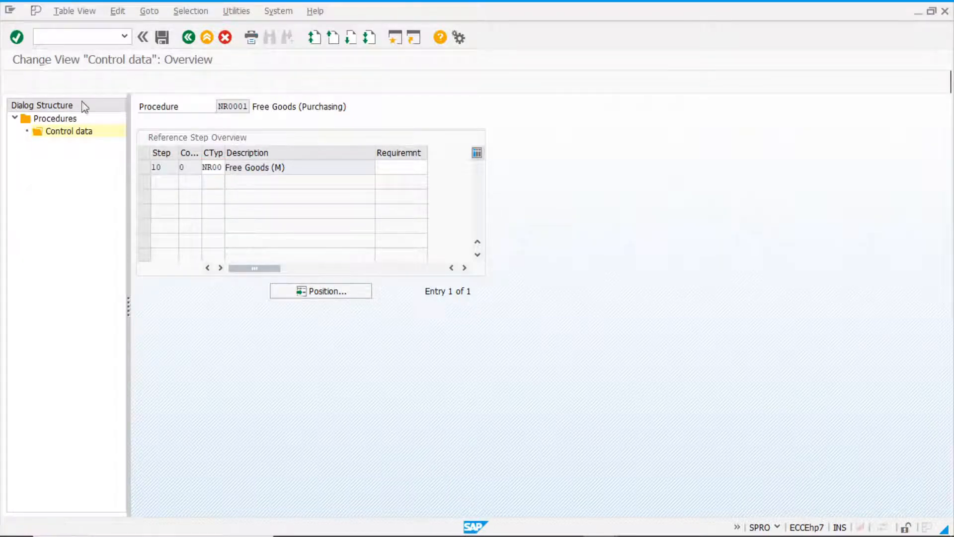
{"action": "type", "text": "20"}
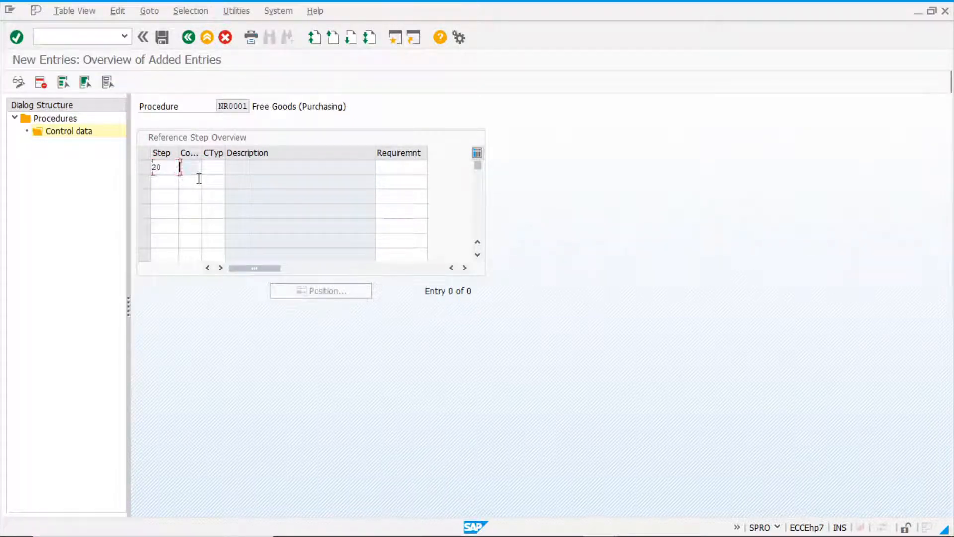
{"action": "key", "text": "Tab"}
{"action": "type", "text": "zn"}
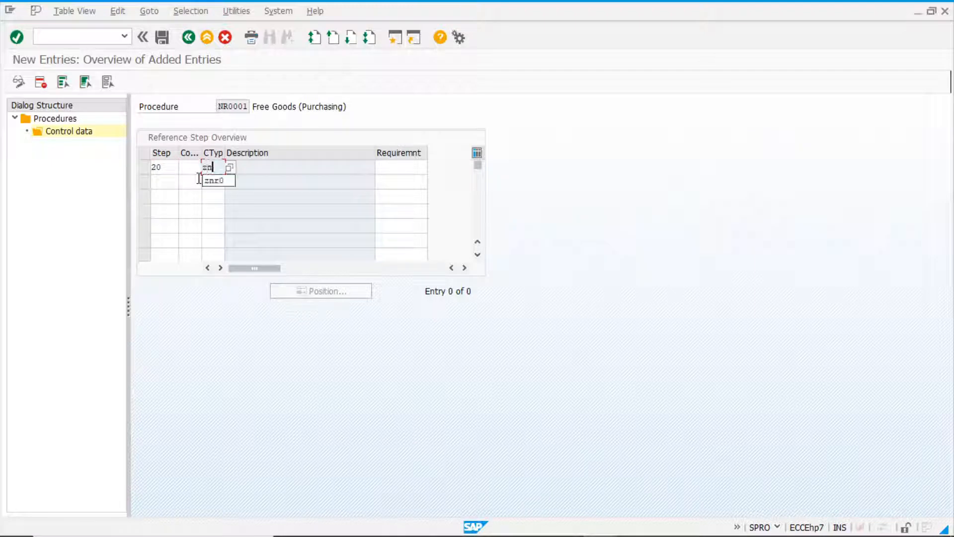
{"action": "type", "text": "r0"}
{"action": "key", "text": "Return"}
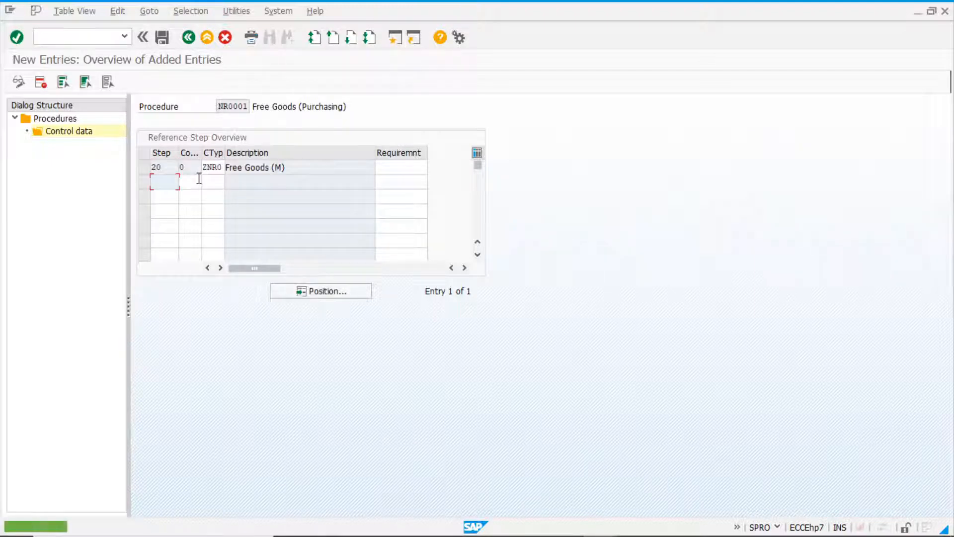
{"action": "left_click", "coordinate": [162, 38]}
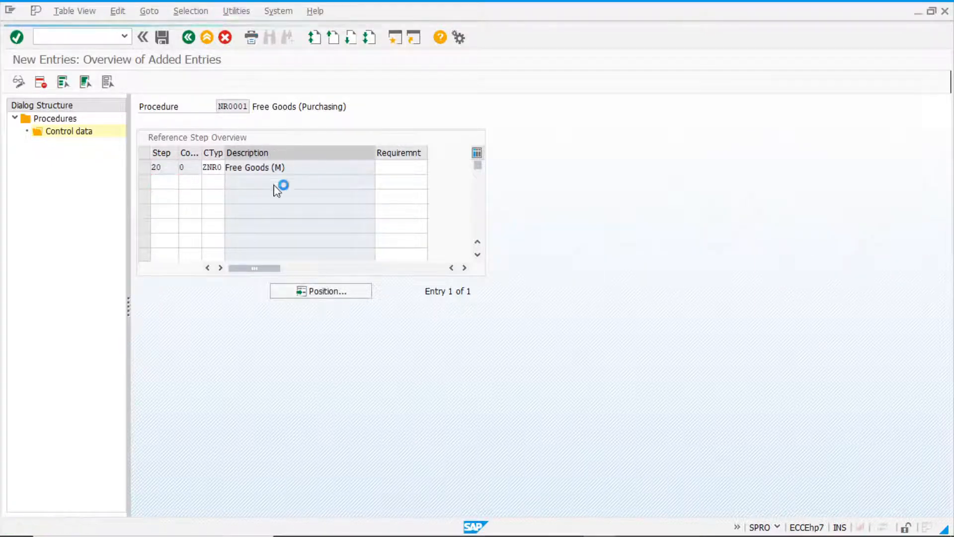
Confirm the transport request for the new step in procedure NR0001 and return to the IMG structure.
{"action": "left_click", "coordinate": [167, 232]}
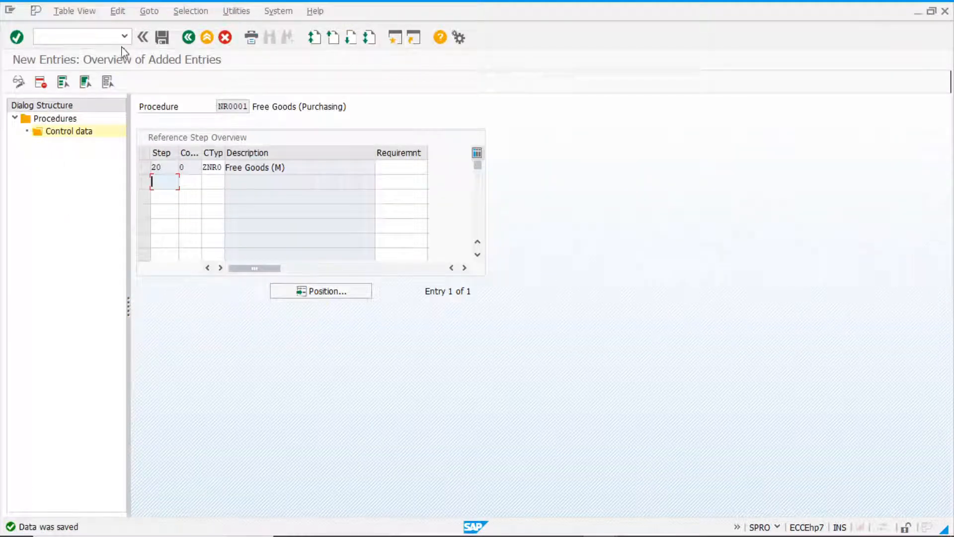
{"action": "left_click", "coordinate": [189, 38]}
{"action": "left_click", "coordinate": [308, 181]}
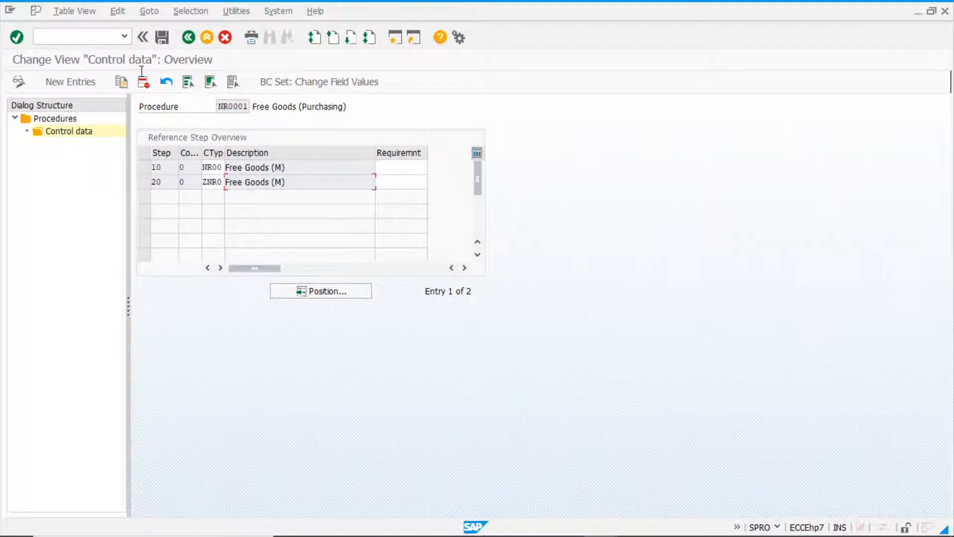
{"action": "left_click", "coordinate": [188, 38]}
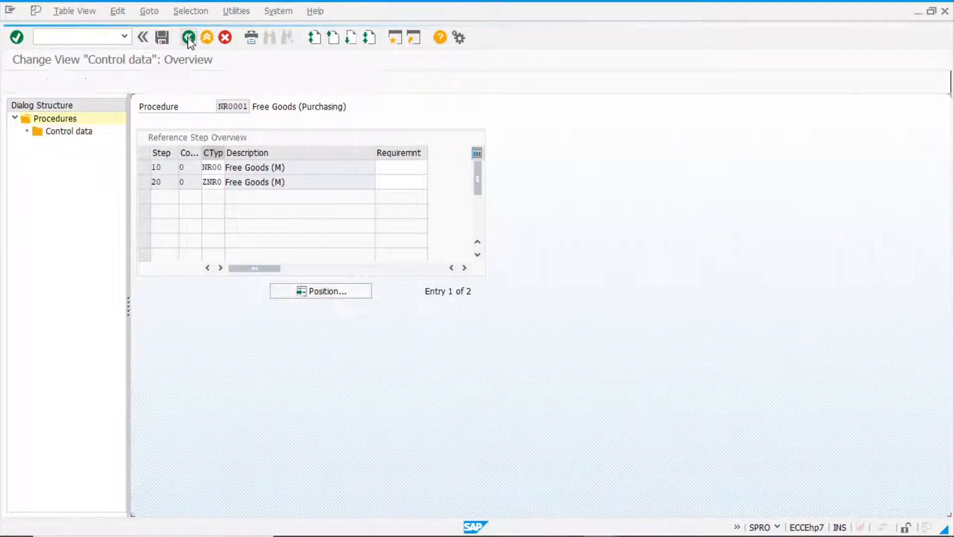
{"action": "left_click", "coordinate": [188, 38]}
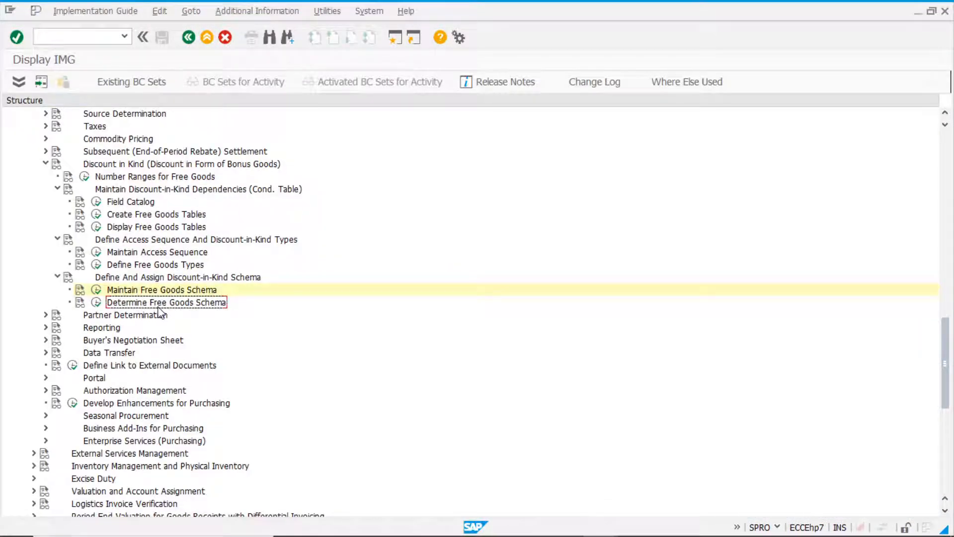
Check the free goods schema determination overview and open the Schema Groups: Vendor activity under Define Schema Group in the purchasing conditions.
{"action": "left_click", "coordinate": [96, 302]}
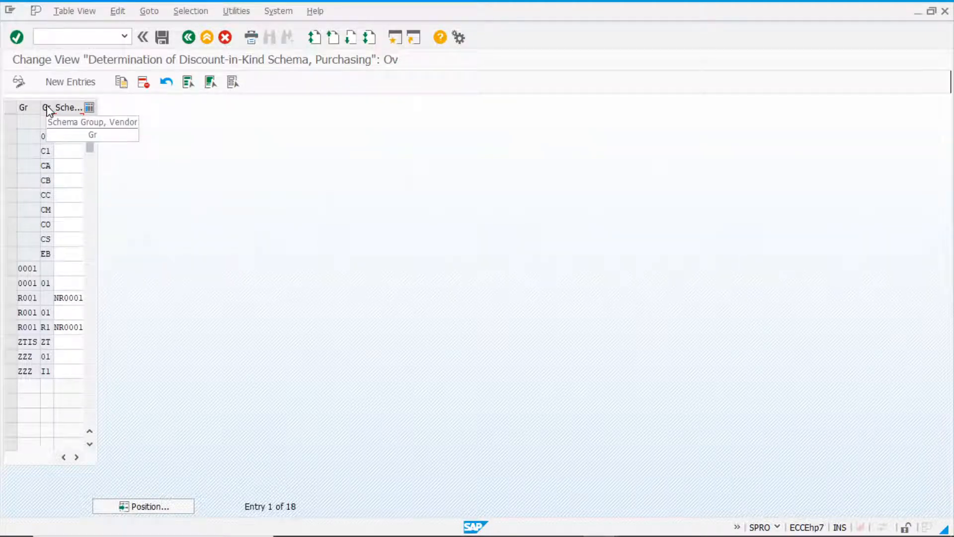
{"action": "left_click", "coordinate": [189, 38]}
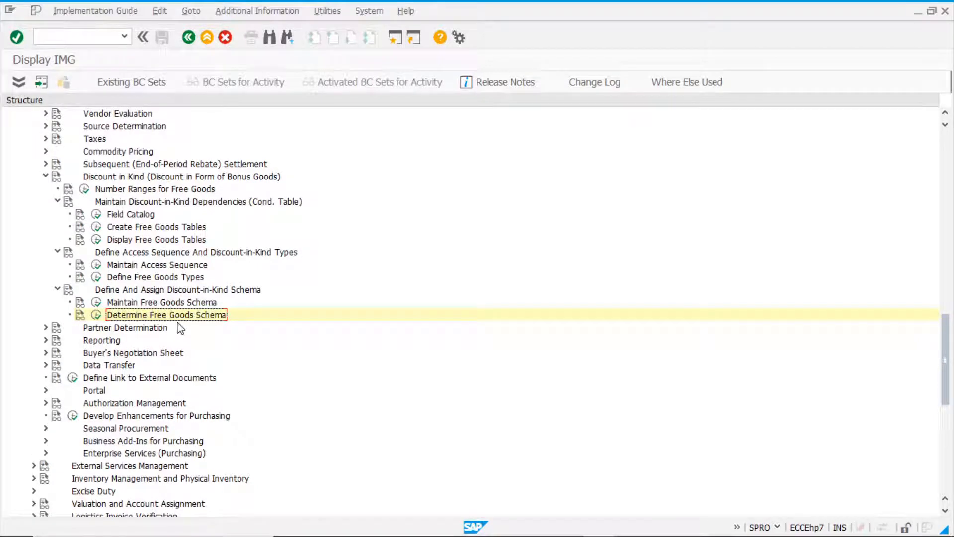
{"action": "scroll", "coordinate": [182, 328], "scroll_direction": "up", "scroll_amount": 4}
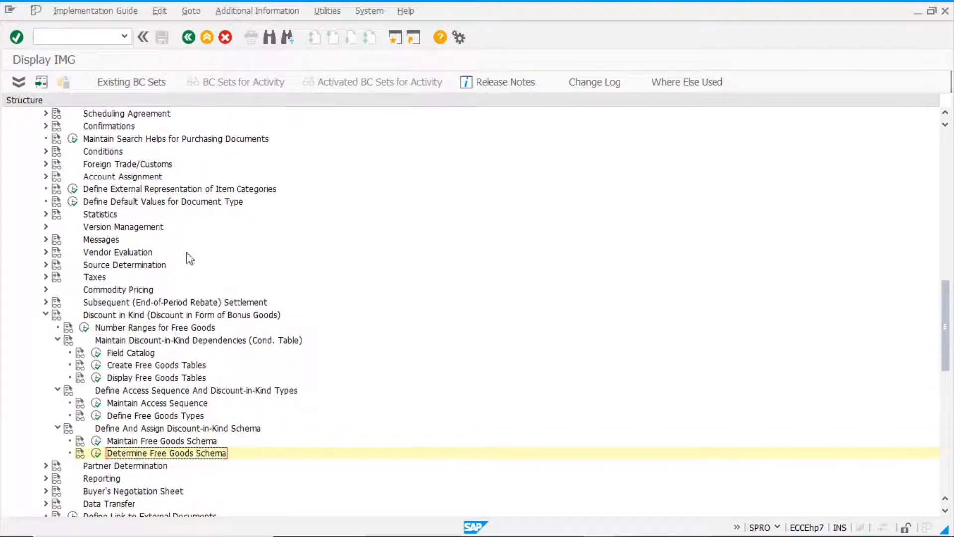
{"action": "left_click", "coordinate": [46, 151]}
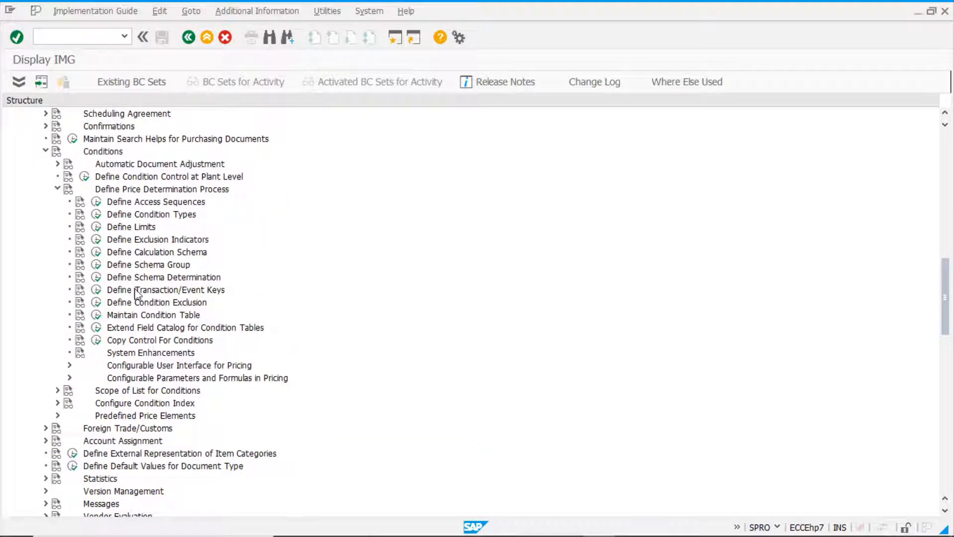
{"action": "left_click", "coordinate": [140, 266]}
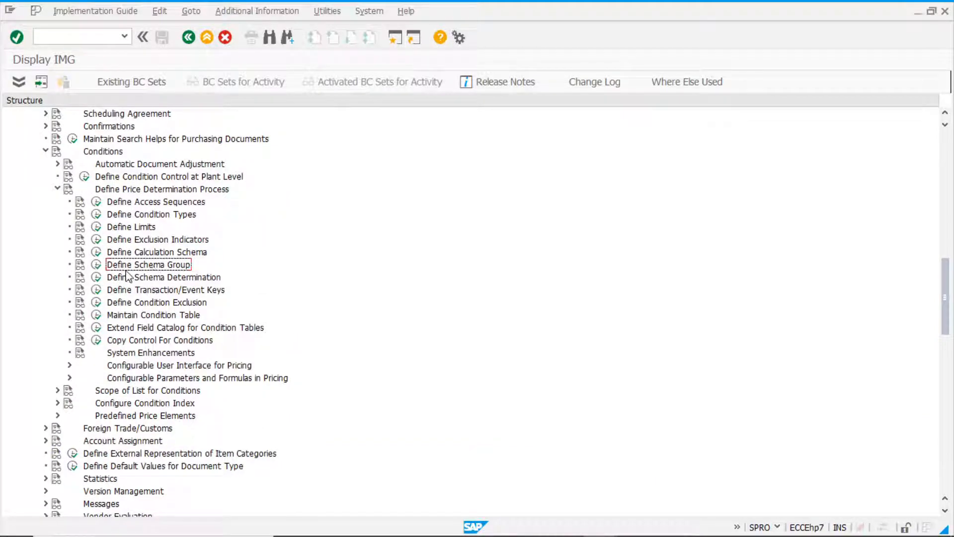
{"action": "left_click", "coordinate": [97, 265]}
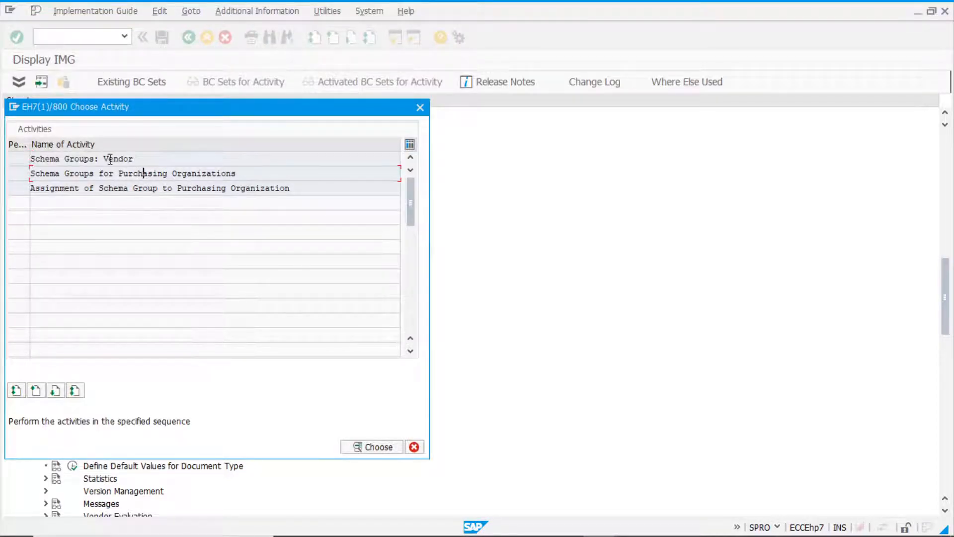
{"action": "double_click", "coordinate": [133, 158]}
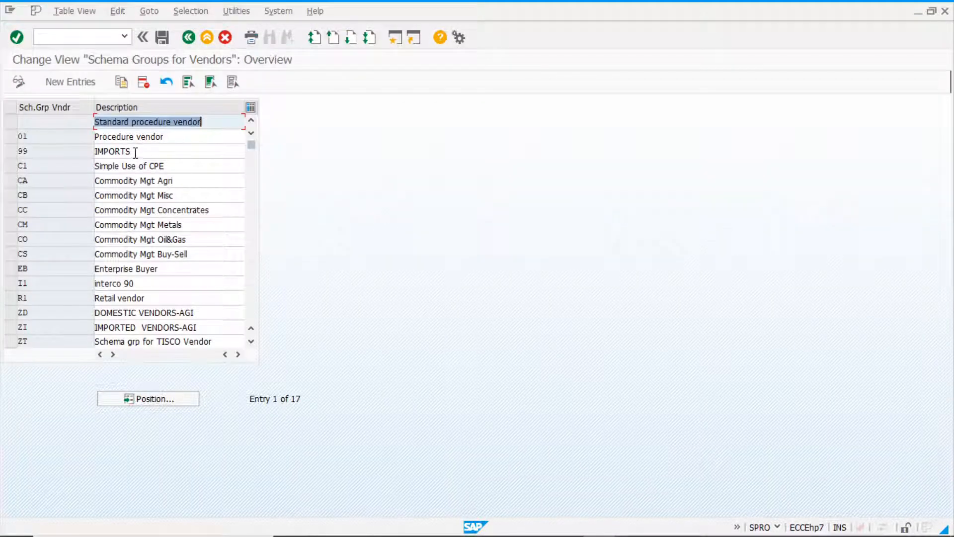
Create vendor schema group Z1 with the description "Schema for Free goods" and save it to the transport request.
{"action": "left_click", "coordinate": [73, 83]}
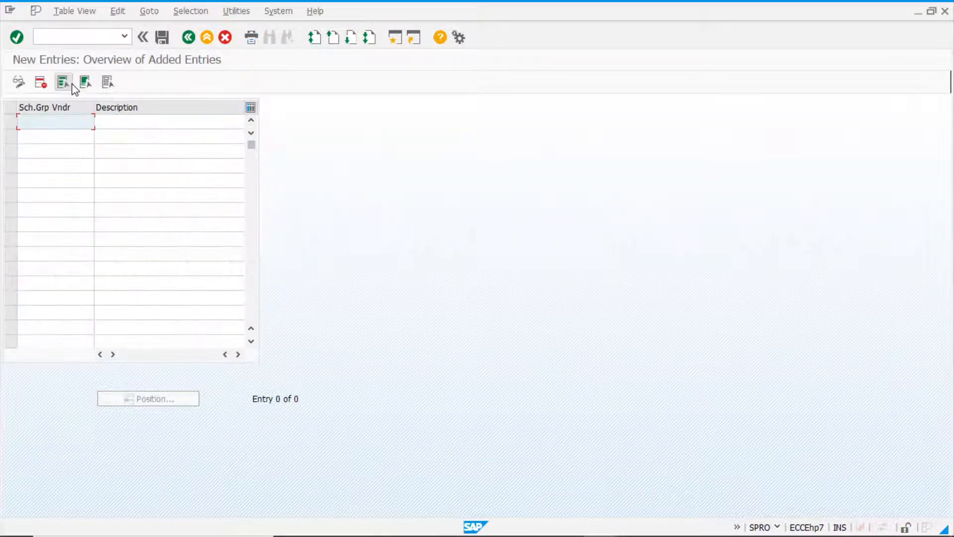
{"action": "type", "text": "z1"}
{"action": "left_click", "coordinate": [152, 123]}
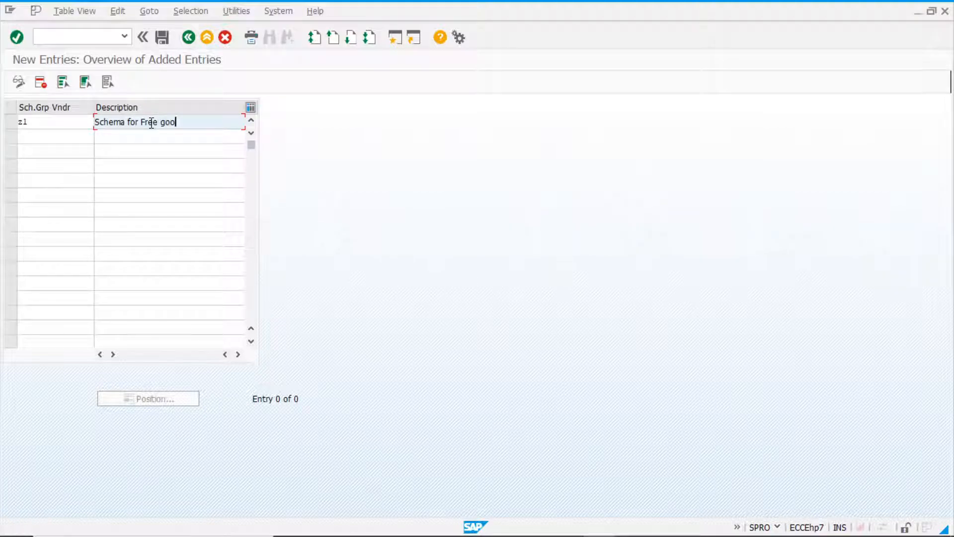
{"action": "key", "text": "Return"}
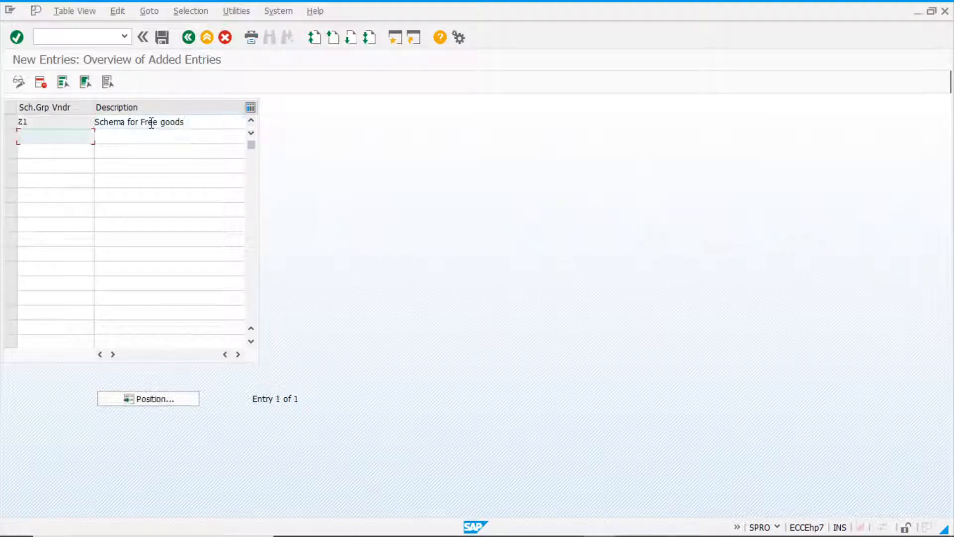
{"action": "left_click", "coordinate": [162, 38]}
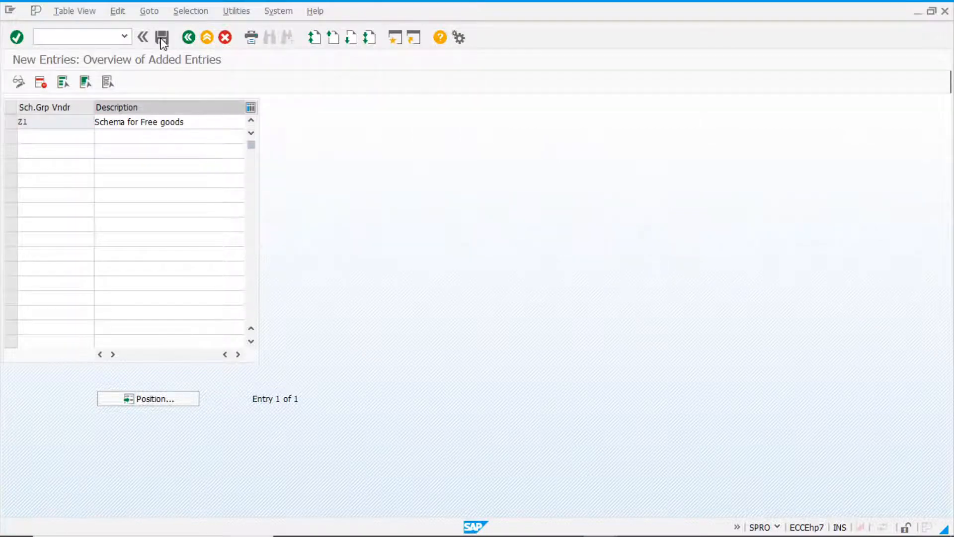
{"action": "left_click", "coordinate": [167, 232]}
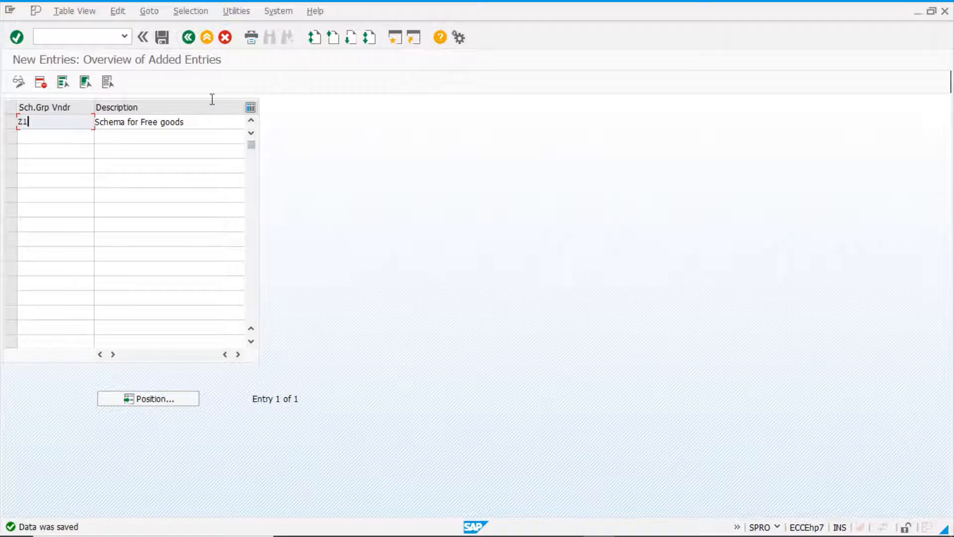
Leave the vendor schema groups, collapse the Conditions node and open the Determine Free Goods Schema activity.
{"action": "left_click", "coordinate": [188, 37]}
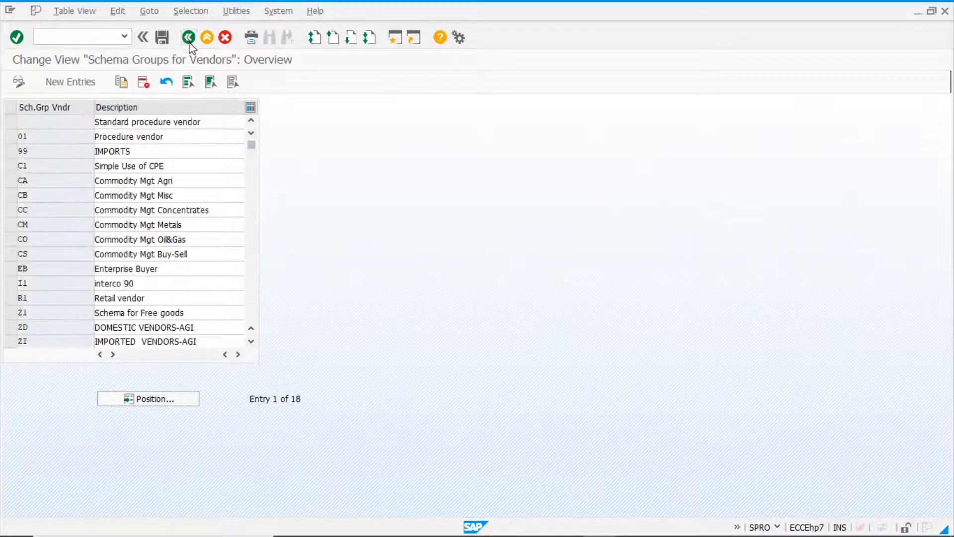
{"action": "left_click", "coordinate": [188, 39]}
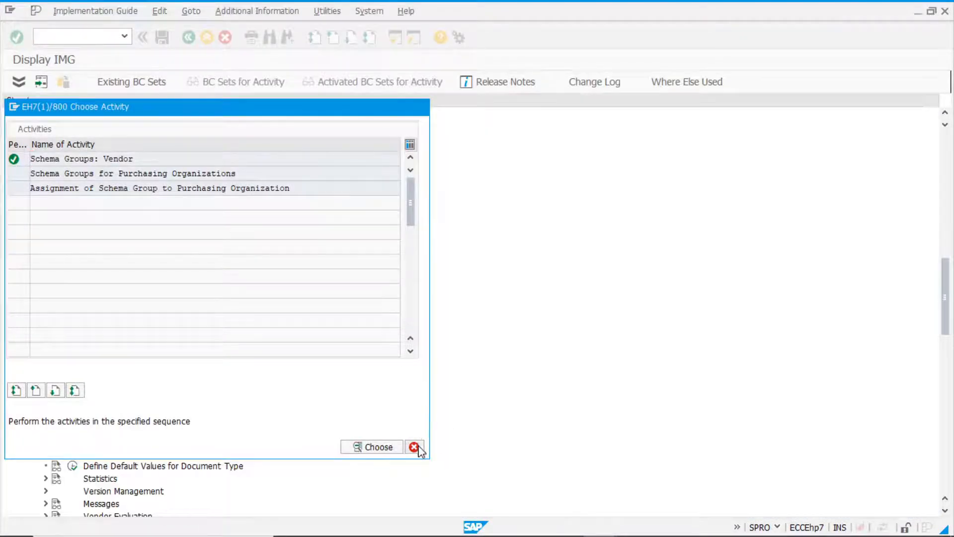
{"action": "left_click", "coordinate": [414, 447]}
{"action": "left_click", "coordinate": [45, 152]}
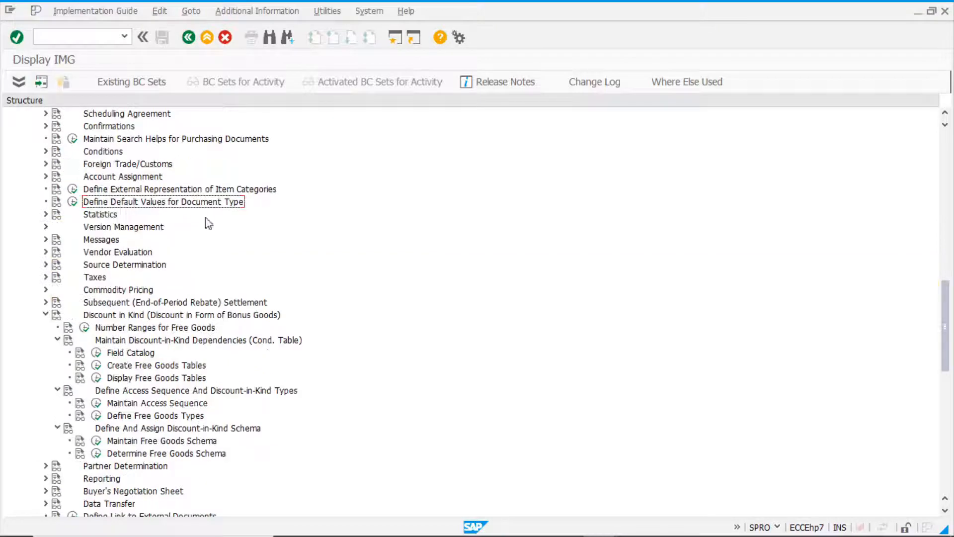
{"action": "scroll", "coordinate": [194, 219], "scroll_direction": "down", "scroll_amount": 3}
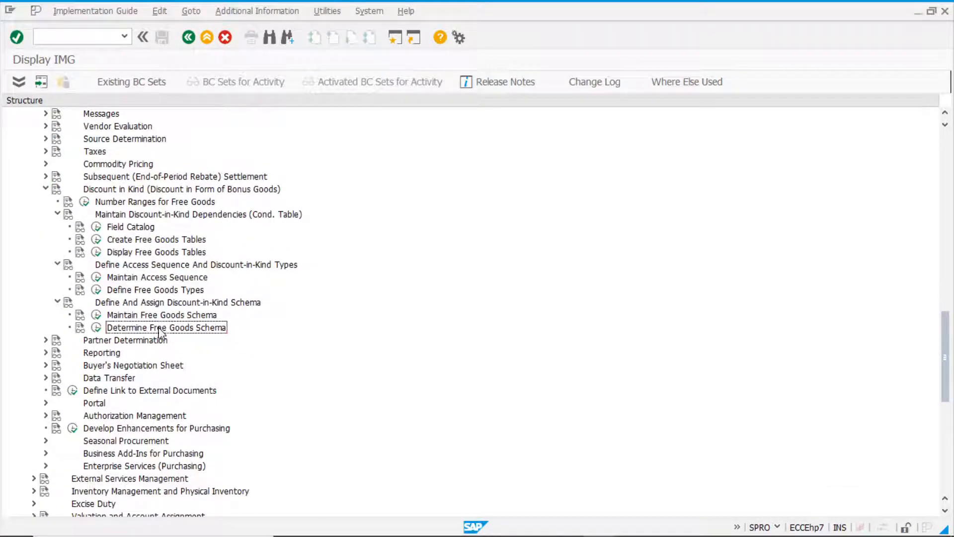
{"action": "left_click", "coordinate": [96, 328]}
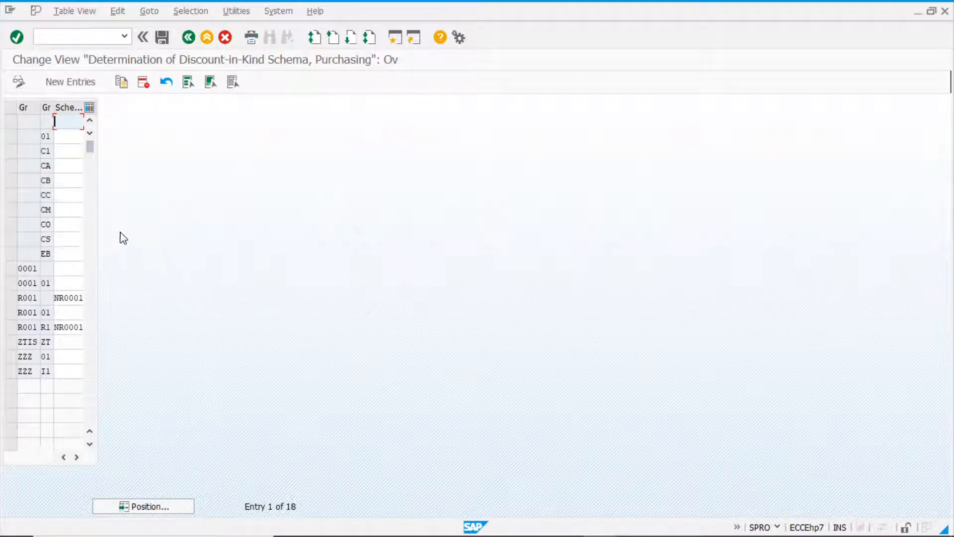
Add a schema determination entry assigning free goods schema NR0001 to vendor schema group Z1, with the purchasing organization group left blank.
{"action": "left_click_drag", "start_coordinate": [56, 298], "coordinate": [96, 299]}
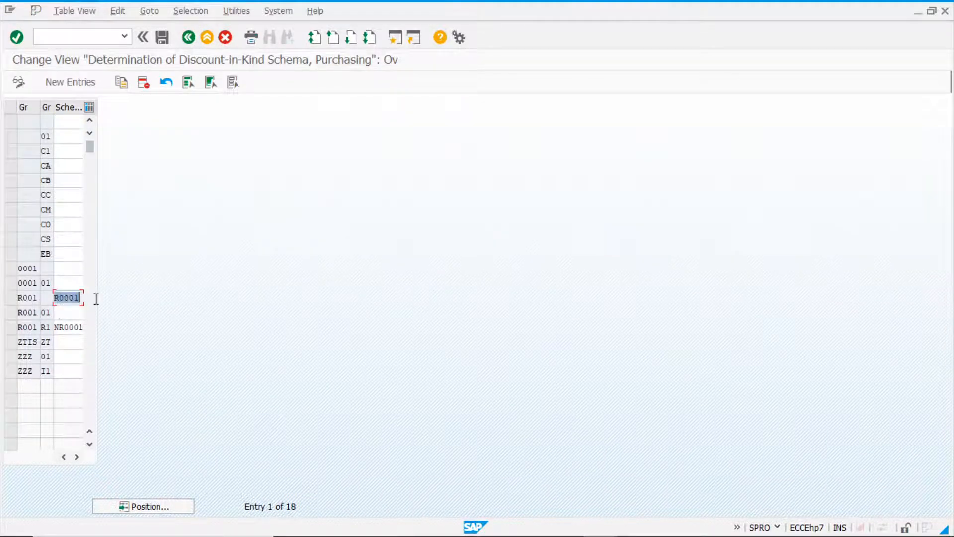
{"action": "key", "text": "ctrl+c"}
{"action": "left_click", "coordinate": [73, 82]}
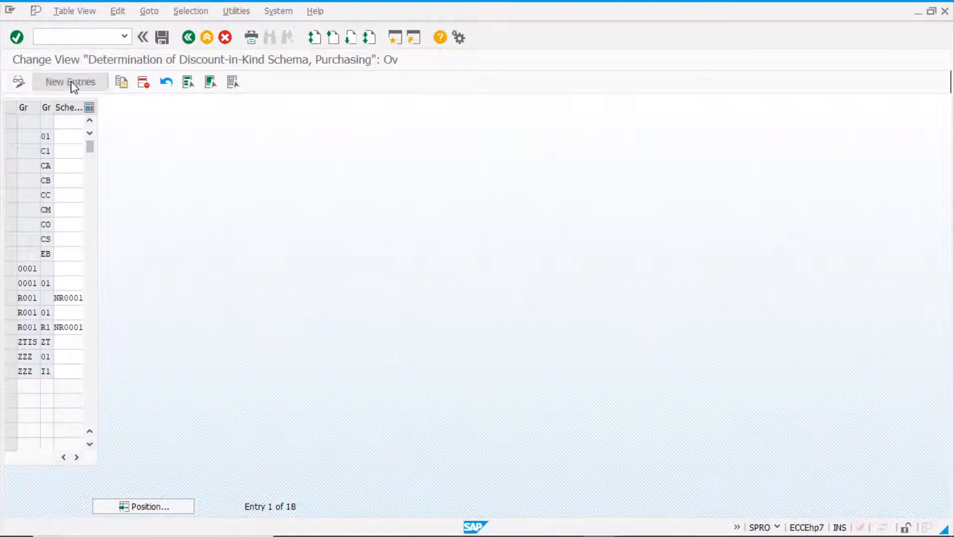
{"action": "key", "text": "Tab"}
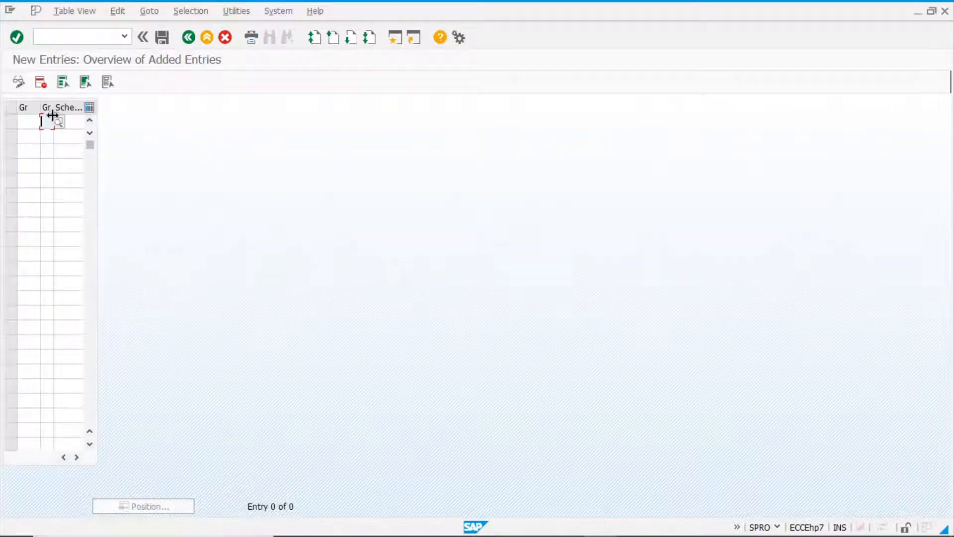
{"action": "left_click", "coordinate": [59, 122]}
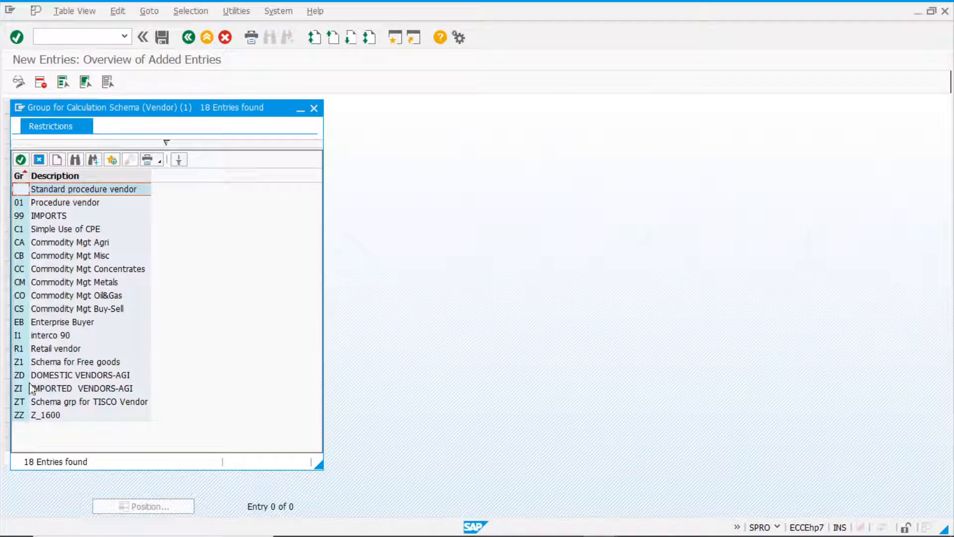
{"action": "left_click", "coordinate": [66, 362]}
{"action": "key", "text": "Tab"}
{"action": "type", "text": "NR0001"}
{"action": "key", "text": "Return"}
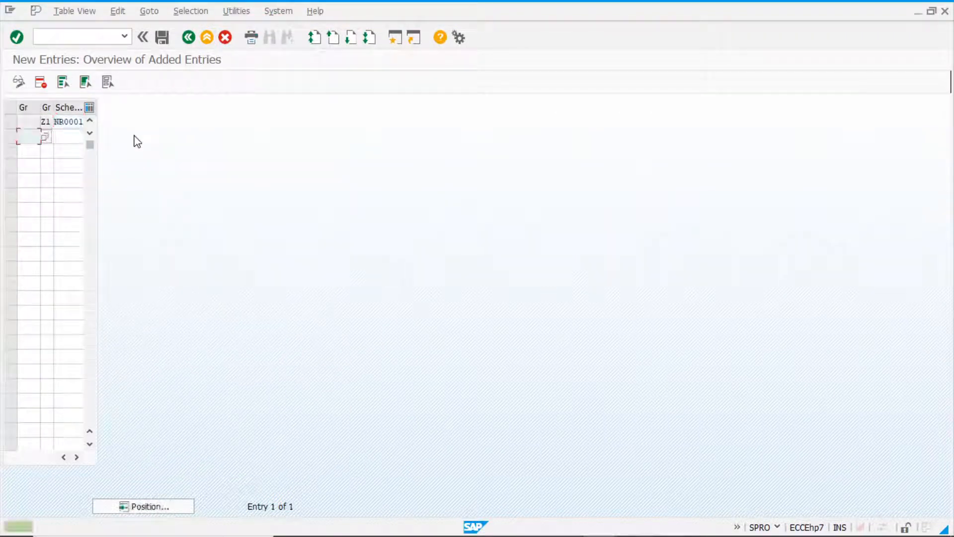
{"action": "left_click", "coordinate": [69, 121]}
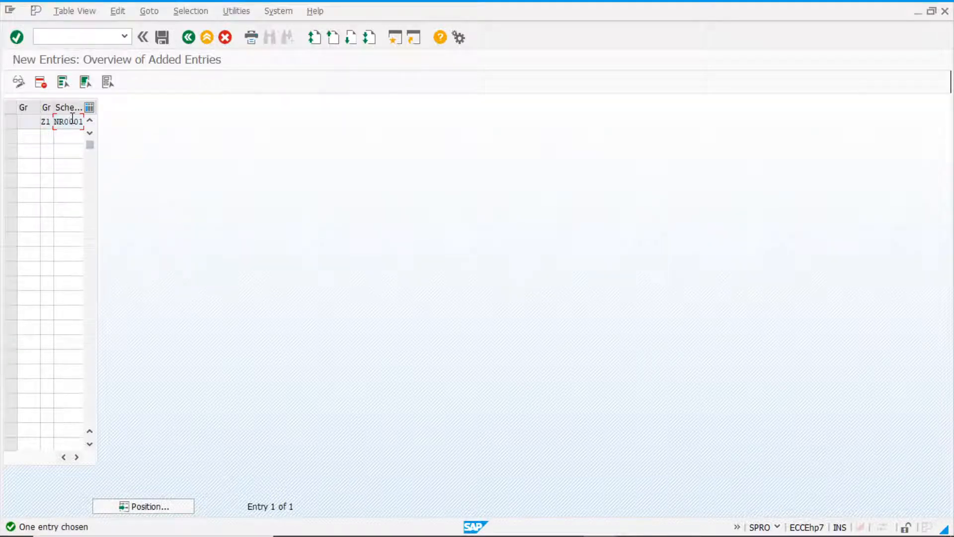
Save the schema determination entry to the transport request and leave the determination view.
{"action": "left_click", "coordinate": [162, 38]}
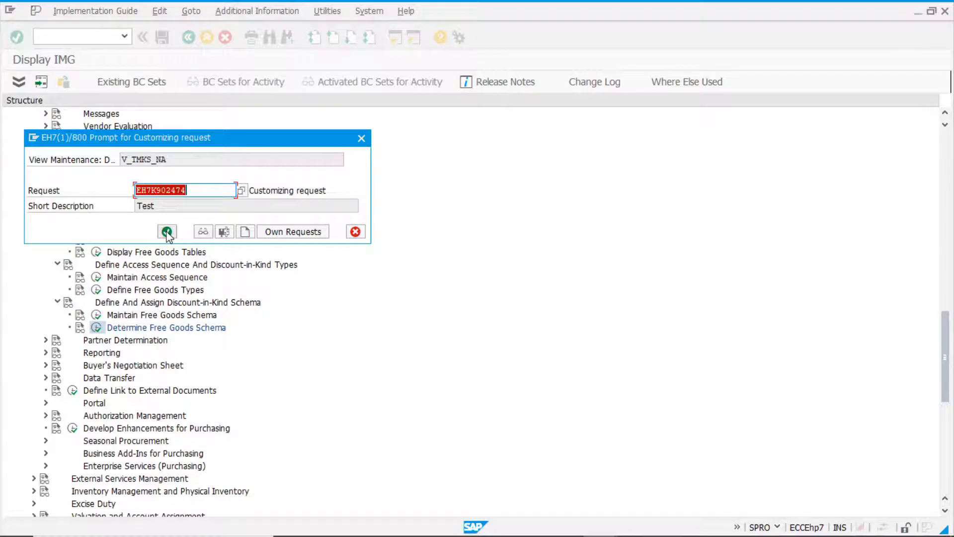
{"action": "left_click", "coordinate": [167, 232]}
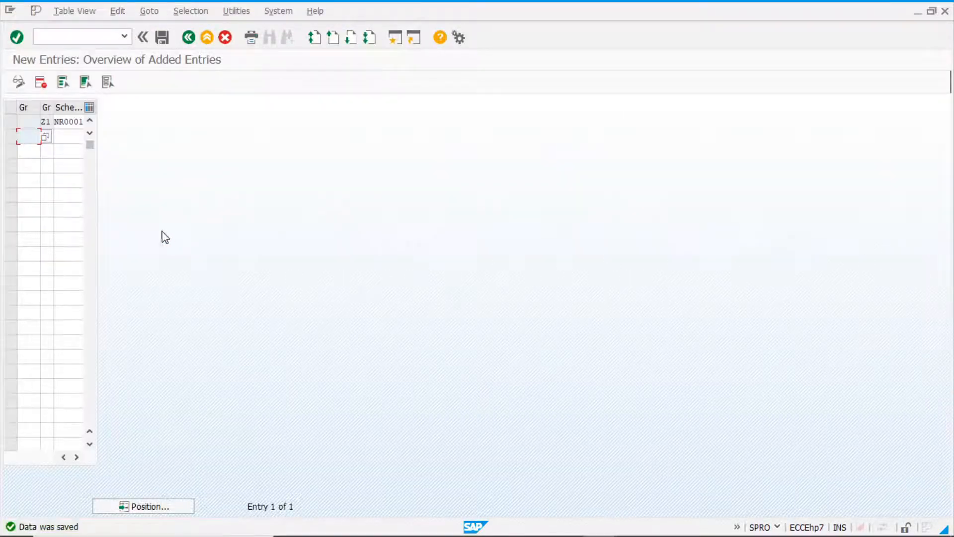
{"action": "left_click", "coordinate": [188, 37]}
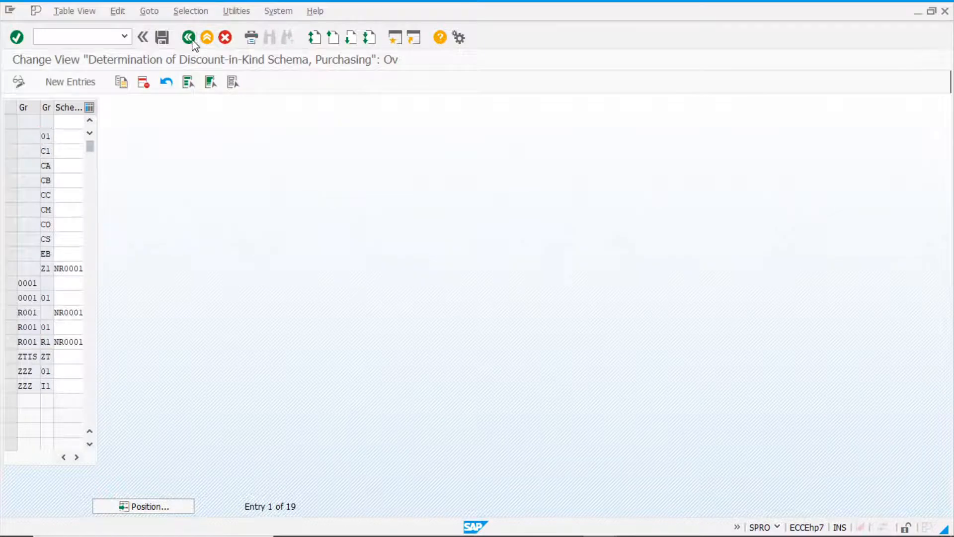
{"action": "left_click", "coordinate": [193, 42]}
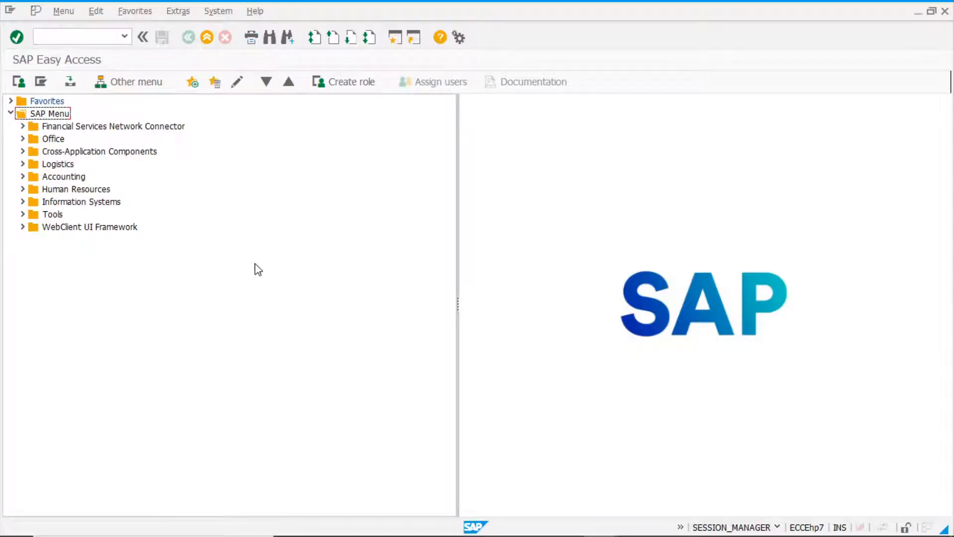
Start transaction MM01 and set the industry sector to D Mechanical Eng and the material type to ROH Raw Material.
{"action": "left_click", "coordinate": [79, 37]}
{"action": "type", "text": "mm01"}
{"action": "key", "text": "Return"}
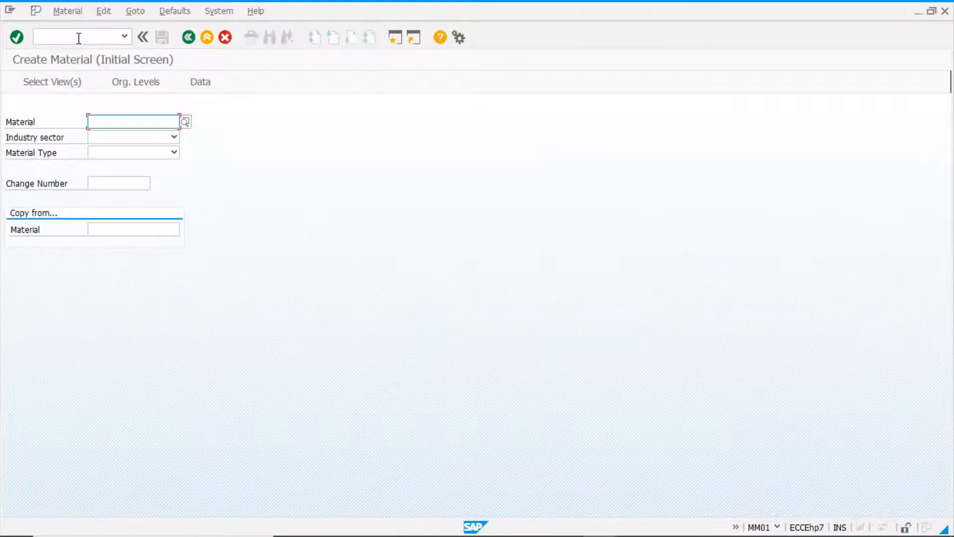
{"action": "left_click", "coordinate": [119, 141]}
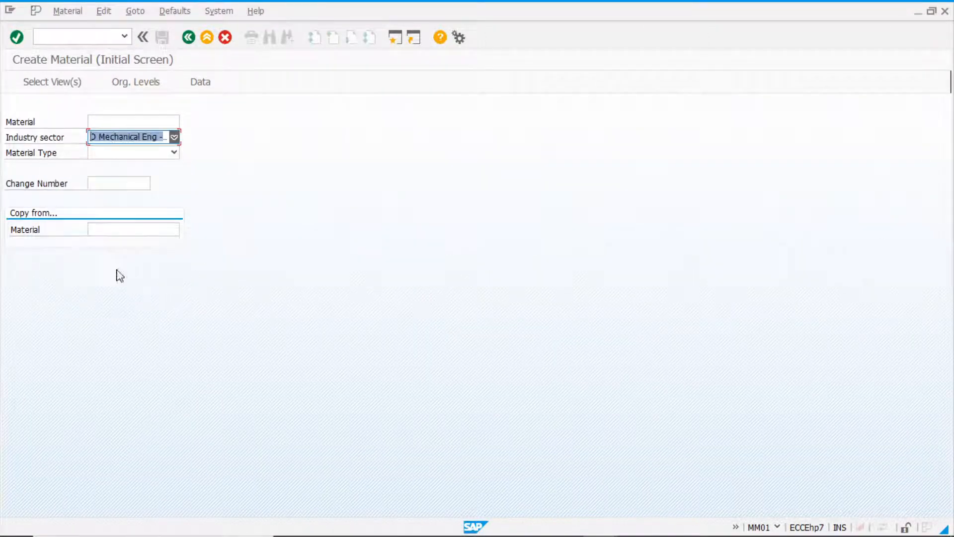
{"action": "left_click", "coordinate": [99, 153]}
{"action": "type", "text": "ro"}
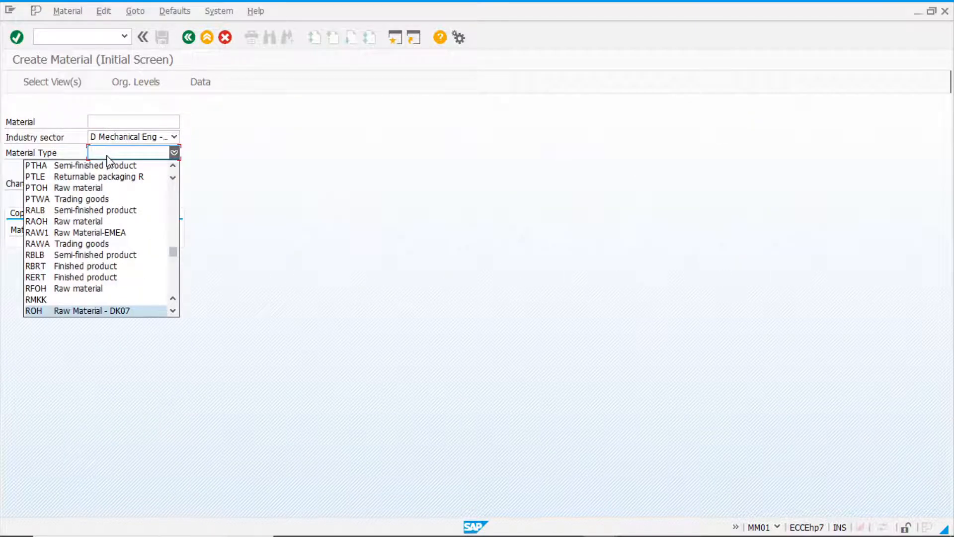
{"action": "key", "text": "Return"}
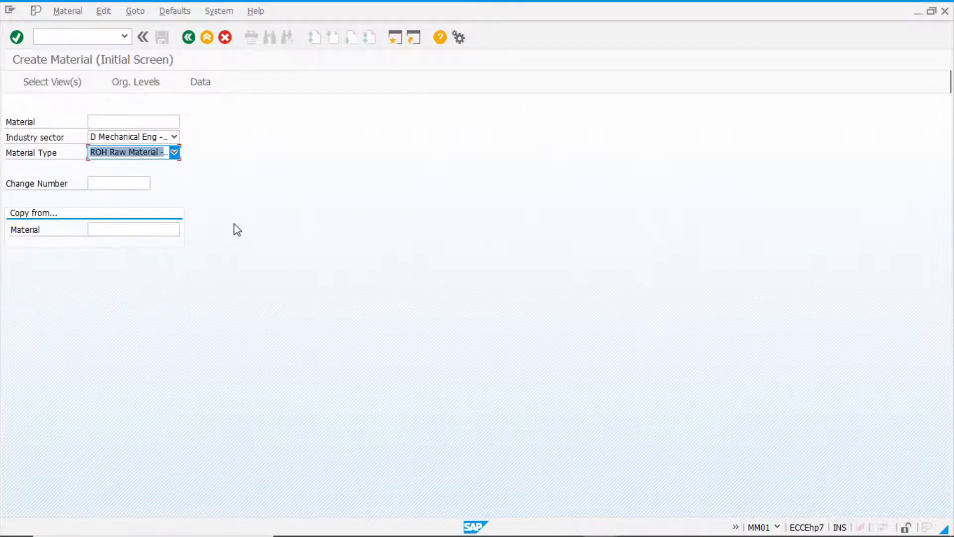
Select the views Basic Data 1, Purchasing, General Plant Data / Storage 1, Warehouse Management 1 and Accounting 1 for the new material.
{"action": "key", "text": "Return"}
{"action": "left_click", "coordinate": [216, 179]}
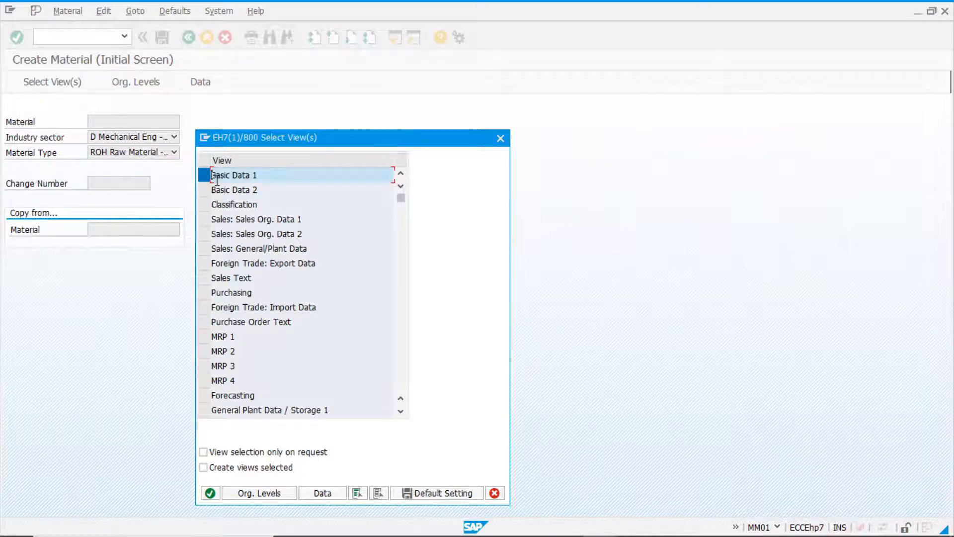
{"action": "left_click", "coordinate": [204, 292]}
{"action": "scroll", "coordinate": [283, 343], "scroll_direction": "down", "scroll_amount": 1}
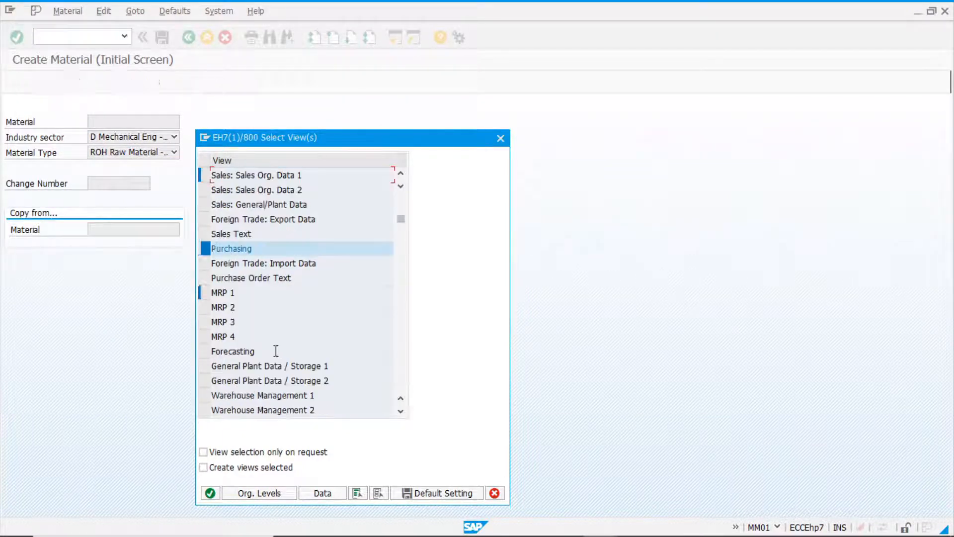
{"action": "scroll", "coordinate": [280, 328], "scroll_direction": "down", "scroll_amount": 1}
{"action": "scroll", "coordinate": [243, 330], "scroll_direction": "down", "scroll_amount": 1}
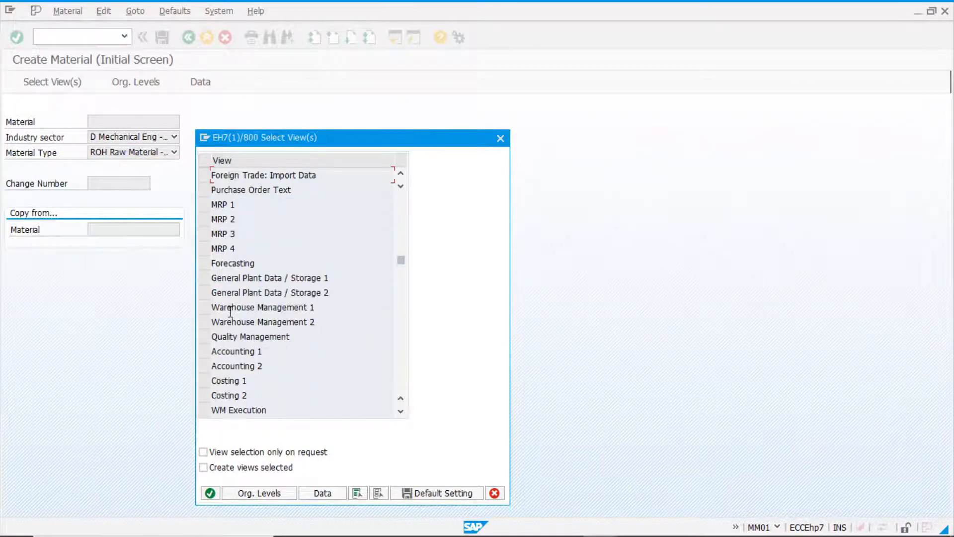
{"action": "left_click", "coordinate": [205, 277]}
{"action": "left_click", "coordinate": [204, 308]}
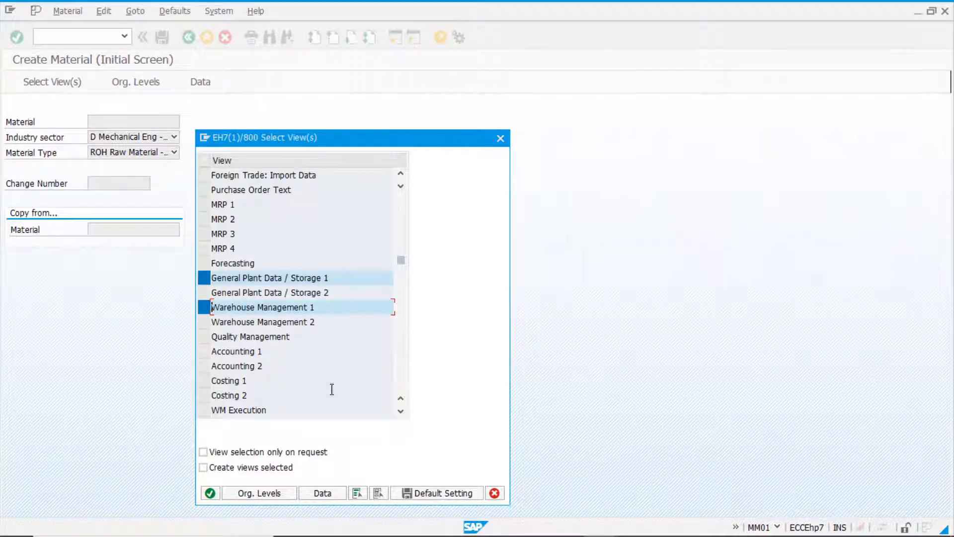
{"action": "left_click", "coordinate": [204, 352]}
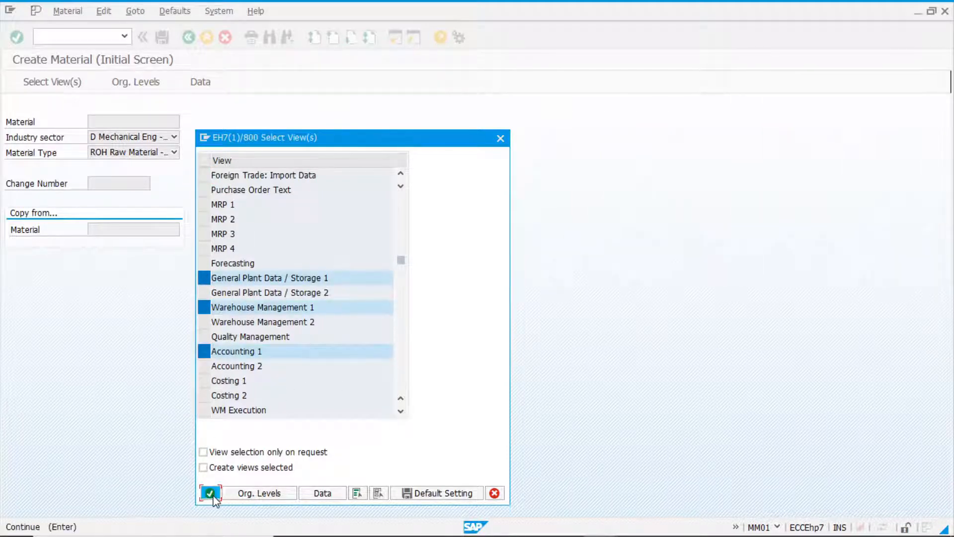
{"action": "left_click", "coordinate": [210, 493]}
Set the organizational levels to plant 1000, storage location 0001 and warehouse number 001, leaving the storage type blank.
{"action": "type", "text": "1010"}
{"action": "key", "text": "BackSpace"}
{"action": "key", "text": "BackSpace"}
{"action": "type", "text": "00"}
{"action": "key", "text": "Tab"}
{"action": "type", "text": "0001"}
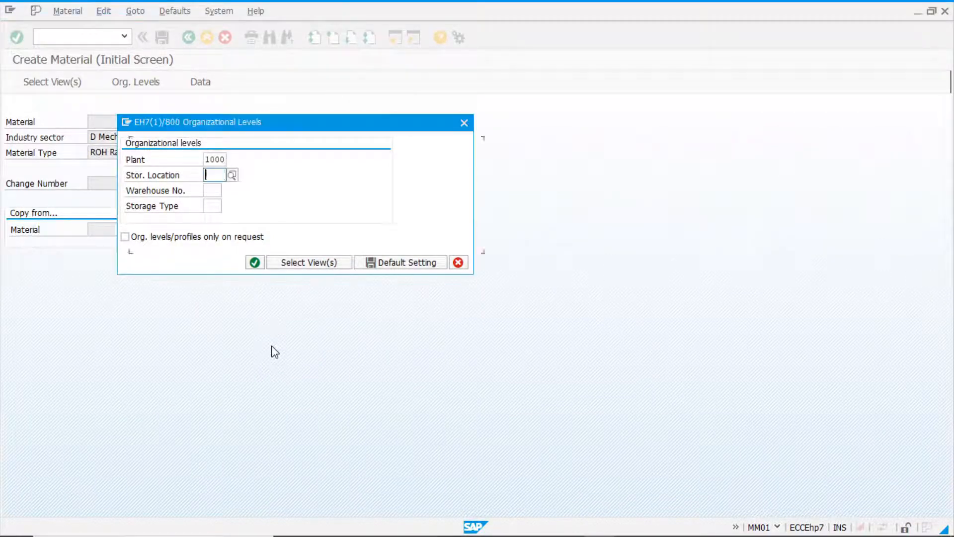
{"action": "type", "text": "0001"}
{"action": "key", "text": "Tab"}
{"action": "type", "text": "001"}
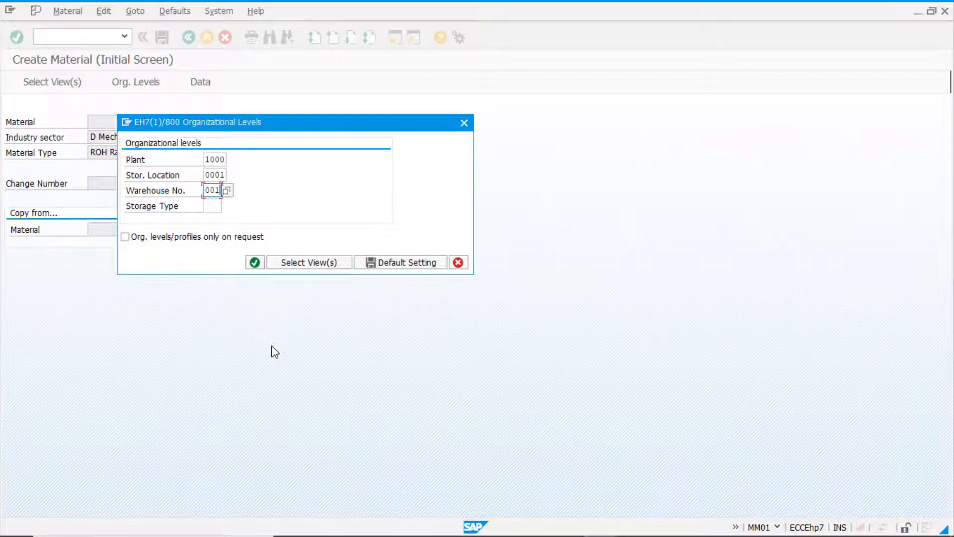
{"action": "key", "text": "Return"}
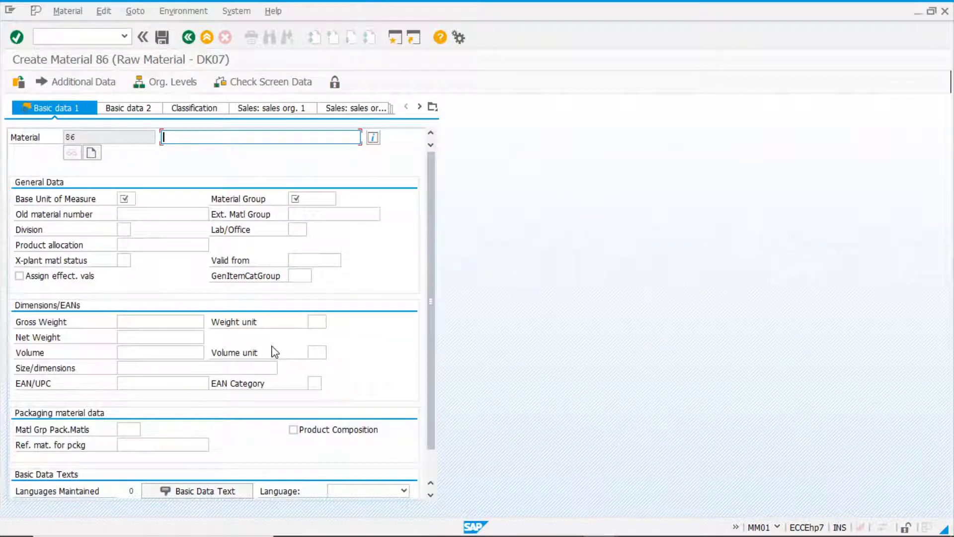
Enter Test Free goods1 as the material description in the basic data.
{"action": "type", "text": "Test"}
{"action": "key", "text": "Down"}
{"action": "key", "text": "Down"}
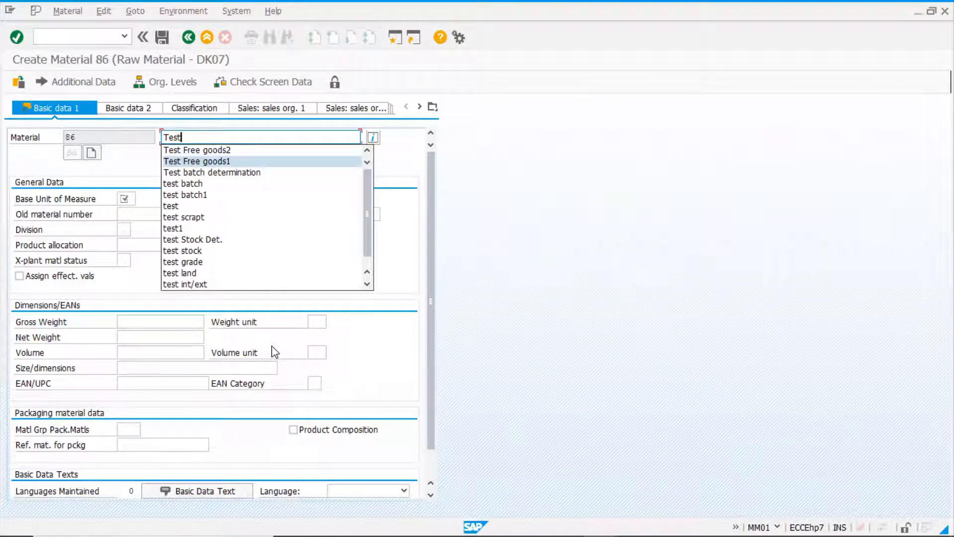
{"action": "key", "text": "Return"}
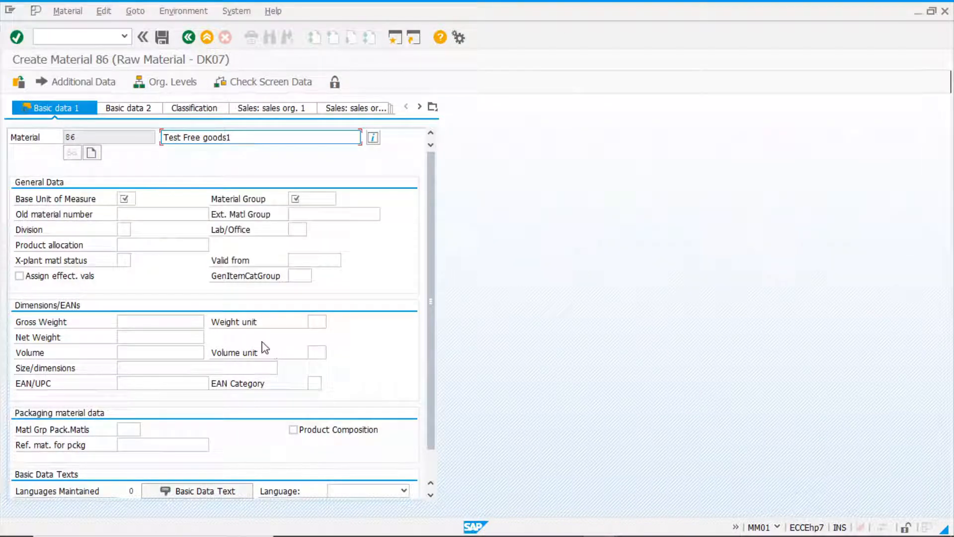
Set the base unit of measure to PC and the material group to 00101, and continue to the Purchasing view.
{"action": "left_click", "coordinate": [130, 202]}
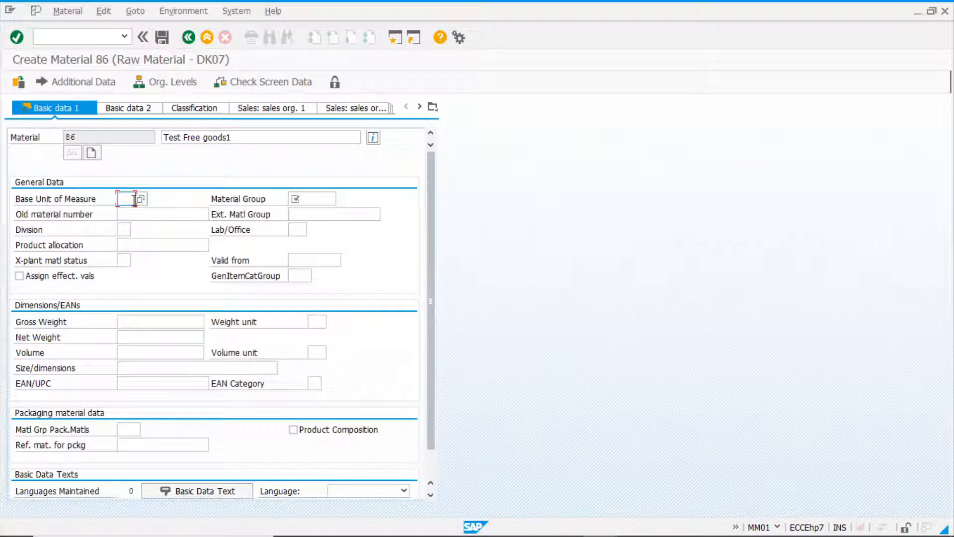
{"action": "type", "text": "pc"}
{"action": "left_click", "coordinate": [318, 198]}
{"action": "key", "text": "Down"}
{"action": "key", "text": "Return"}
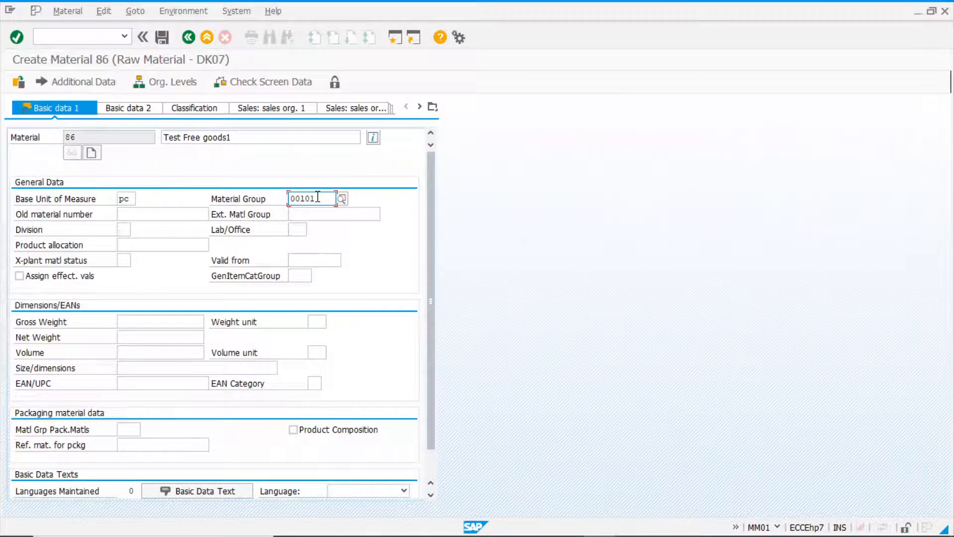
{"action": "key", "text": "Return"}
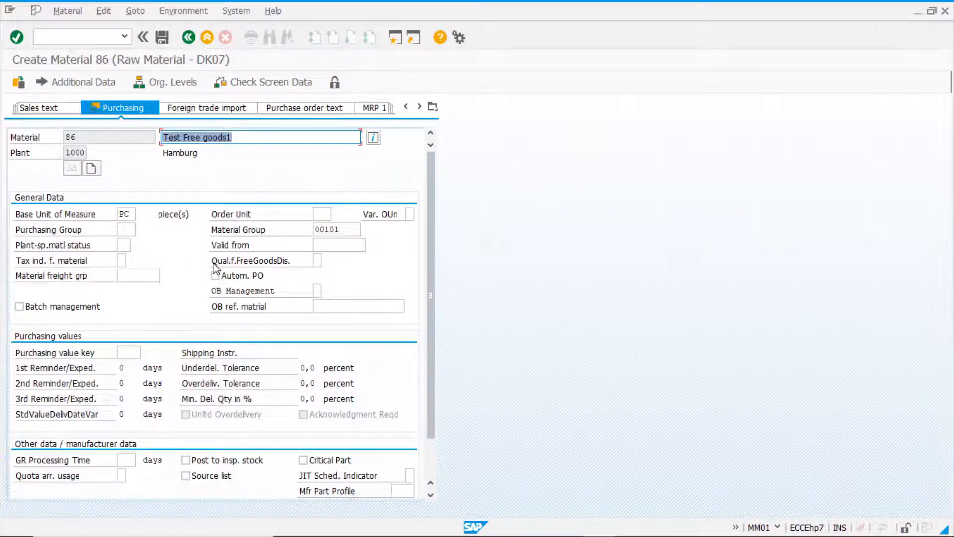
Review the discount-in-kind qualification options and set Qual.f.FreeGoodsDis. to 2, eligible for discount in kind only for purchasing.
{"action": "left_click", "coordinate": [319, 261]}
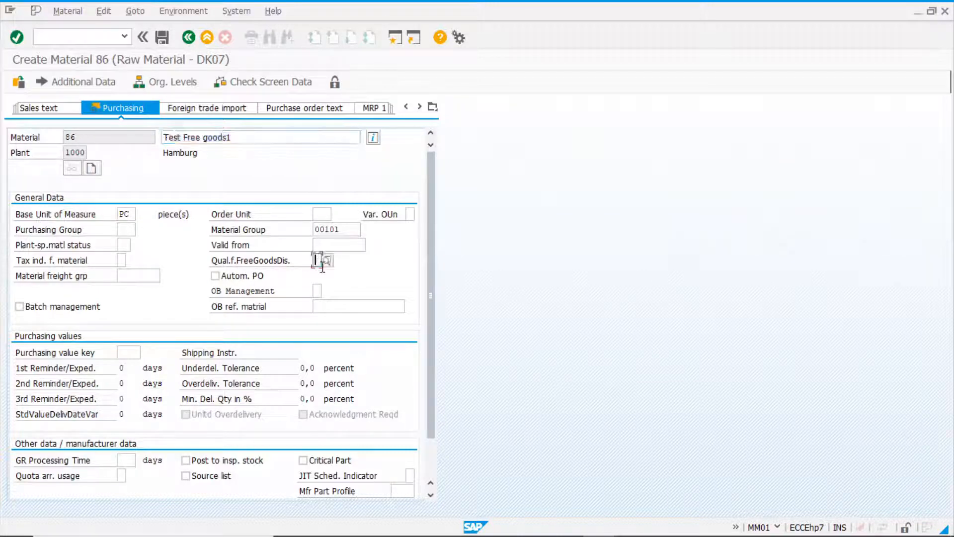
{"action": "left_click", "coordinate": [329, 261]}
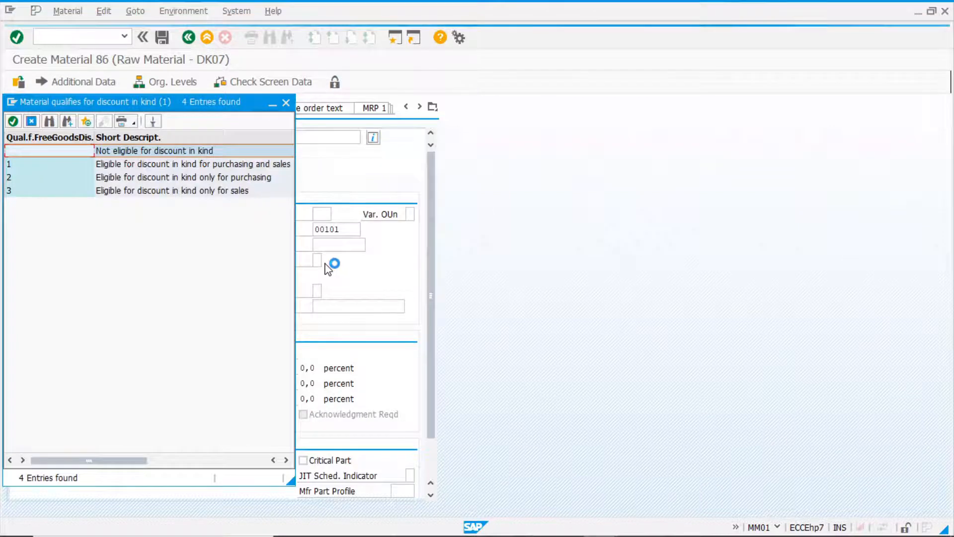
{"action": "left_click_drag", "start_coordinate": [194, 104], "coordinate": [615, 108]}
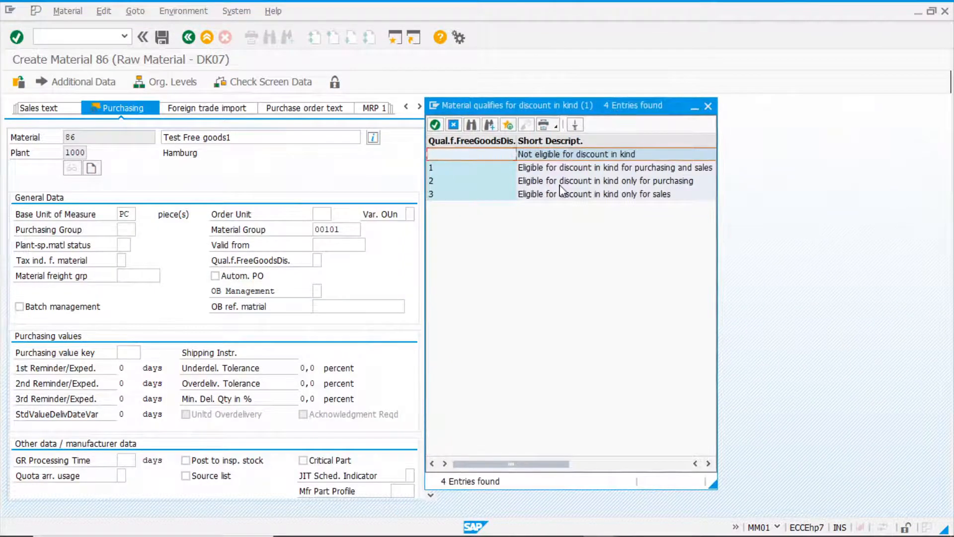
{"action": "left_click", "coordinate": [589, 172]}
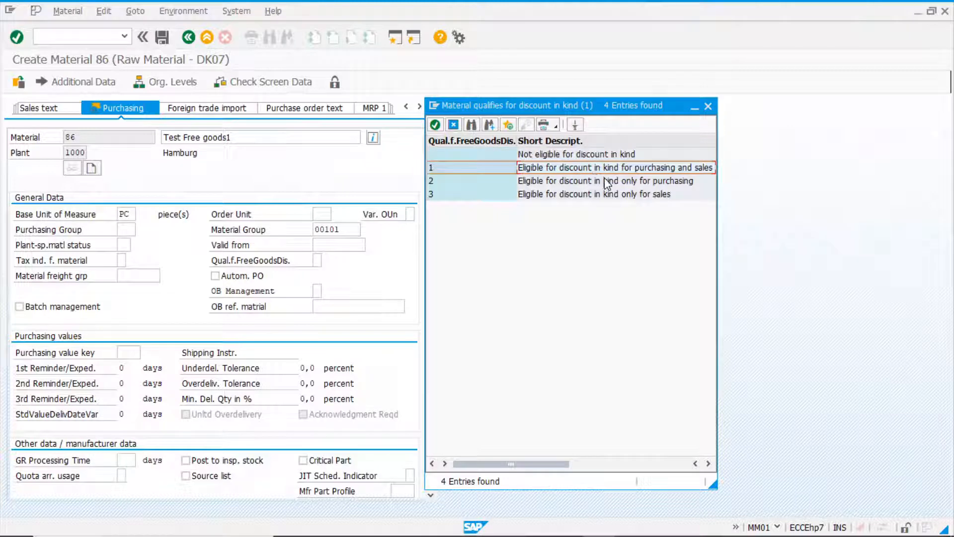
{"action": "left_click", "coordinate": [665, 182]}
{"action": "left_click", "coordinate": [663, 194]}
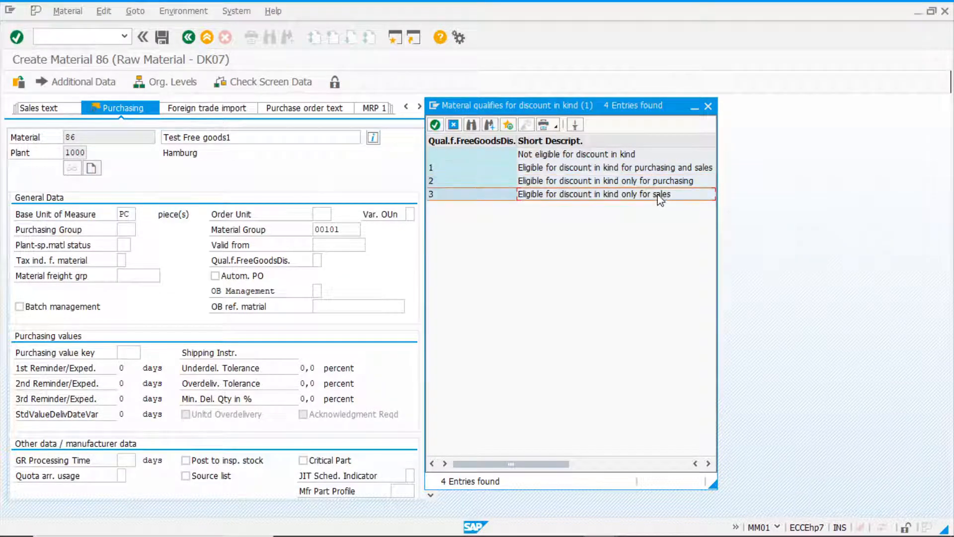
{"action": "left_click", "coordinate": [669, 171]}
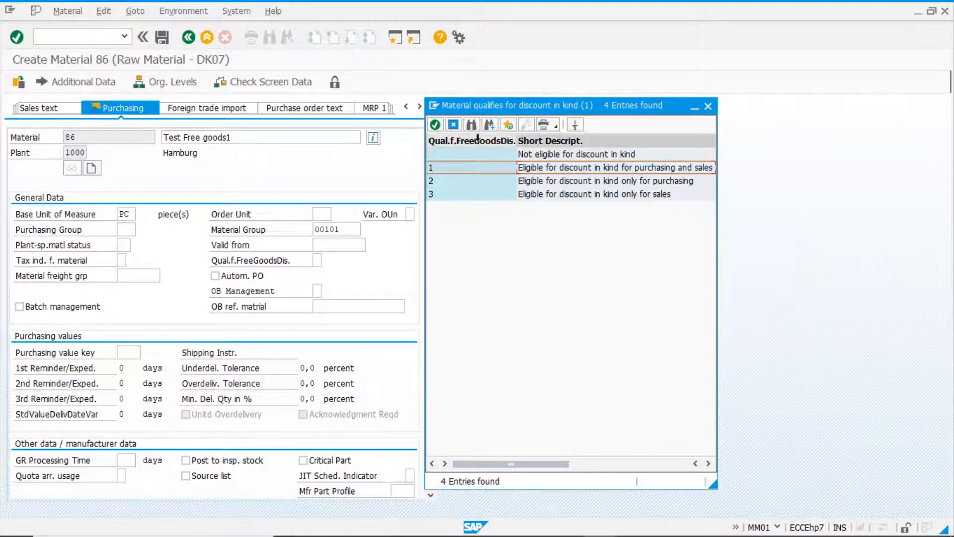
{"action": "left_click", "coordinate": [471, 158]}
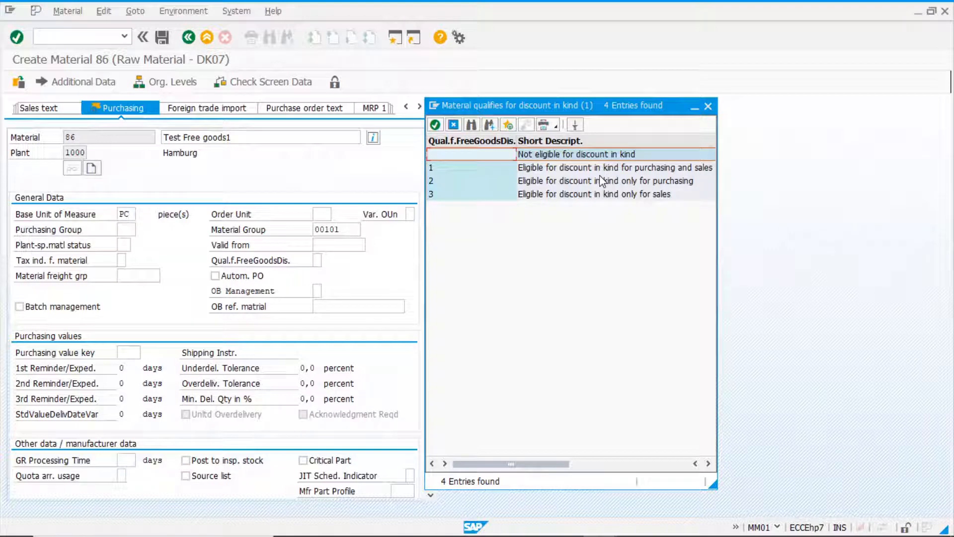
{"action": "left_click", "coordinate": [556, 181]}
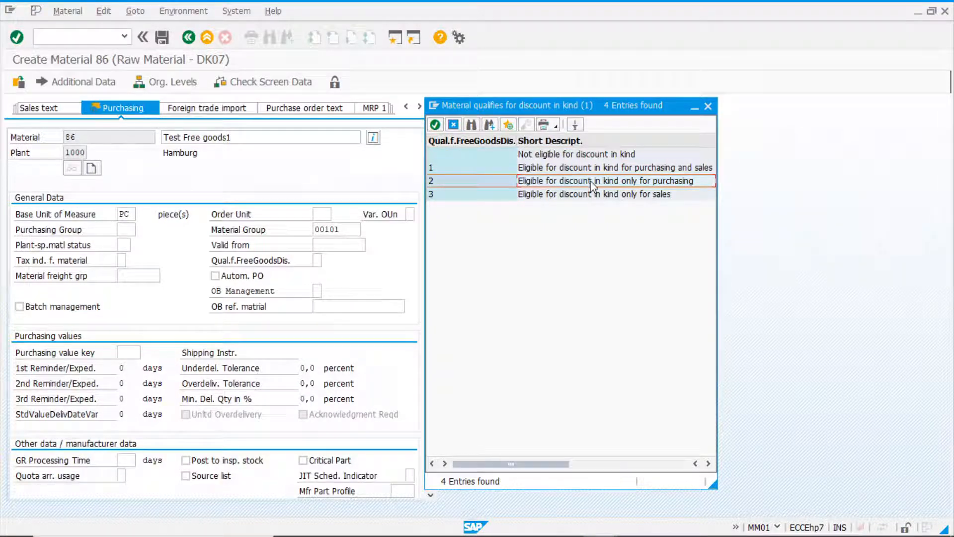
{"action": "double_click", "coordinate": [465, 183]}
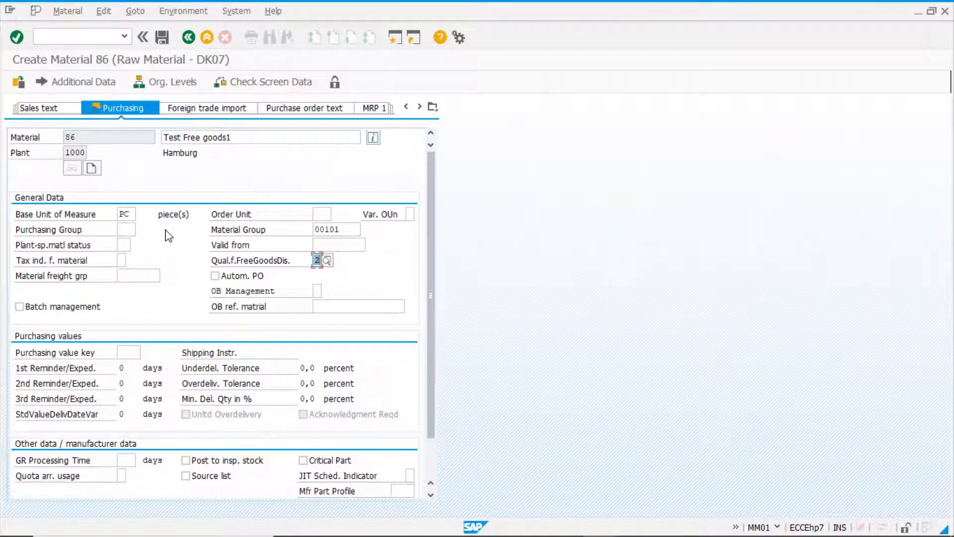
Enter purchasing group 001, purchasing value key 1 and a GR processing time of 5 days, and leave the Purchasing view.
{"action": "left_click", "coordinate": [126, 229]}
{"action": "type", "text": "001"}
{"action": "left_click", "coordinate": [134, 351]}
{"action": "type", "text": "1"}
{"action": "left_click", "coordinate": [129, 456]}
{"action": "type", "text": "5"}
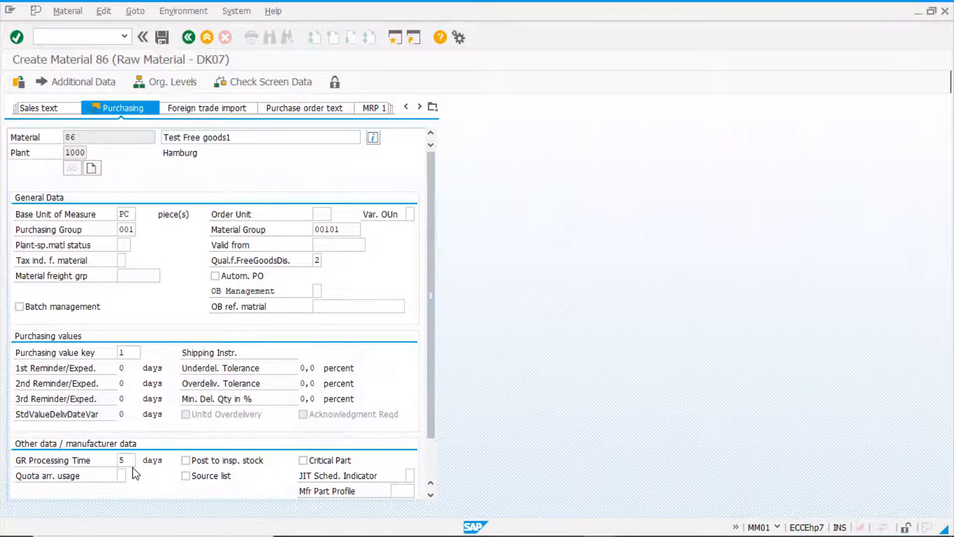
{"action": "key", "text": "Return"}
Skip the storage and warehouse views, enter valuation class 3000, price control V and moving price 1 in Accounting 1, and save the material.
{"action": "key", "text": "Return"}
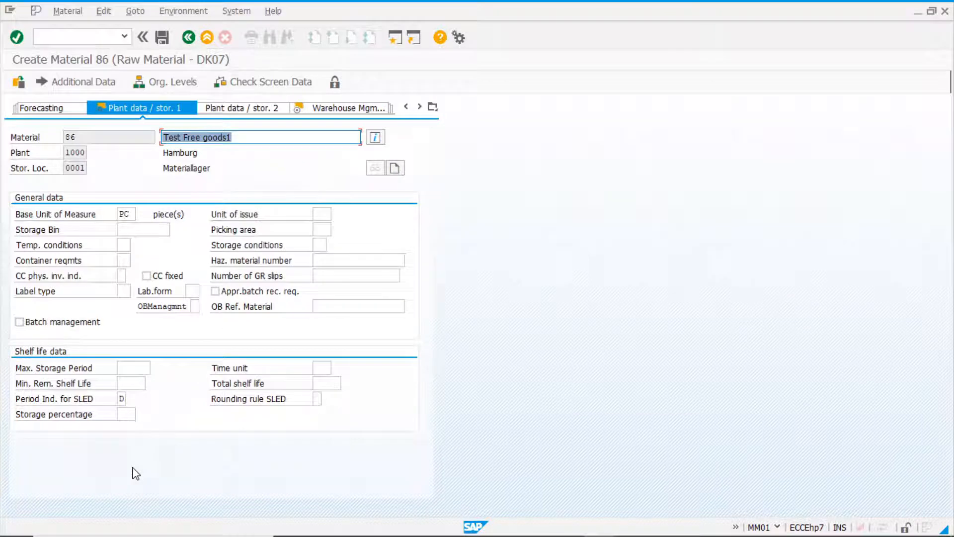
{"action": "key", "text": "Return"}
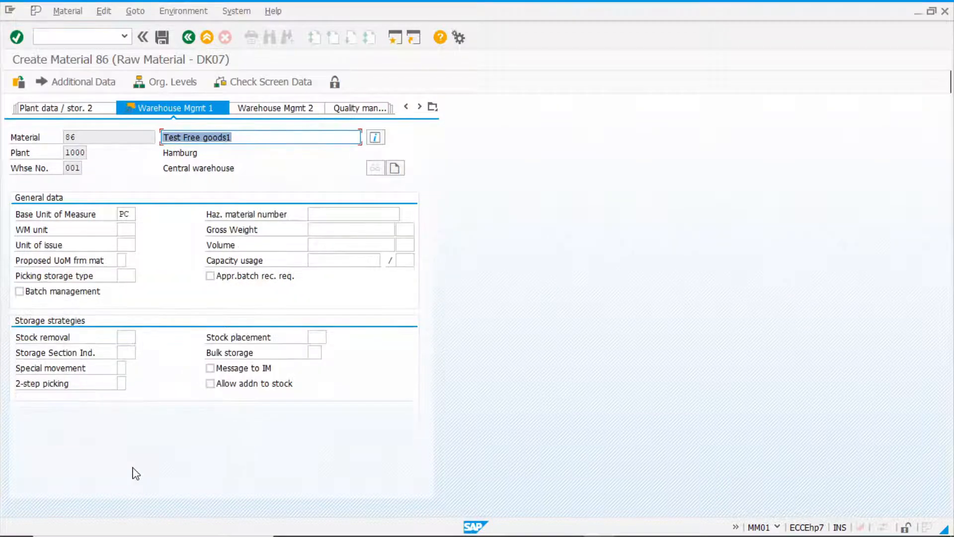
{"action": "key", "text": "Return"}
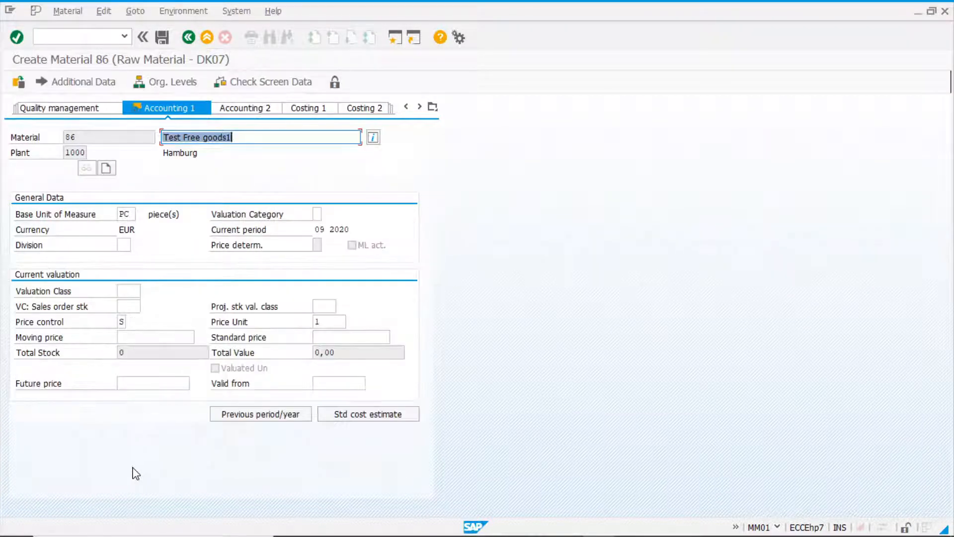
{"action": "left_click", "coordinate": [125, 290]}
{"action": "left_click", "coordinate": [132, 304]}
{"action": "left_click", "coordinate": [121, 322]}
{"action": "type", "text": "SV"}
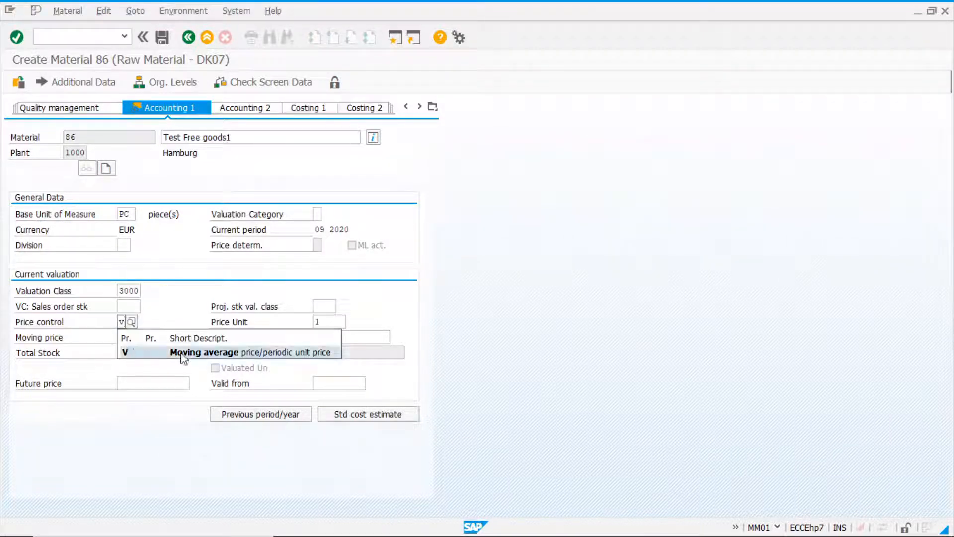
{"action": "left_click", "coordinate": [183, 352]}
{"action": "left_click", "coordinate": [137, 335]}
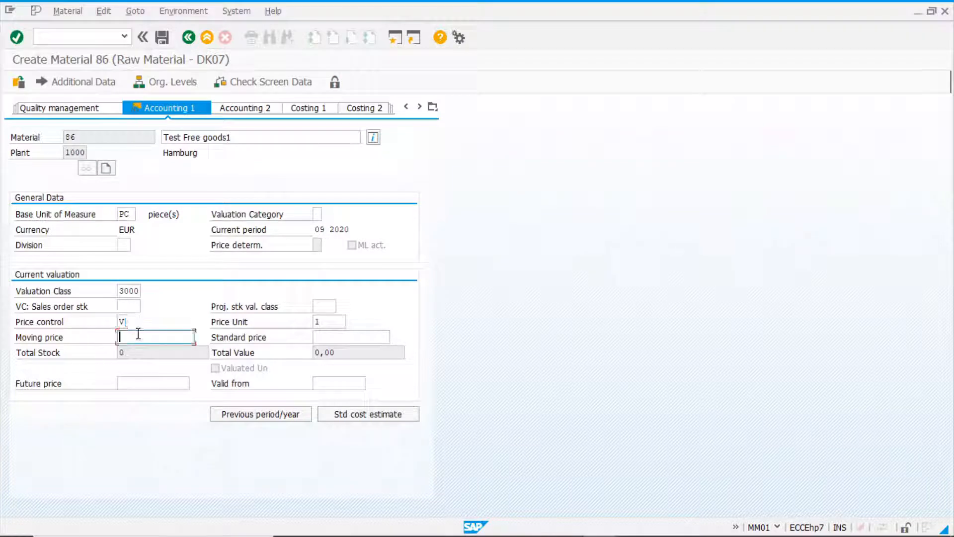
{"action": "type", "text": "1"}
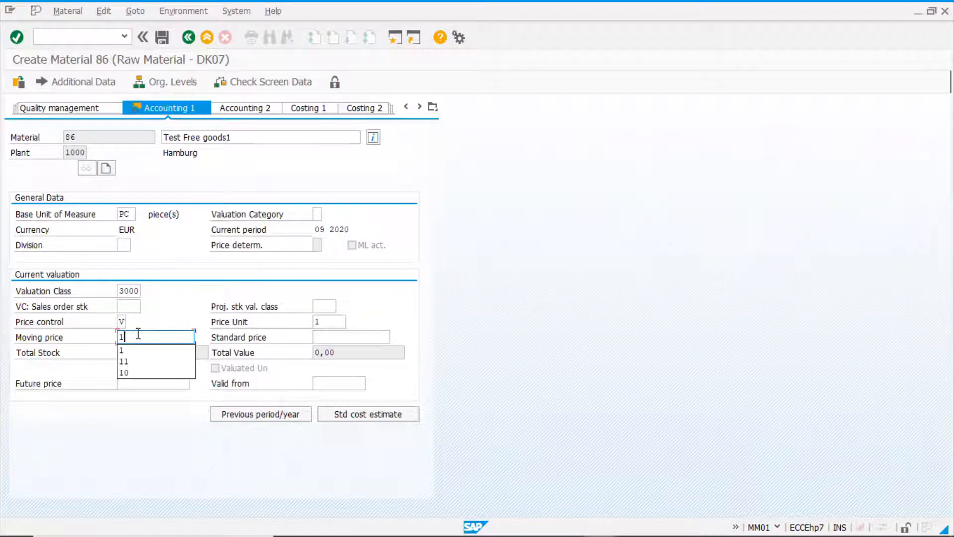
{"action": "key", "text": "Return"}
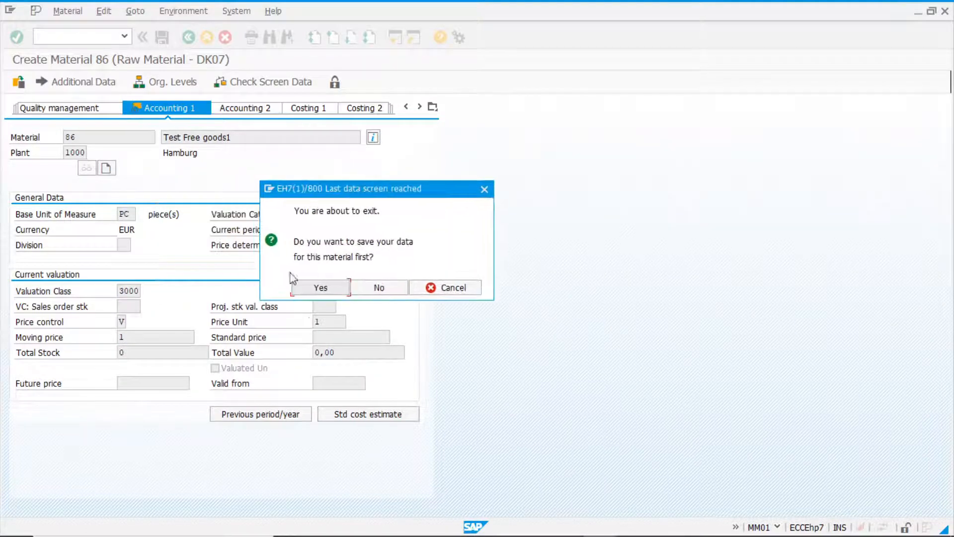
{"action": "left_click", "coordinate": [320, 292]}
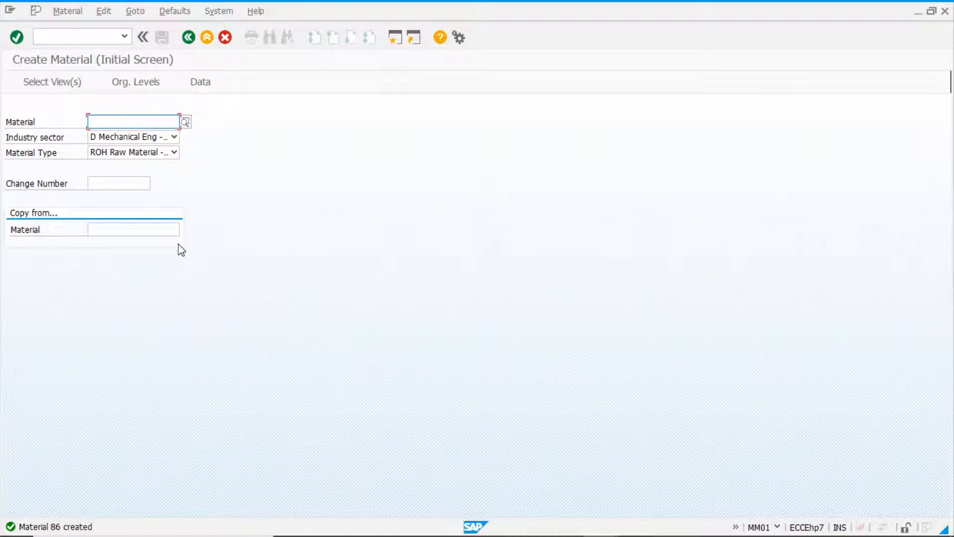
Start creating another raw material with material 86 as the copy reference.
{"action": "left_click", "coordinate": [127, 232]}
{"action": "type", "text": "86"}
{"action": "key", "text": "Return"}
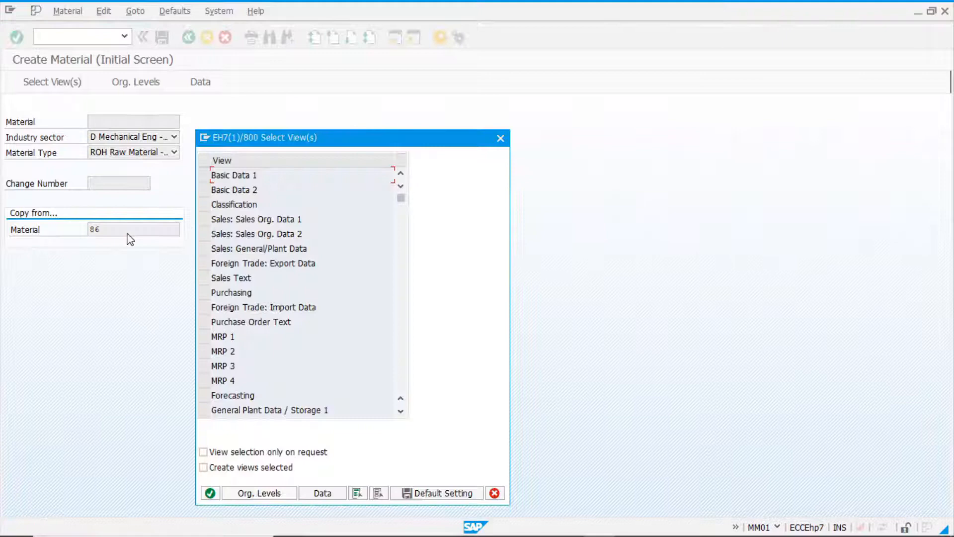
Select the views Basic Data 1, Purchasing, General Plant Data / Storage 1, Warehouse Management 1 and Accounting 1 for the new material and confirm.
{"action": "left_click", "coordinate": [204, 175]}
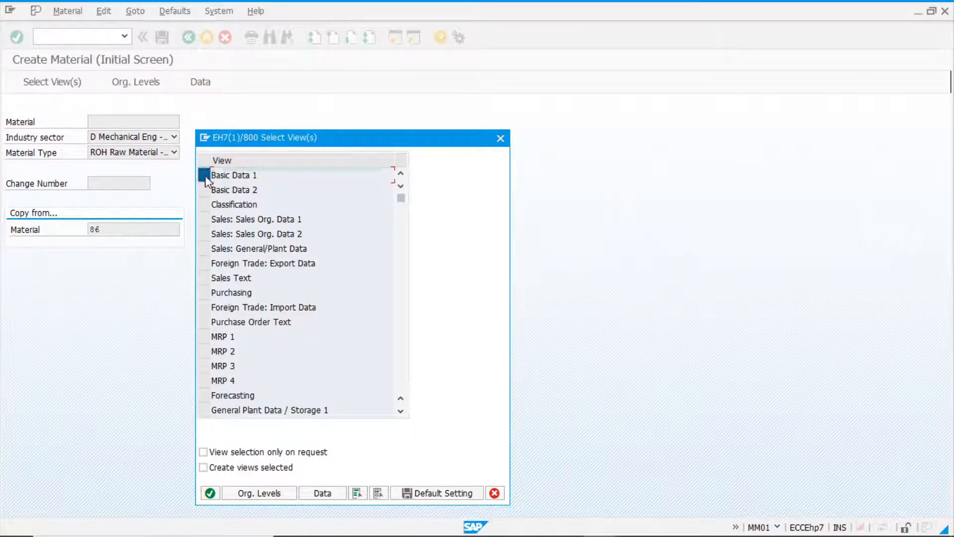
{"action": "left_click", "coordinate": [204, 292]}
{"action": "left_click_drag", "start_coordinate": [348, 141], "coordinate": [398, 71]}
{"action": "scroll", "coordinate": [296, 277], "scroll_direction": "down", "scroll_amount": 2}
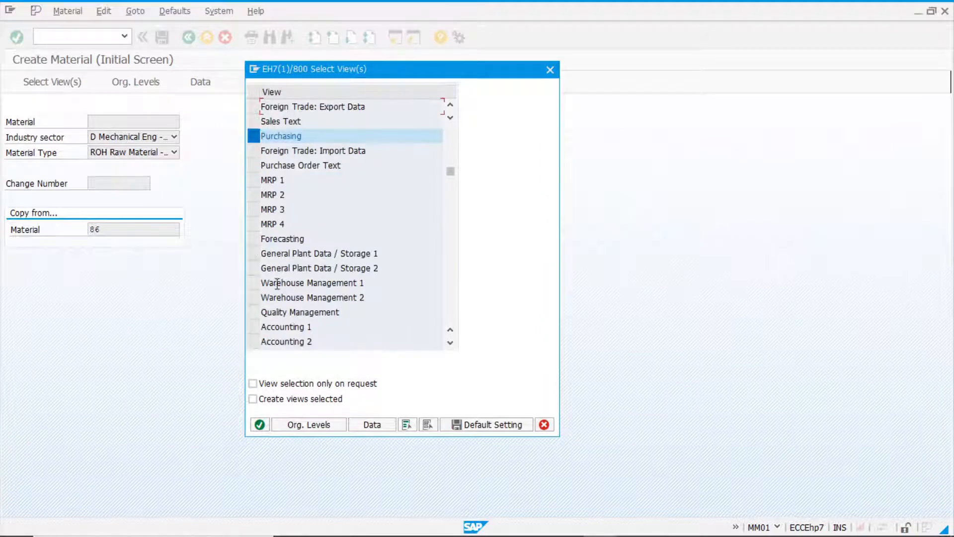
{"action": "left_click", "coordinate": [254, 253]}
{"action": "left_click", "coordinate": [254, 282]}
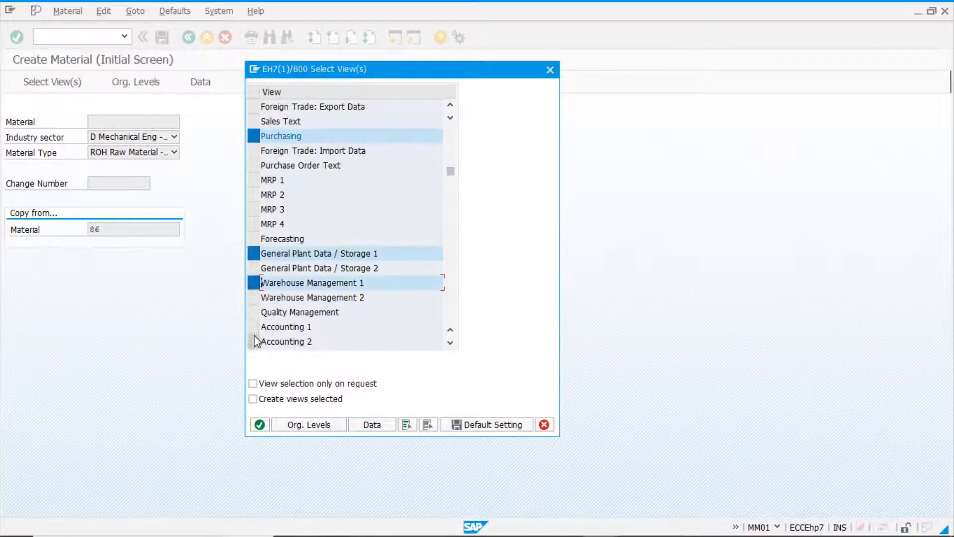
{"action": "left_click", "coordinate": [253, 326]}
{"action": "left_click", "coordinate": [260, 425]}
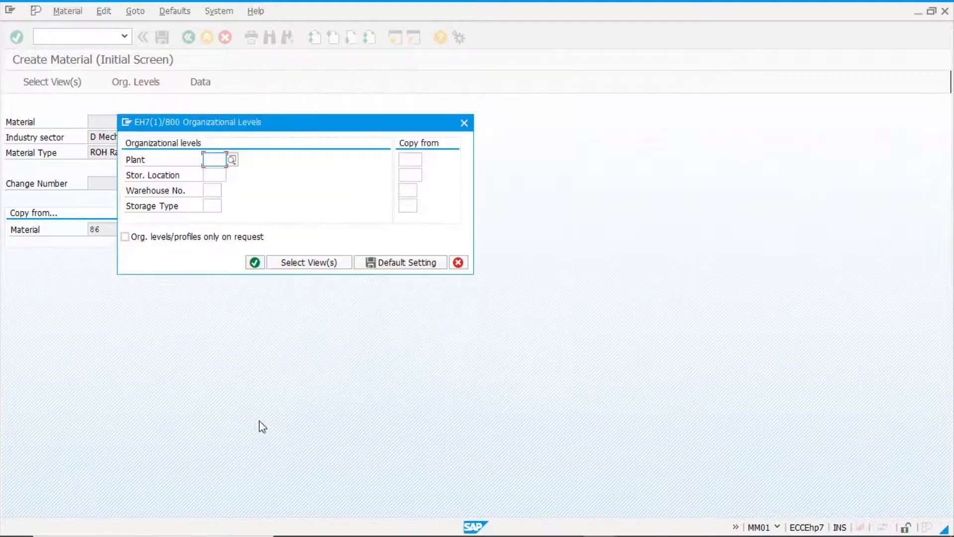
Enter plant 1000, storage location 0001 and warehouse number 001 as organizational levels, copy the same values into the copy-from fields and confirm.
{"action": "type", "text": "1000"}
{"action": "key", "text": "Tab"}
{"action": "type", "text": "000"}
{"action": "key", "text": "Tab"}
{"action": "type", "text": "001"}
{"action": "key", "text": "ctrl+y"}
{"action": "left_click_drag", "start_coordinate": [203, 151], "coordinate": [232, 195]}
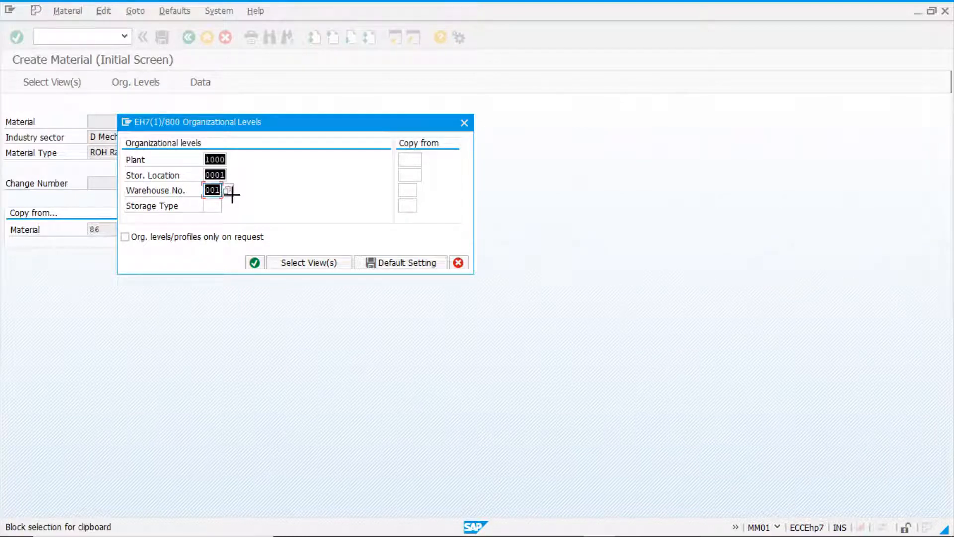
{"action": "key", "text": "ctrl+c"}
{"action": "left_click", "coordinate": [411, 159]}
{"action": "key", "text": "ctrl+v"}
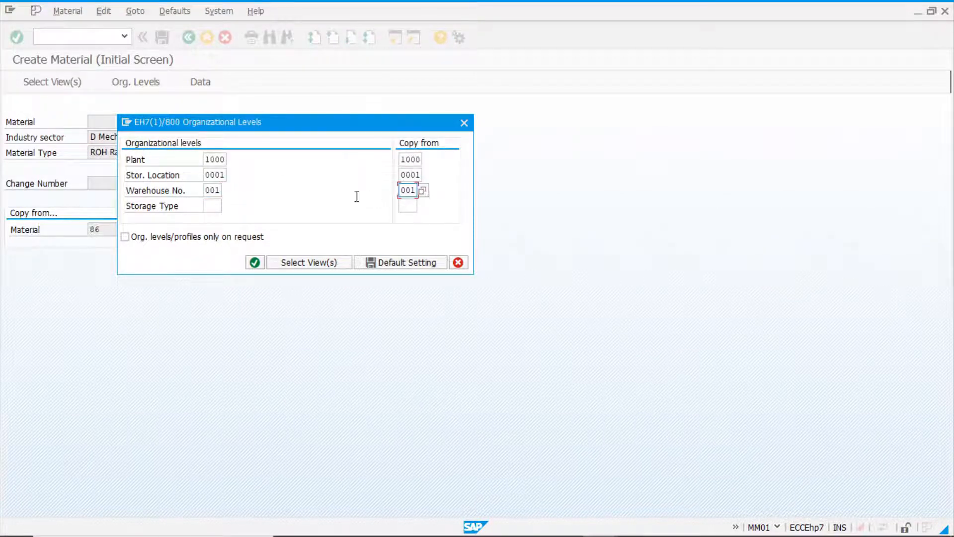
{"action": "left_click", "coordinate": [256, 263]}
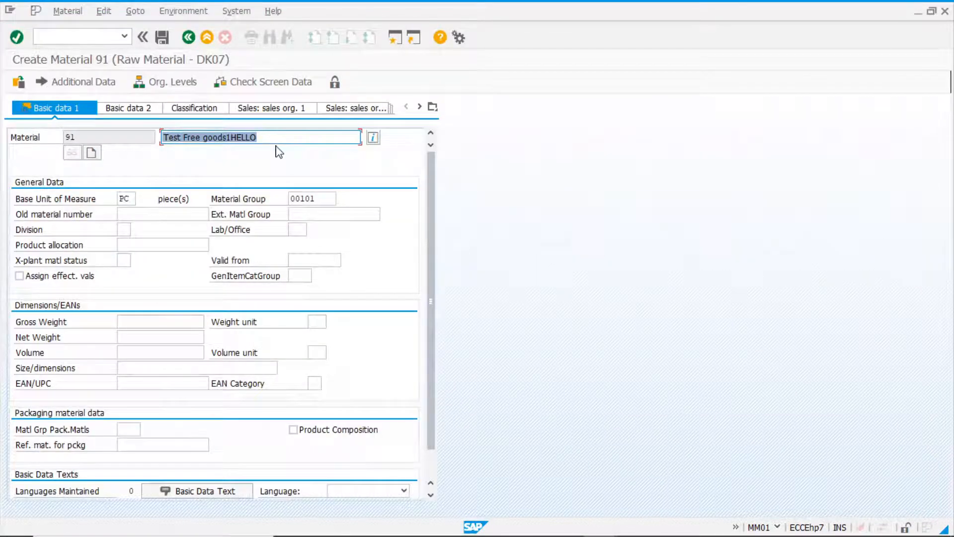
Replace the material description with Test Free goods2 and advance through the basic data and purchasing views.
{"action": "key", "text": "BackSpace"}
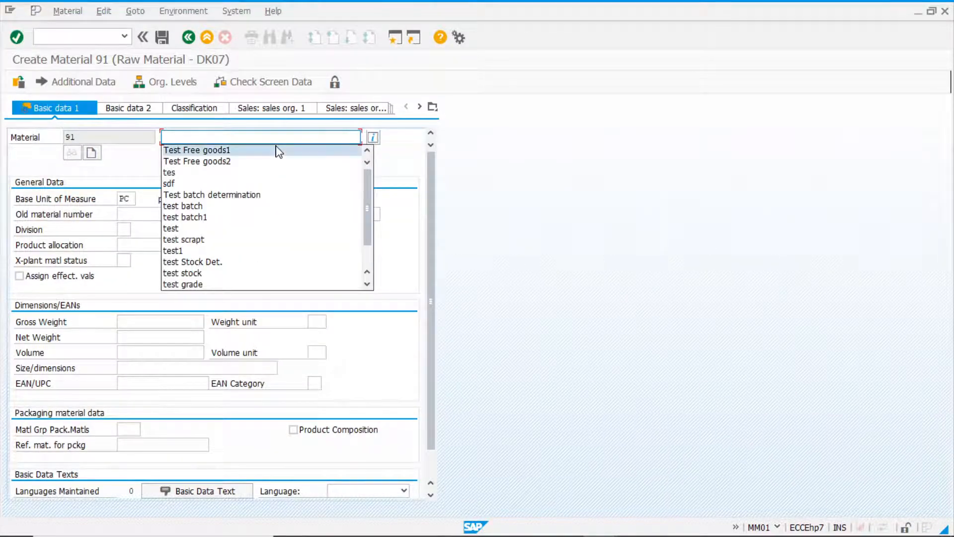
{"action": "key", "text": "Down"}
{"action": "key", "text": "Return"}
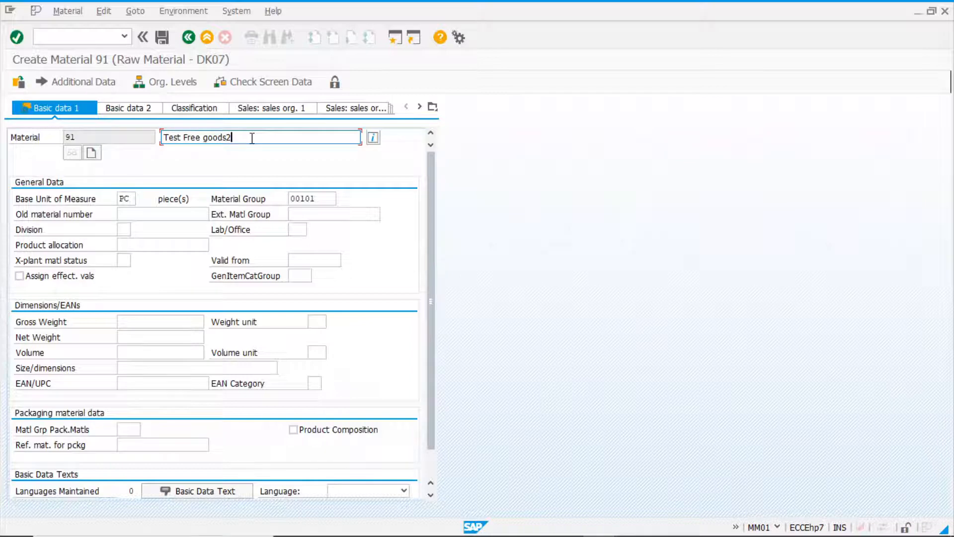
{"action": "key", "text": "Return"}
{"action": "key", "text": "Return"}
{"action": "key", "text": "Return"}
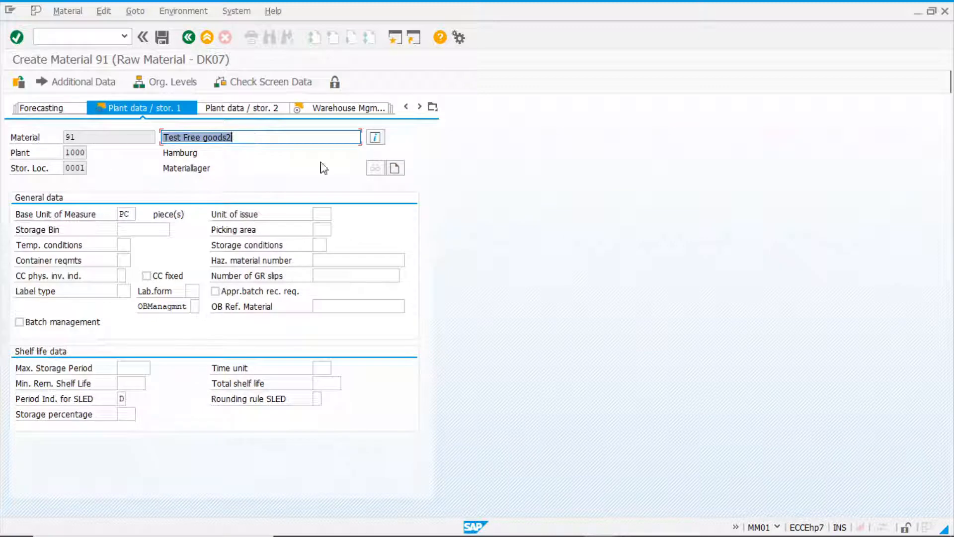
Return to the Purchasing view, clear the Qual.f.FreeGoodsDis. value, continue through to Accounting 1 and save the material.
{"action": "left_click", "coordinate": [432, 107]}
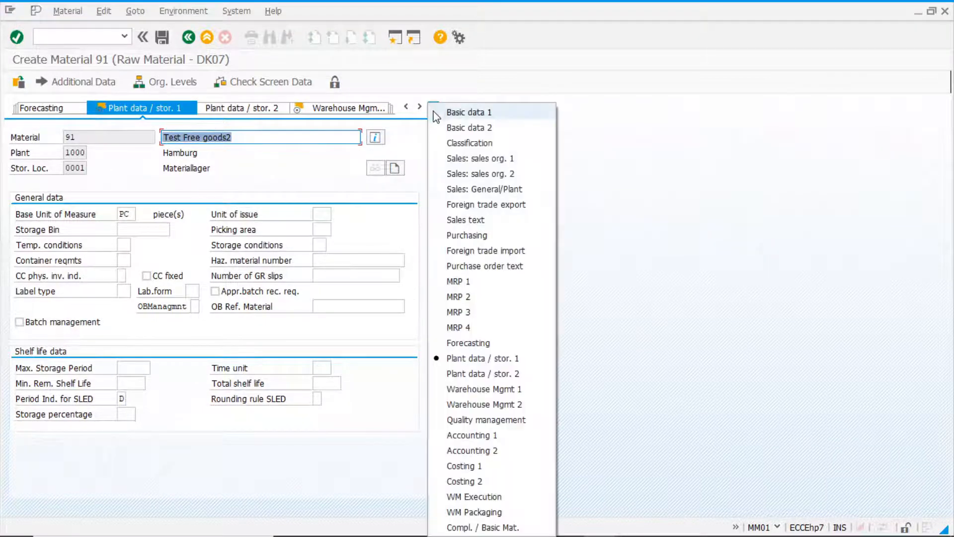
{"action": "left_click", "coordinate": [516, 239]}
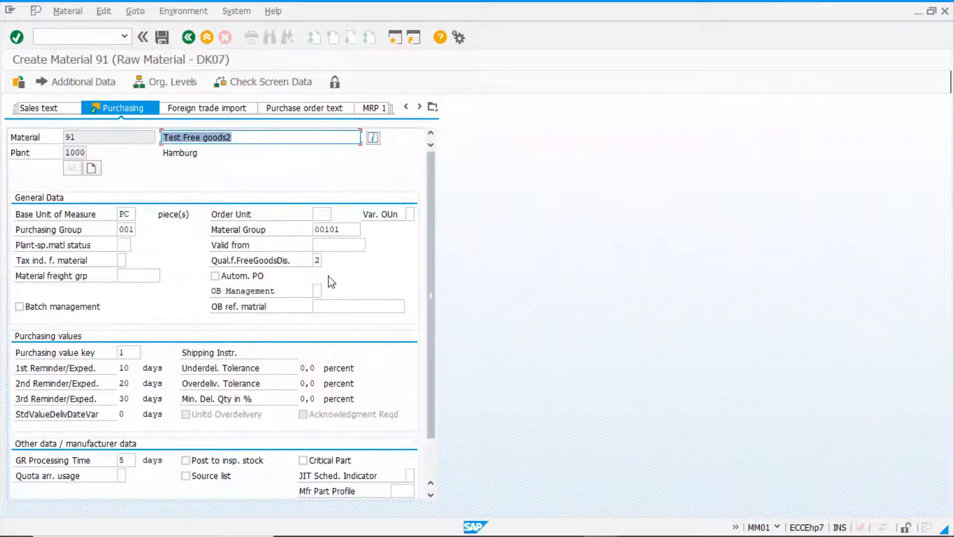
{"action": "double_click", "coordinate": [314, 260]}
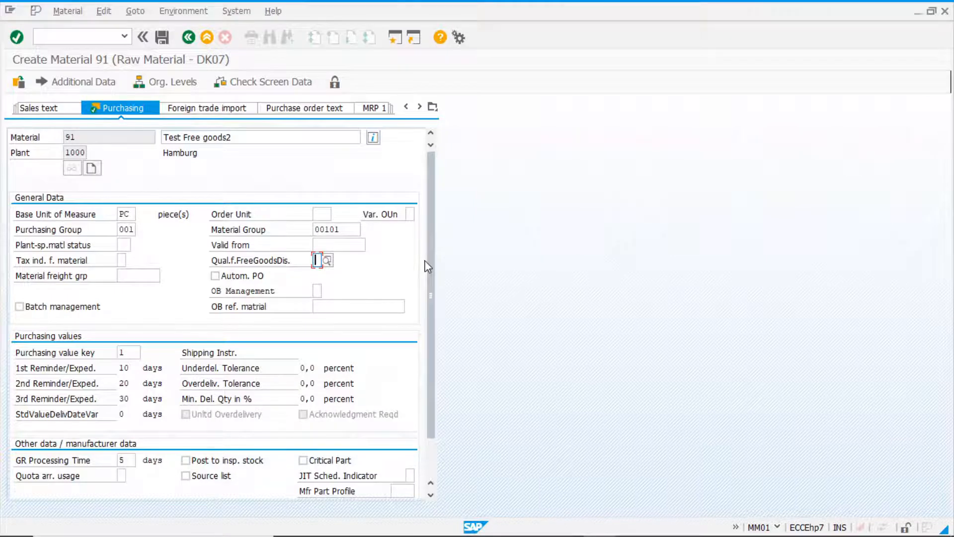
{"action": "key", "text": "Return"}
{"action": "key", "text": "Return"}
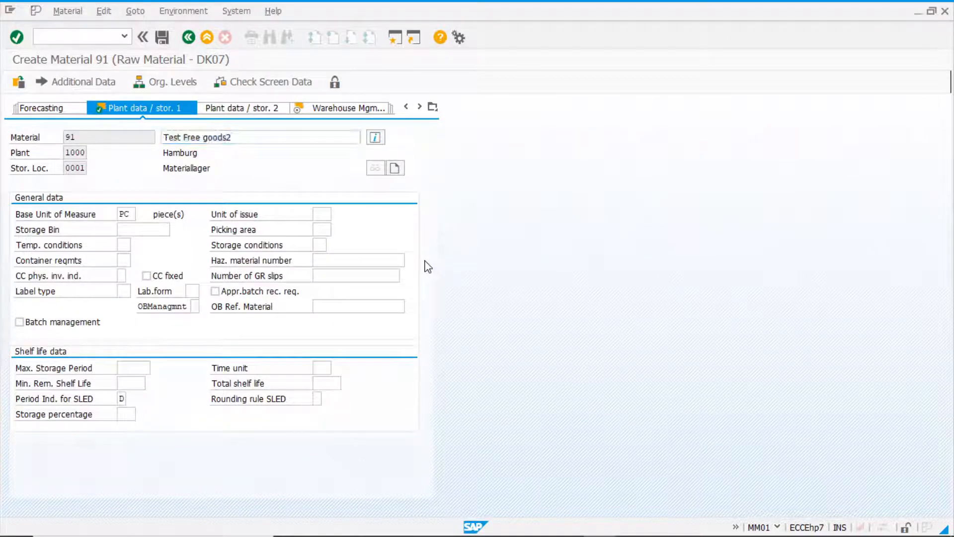
{"action": "key", "text": "Return"}
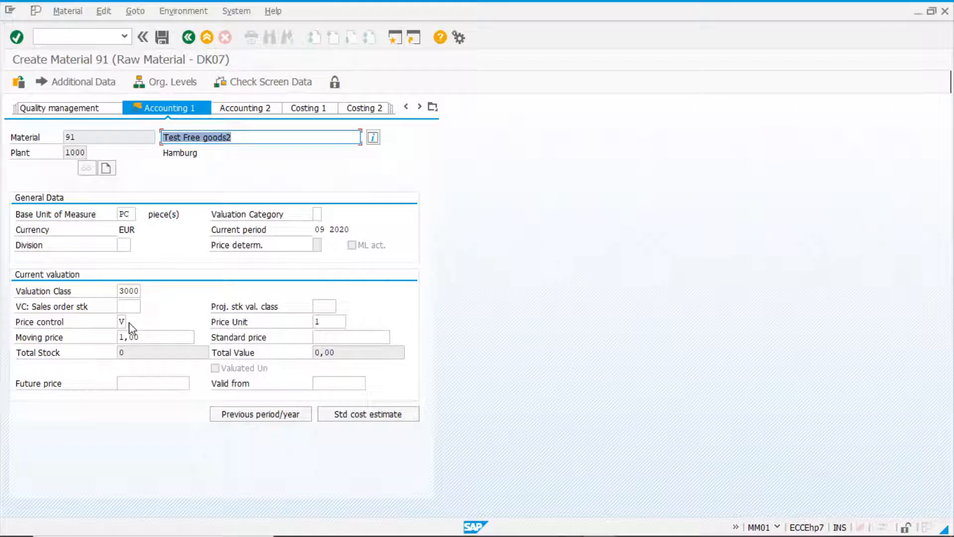
{"action": "left_click", "coordinate": [169, 35]}
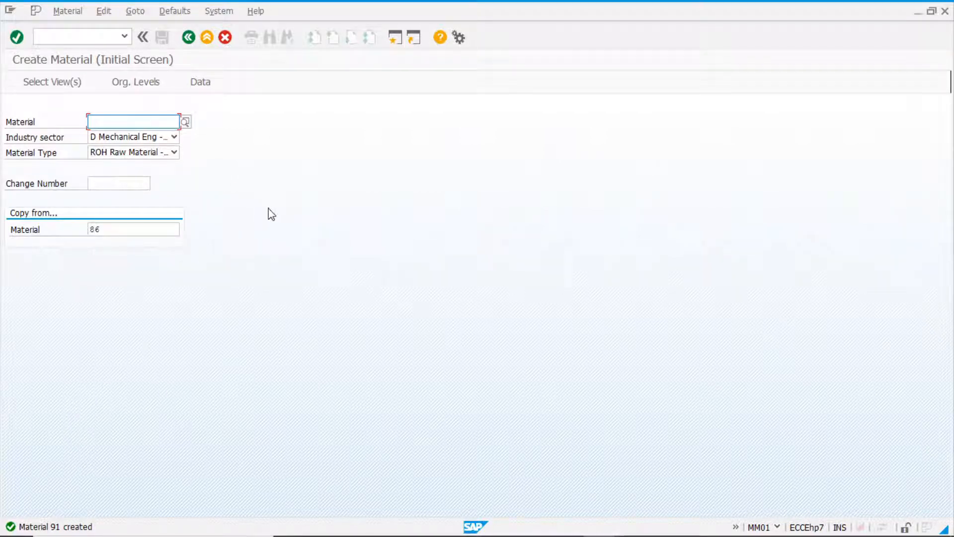
Start transaction MK02 and open the purchasing data of vendor 1000 in purchasing organization 1000.
{"action": "left_click", "coordinate": [98, 37]}
{"action": "type", "text": "/hn"}
{"action": "key", "text": "BackSpace"}
{"action": "key", "text": "BackSpace"}
{"action": "type", "text": "nmk02"}
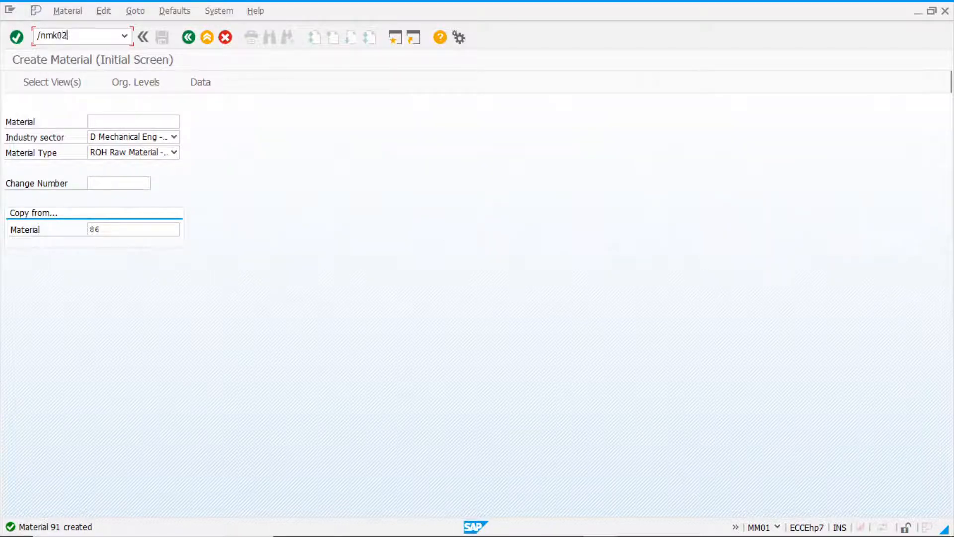
{"action": "key", "text": "Return"}
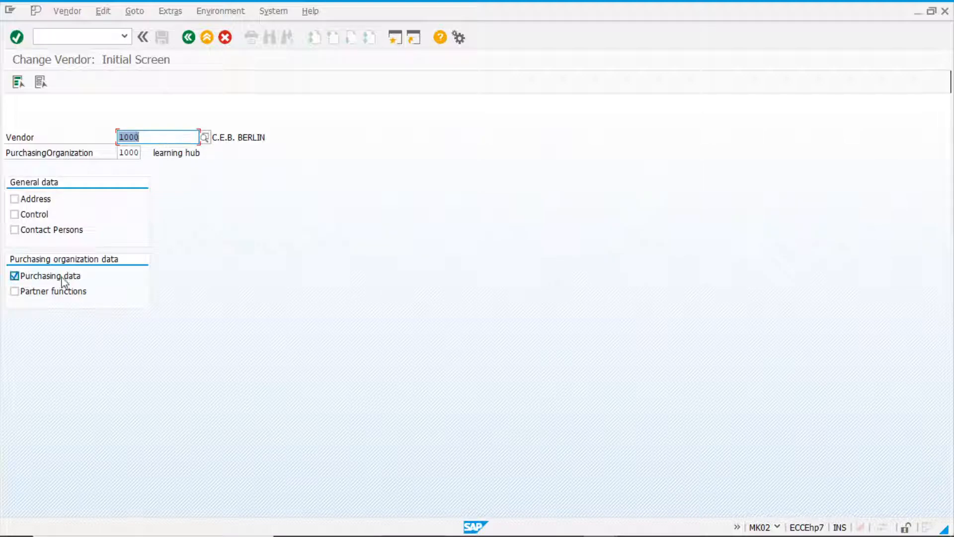
{"action": "key", "text": "Return"}
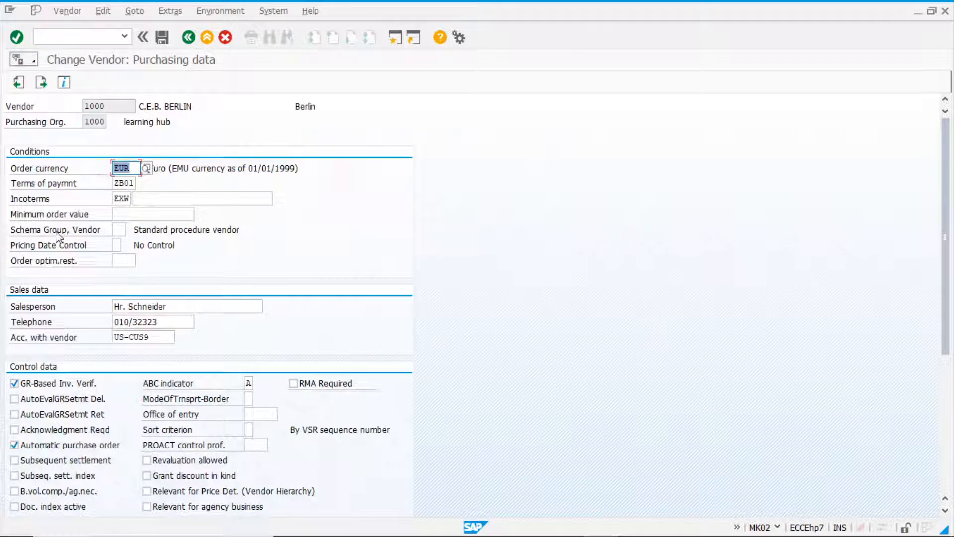
Set the vendor's schema group to Z1, Schema for Free goods, from the list of possible values.
{"action": "left_click", "coordinate": [120, 231]}
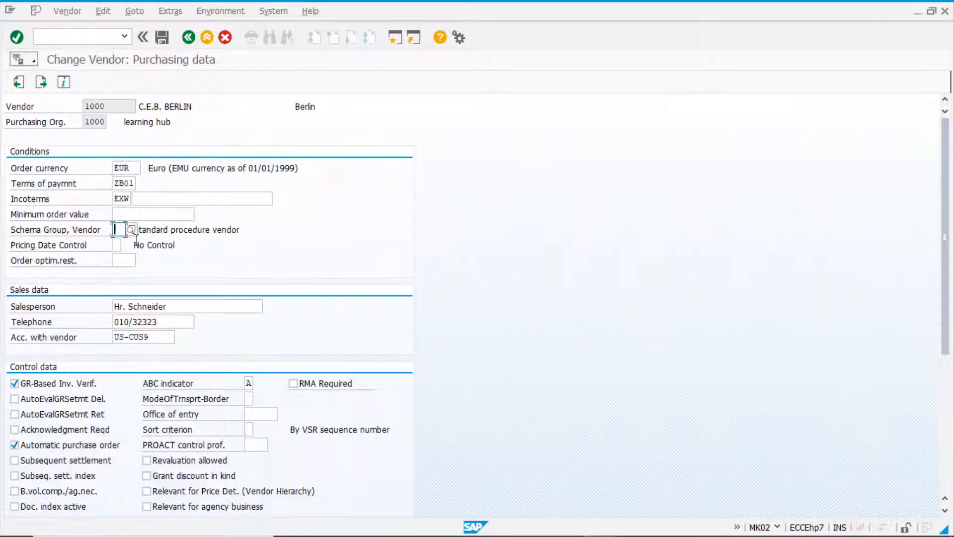
{"action": "left_click", "coordinate": [131, 230]}
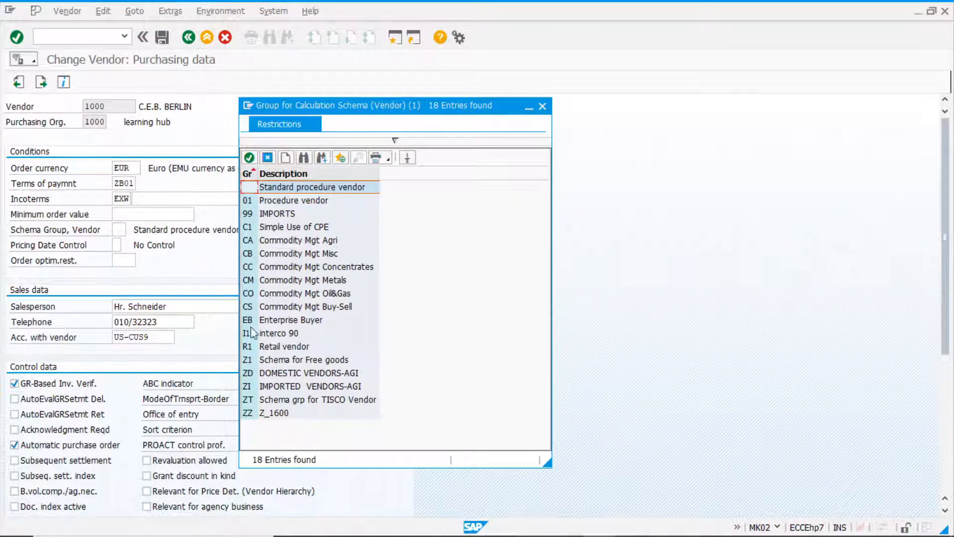
{"action": "left_click", "coordinate": [252, 362]}
{"action": "double_click", "coordinate": [252, 362]}
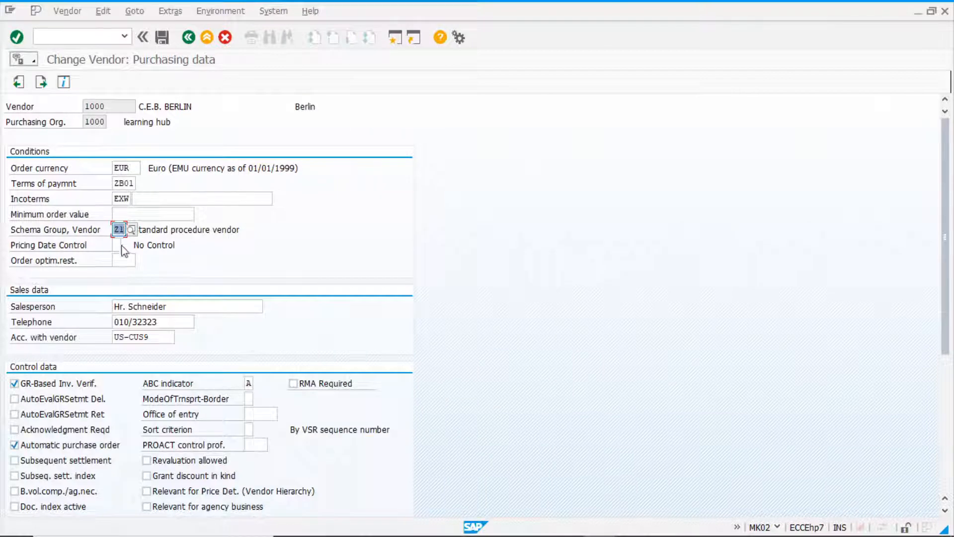
Enable Grant discount in kind in the vendor's control data, save the vendor and return to SAP Easy Access.
{"action": "scroll", "coordinate": [197, 284], "scroll_direction": "down", "scroll_amount": 5}
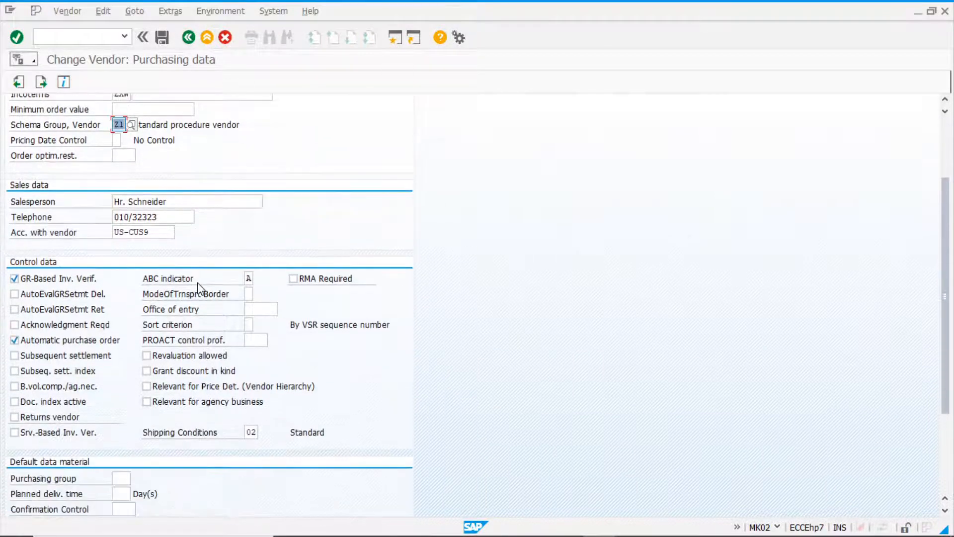
{"action": "left_click", "coordinate": [146, 371]}
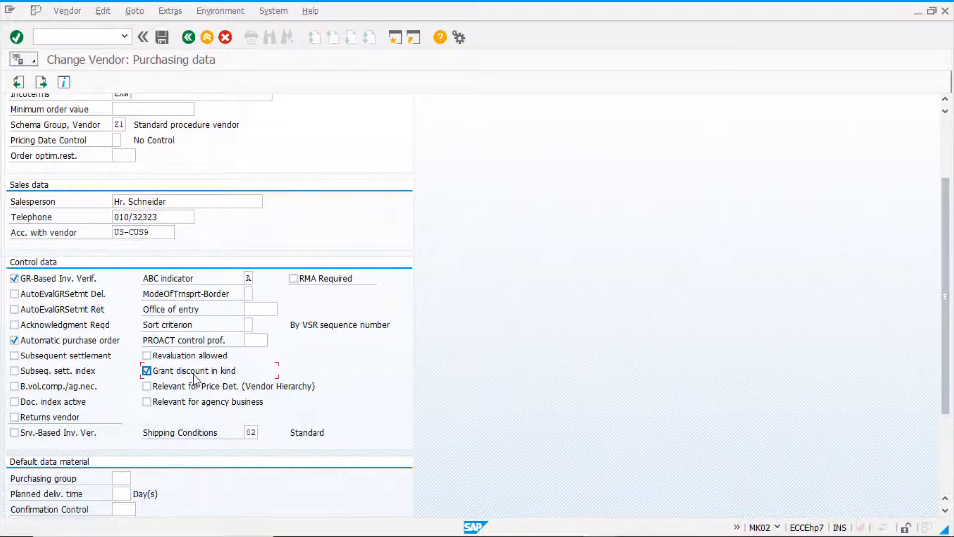
{"action": "scroll", "coordinate": [198, 383], "scroll_direction": "down", "scroll_amount": 3}
{"action": "scroll", "coordinate": [201, 385], "scroll_direction": "up", "scroll_amount": 3}
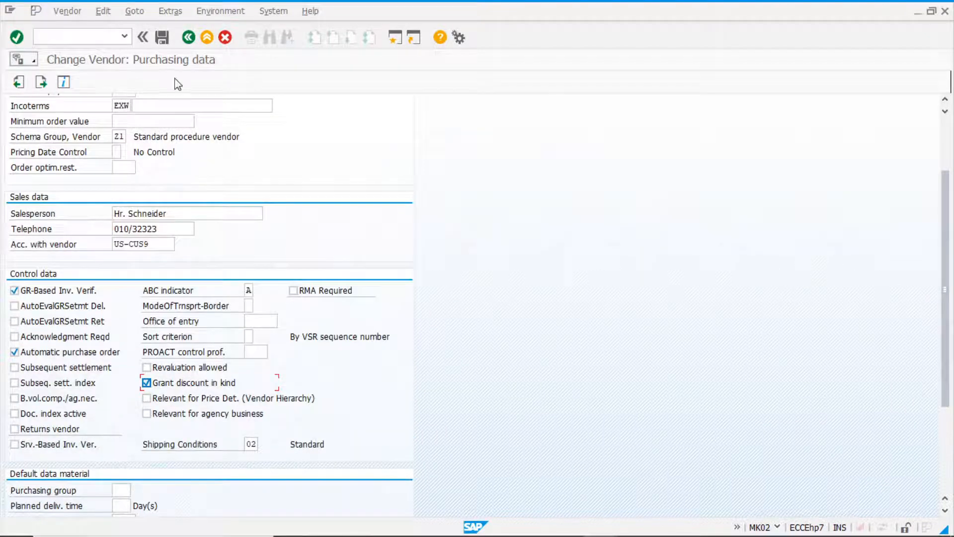
{"action": "left_click", "coordinate": [161, 37]}
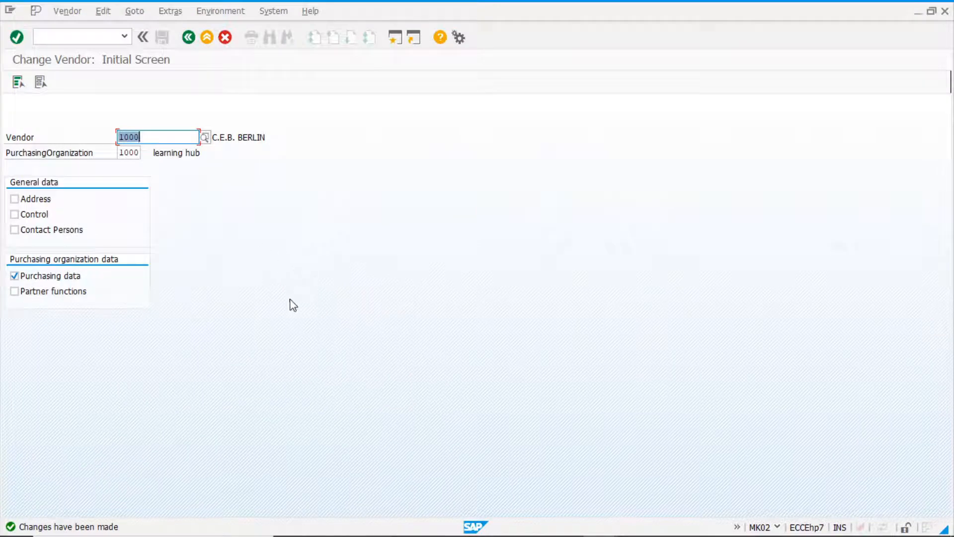
{"action": "left_click", "coordinate": [188, 39]}
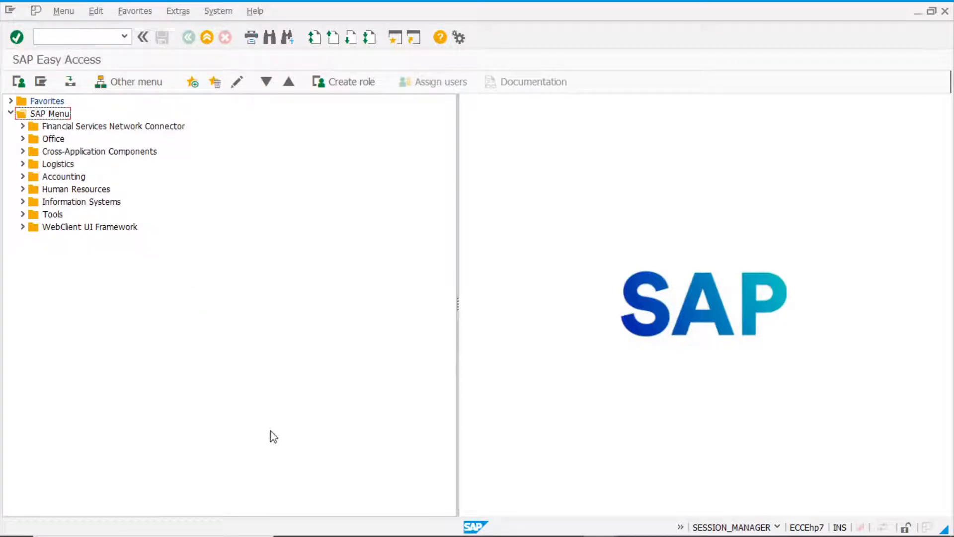
Switch to the other SAP Easy Access session and follow the Purchasing master data path through Subsequent Settlement to Vendor Rebate Arrangements.
{"action": "mouse_move", "coordinate": [293, 536]}
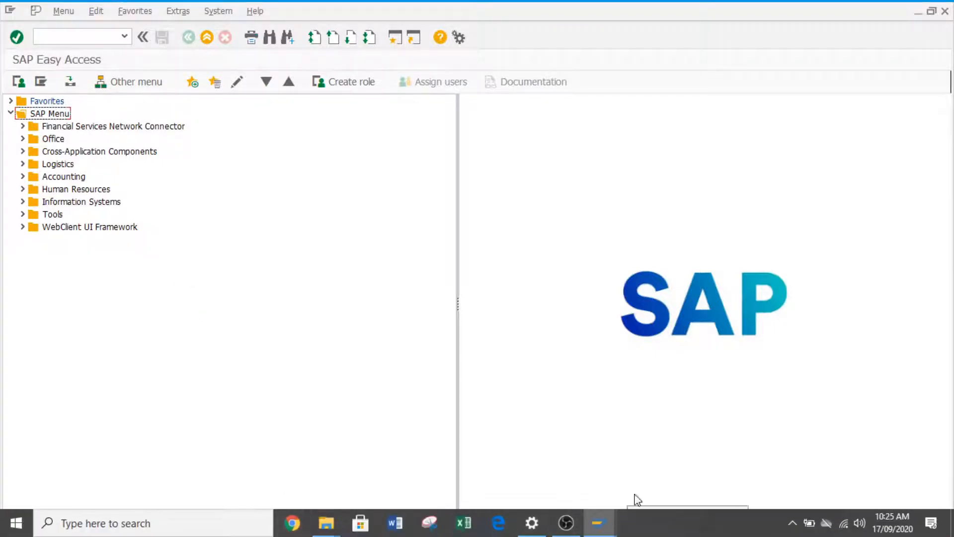
{"action": "left_click", "coordinate": [599, 523]}
{"action": "left_click", "coordinate": [707, 475]}
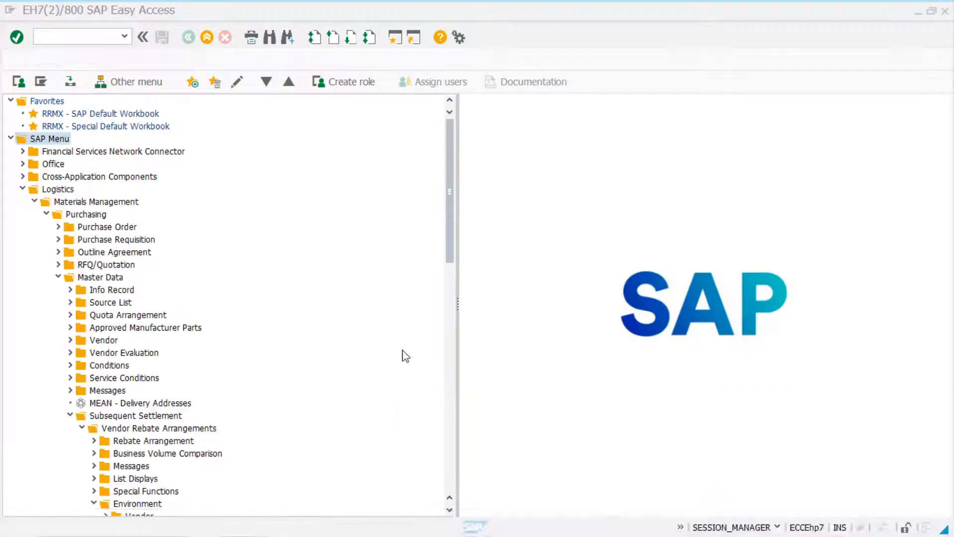
{"action": "left_click", "coordinate": [62, 190]}
{"action": "left_click", "coordinate": [85, 215]}
{"action": "left_click", "coordinate": [104, 278]}
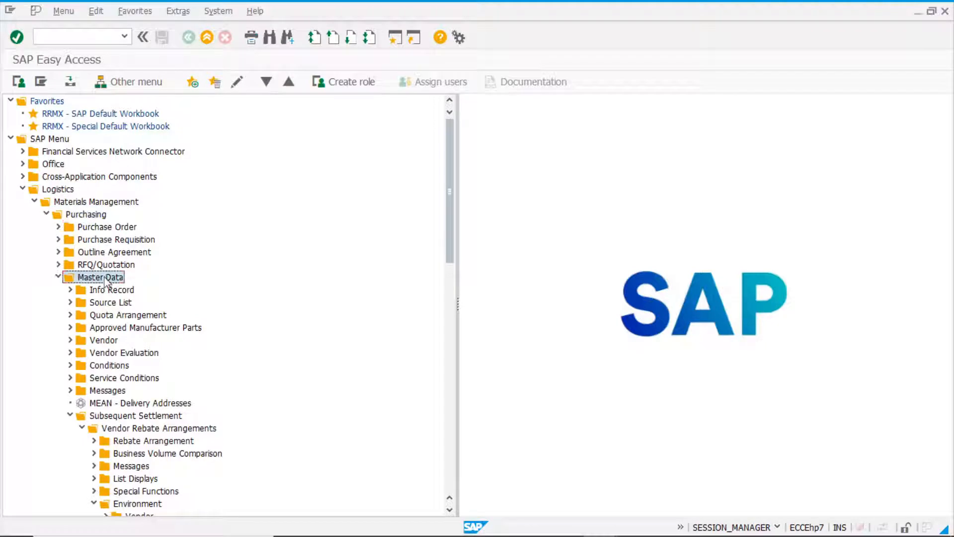
{"action": "scroll", "coordinate": [196, 315], "scroll_direction": "down", "scroll_amount": 3}
{"action": "left_click", "coordinate": [114, 292]}
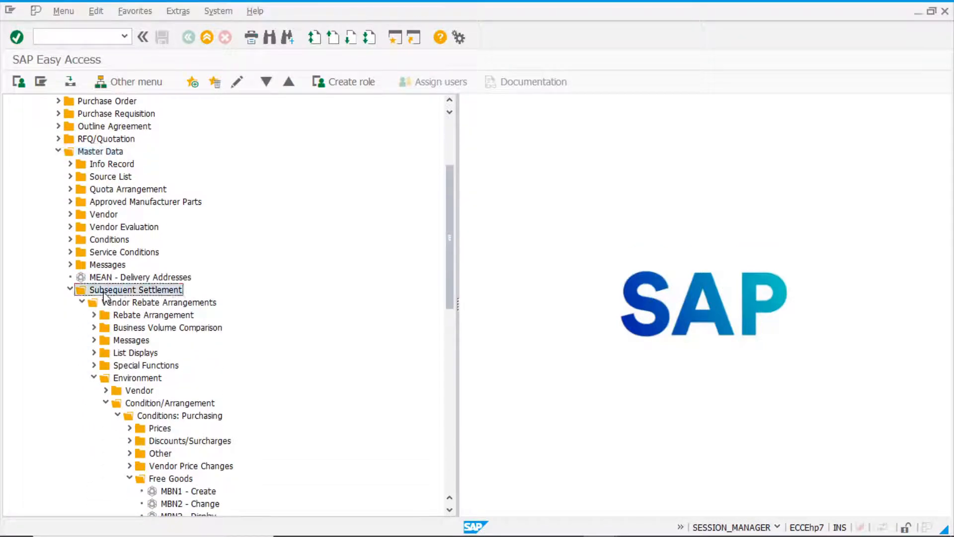
{"action": "left_click", "coordinate": [147, 303]}
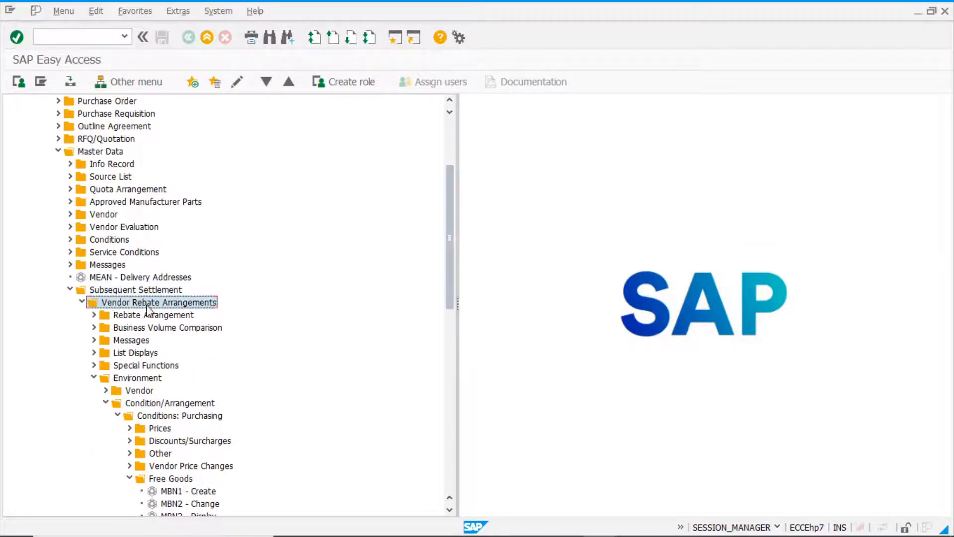
Start transaction MBN1 - Create for Free Goods, found within the Conditions: Purchasing area of the Vendor Rebate Arrangements environment.
{"action": "scroll", "coordinate": [258, 329], "scroll_direction": "down", "scroll_amount": 2}
{"action": "left_click", "coordinate": [135, 315]}
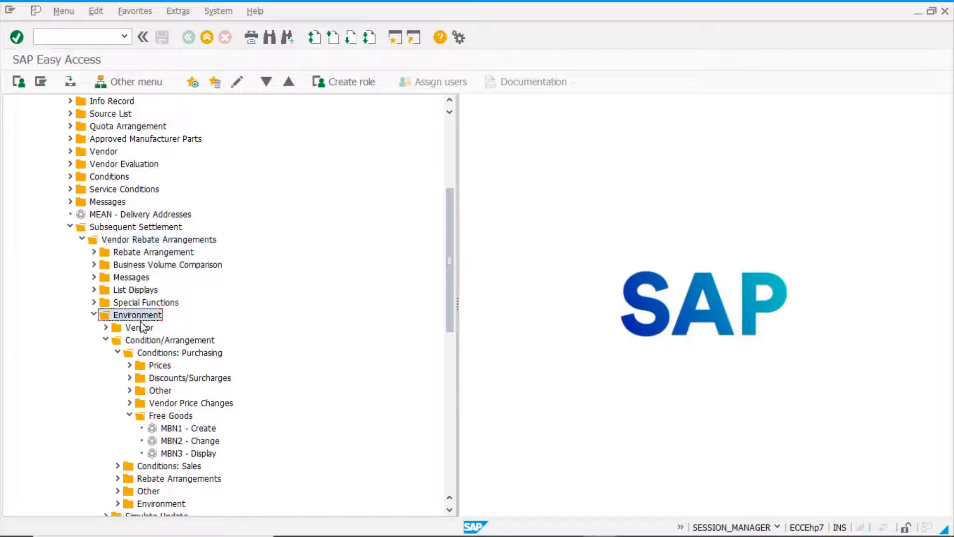
{"action": "scroll", "coordinate": [233, 351], "scroll_direction": "down", "scroll_amount": 2}
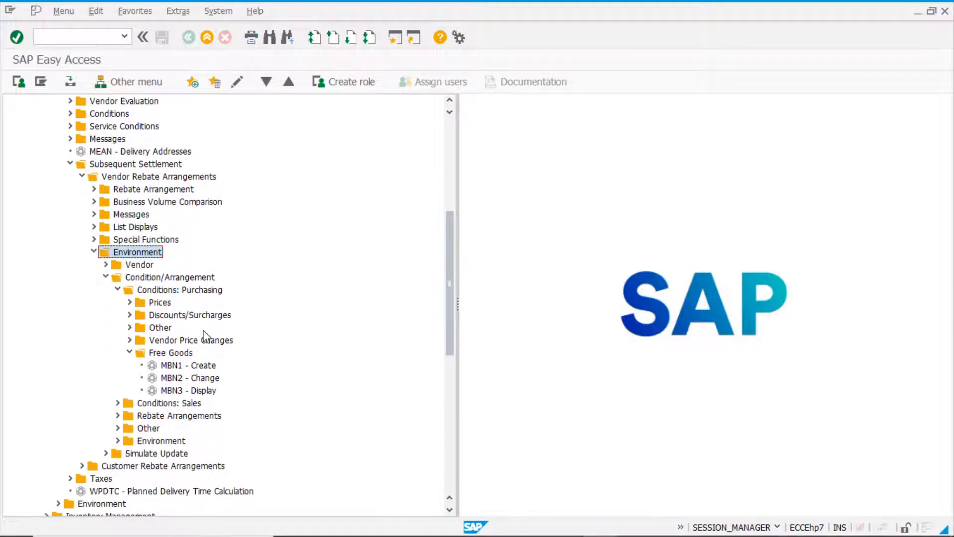
{"action": "left_click", "coordinate": [146, 281]}
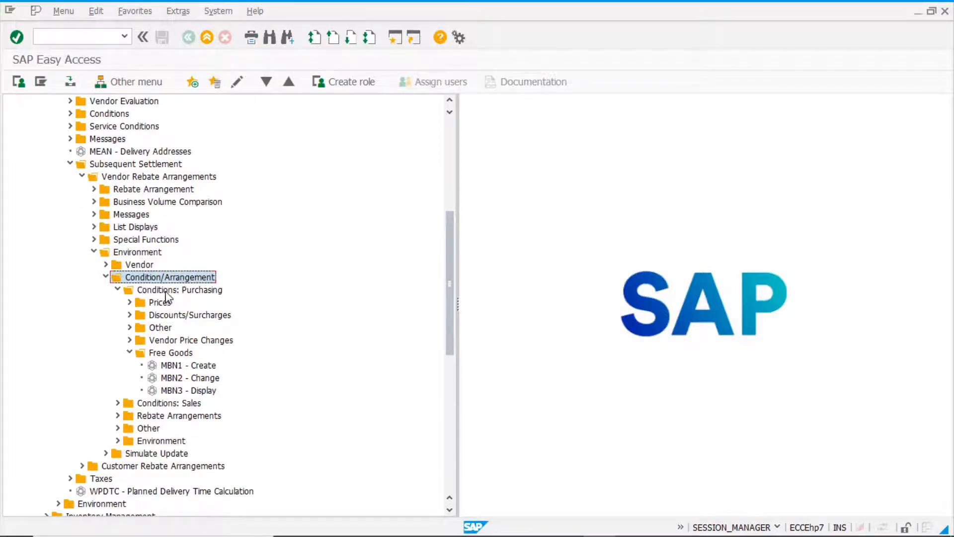
{"action": "left_click", "coordinate": [165, 290]}
{"action": "left_click", "coordinate": [179, 353]}
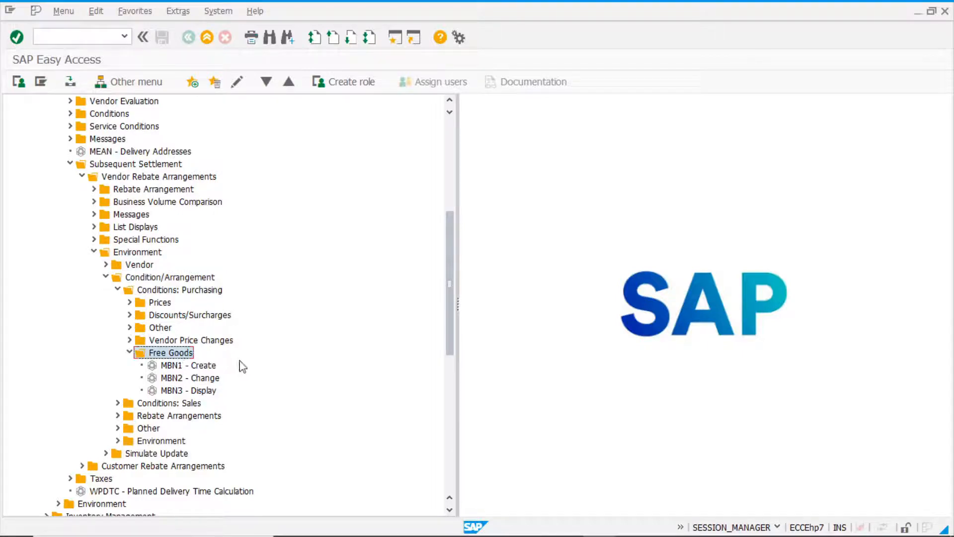
{"action": "left_click", "coordinate": [179, 366]}
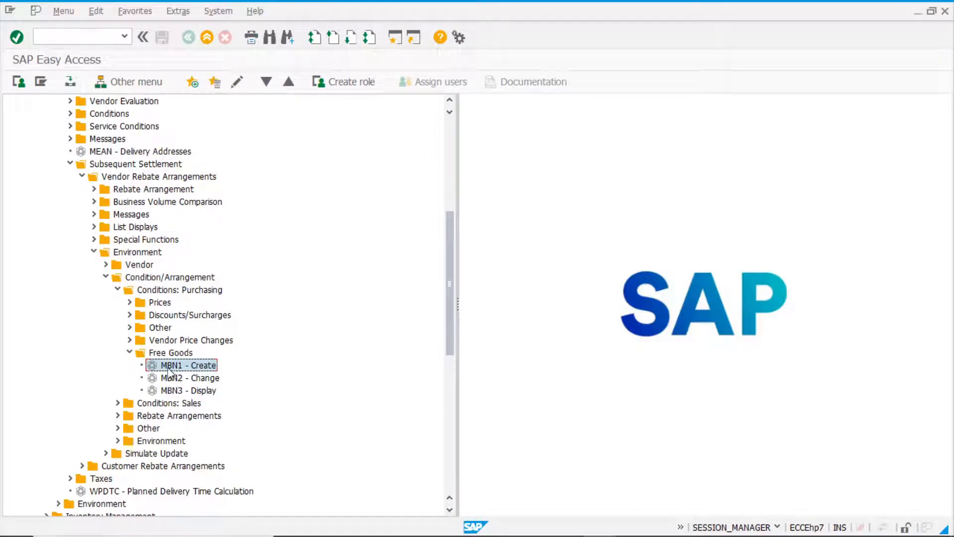
{"action": "double_click", "coordinate": [175, 367]}
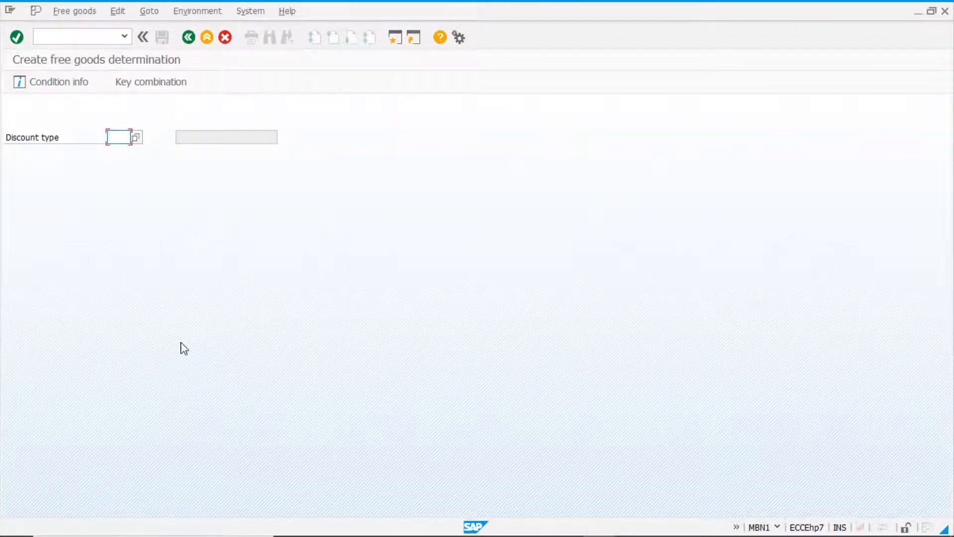
Enter discount type ZNR0 and accept the key combination Info Record: Plant-Specific per Order Unit.
{"action": "type", "text": "znr0"}
{"action": "key", "text": "Return"}
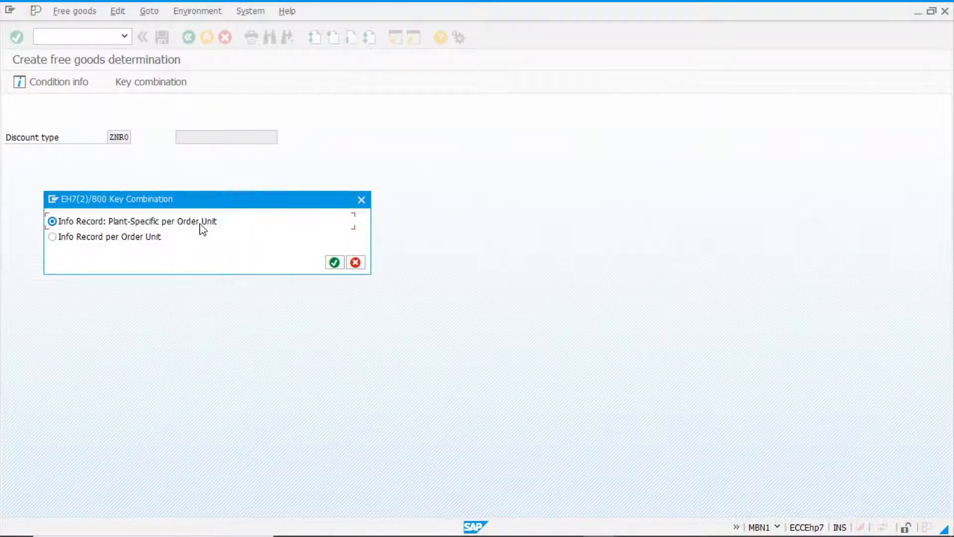
{"action": "left_click", "coordinate": [335, 263]}
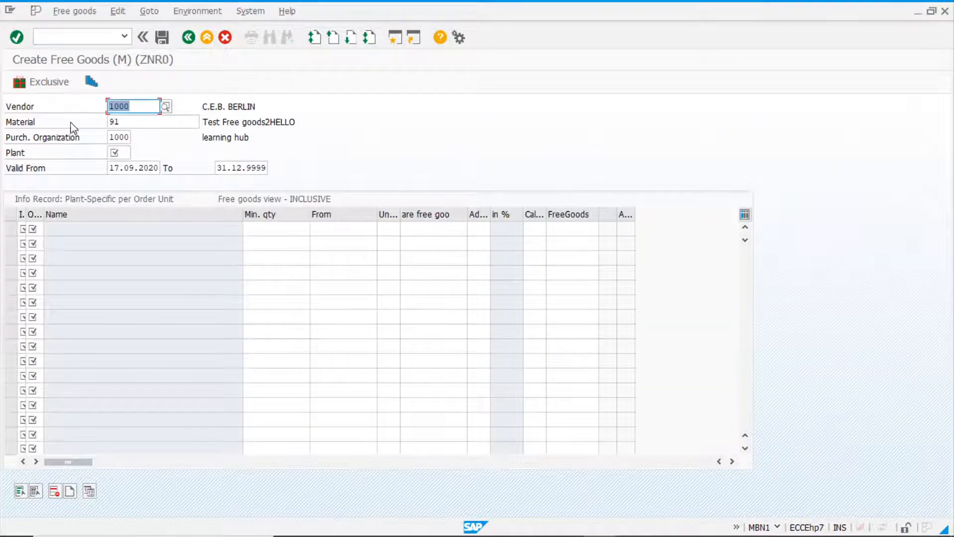
Set the free goods header to material 86 and plant 1000 for vendor 1000.
{"action": "left_click", "coordinate": [124, 121]}
{"action": "type", "text": "86"}
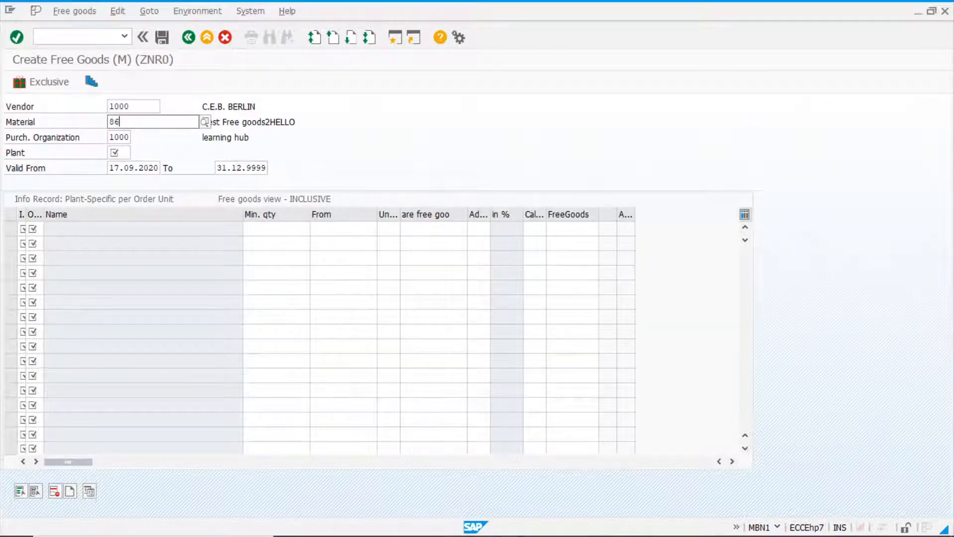
{"action": "left_click", "coordinate": [147, 107]}
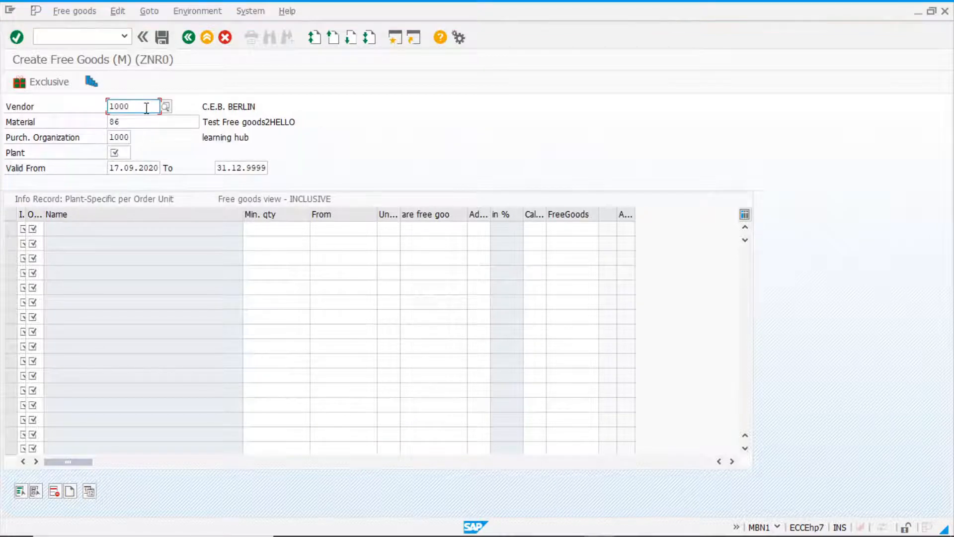
{"action": "left_click", "coordinate": [133, 124]}
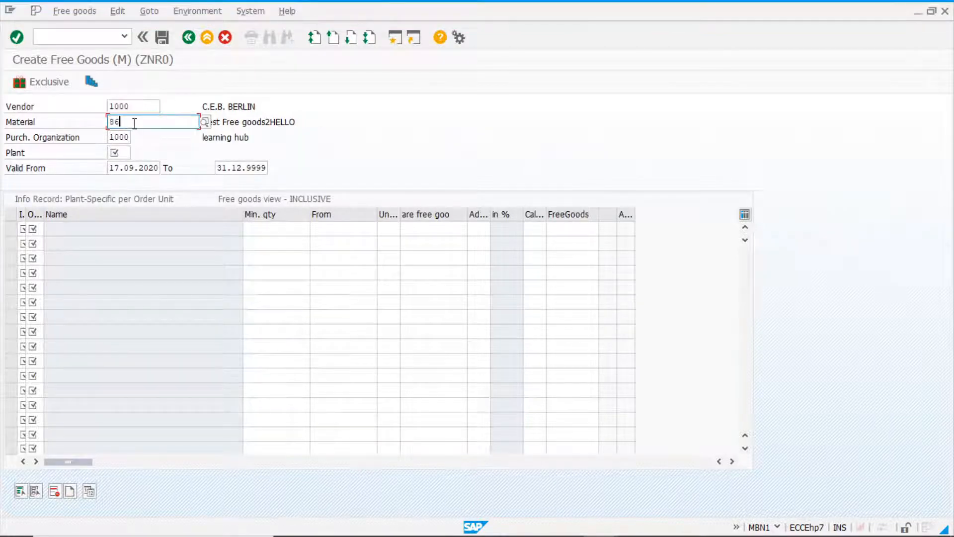
{"action": "left_click", "coordinate": [122, 154]}
{"action": "type", "text": "100"}
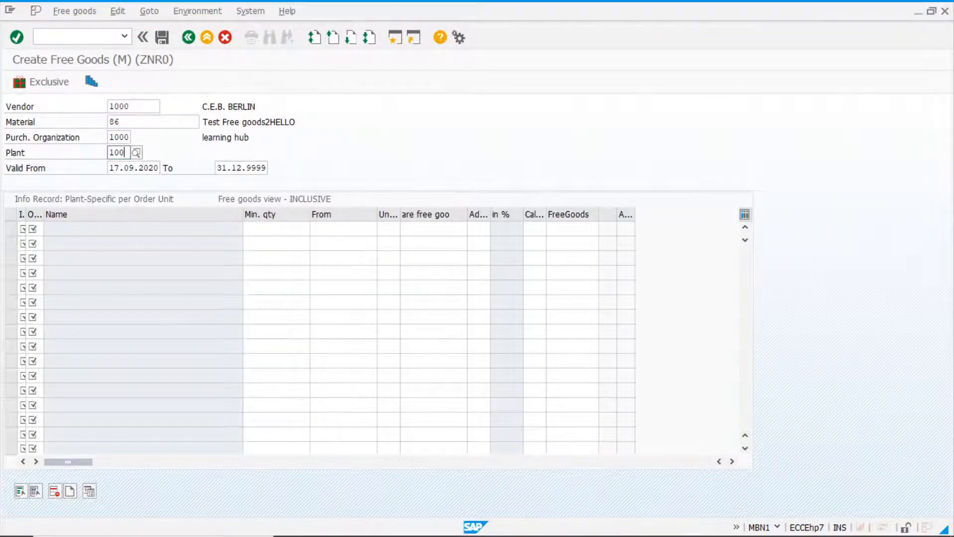
{"action": "type", "text": "0"}
Give the first free goods line info record category 0 (Standard) and order unit PC.
{"action": "left_click", "coordinate": [21, 229]}
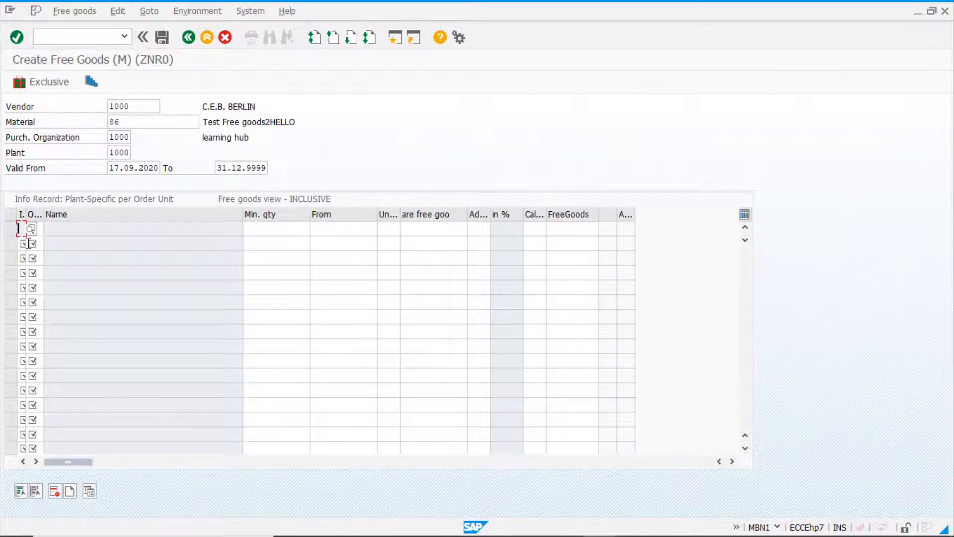
{"action": "left_click", "coordinate": [34, 230]}
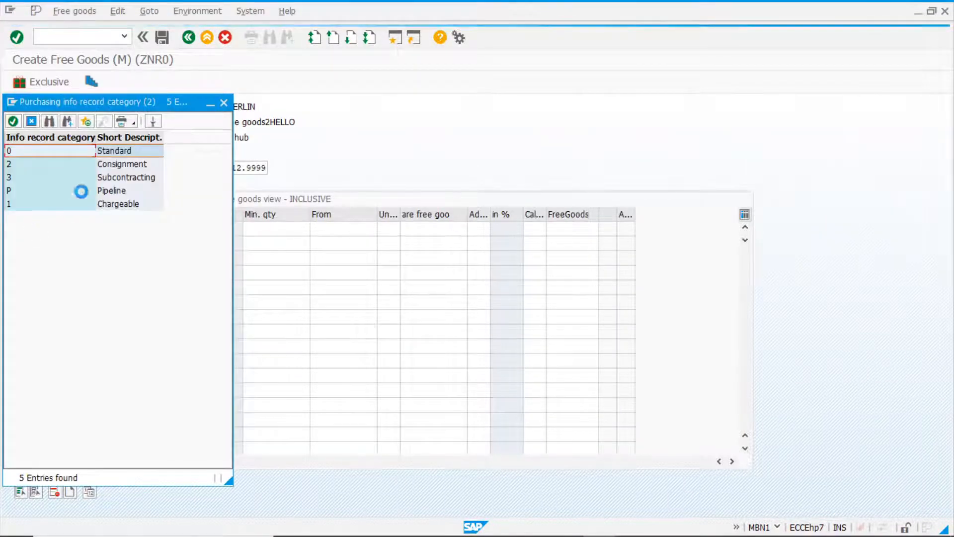
{"action": "double_click", "coordinate": [37, 151]}
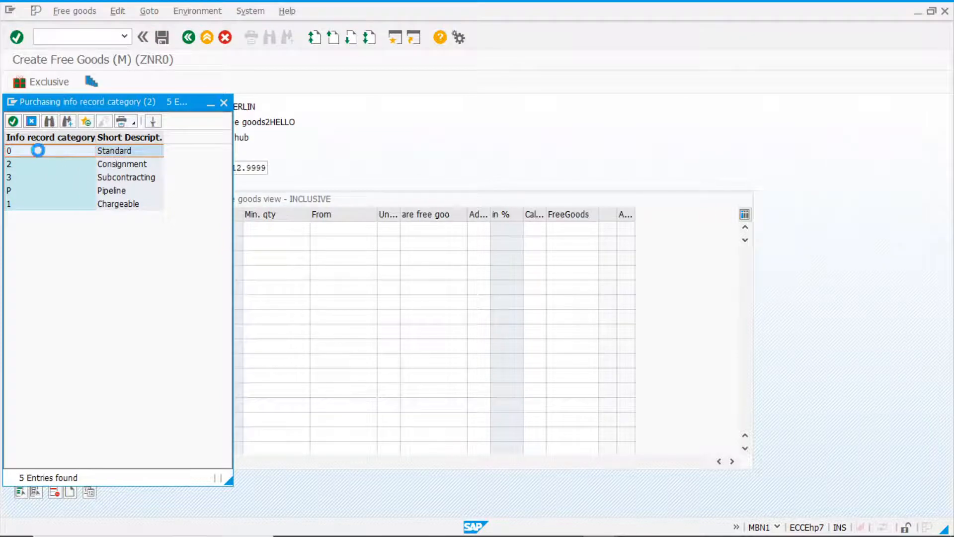
{"action": "key", "text": "Tab"}
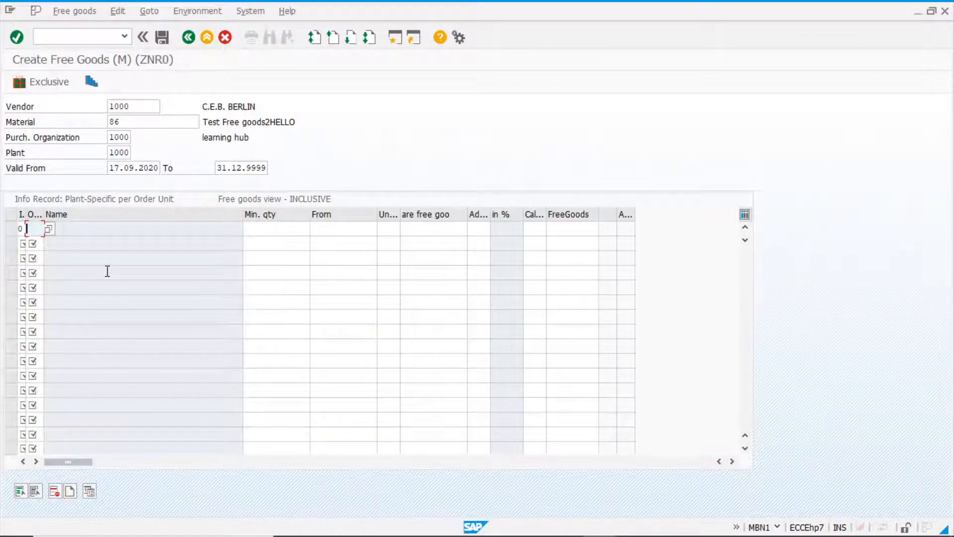
{"action": "type", "text": "pc"}
{"action": "key", "text": "Return"}
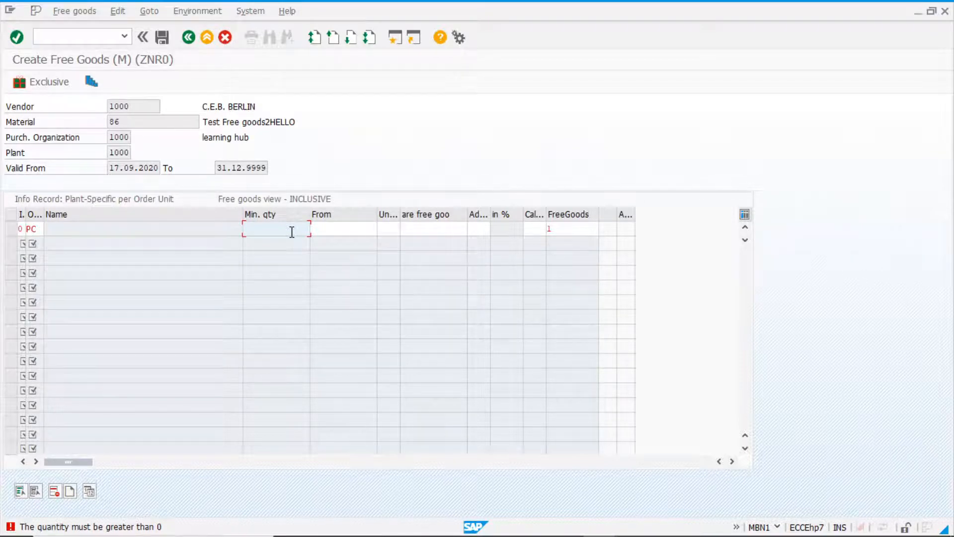
Set the line's minimum quantity to 10000 and grant 100 free goods from every 1000 PC.
{"action": "type", "text": "10000"}
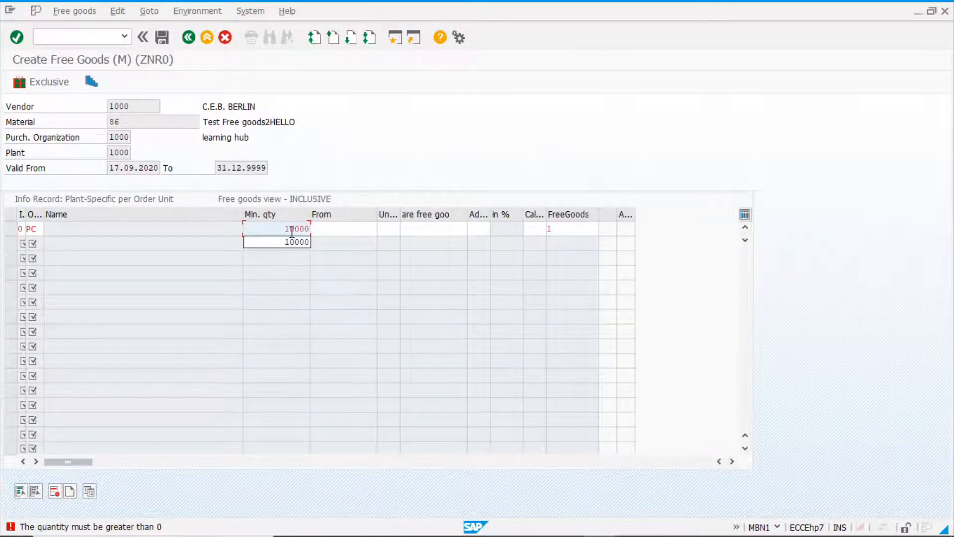
{"action": "key", "text": "Return"}
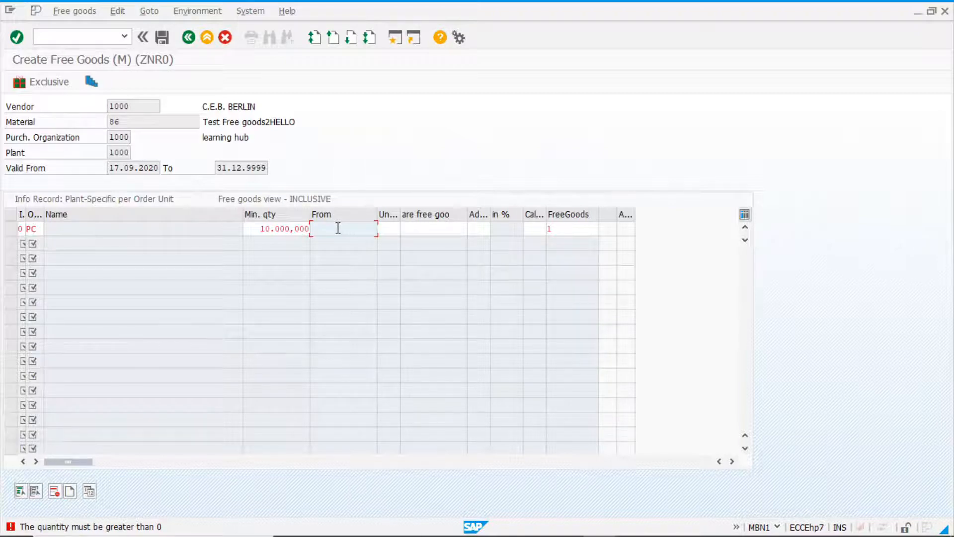
{"action": "type", "text": "1000"}
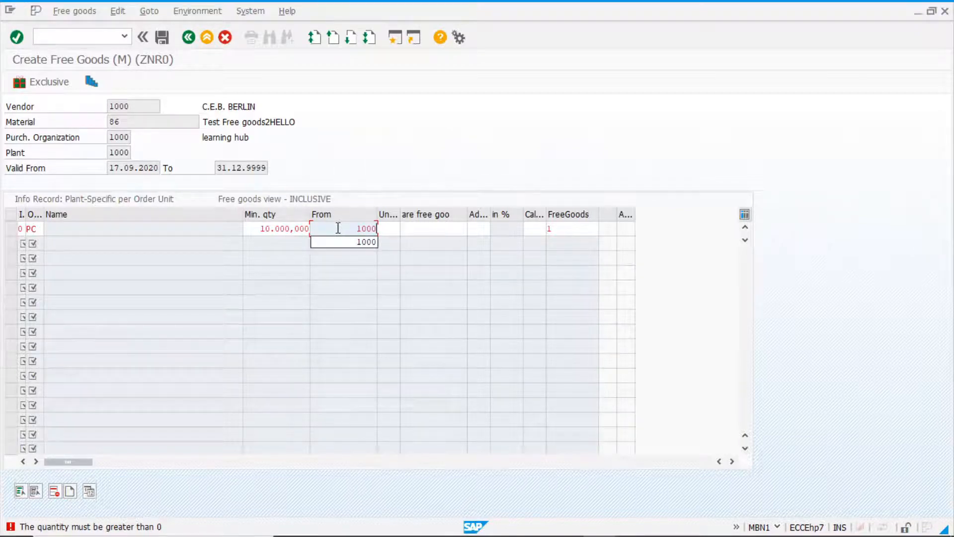
{"action": "left_click", "coordinate": [389, 226]}
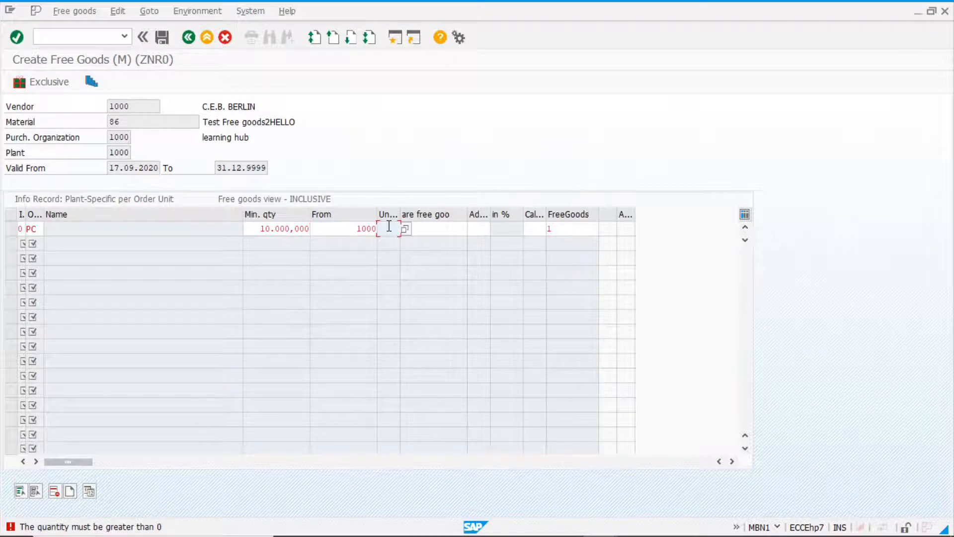
{"action": "left_click", "coordinate": [441, 232]}
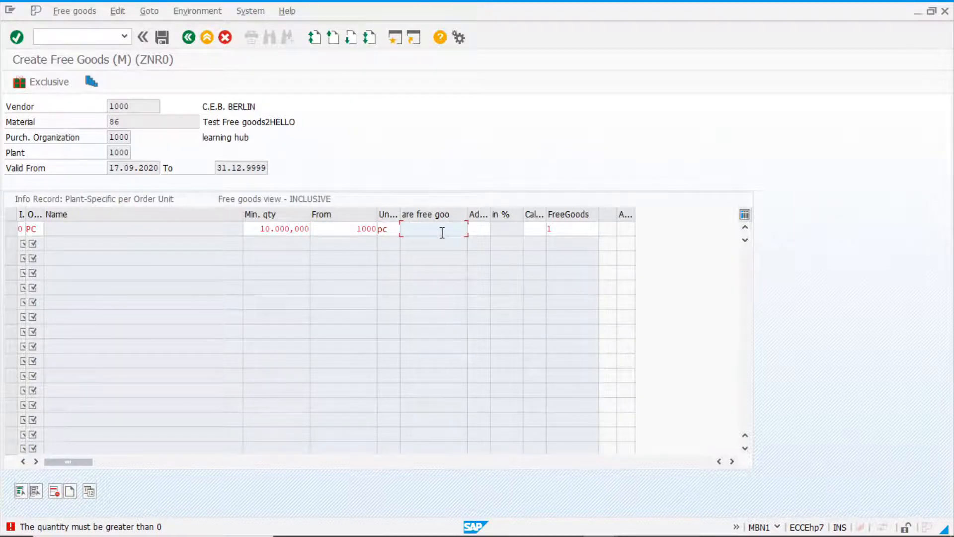
{"action": "type", "text": "100"}
{"action": "key", "text": "Return"}
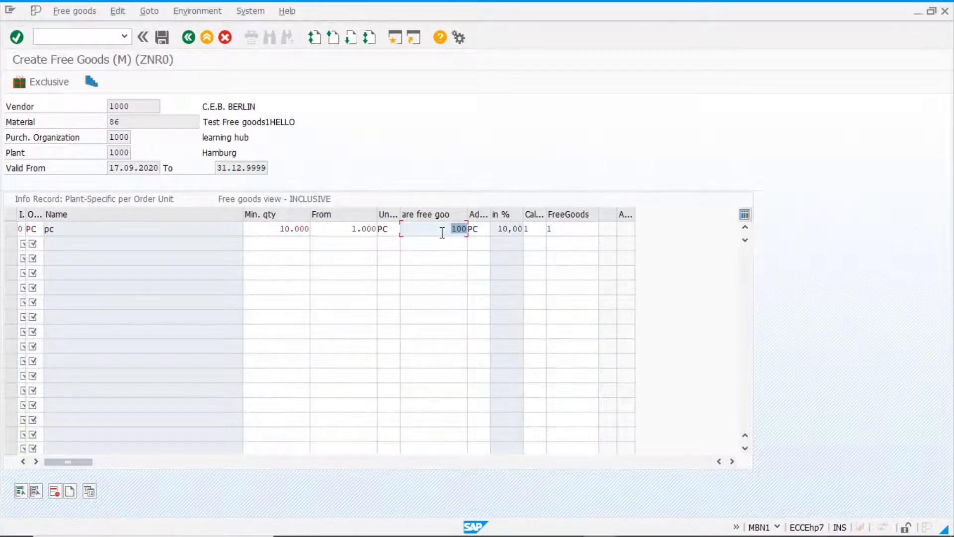
Review the line's quantities and free goods percentage, and examine the possible free goods categories, keeping category 1, Inclusive rebate (with item generation).
{"action": "left_click", "coordinate": [436, 233]}
{"action": "left_click_drag", "start_coordinate": [472, 229], "coordinate": [431, 228]}
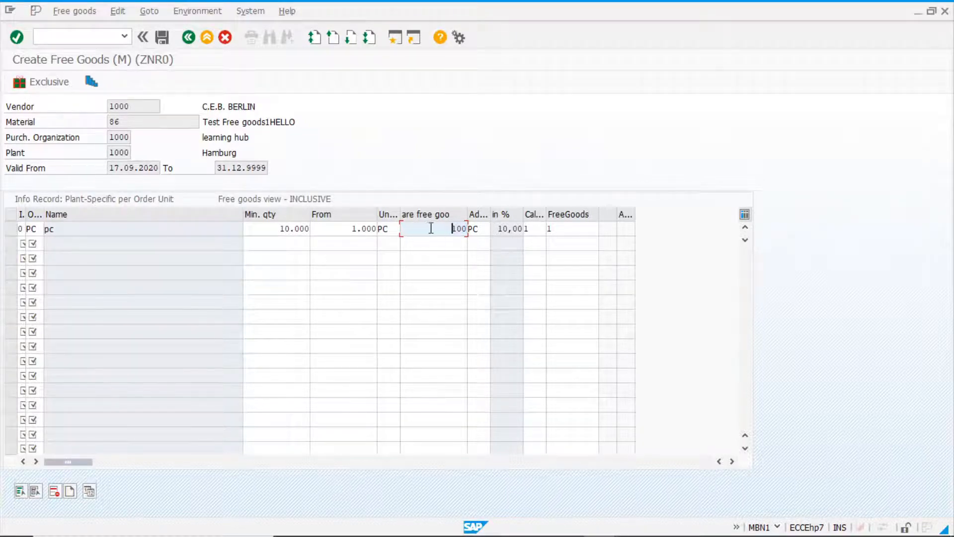
{"action": "left_click", "coordinate": [340, 229]}
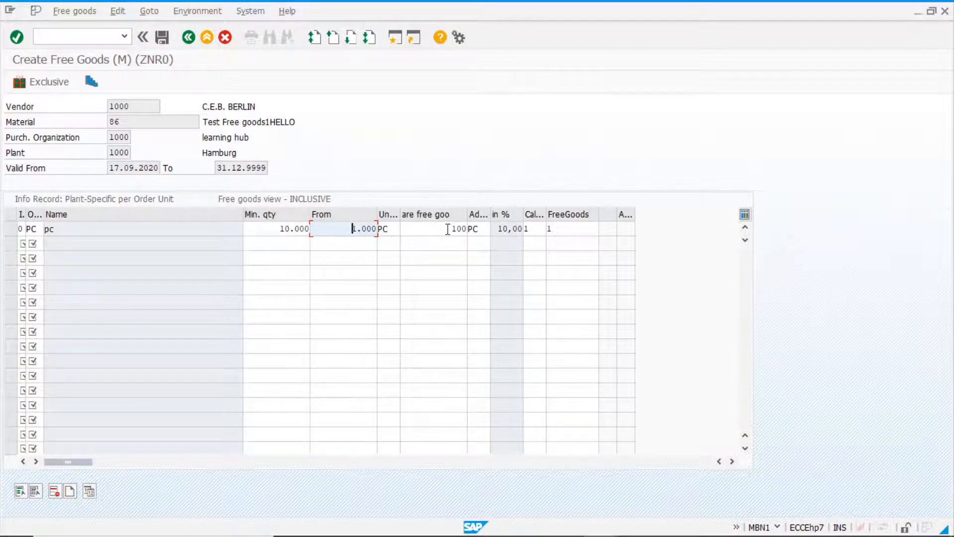
{"action": "left_click", "coordinate": [262, 227]}
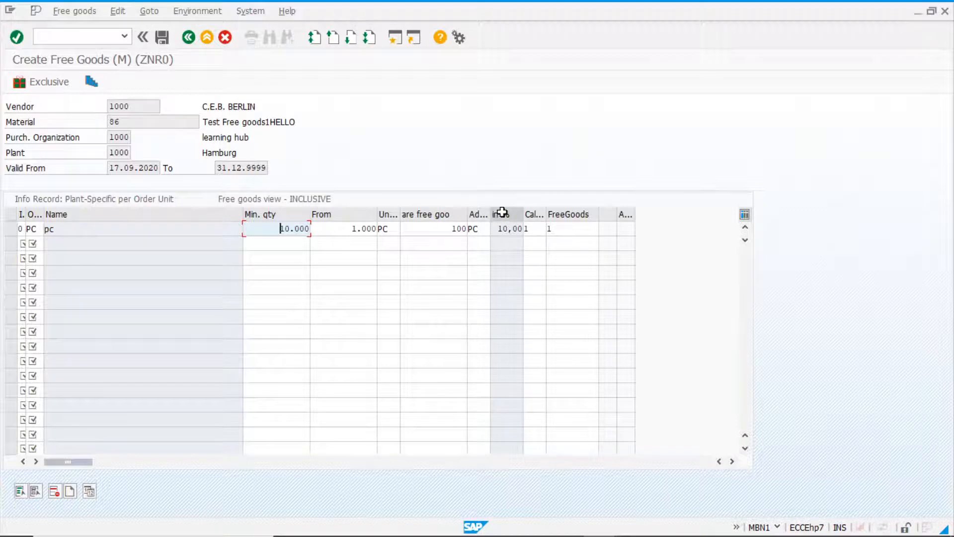
{"action": "left_click_drag", "start_coordinate": [498, 227], "coordinate": [516, 228]}
{"action": "left_click", "coordinate": [500, 229]}
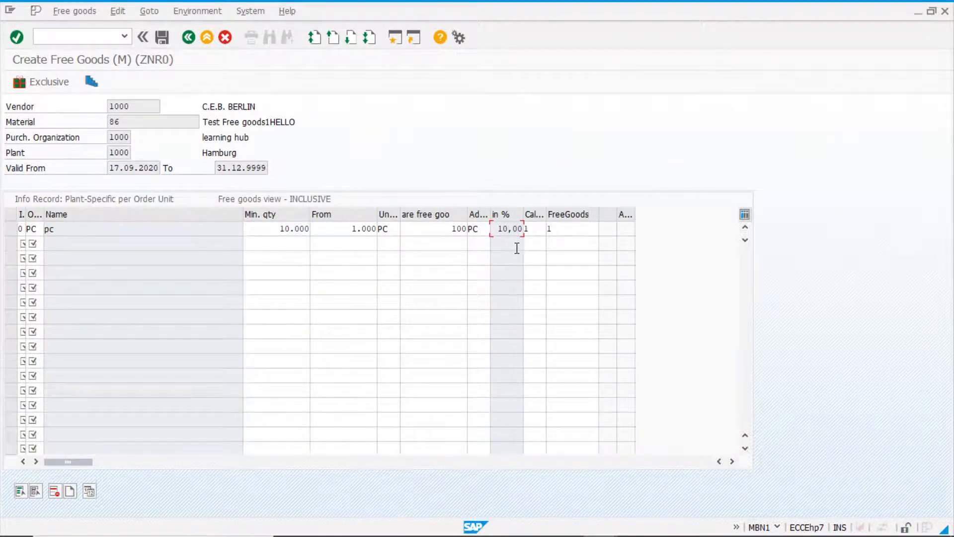
{"action": "left_click", "coordinate": [567, 226]}
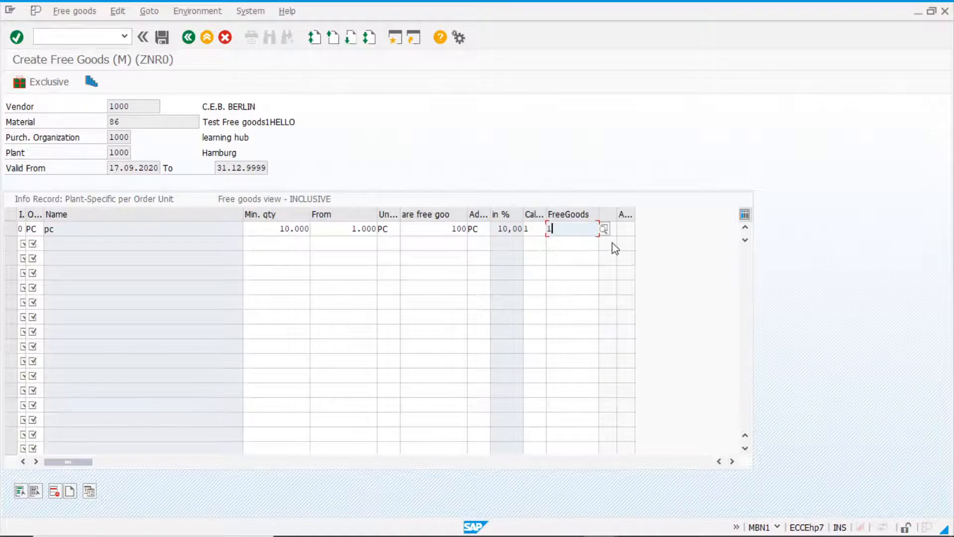
{"action": "left_click", "coordinate": [603, 229]}
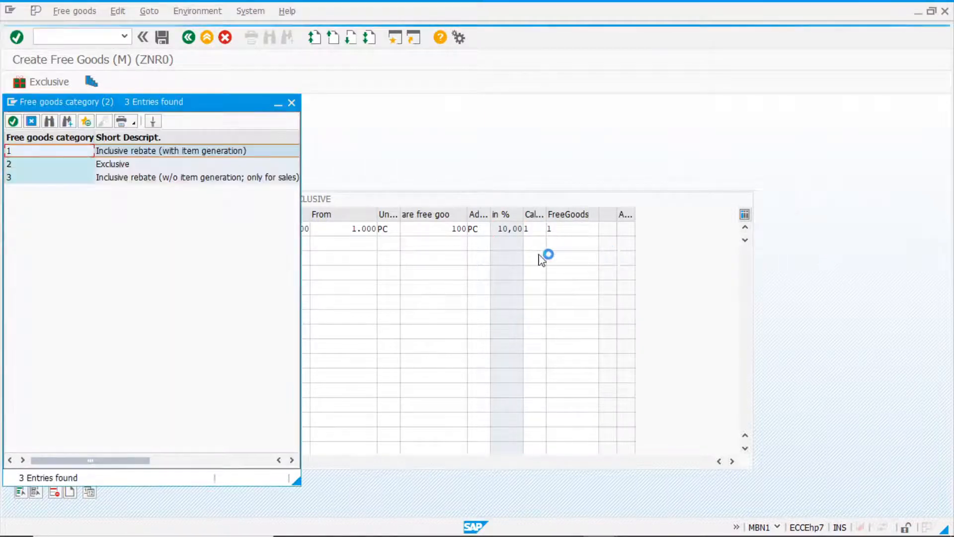
{"action": "left_click_drag", "start_coordinate": [199, 110], "coordinate": [473, 110]}
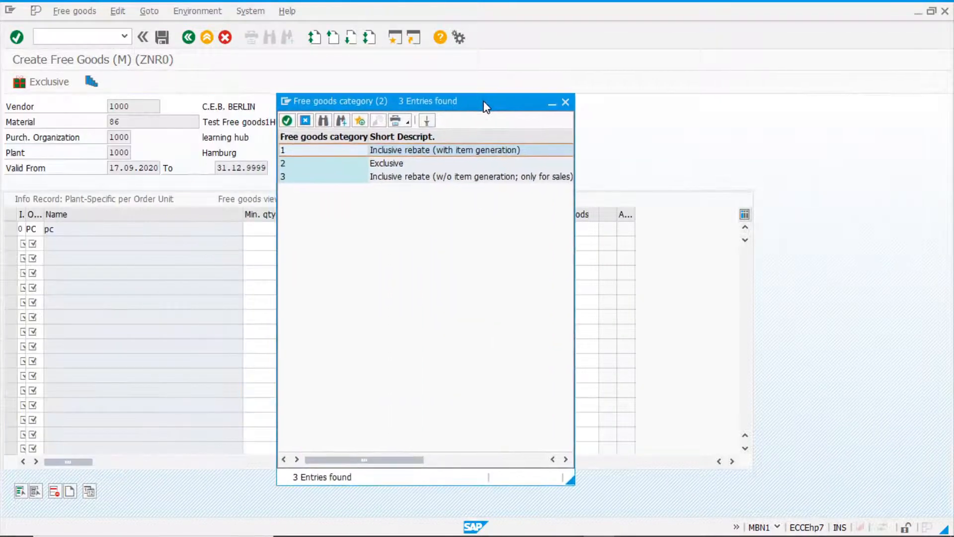
{"action": "left_click", "coordinate": [296, 152]}
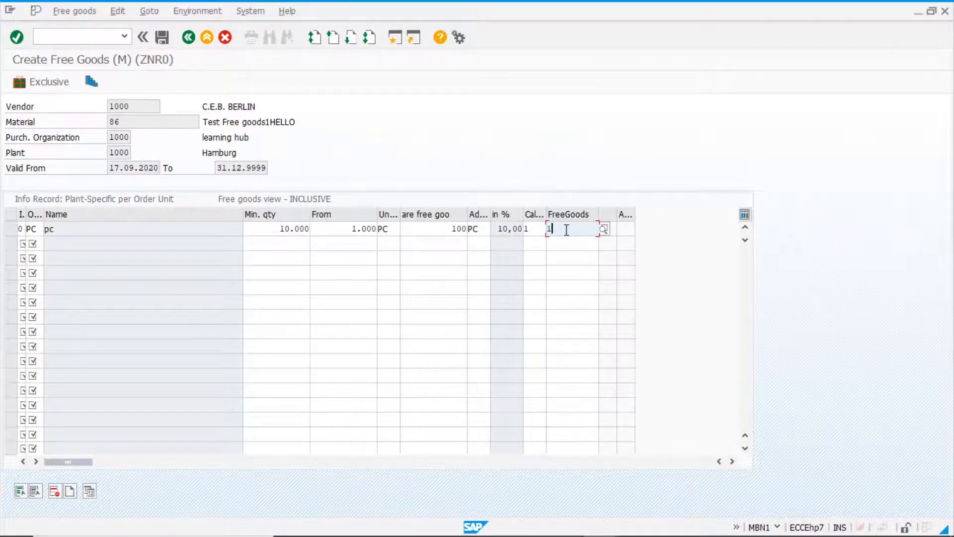
Examine the calculation rules for the free goods line, keep rule 1 (Pro rata), and save the condition record.
{"action": "left_click", "coordinate": [535, 230]}
{"action": "key", "text": "F4"}
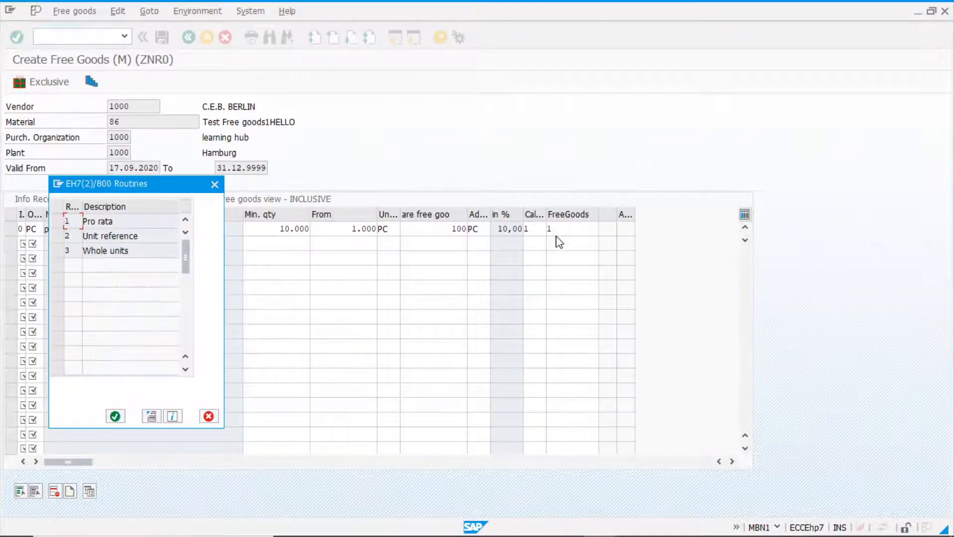
{"action": "left_click_drag", "start_coordinate": [149, 185], "coordinate": [464, 161]}
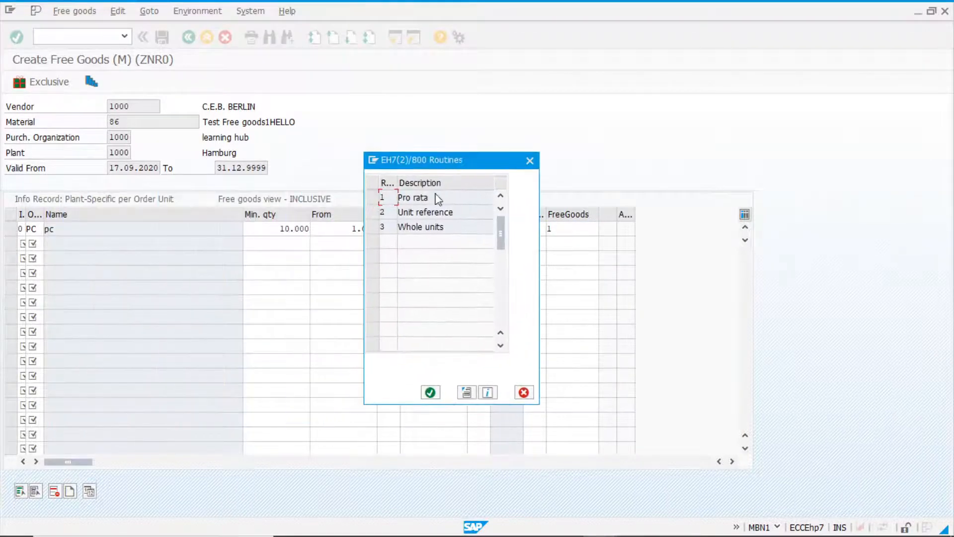
{"action": "left_click", "coordinate": [393, 198]}
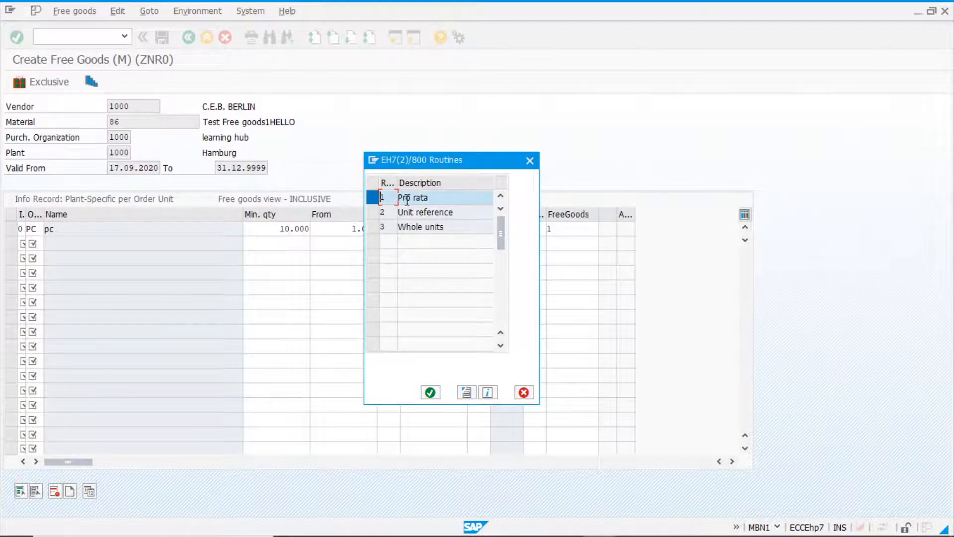
{"action": "left_click", "coordinate": [430, 393]}
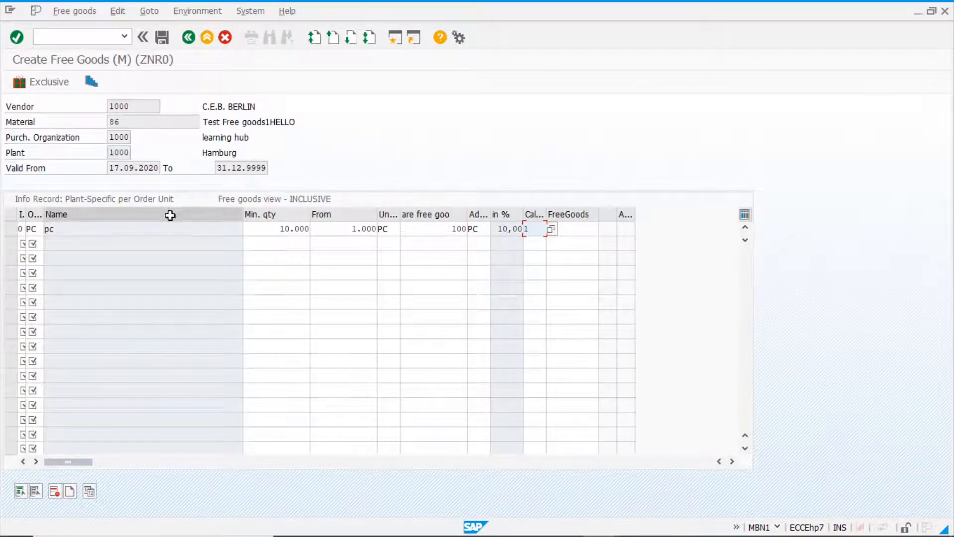
{"action": "left_click", "coordinate": [163, 39]}
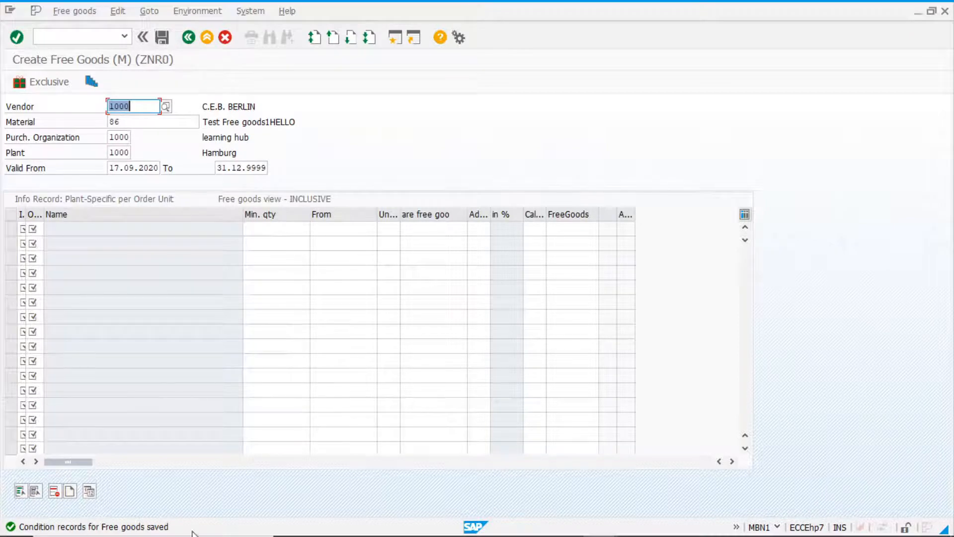
Start a Standard info record in ME11 for vendor 1000, material 86, purchasing organization 1000 and plant 1000.
{"action": "left_click", "coordinate": [189, 39]}
{"action": "left_click", "coordinate": [189, 38]}
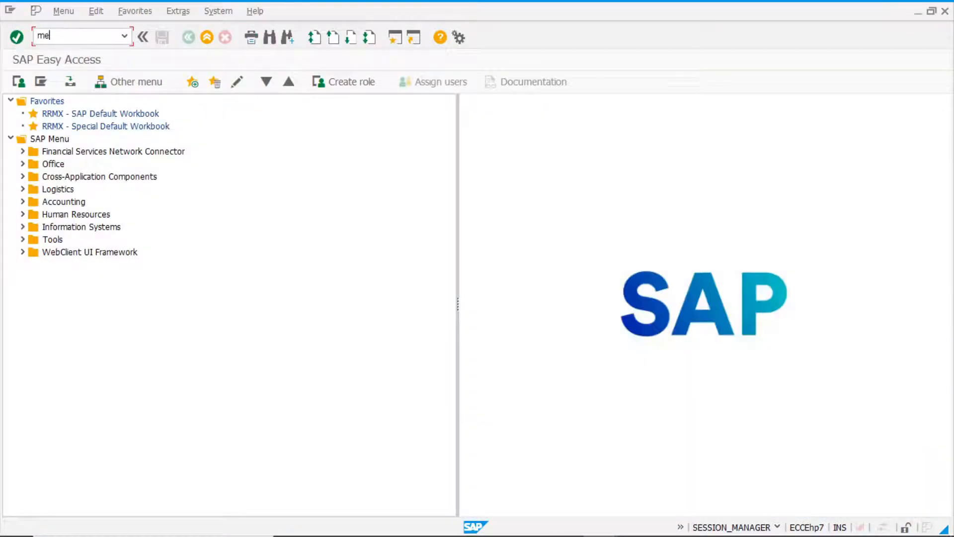
{"action": "type", "text": "11"}
{"action": "key", "text": "Return"}
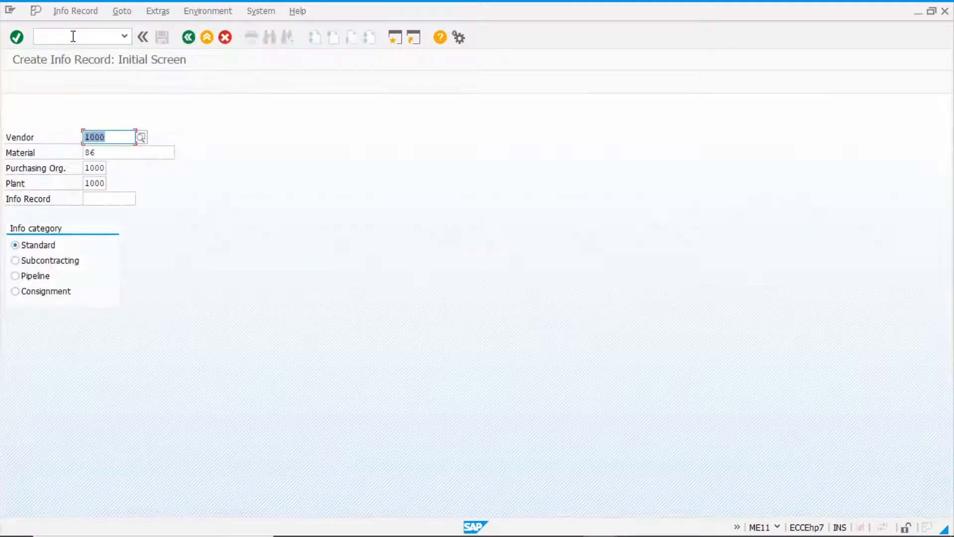
{"action": "key", "text": "Return"}
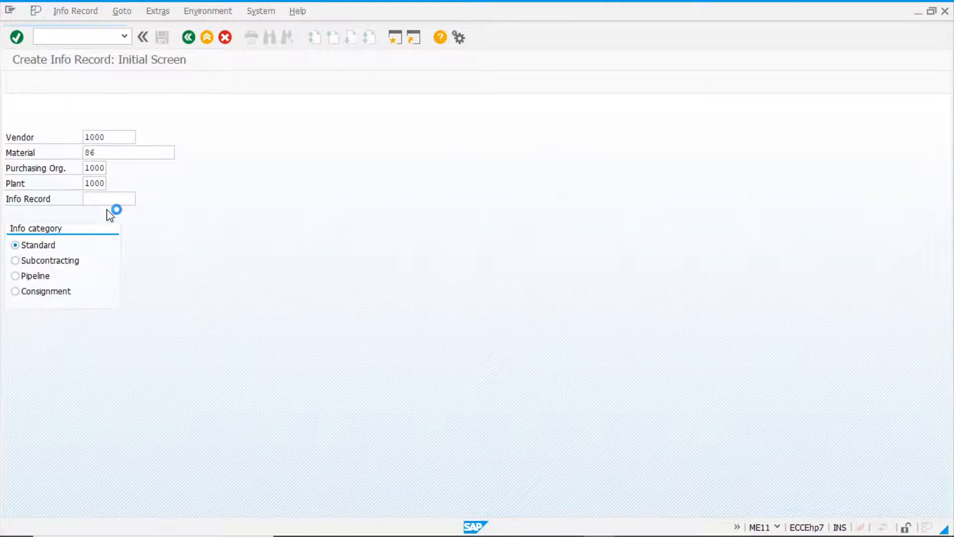
Enter a 5-day planned delivery time, standard quantity 1000 PC and net price 1,00 EUR per PC, and save the info record.
{"action": "left_click", "coordinate": [77, 82]}
{"action": "type", "text": "5"}
{"action": "left_click", "coordinate": [114, 244]}
{"action": "left_click", "coordinate": [112, 262]}
{"action": "left_click", "coordinate": [142, 383]}
{"action": "type", "text": "1"}
{"action": "key", "text": "Return"}
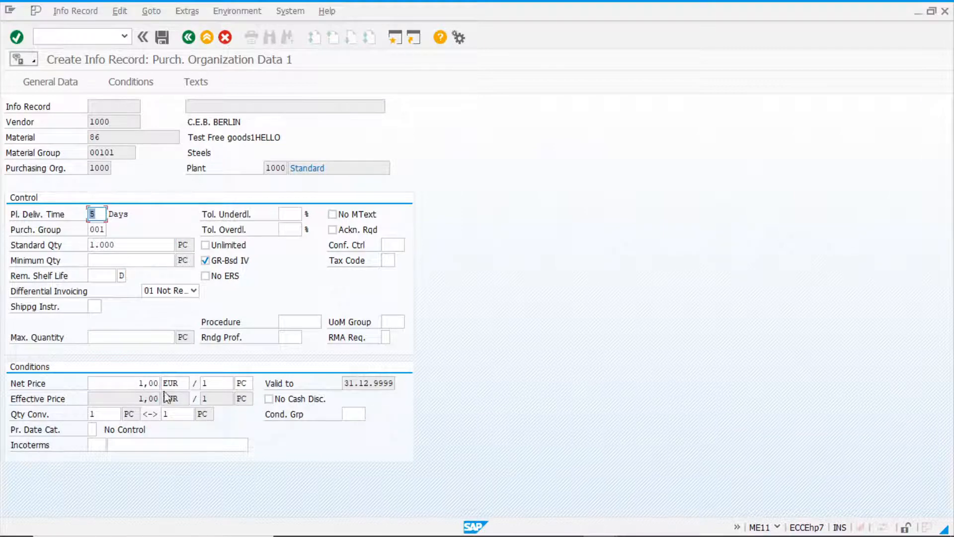
{"action": "left_click", "coordinate": [164, 39]}
Open the info record for vendor 1000 and material 86 in change mode and display its gross price condition (PB00).
{"action": "left_click", "coordinate": [92, 15]}
{"action": "left_click", "coordinate": [87, 58]}
{"action": "key", "text": "Return"}
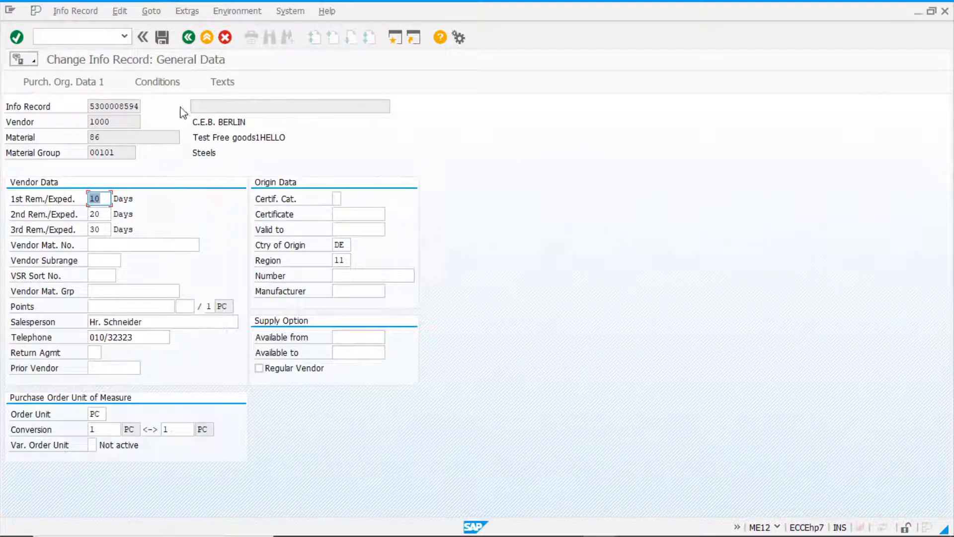
{"action": "left_click", "coordinate": [159, 81]}
{"action": "double_click", "coordinate": [133, 253]}
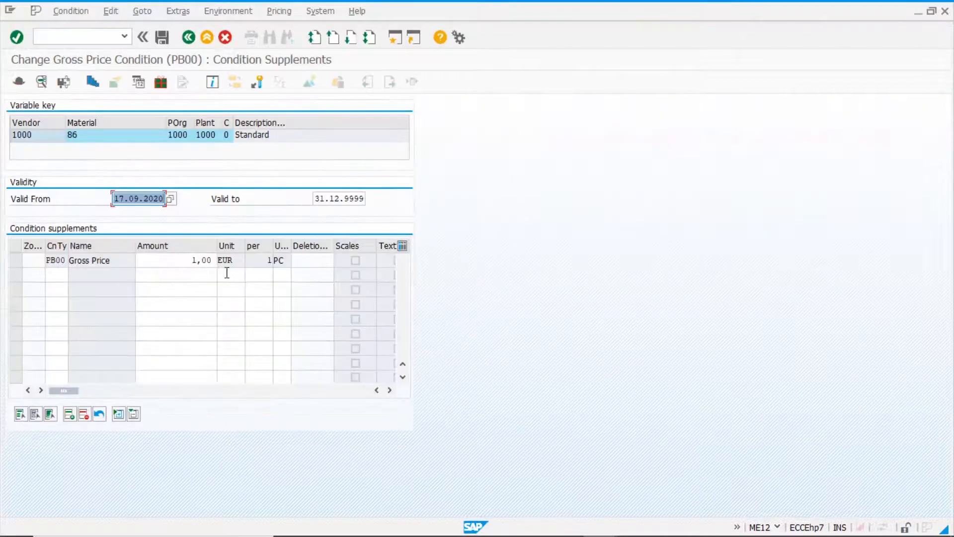
Review the ZNR0 free goods record linked to the gross price condition, and return to the initial info record change screen.
{"action": "left_click", "coordinate": [176, 261]}
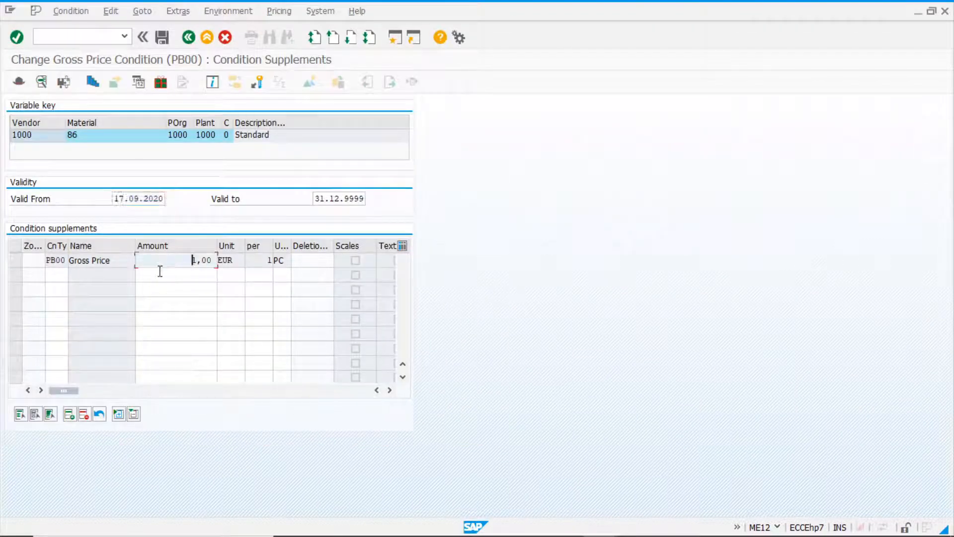
{"action": "left_click", "coordinate": [161, 83]}
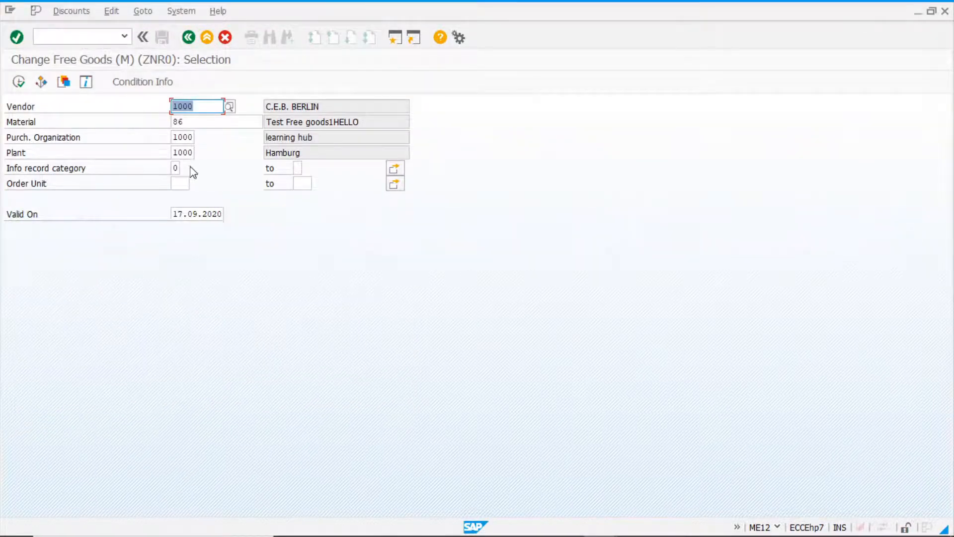
{"action": "left_click", "coordinate": [18, 83]}
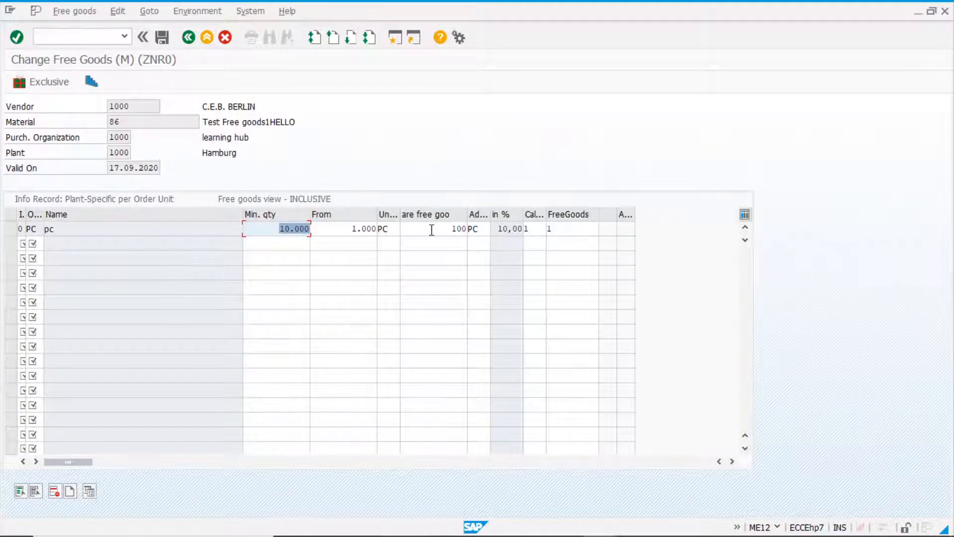
{"action": "left_click", "coordinate": [179, 229]}
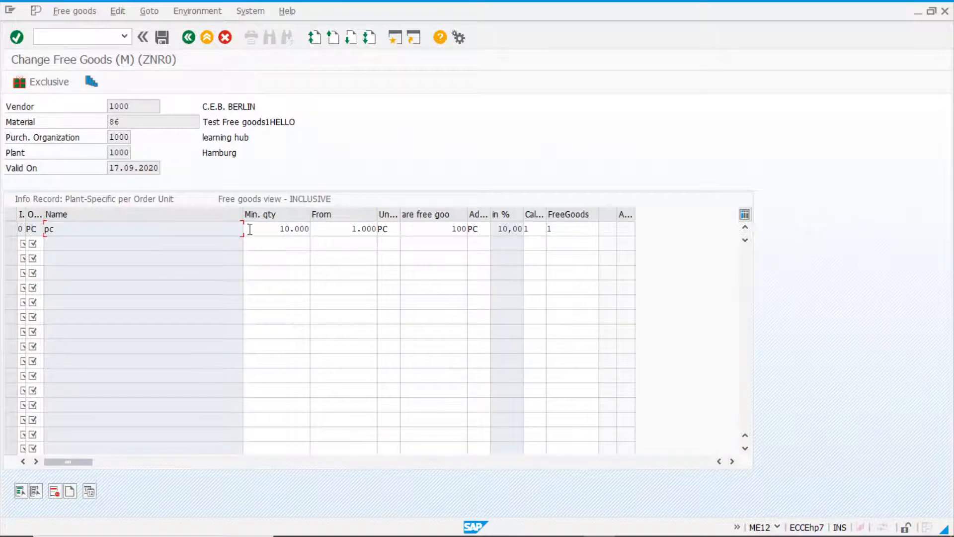
{"action": "left_click", "coordinate": [189, 40]}
{"action": "left_click", "coordinate": [189, 39]}
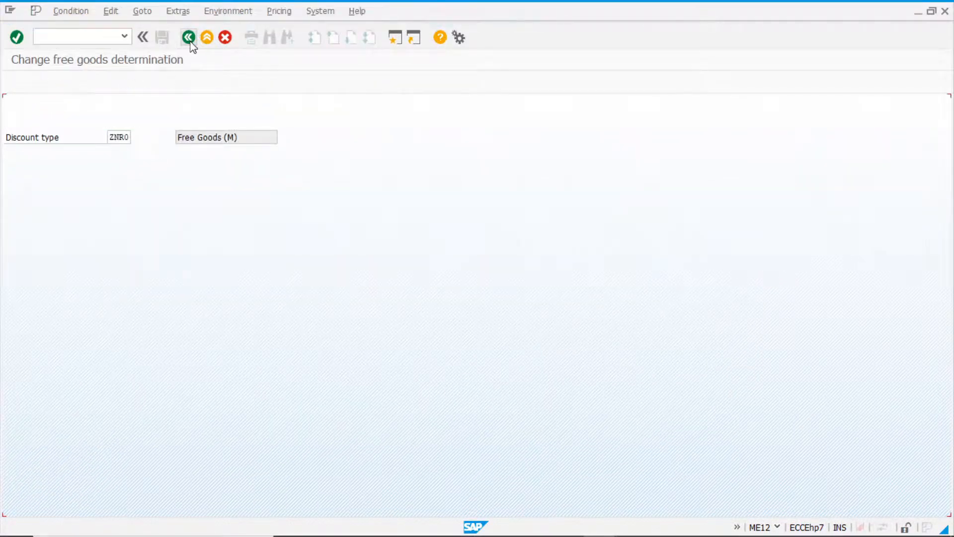
{"action": "left_click", "coordinate": [189, 38]}
{"action": "left_click", "coordinate": [189, 39]}
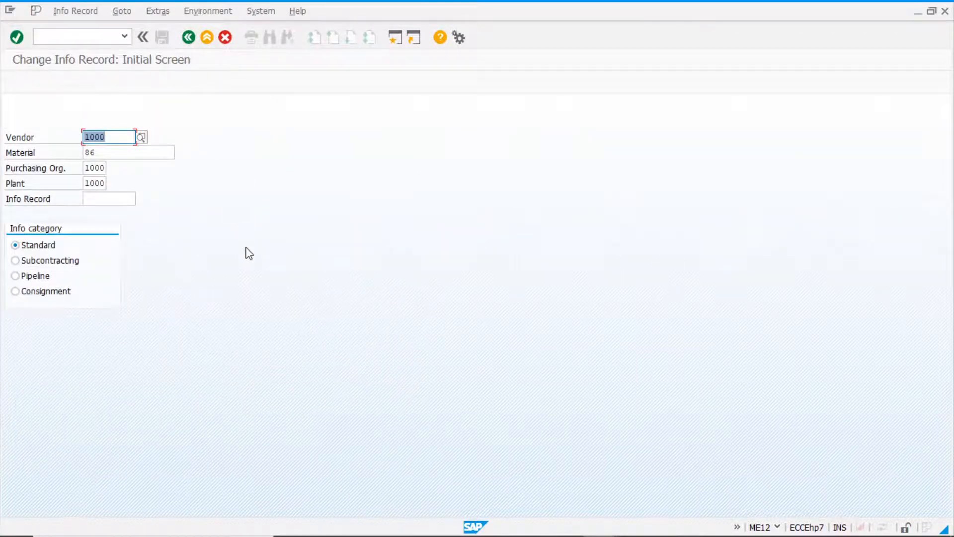
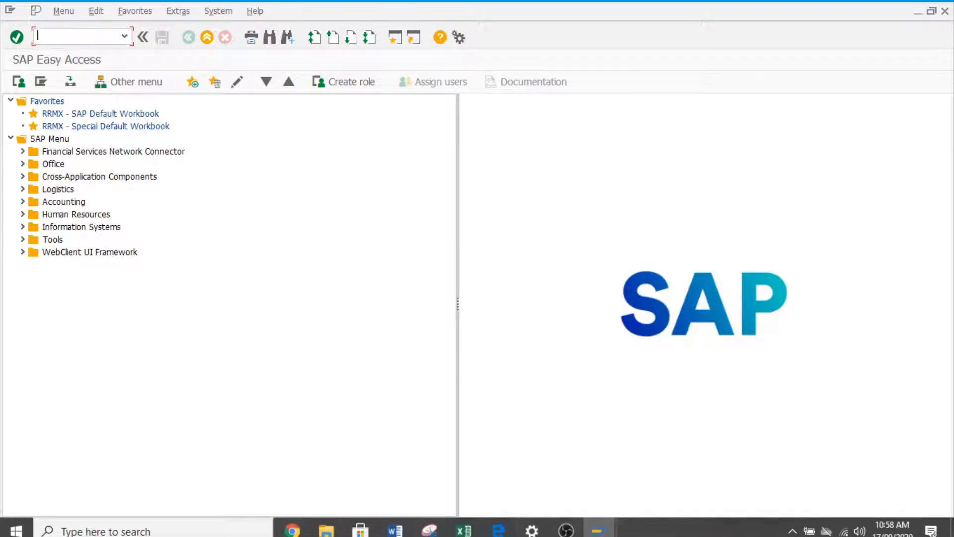
In the other SAP session, open the plant-specific ZNR0 free goods record for vendor 1000 and material 86 in change mode (MBN2).
{"action": "left_click", "coordinate": [588, 529]}
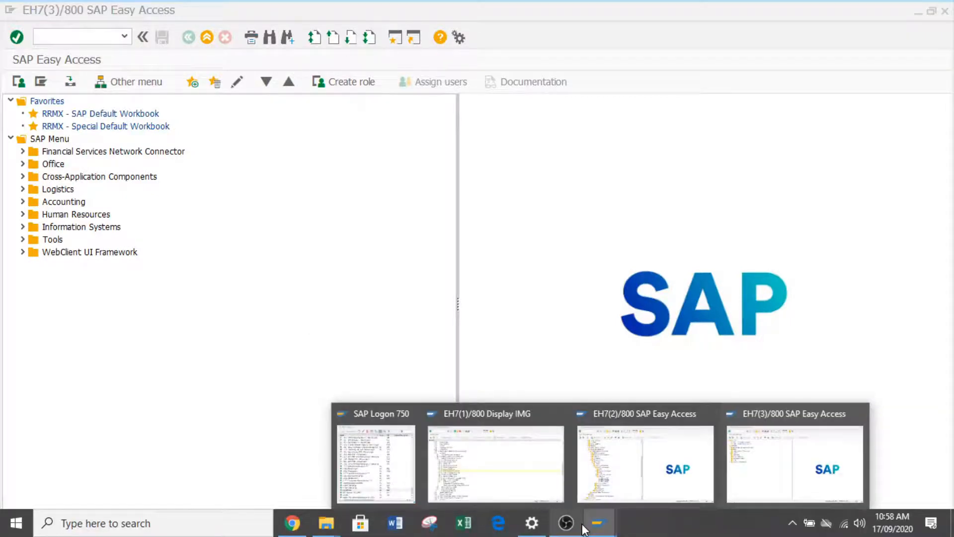
{"action": "left_click", "coordinate": [625, 483]}
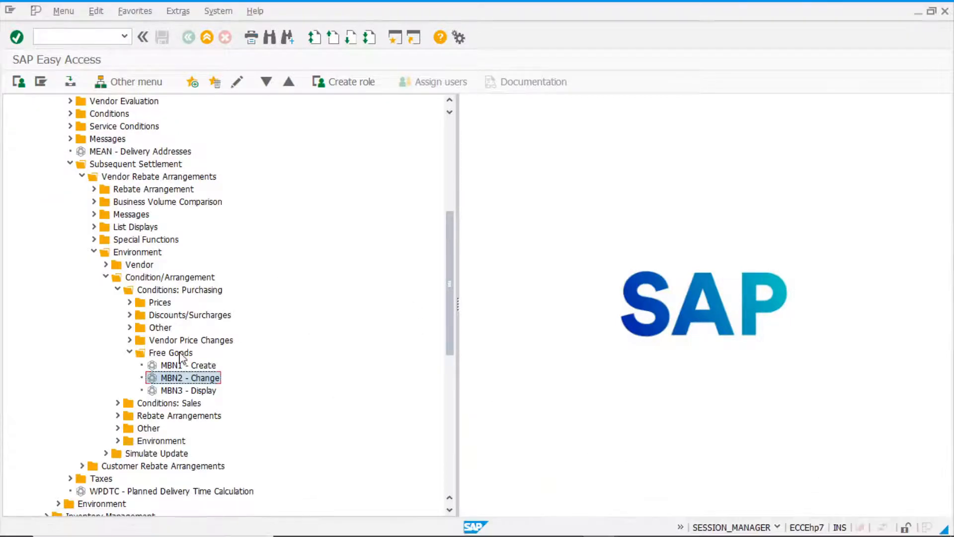
{"action": "double_click", "coordinate": [183, 379]}
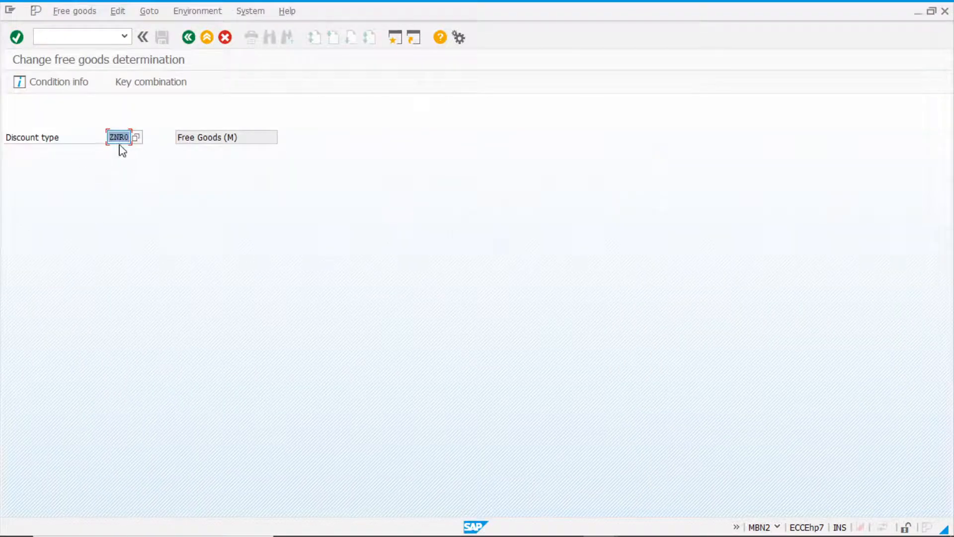
{"action": "left_click", "coordinate": [17, 37]}
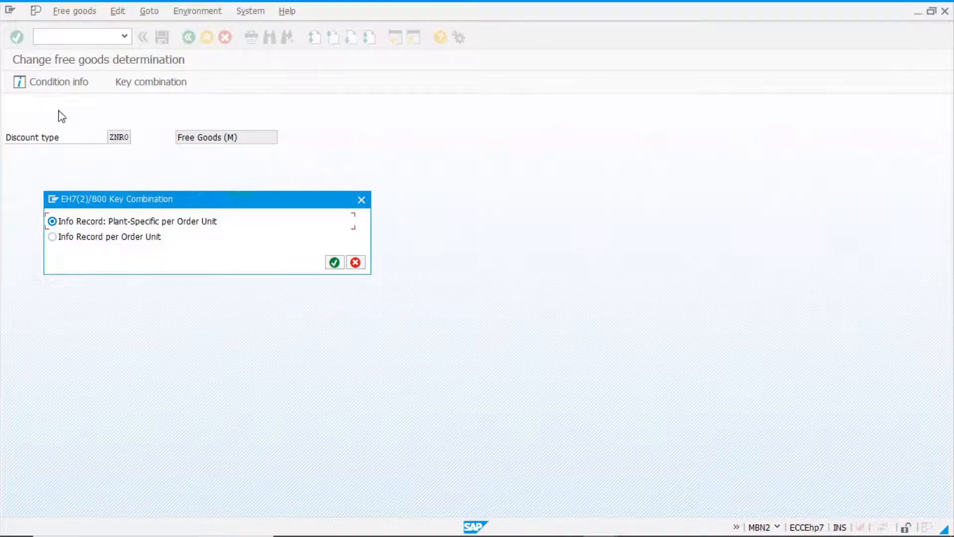
{"action": "left_click", "coordinate": [335, 263]}
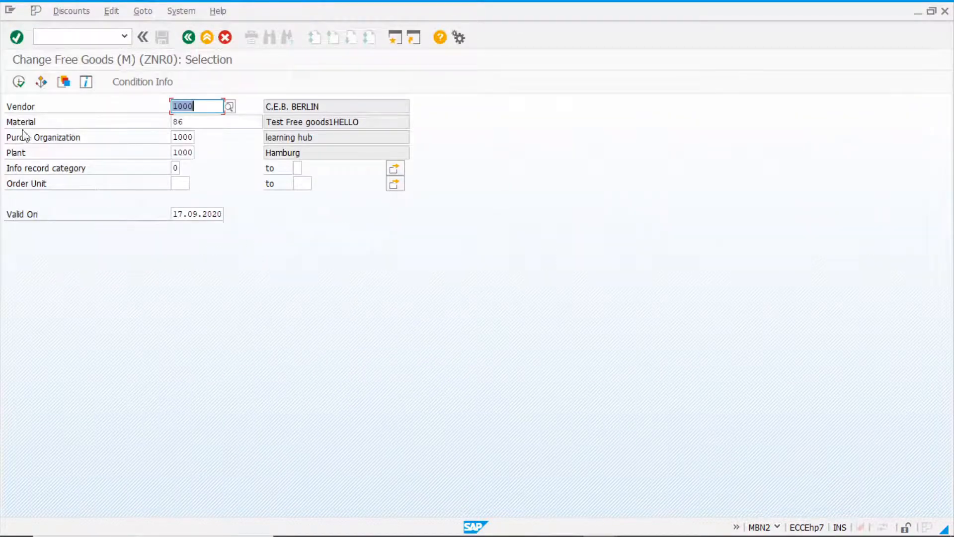
{"action": "left_click", "coordinate": [19, 82]}
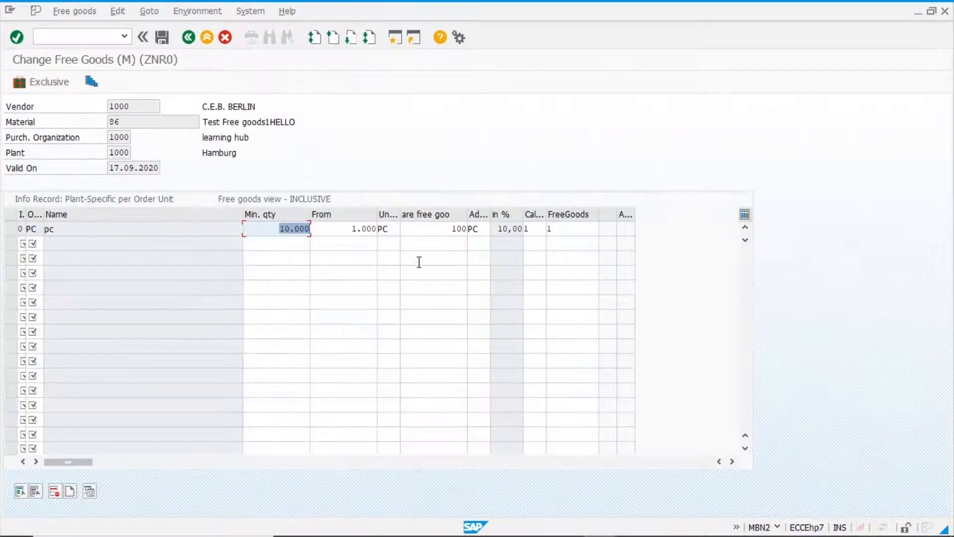
Review the possible free goods categories for the PC line and check its calculation rule and category entries, leaving the list without a selection.
{"action": "left_click", "coordinate": [582, 233]}
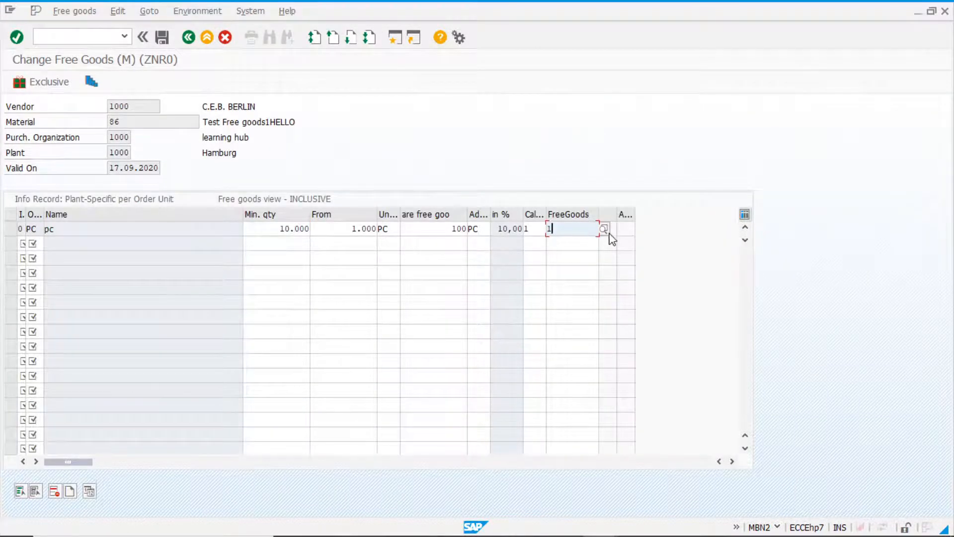
{"action": "left_click", "coordinate": [604, 229]}
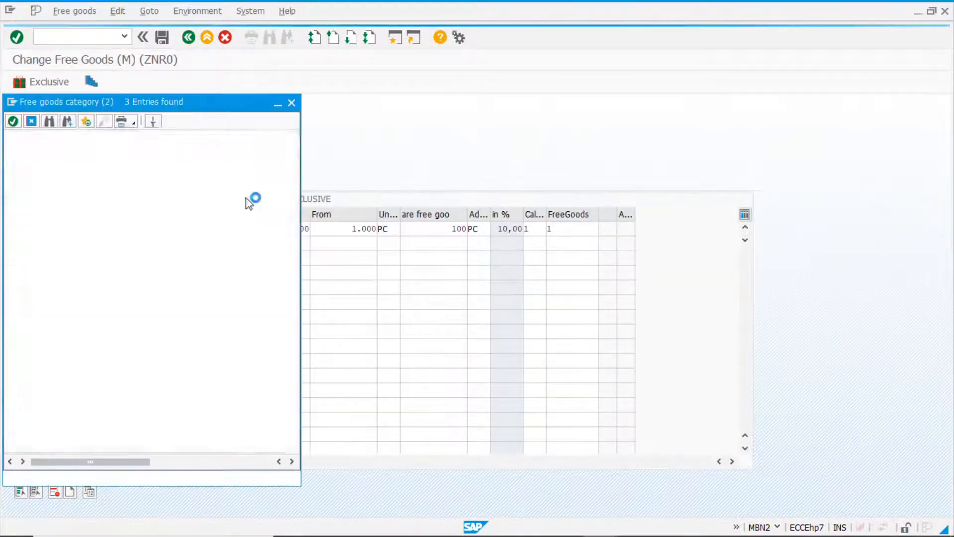
{"action": "left_click", "coordinate": [292, 102]}
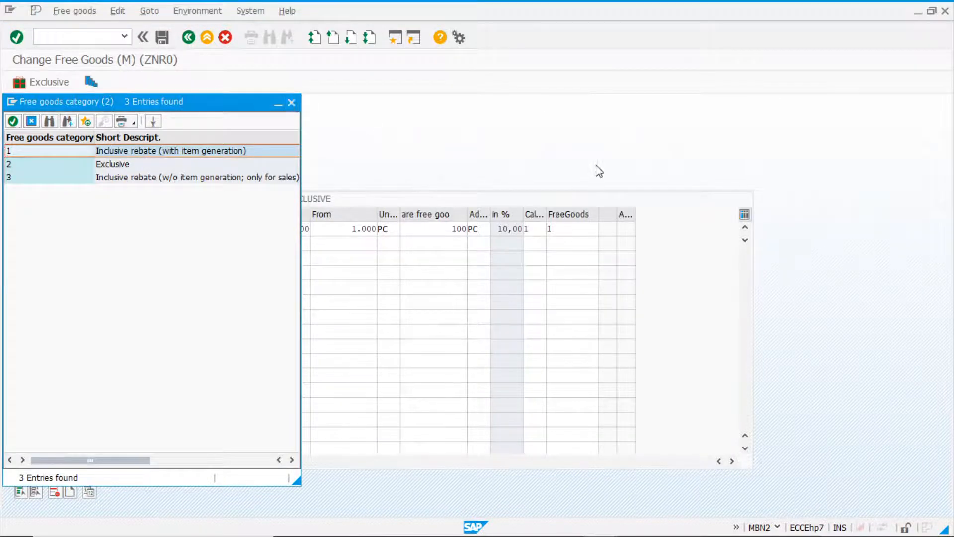
{"action": "left_click", "coordinate": [531, 229]}
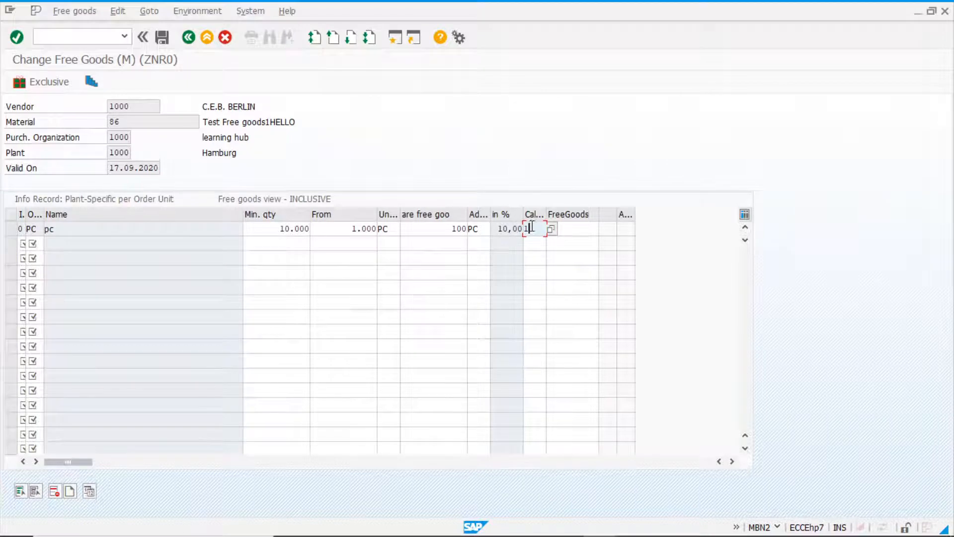
{"action": "left_click", "coordinate": [581, 229]}
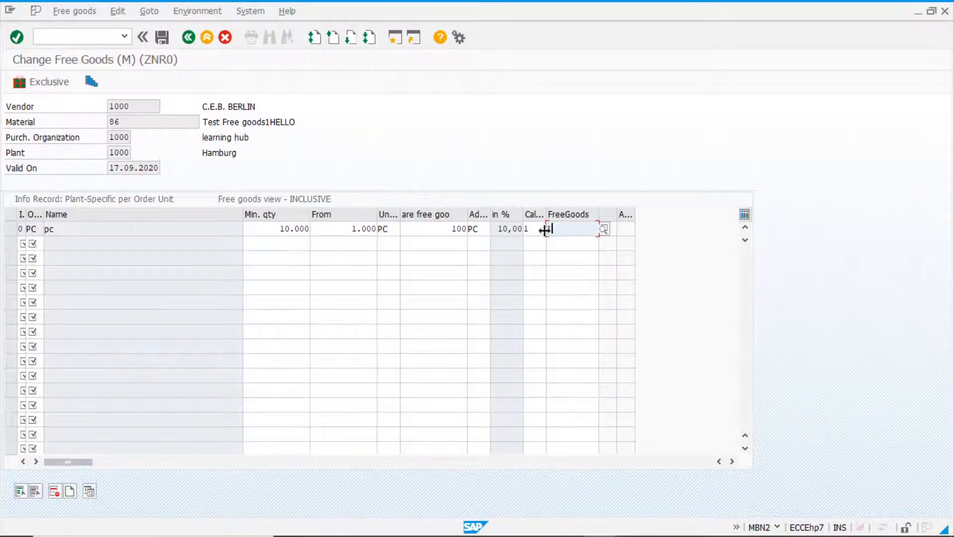
Switch to the SAP Easy Access session and start creating a purchase order with transaction ME21N.
{"action": "key", "text": "alt+Tab"}
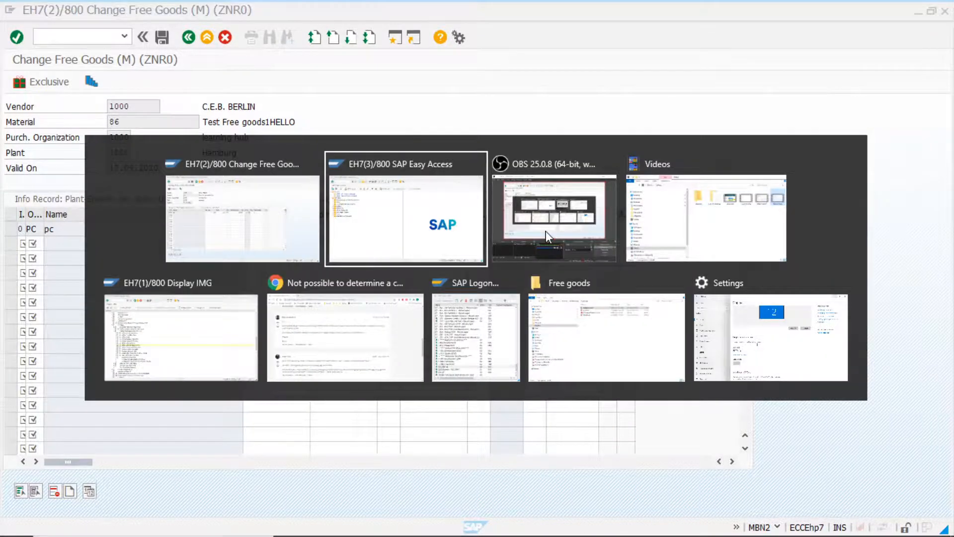
{"action": "left_click", "coordinate": [546, 234]}
{"action": "key", "text": "alt+Tab"}
{"action": "key", "text": "Tab"}
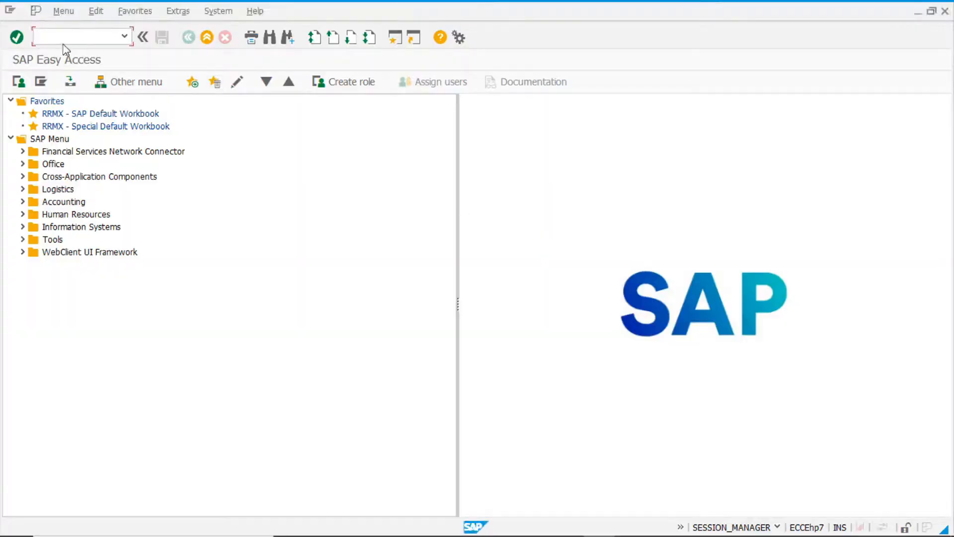
{"action": "type", "text": "nm"}
{"action": "key", "text": "Return"}
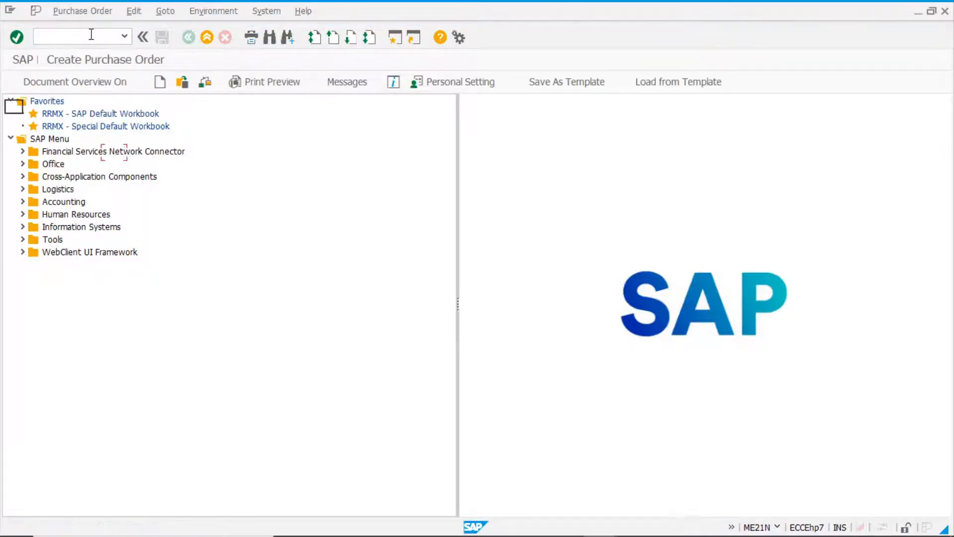
Enter vendor 1000 and material 86 as the first item of the standard purchase order.
{"action": "left_click", "coordinate": [302, 105]}
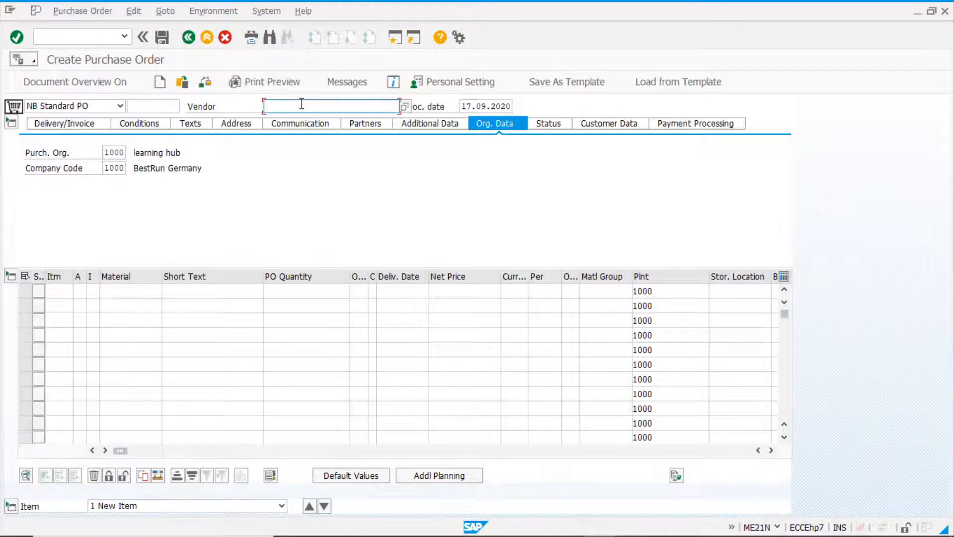
{"action": "type", "text": "1000"}
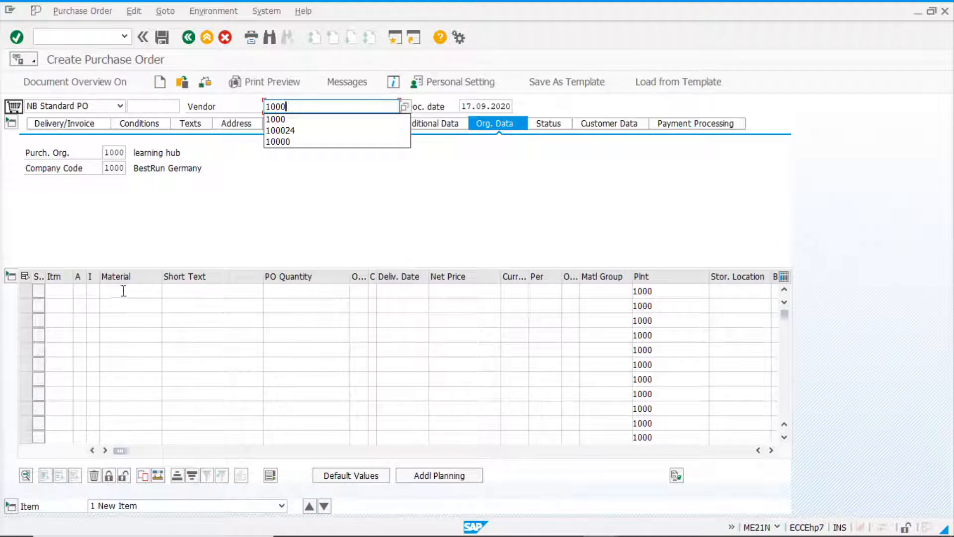
{"action": "left_click", "coordinate": [125, 289]}
{"action": "type", "text": "86"}
{"action": "key", "text": "Return"}
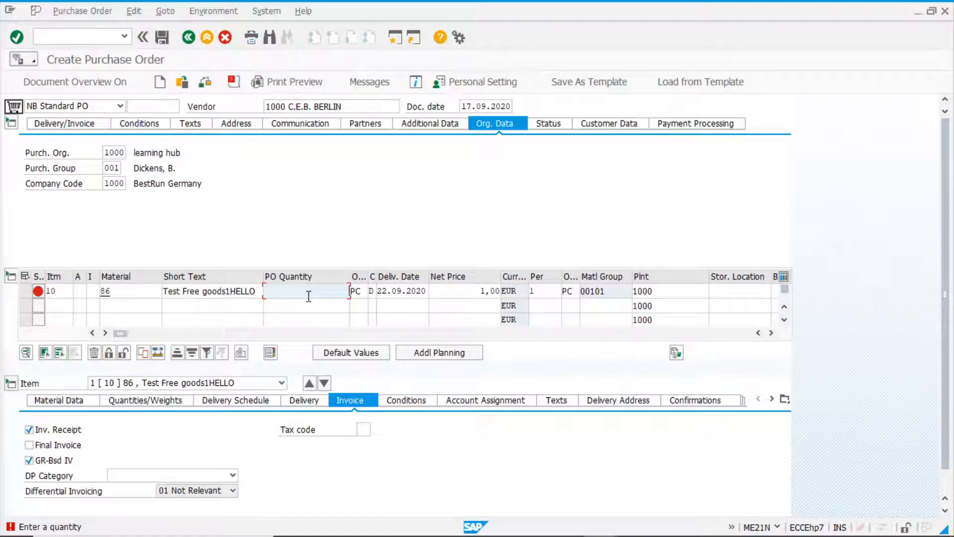
Check the minimum, from and free goods quantities in the ZNR0 free goods record, and return to the purchase order.
{"action": "key", "text": "alt+Tab"}
{"action": "key", "text": "alt+Tab"}
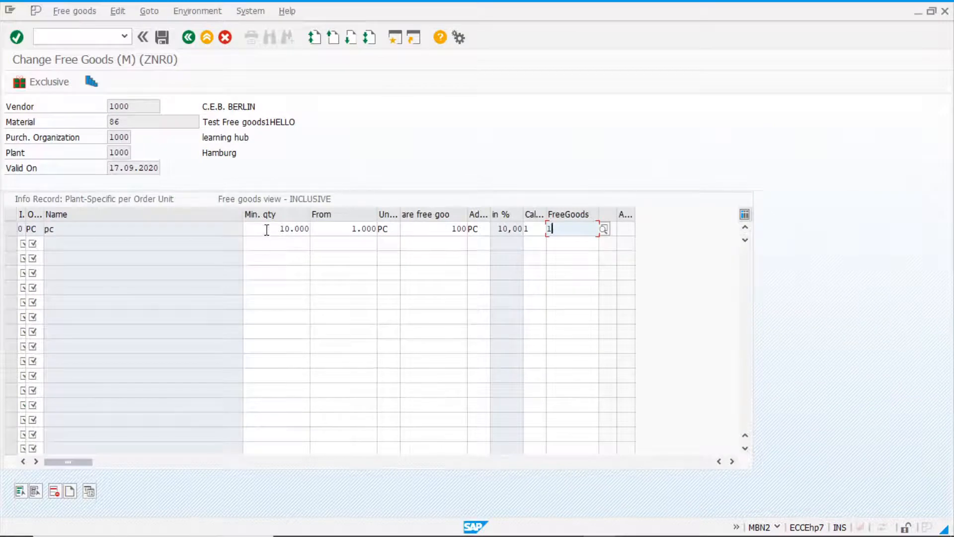
{"action": "left_click", "coordinate": [267, 230]}
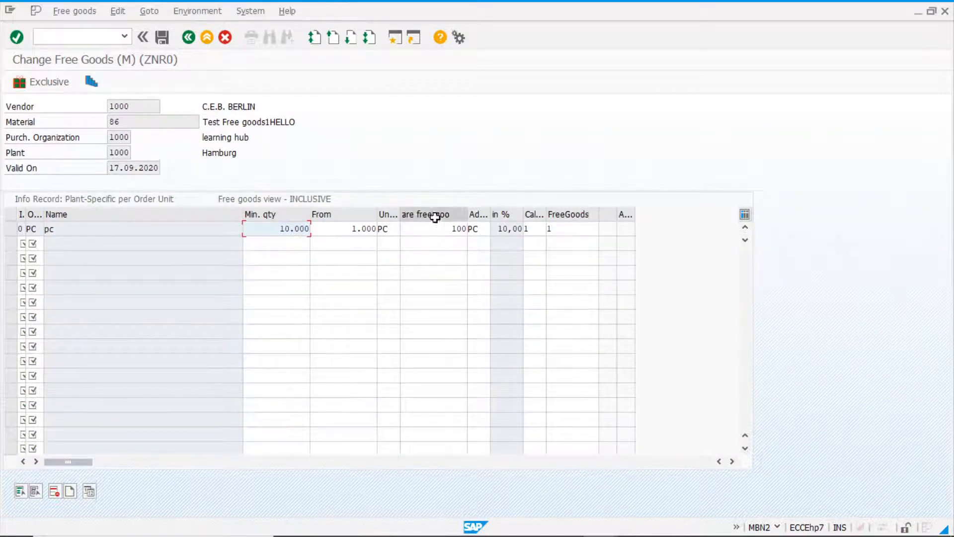
{"action": "left_click", "coordinate": [466, 229]}
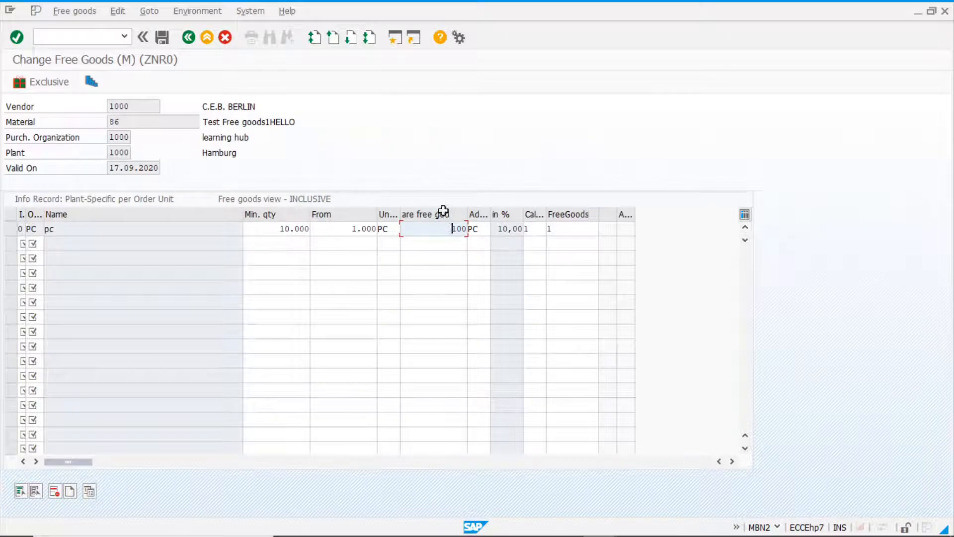
{"action": "left_click", "coordinate": [352, 228]}
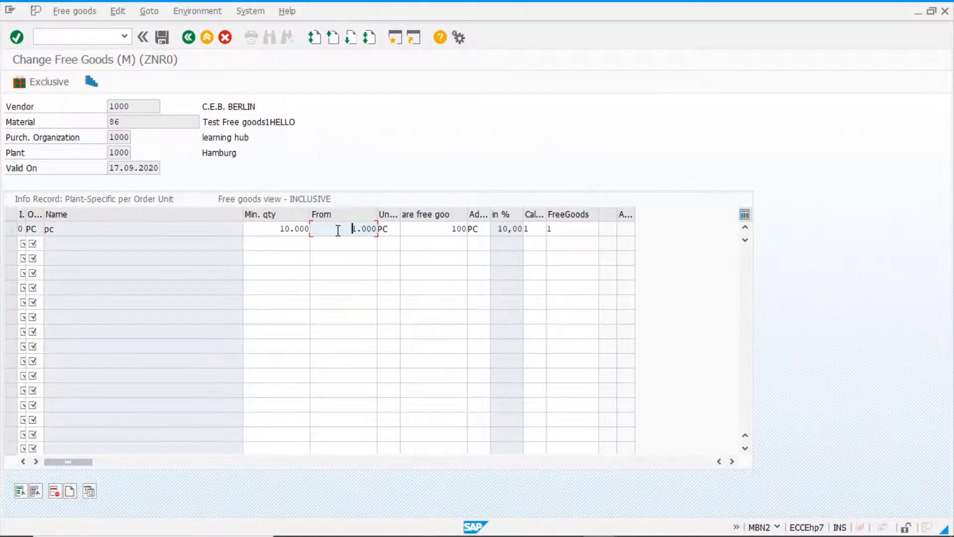
{"action": "key", "text": "alt+Tab"}
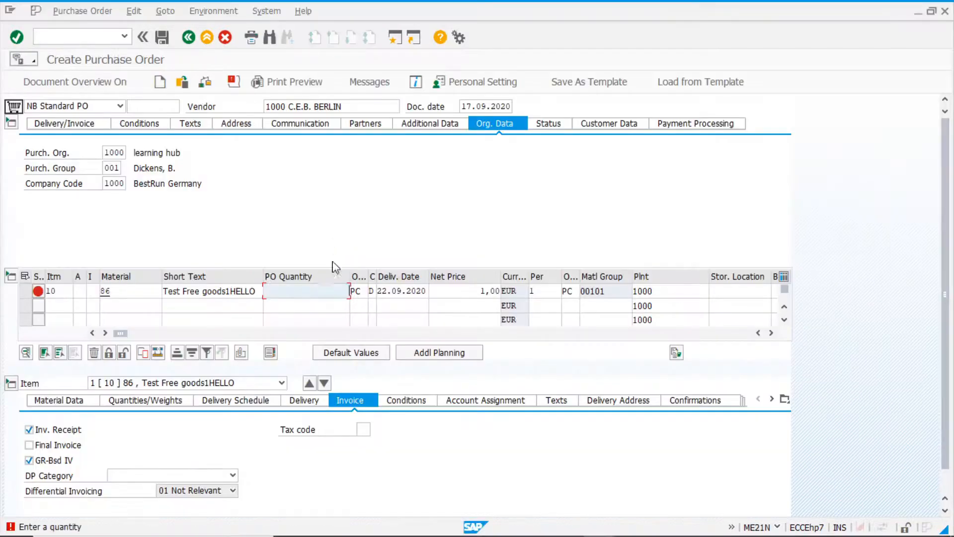
Enter PO quantity 9000 for item 10, and replace it with a quantity that reaches the minimum for discount in kind.
{"action": "type", "text": "9000"}
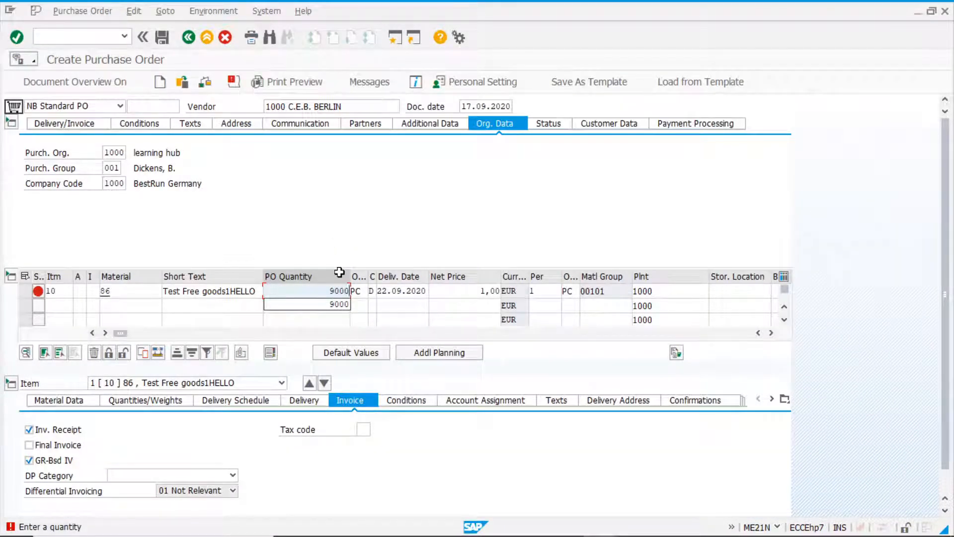
{"action": "key", "text": "Return"}
{"action": "double_click", "coordinate": [331, 292]}
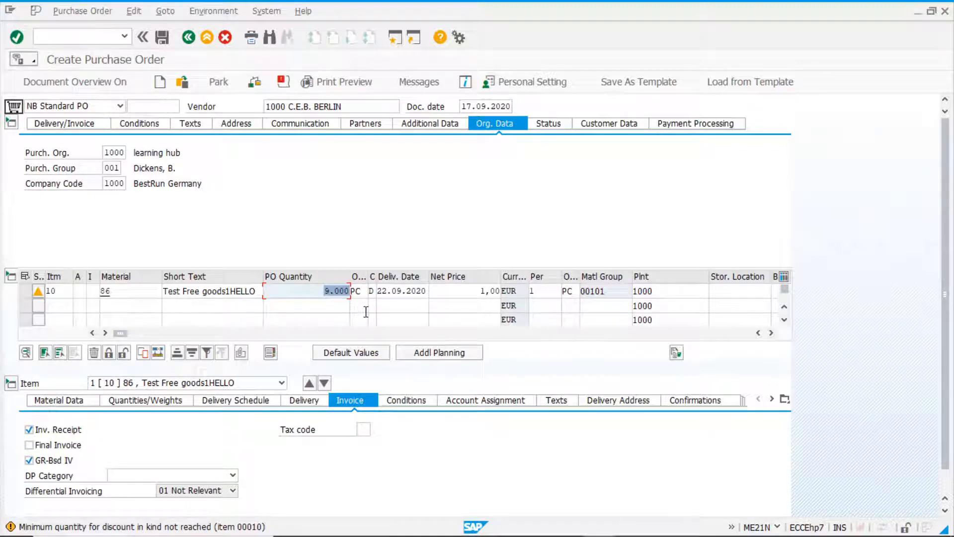
{"action": "left_click", "coordinate": [301, 290]}
{"action": "key", "text": "Return"}
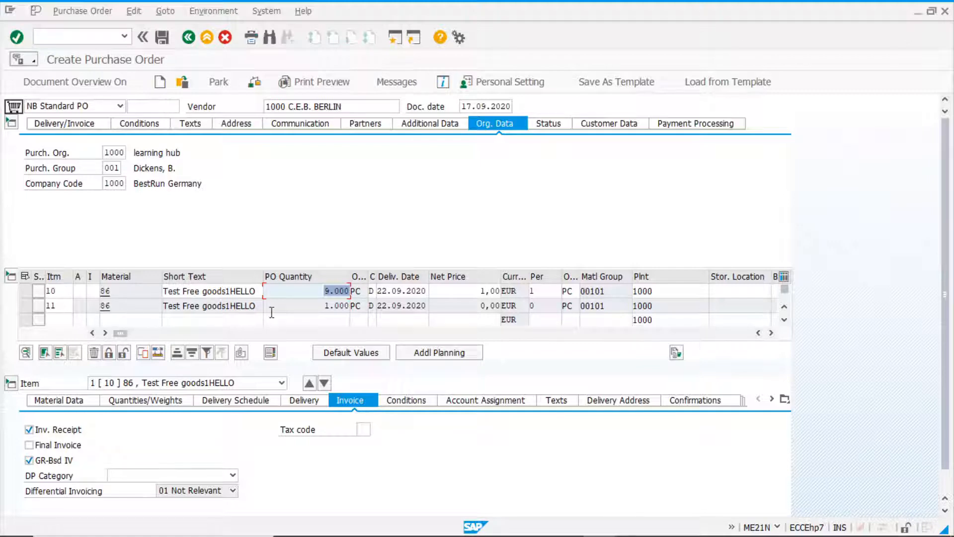
Compare the PO quantities of items 10 and 11 for material 86.
{"action": "left_click", "coordinate": [297, 305]}
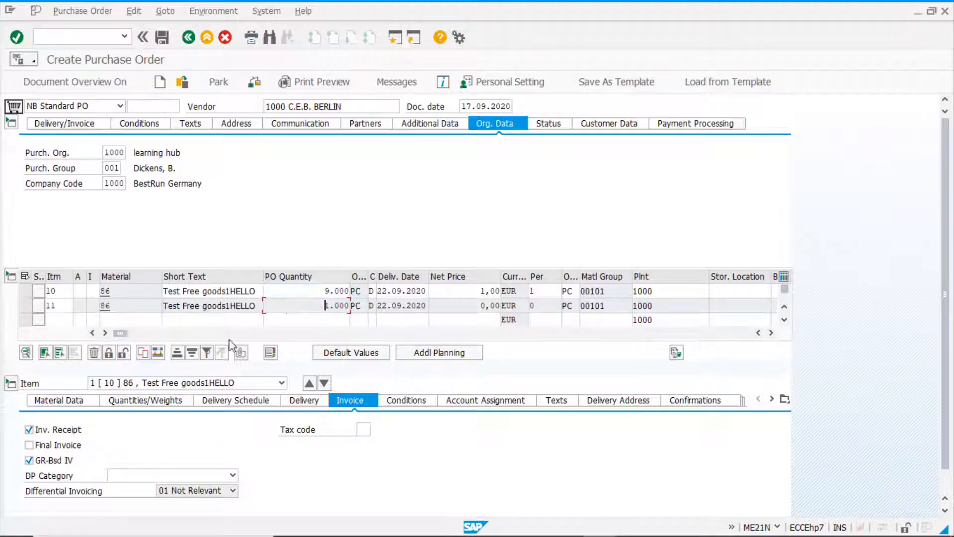
{"action": "left_click", "coordinate": [323, 291]}
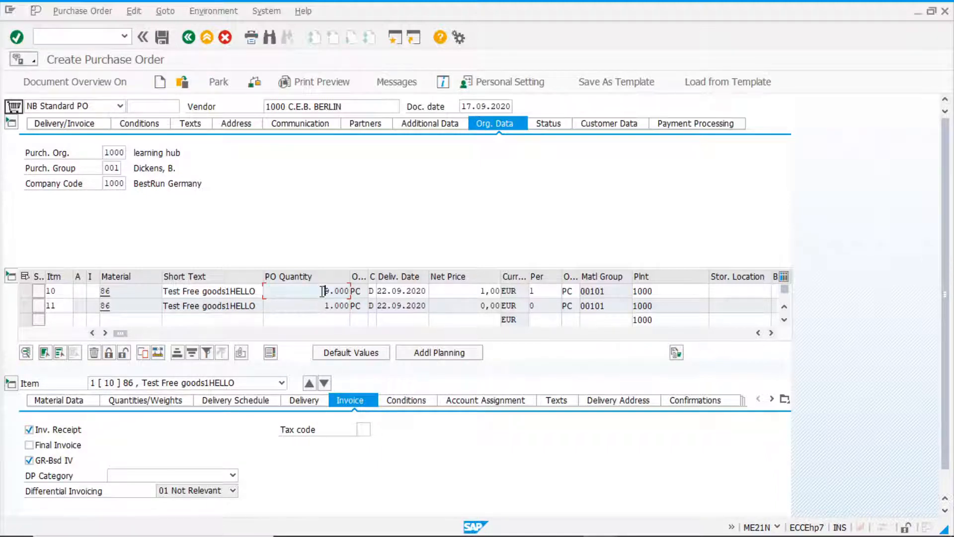
{"action": "left_click", "coordinate": [318, 305]}
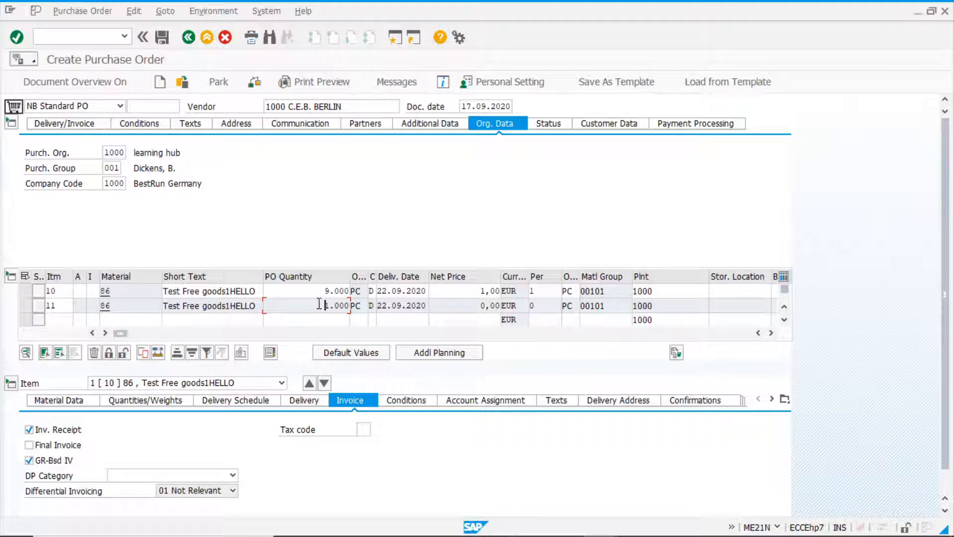
{"action": "left_click_drag", "start_coordinate": [340, 305], "coordinate": [309, 306]}
Examine item 11's higher-level item and subitem category, including the inclusive and exclusive discount in kind options, and return to the quantity columns.
{"action": "left_click_drag", "start_coordinate": [121, 332], "coordinate": [419, 333]}
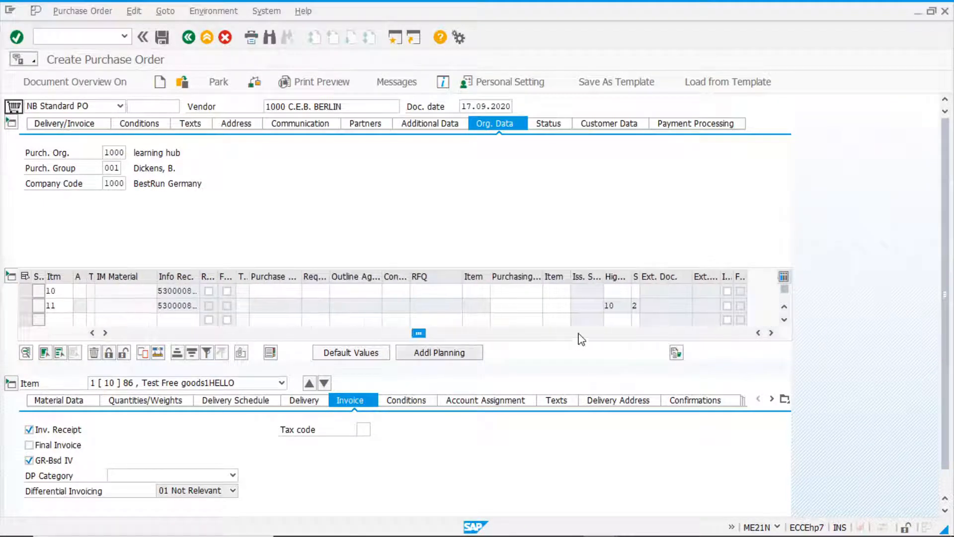
{"action": "left_click", "coordinate": [626, 304]}
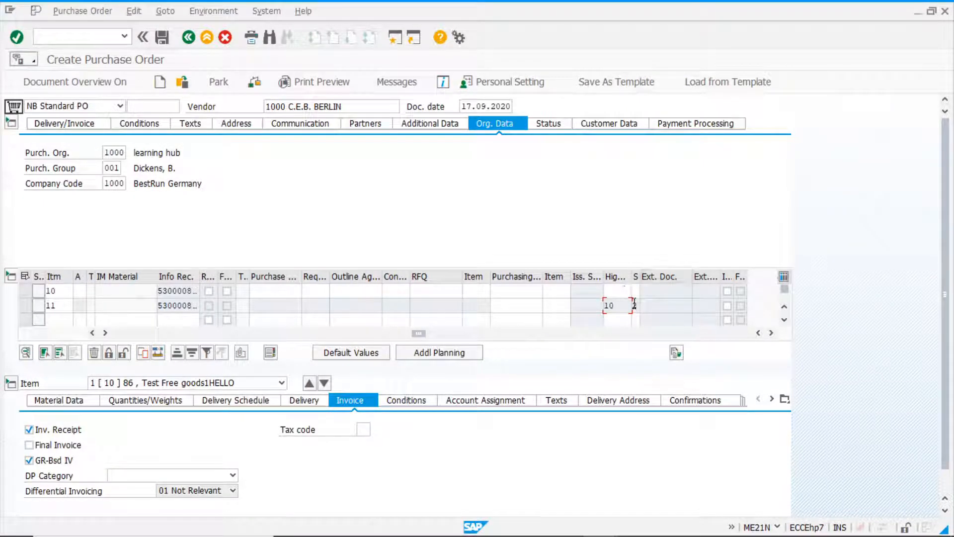
{"action": "key", "text": "Return"}
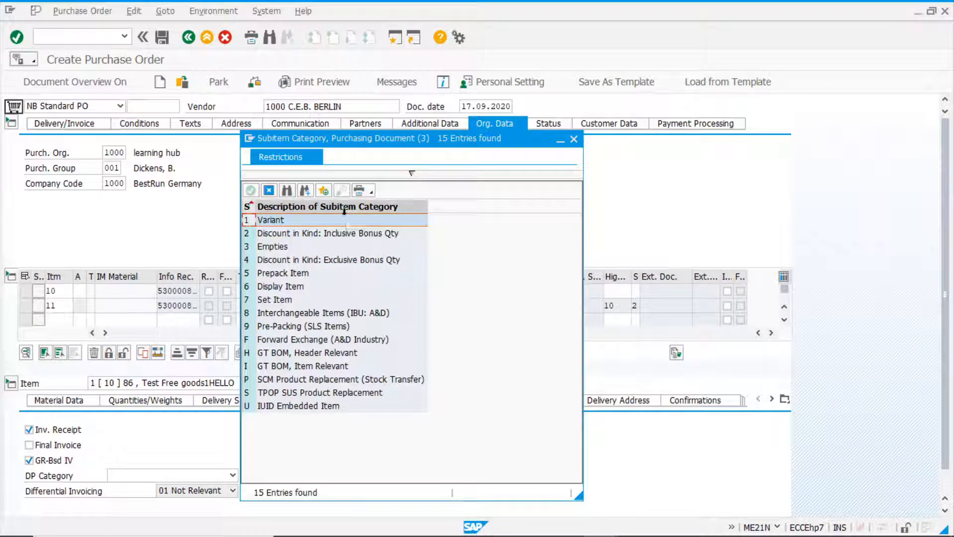
{"action": "left_click", "coordinate": [284, 236]}
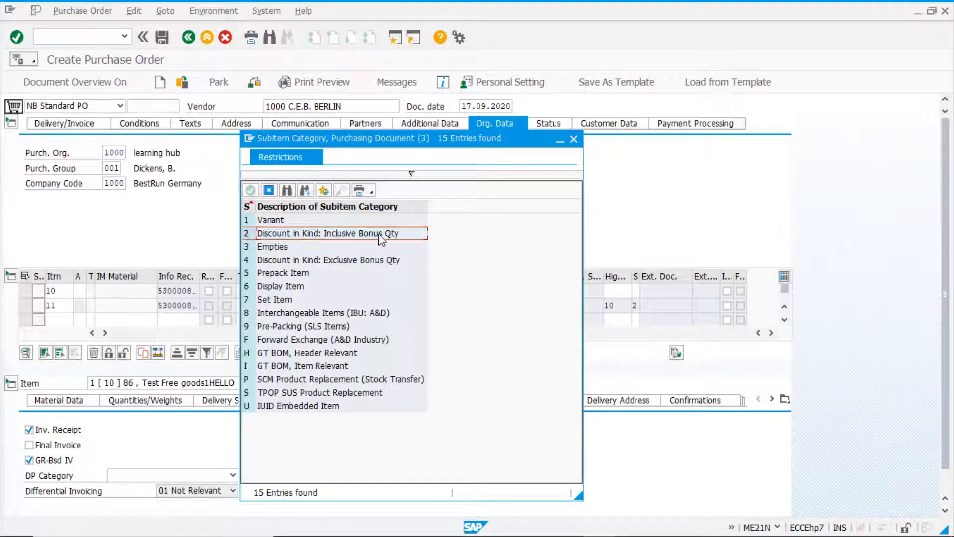
{"action": "left_click", "coordinate": [314, 260]}
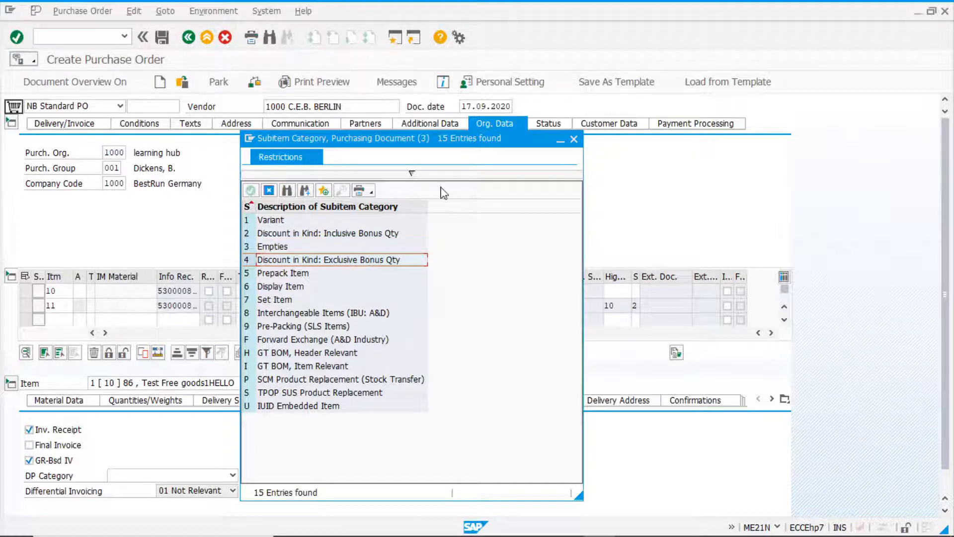
{"action": "left_click", "coordinate": [574, 139]}
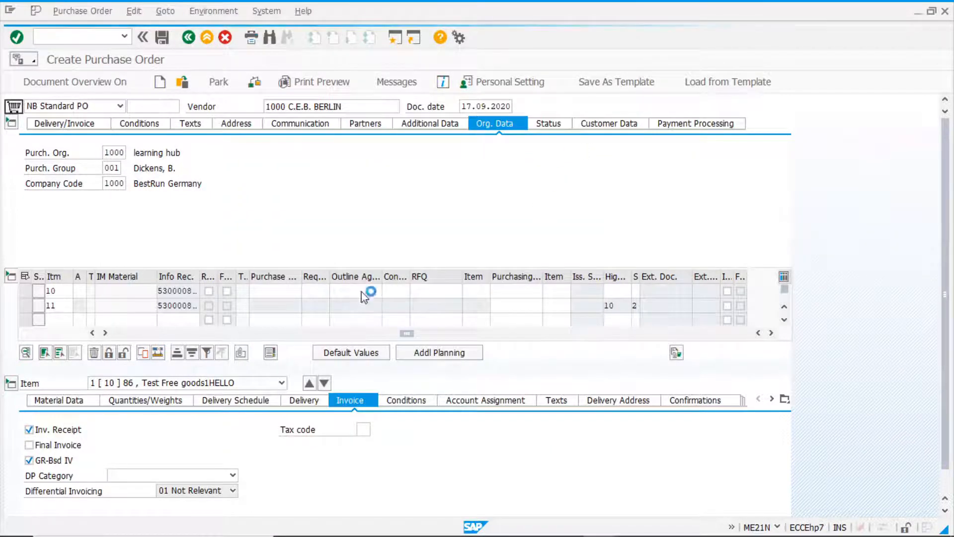
{"action": "left_click_drag", "start_coordinate": [404, 332], "coordinate": [85, 341]}
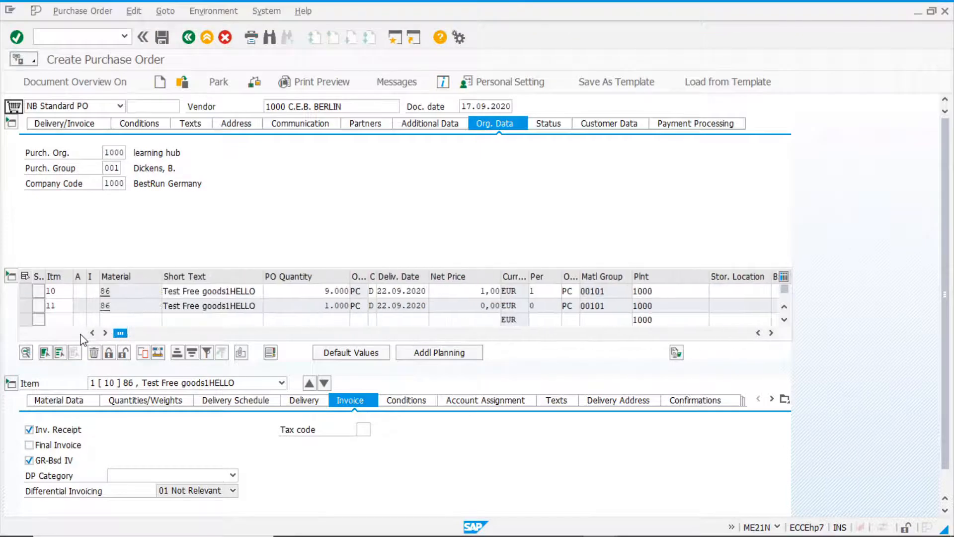
Set item 10's PO quantity to 11000 and check the free goods quantity of item 11.
{"action": "double_click", "coordinate": [316, 290]}
{"action": "type", "text": "110"}
{"action": "type", "text": "00"}
{"action": "key", "text": "Return"}
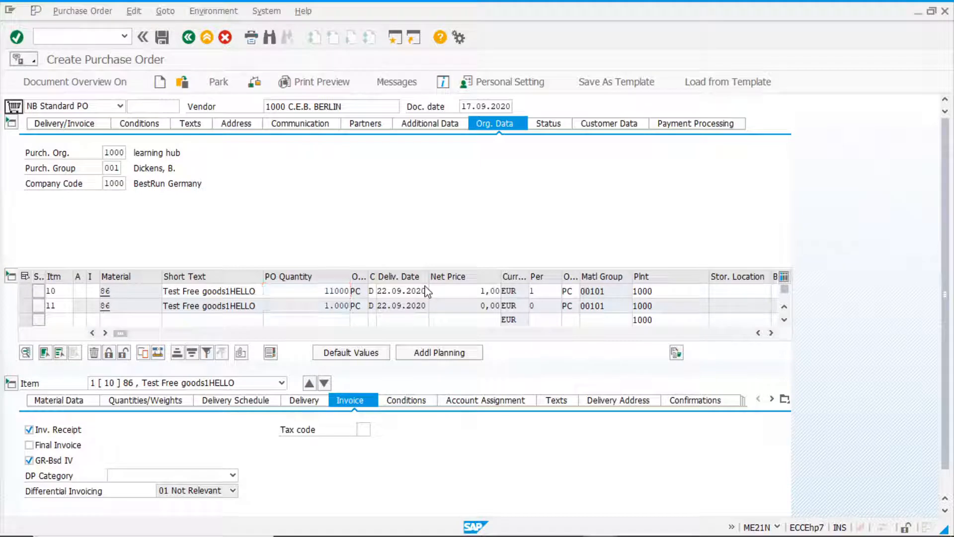
{"action": "left_click", "coordinate": [315, 307]}
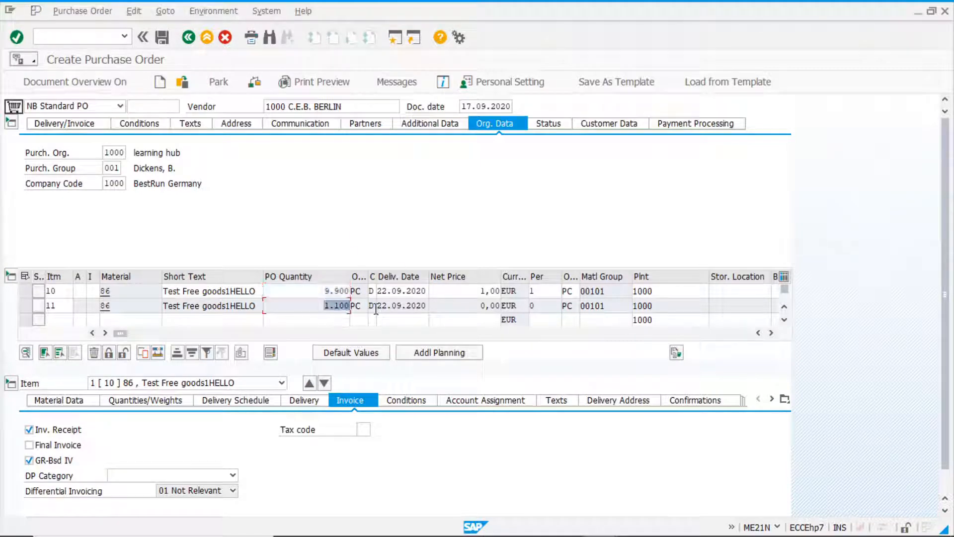
Set item 10's PO quantity to 12000 and check the free goods quantity of item 11.
{"action": "left_click", "coordinate": [318, 291]}
{"action": "left_click_drag", "start_coordinate": [318, 292], "coordinate": [444, 298]}
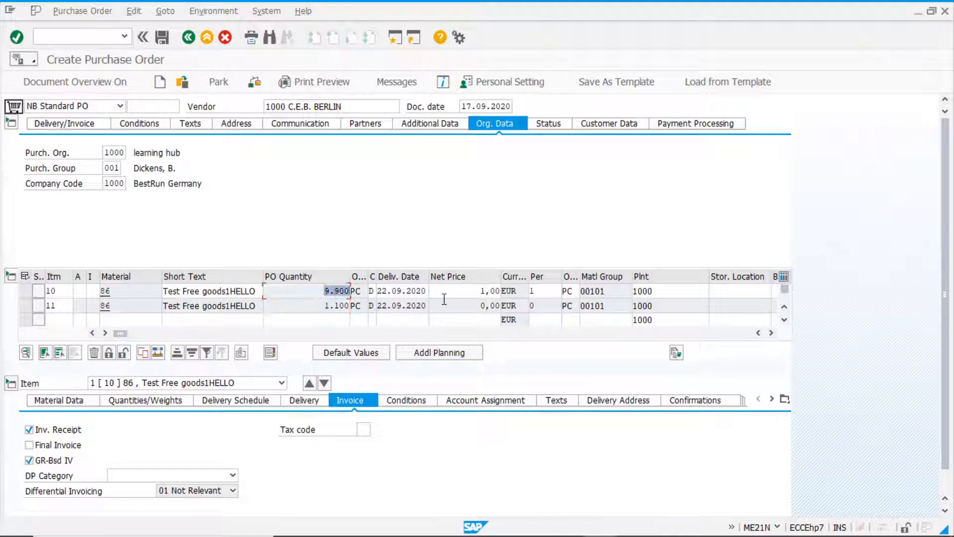
{"action": "type", "text": "12000"}
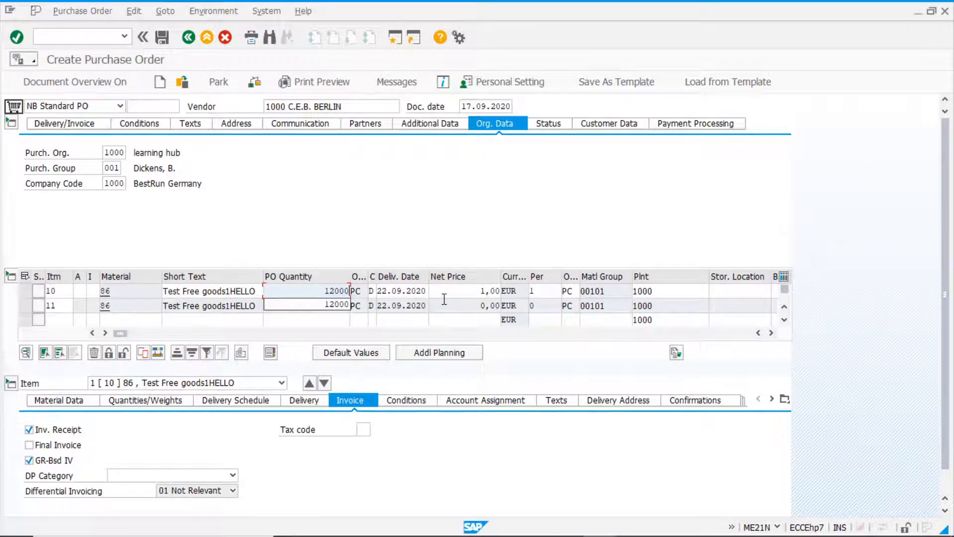
{"action": "key", "text": "Return"}
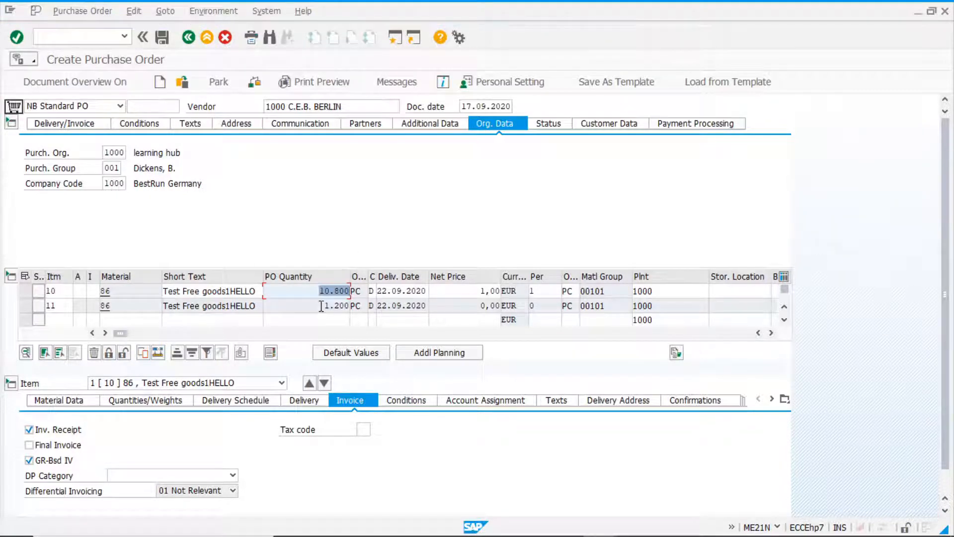
{"action": "left_click", "coordinate": [321, 306]}
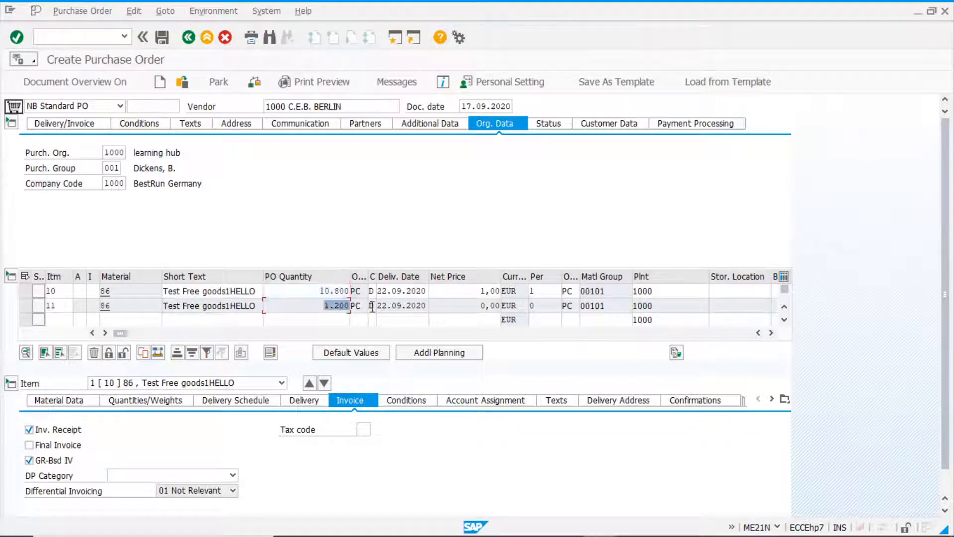
Set item 10's PO quantity to 11500 and compare the quantities of items 10 and 11.
{"action": "double_click", "coordinate": [314, 291]}
{"action": "type", "text": "11500"}
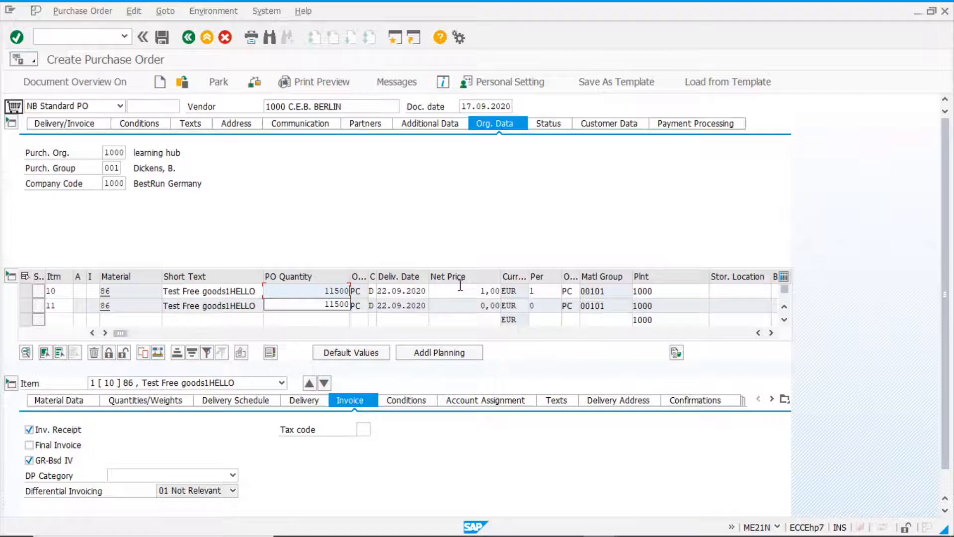
{"action": "key", "text": "Return"}
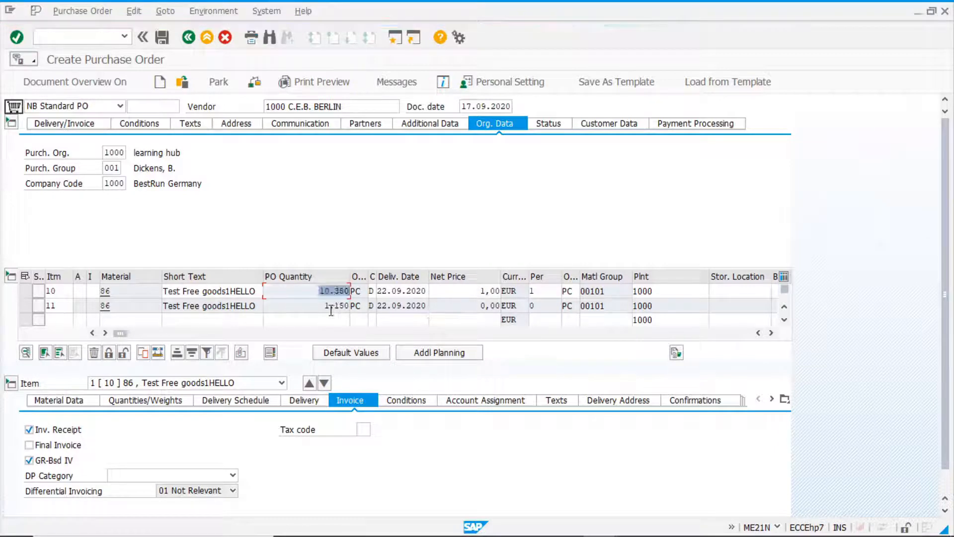
{"action": "double_click", "coordinate": [331, 306]}
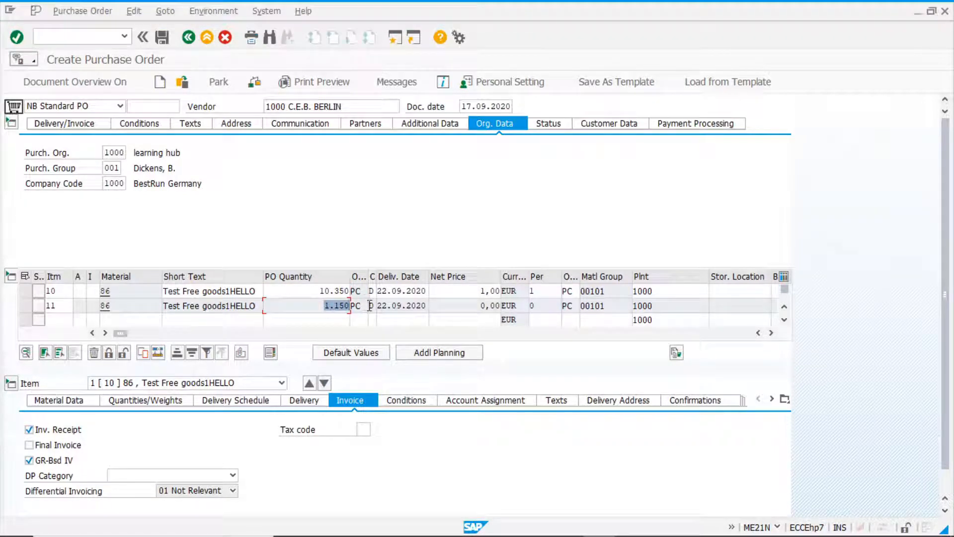
{"action": "left_click", "coordinate": [311, 293]}
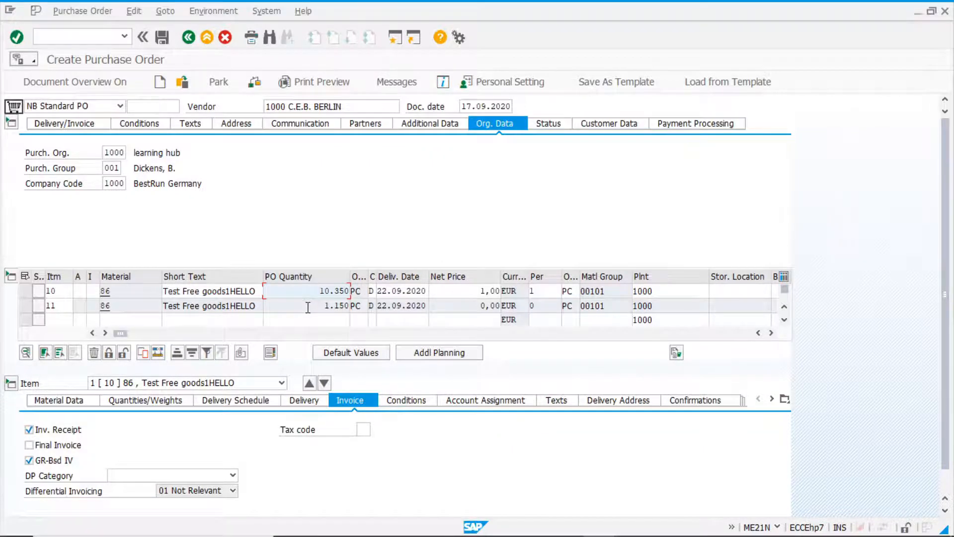
Switch to the ZNR0 free goods record, change its calculation rule to 2 Unit reference, and save the record.
{"action": "key", "text": "alt+Tab"}
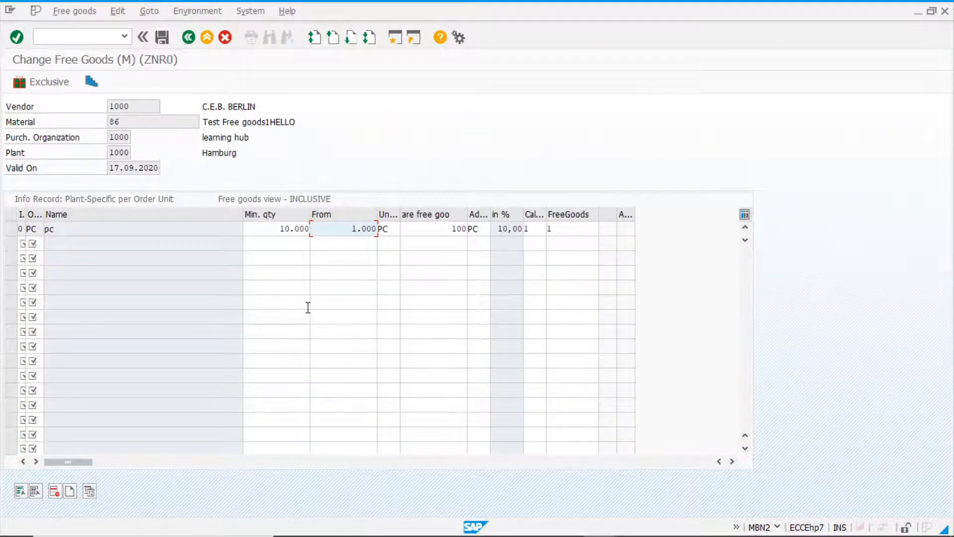
{"action": "left_click", "coordinate": [535, 231]}
{"action": "left_click", "coordinate": [553, 232]}
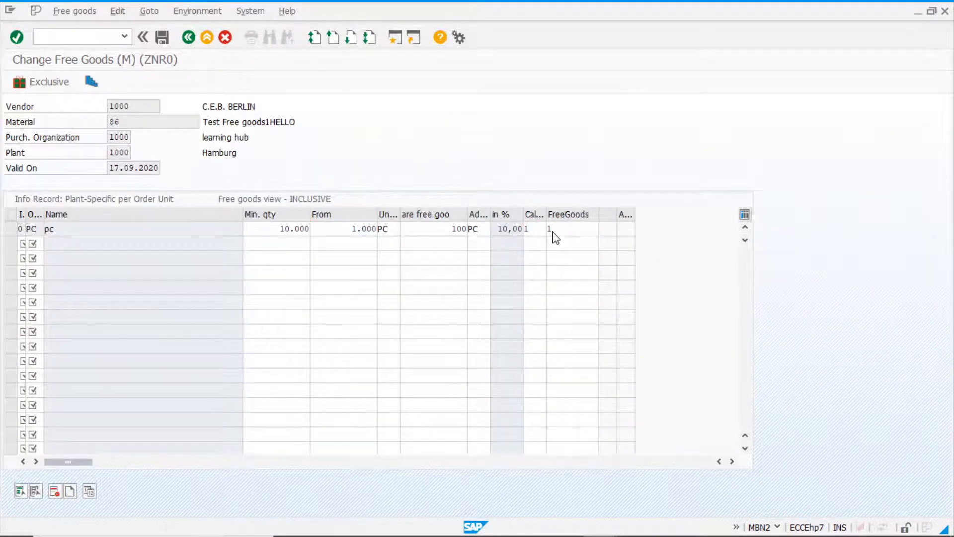
{"action": "left_click_drag", "start_coordinate": [170, 187], "coordinate": [264, 177]}
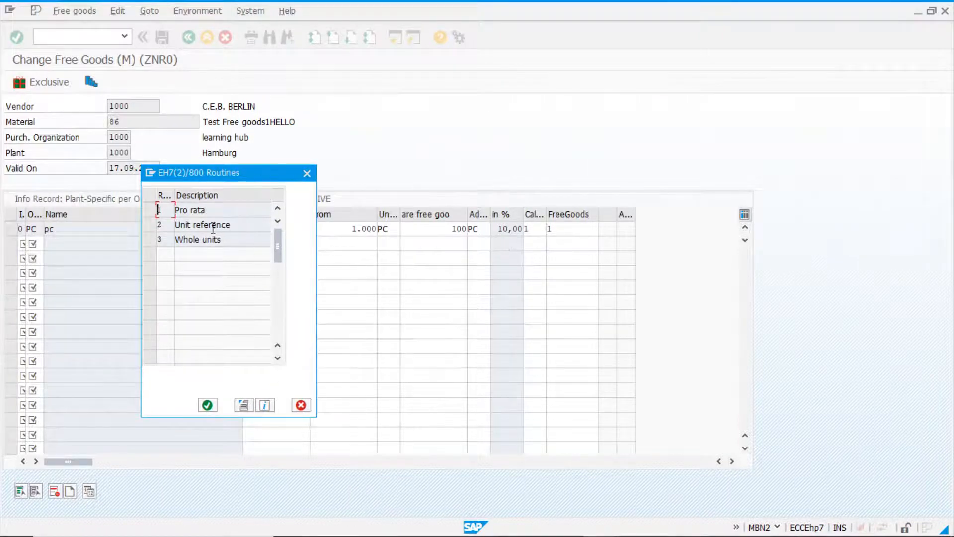
{"action": "left_click", "coordinate": [150, 225]}
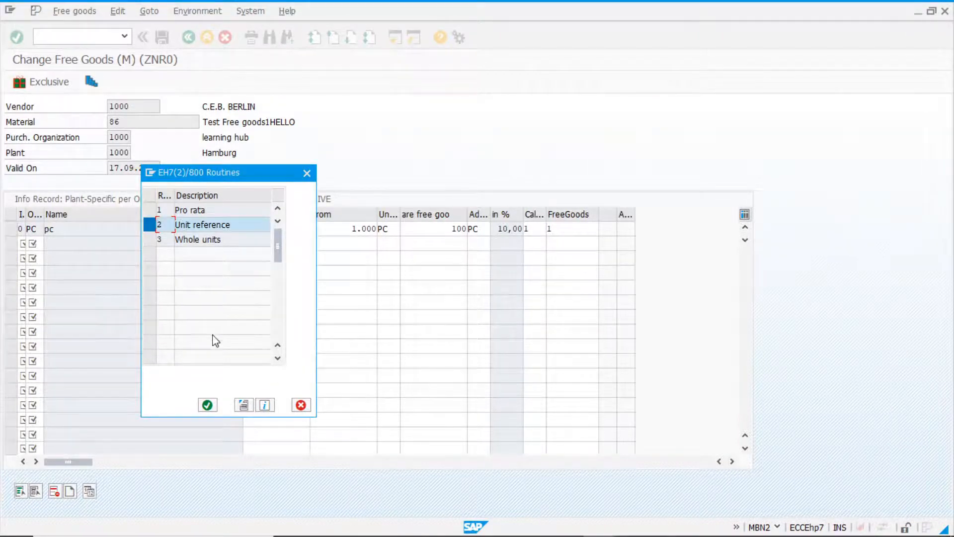
{"action": "left_click", "coordinate": [207, 404]}
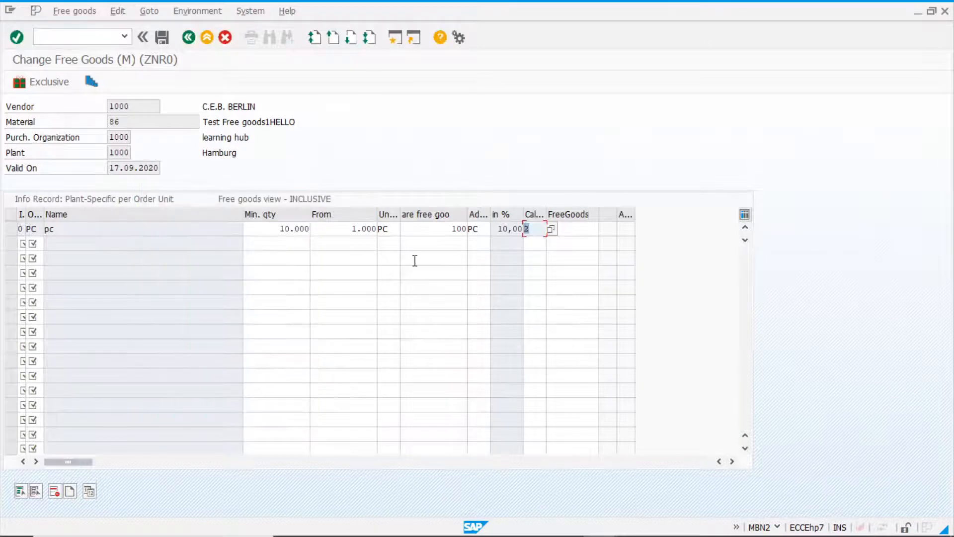
{"action": "left_click", "coordinate": [163, 37]}
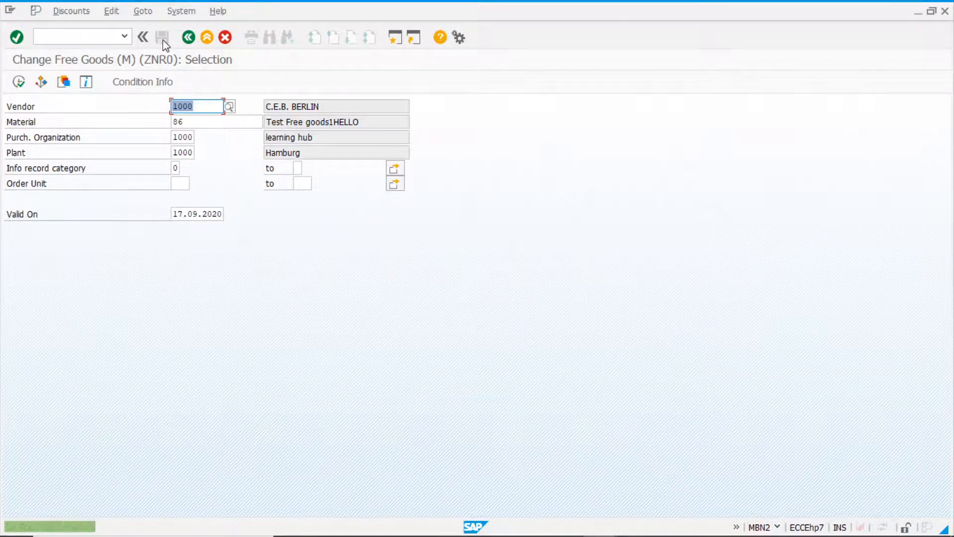
Return to the purchase order, discard it without saving, and start a new standard PO for vendor 1000.
{"action": "key", "text": "alt+Tab"}
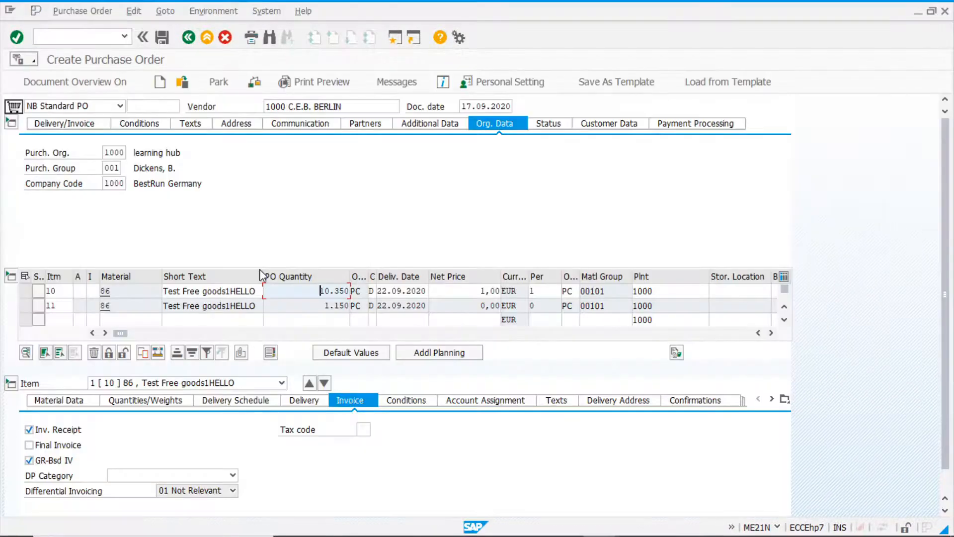
{"action": "left_click", "coordinate": [160, 84]}
{"action": "left_click", "coordinate": [240, 252]}
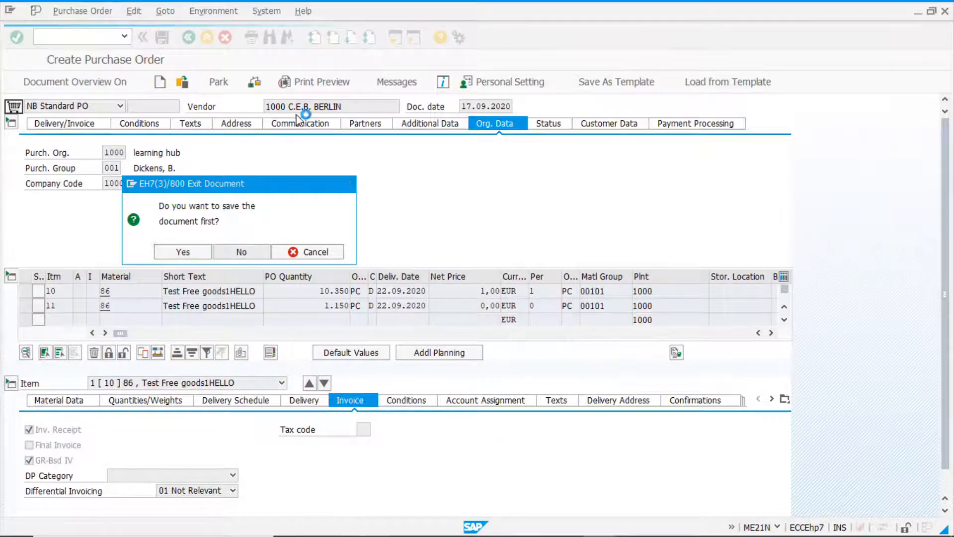
{"action": "left_click", "coordinate": [292, 106]}
{"action": "left_click", "coordinate": [284, 122]}
Enter material 86 with PO quantity 9000 as the first item of the new purchase order.
{"action": "left_click", "coordinate": [131, 291]}
{"action": "type", "text": "86"}
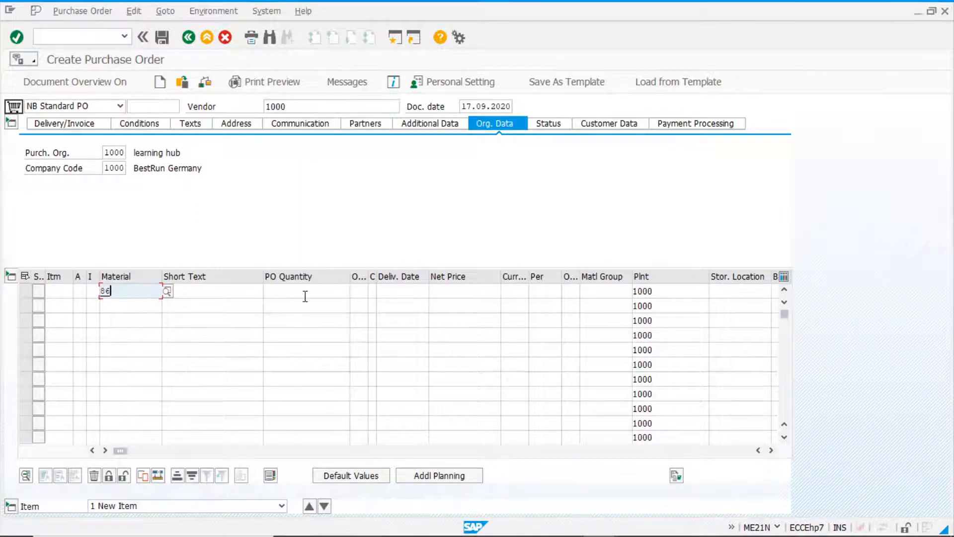
{"action": "left_click", "coordinate": [304, 293]}
{"action": "type", "text": "9000"}
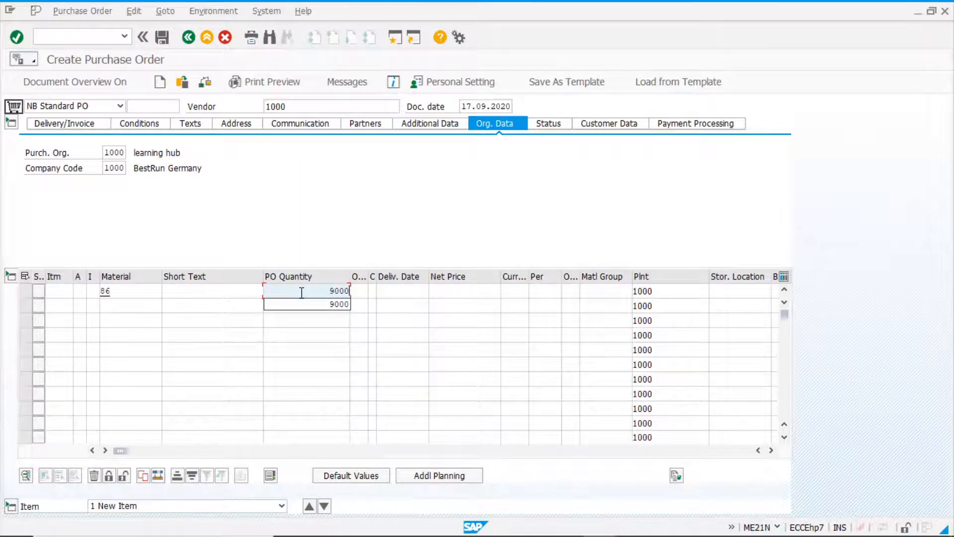
{"action": "key", "text": "Return"}
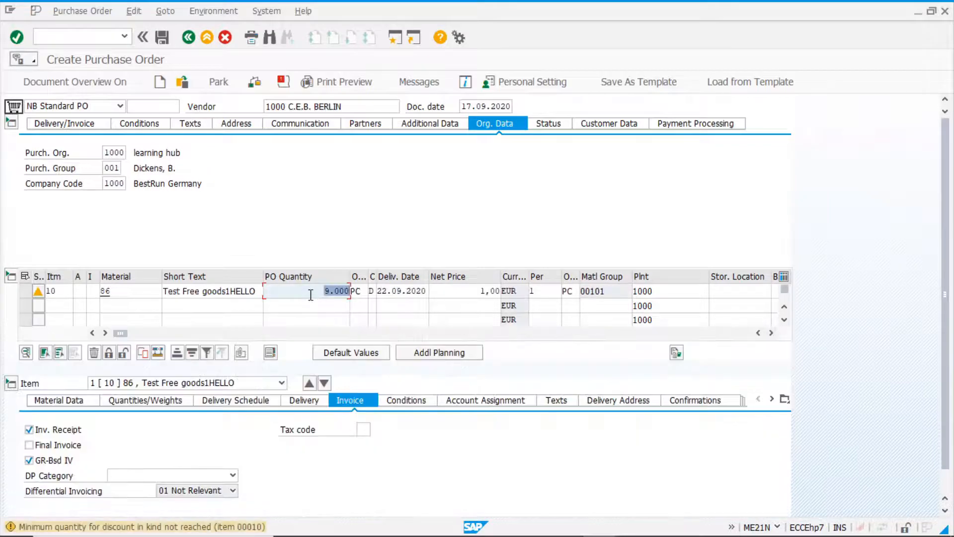
Raise item 10's PO quantity to 10000 and check the free goods quantity under the unit reference rule.
{"action": "type", "text": "10000"}
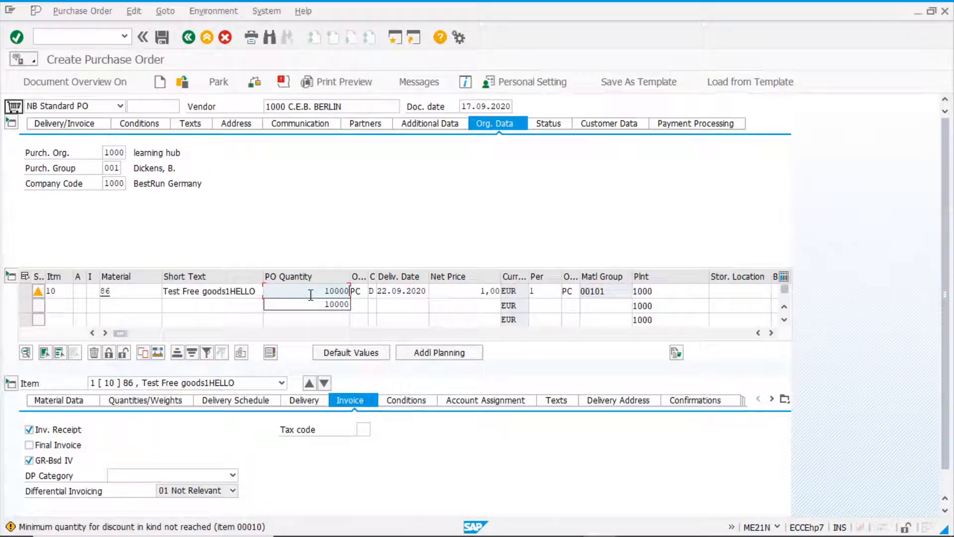
{"action": "key", "text": "Return"}
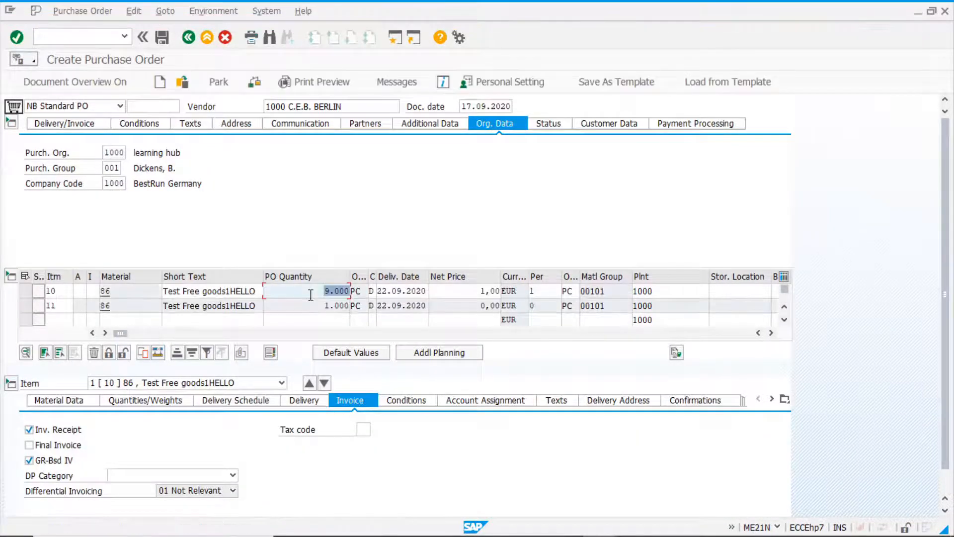
{"action": "left_click", "coordinate": [317, 306]}
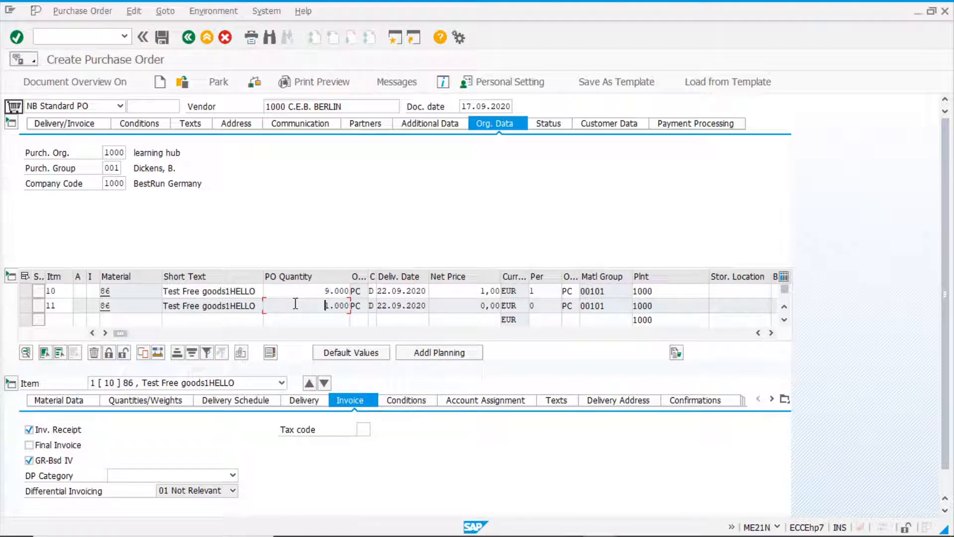
Raise item 10's PO quantity to 11000 and check item 11's quantity under the unit reference rule.
{"action": "double_click", "coordinate": [311, 290]}
{"action": "type", "text": "11000"}
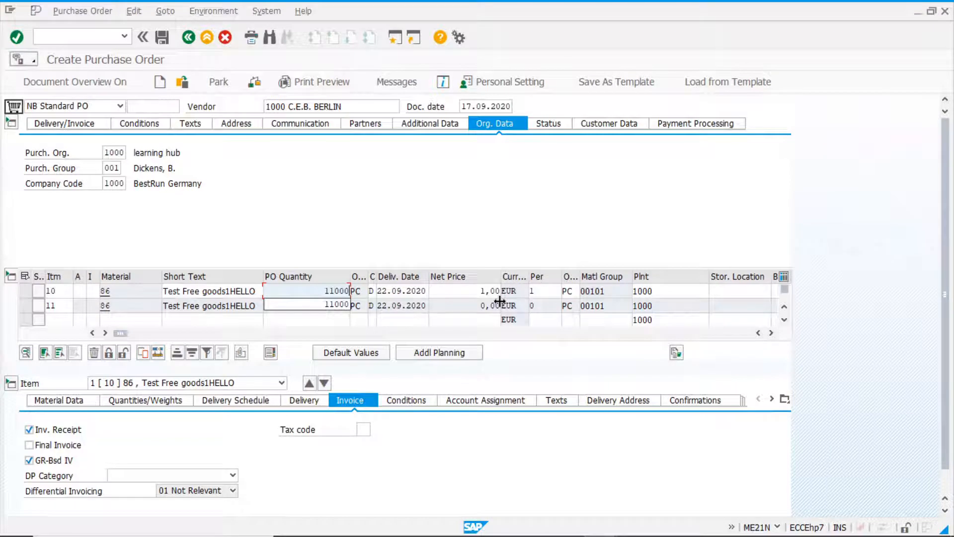
{"action": "key", "text": "Return"}
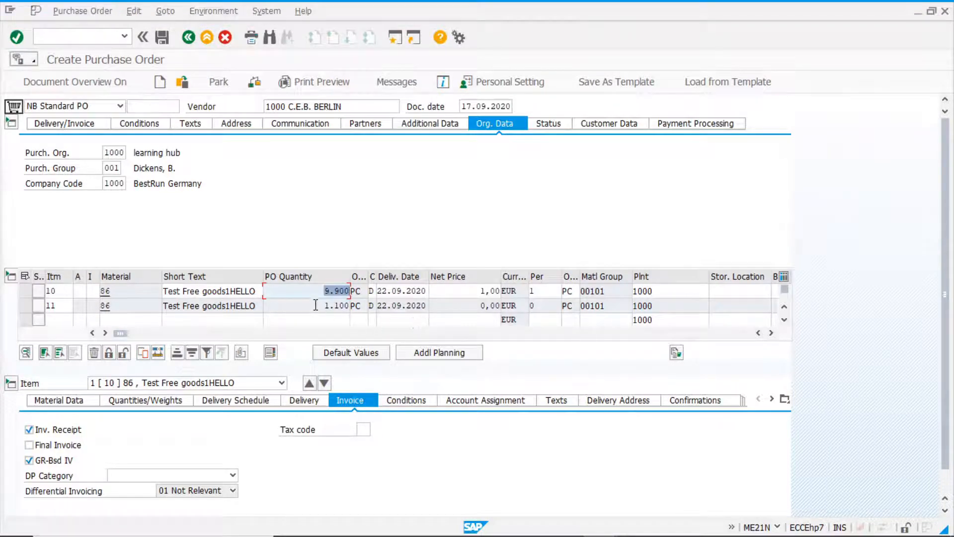
{"action": "double_click", "coordinate": [314, 305]}
Raise item 10's PO quantity to 12000 to test the unit reference rule.
{"action": "double_click", "coordinate": [310, 292]}
{"action": "type", "text": "12000"}
{"action": "key", "text": "Return"}
Set item 10's PO quantity to 11500 and compare how it is split between items 10 and 11 under the unit reference rule.
{"action": "type", "text": "11500"}
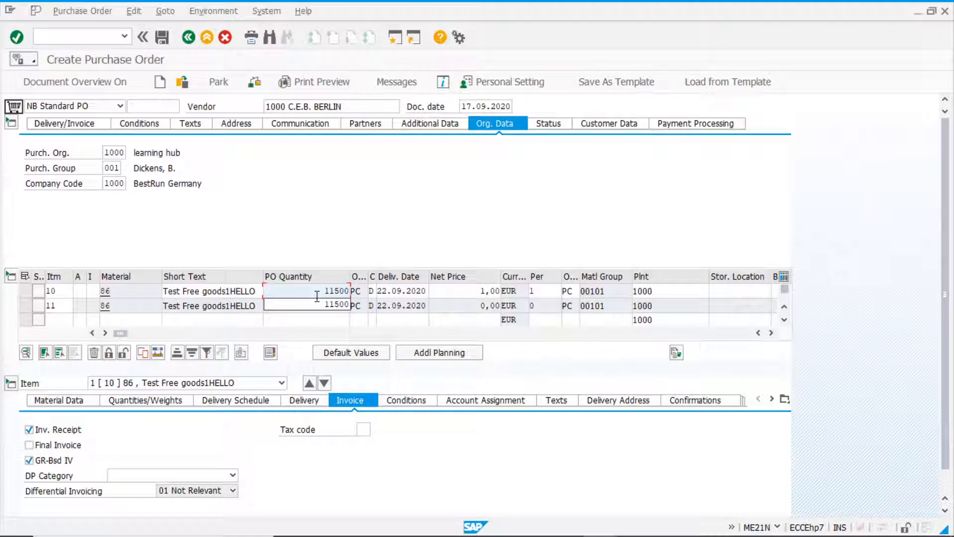
{"action": "key", "text": "Return"}
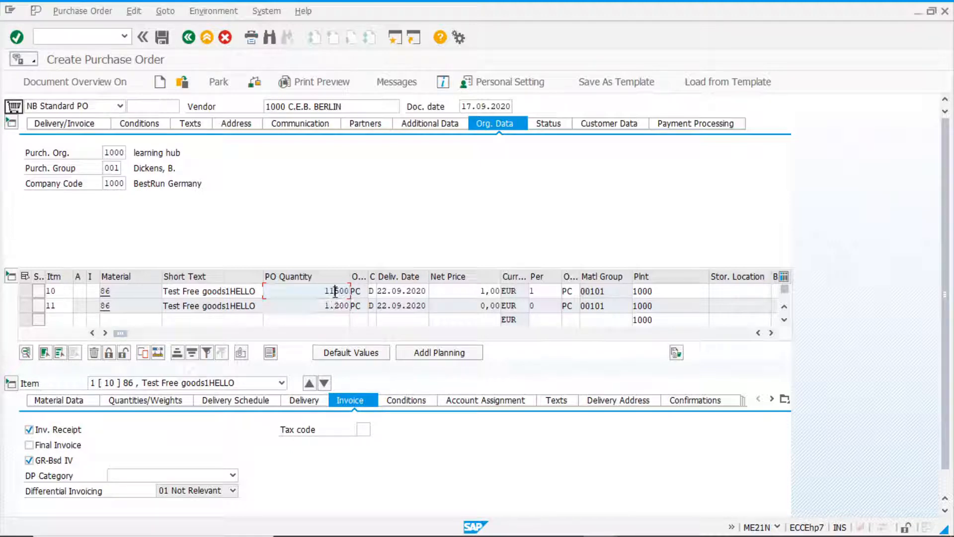
{"action": "key", "text": "Return"}
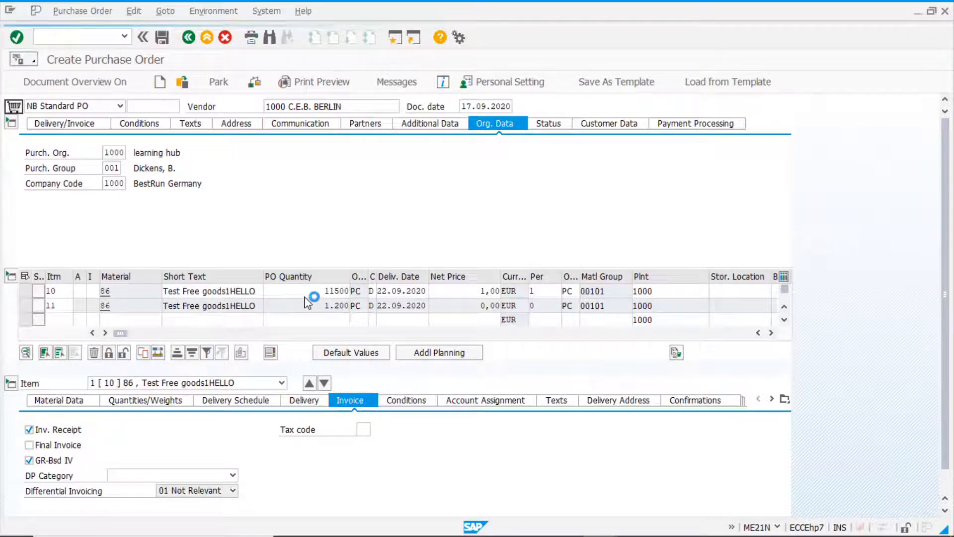
{"action": "mouse_move", "coordinate": [322, 307]}
{"action": "left_mouse_down"}
{"action": "mouse_move", "coordinate": [303, 306]}
{"action": "mouse_move", "coordinate": [376, 307]}
{"action": "mouse_move", "coordinate": [315, 306]}
{"action": "left_mouse_up"}
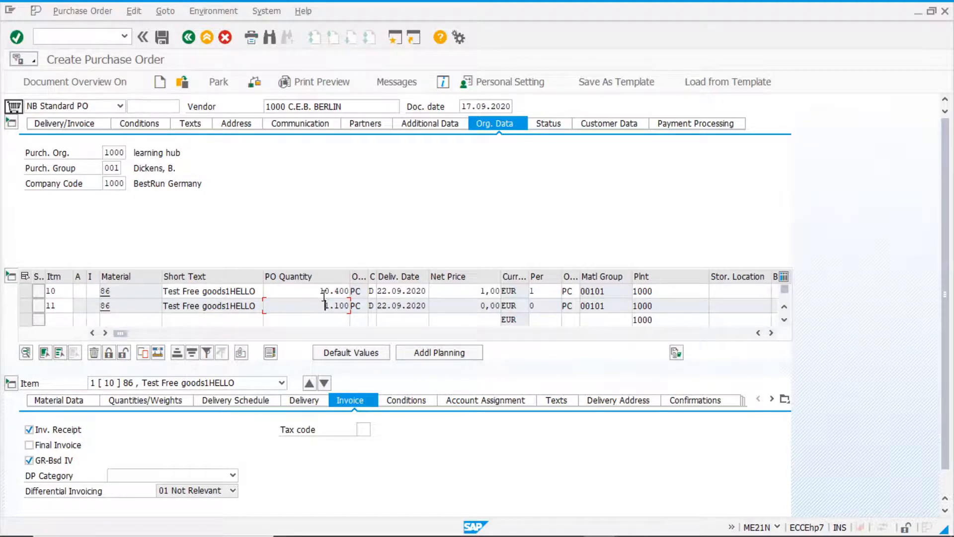
{"action": "left_click_drag", "start_coordinate": [319, 291], "coordinate": [393, 290]}
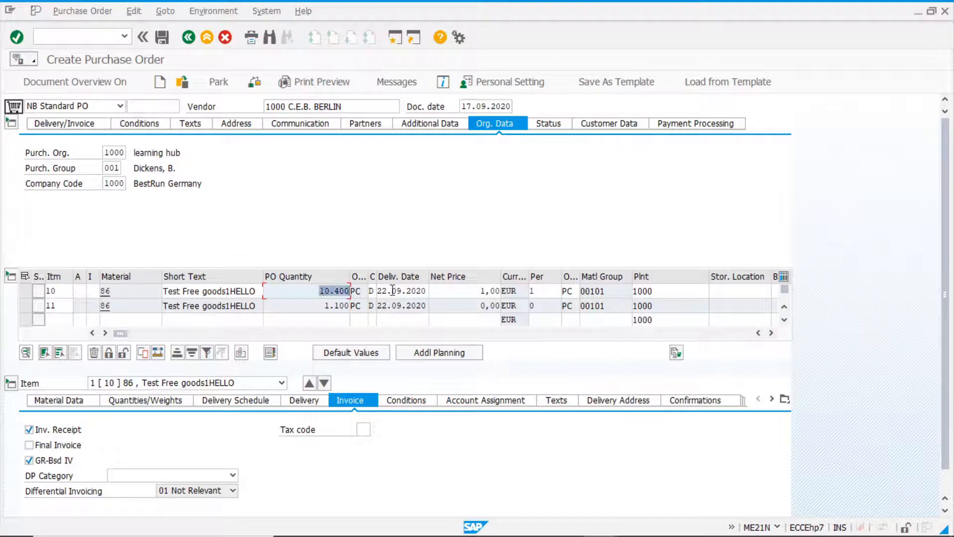
{"action": "left_click_drag", "start_coordinate": [321, 305], "coordinate": [348, 305]}
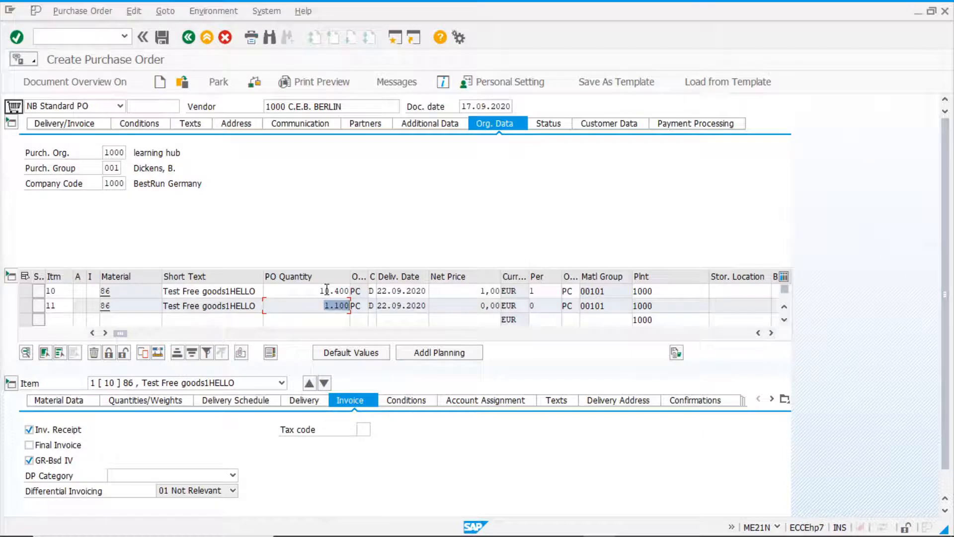
{"action": "left_click_drag", "start_coordinate": [320, 290], "coordinate": [349, 291]}
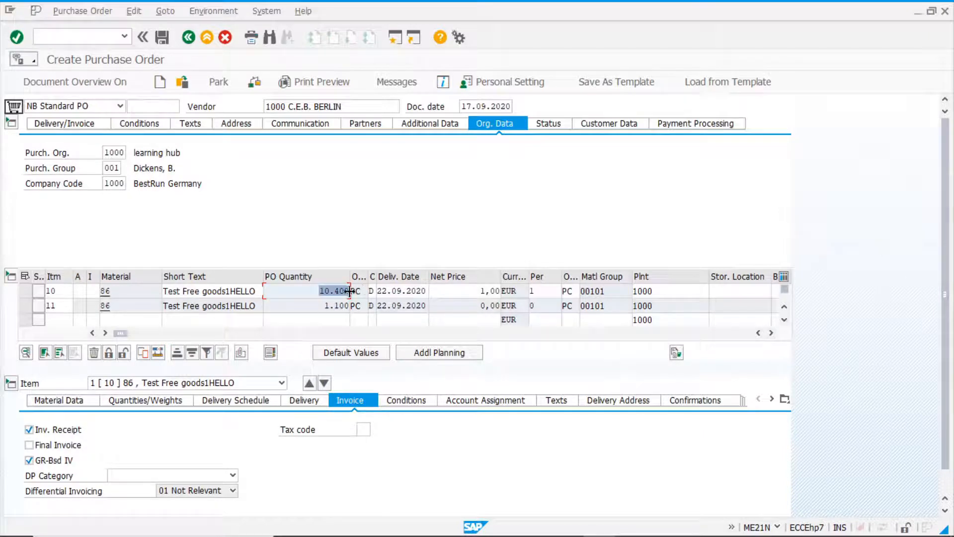
{"action": "double_click", "coordinate": [330, 306]}
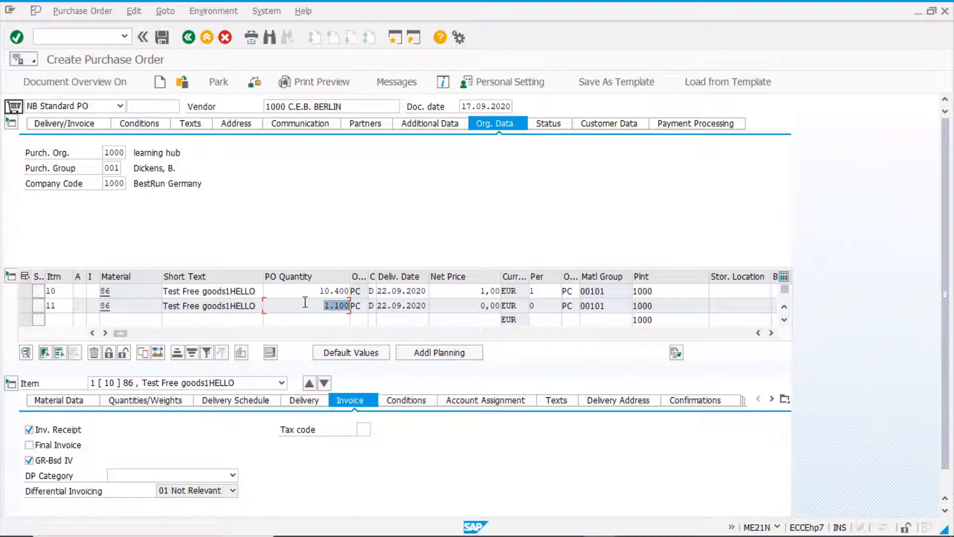
Change the calculation rule of the ZNR0 free goods record for vendor 1000 and material 86 to 3 Whole units, and save the record.
{"action": "key", "text": "alt+Tab"}
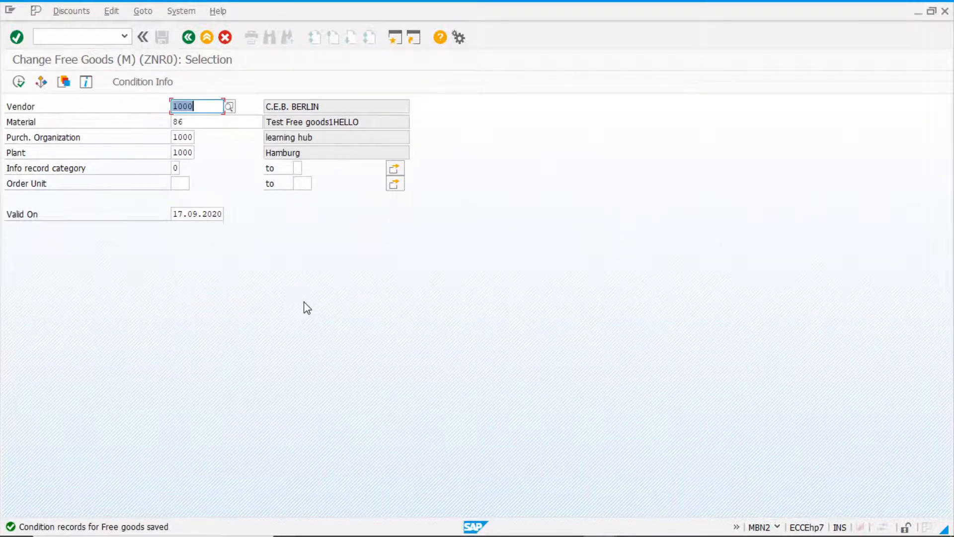
{"action": "left_click", "coordinate": [18, 82]}
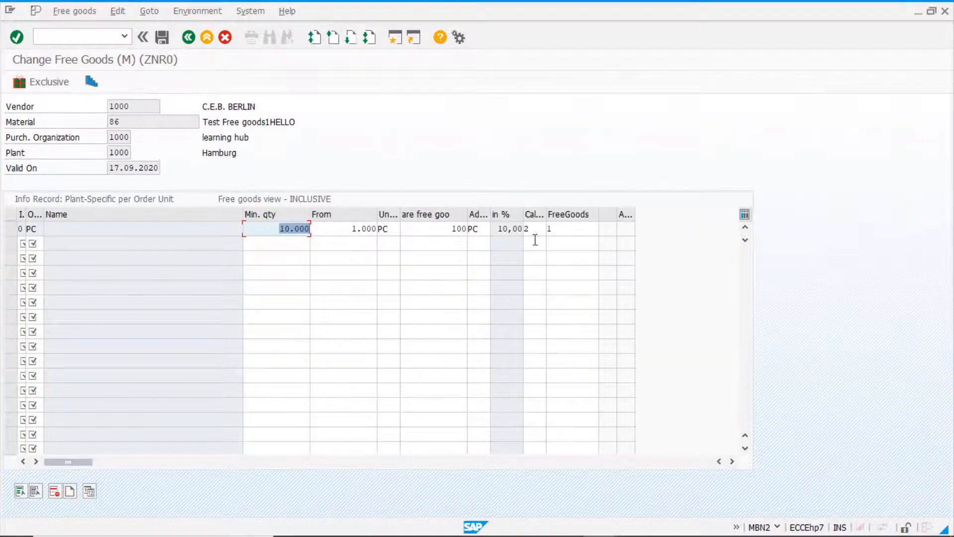
{"action": "left_click", "coordinate": [534, 229]}
{"action": "key", "text": "F4"}
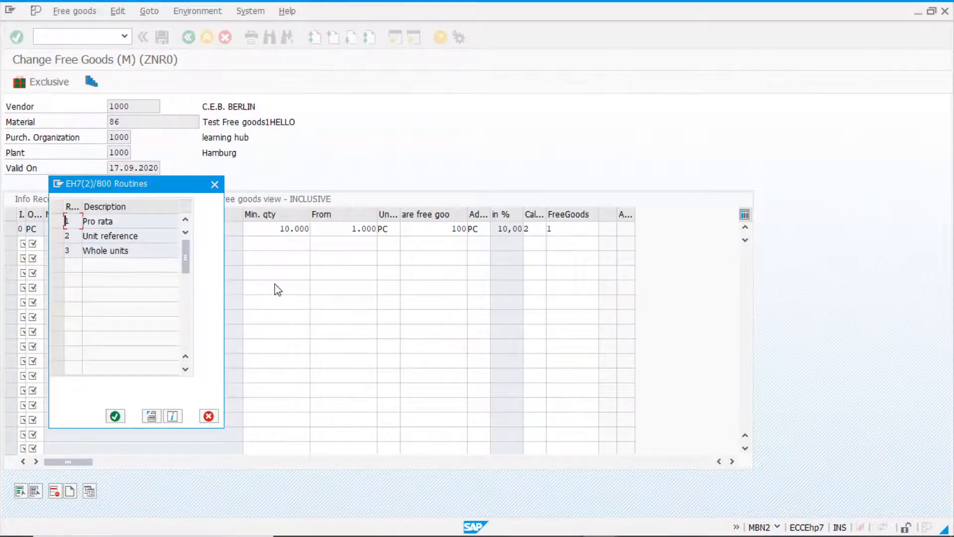
{"action": "left_click", "coordinate": [58, 251]}
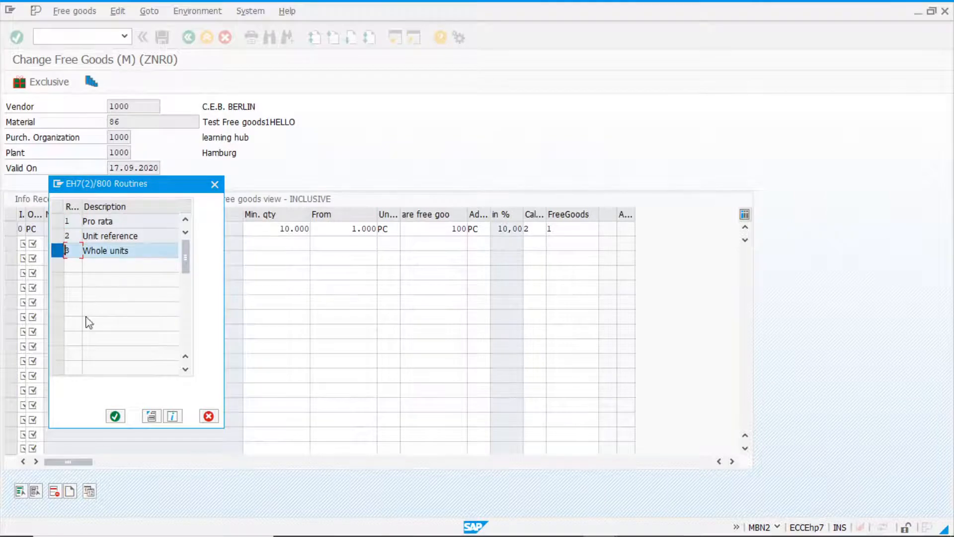
{"action": "left_click", "coordinate": [115, 416]}
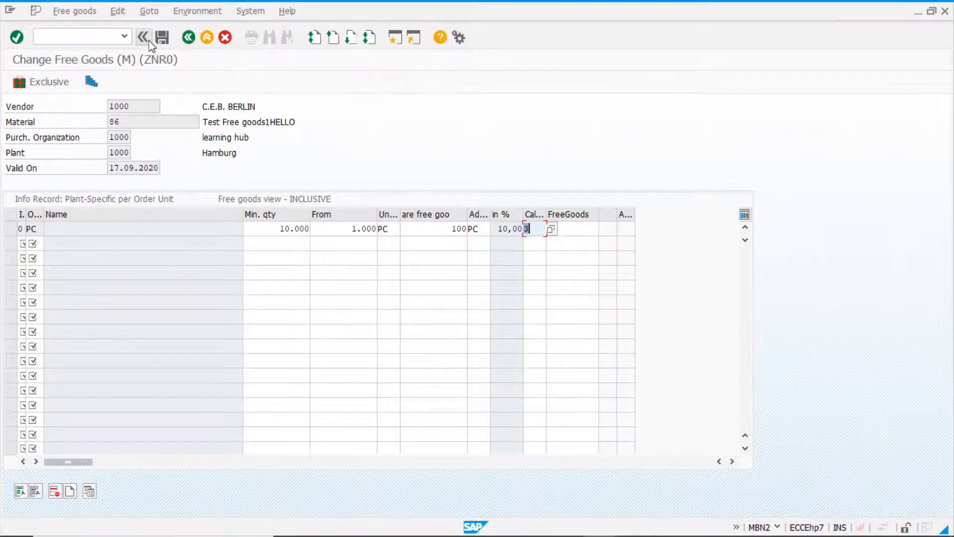
{"action": "left_click", "coordinate": [162, 37]}
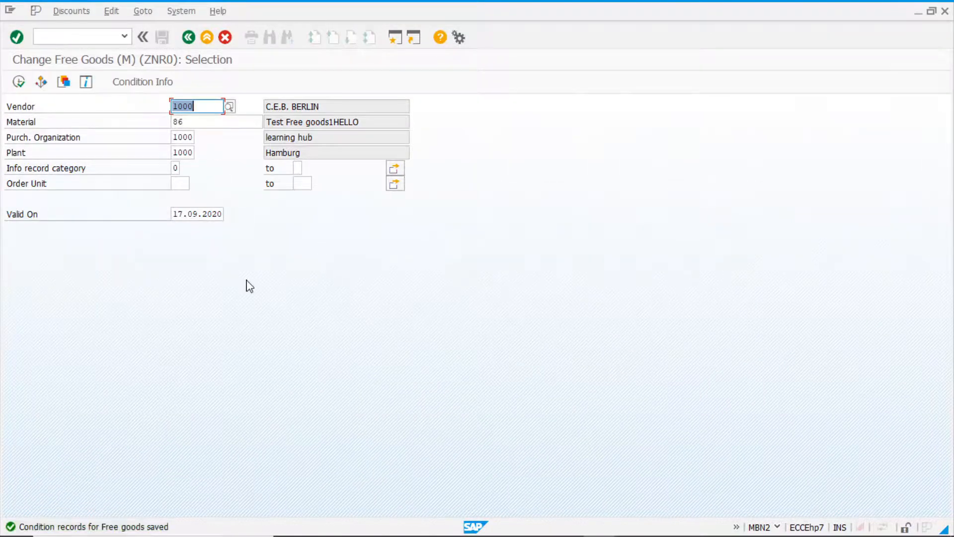
Discard the open purchase order draft without saving and start a new standard PO for vendor 1000.
{"action": "key", "text": "alt+Tab"}
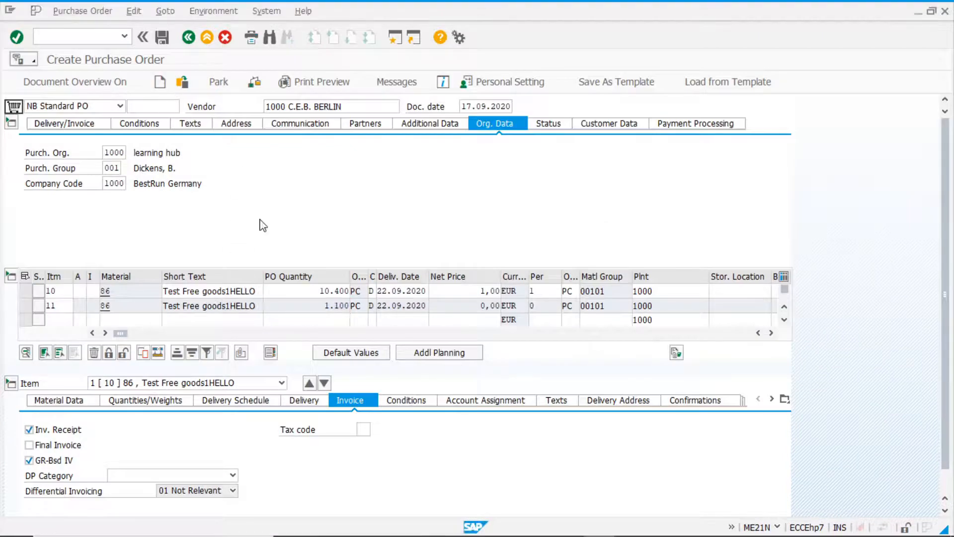
{"action": "key", "text": "F3"}
{"action": "left_click", "coordinate": [262, 252]}
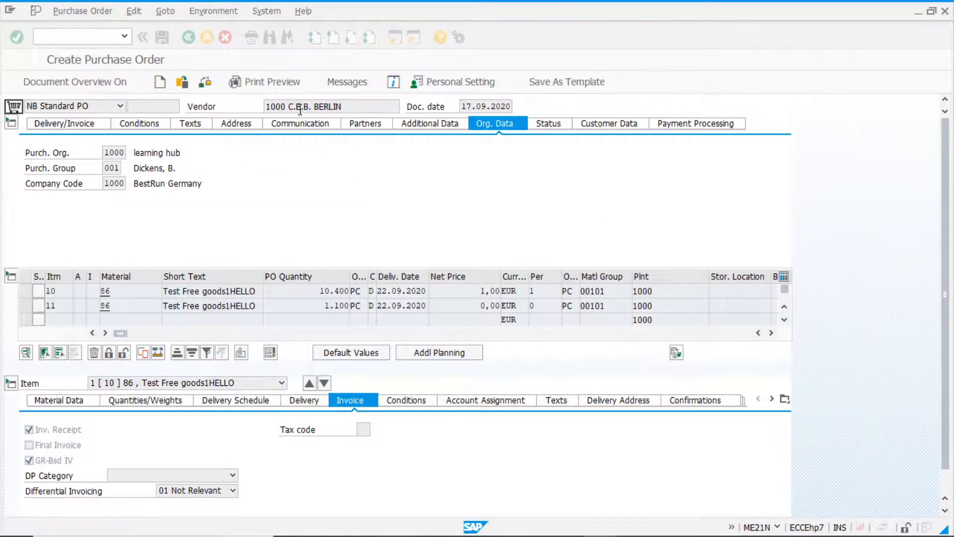
{"action": "left_click", "coordinate": [298, 106]}
{"action": "left_click", "coordinate": [299, 119]}
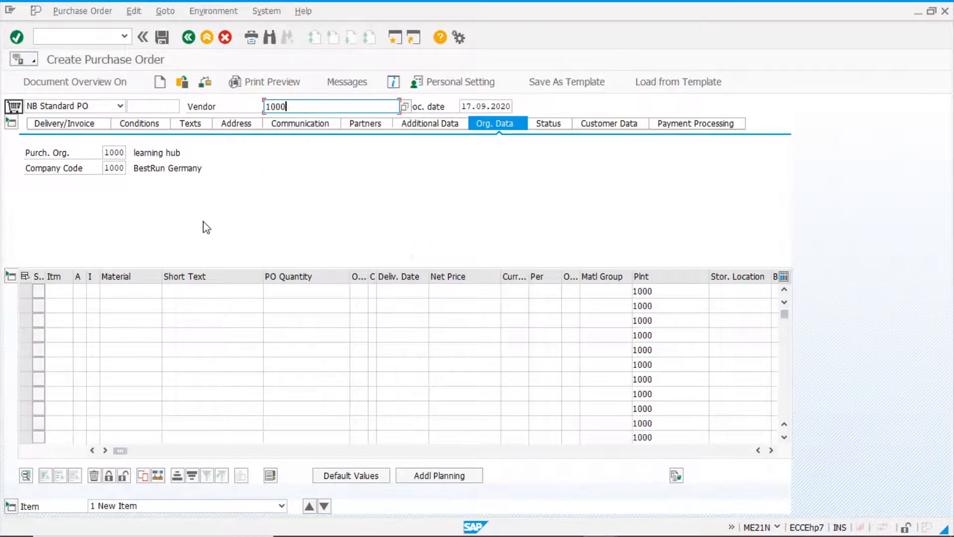
Enter an item for material 86 with PO quantity 10000 and check the free goods split under the whole units rule.
{"action": "left_click", "coordinate": [124, 292]}
{"action": "type", "text": "86"}
{"action": "left_click", "coordinate": [298, 292]}
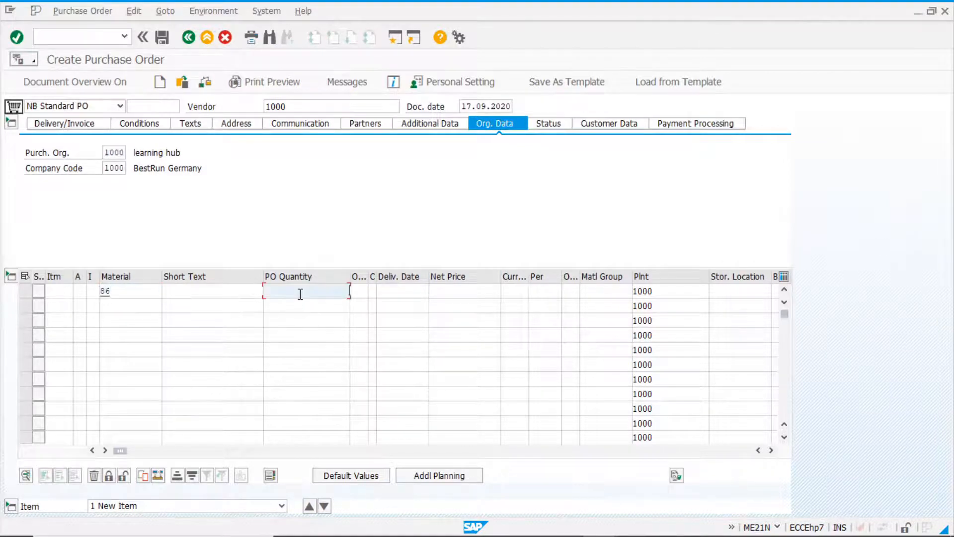
{"action": "left_click", "coordinate": [297, 338]}
{"action": "key", "text": "Return"}
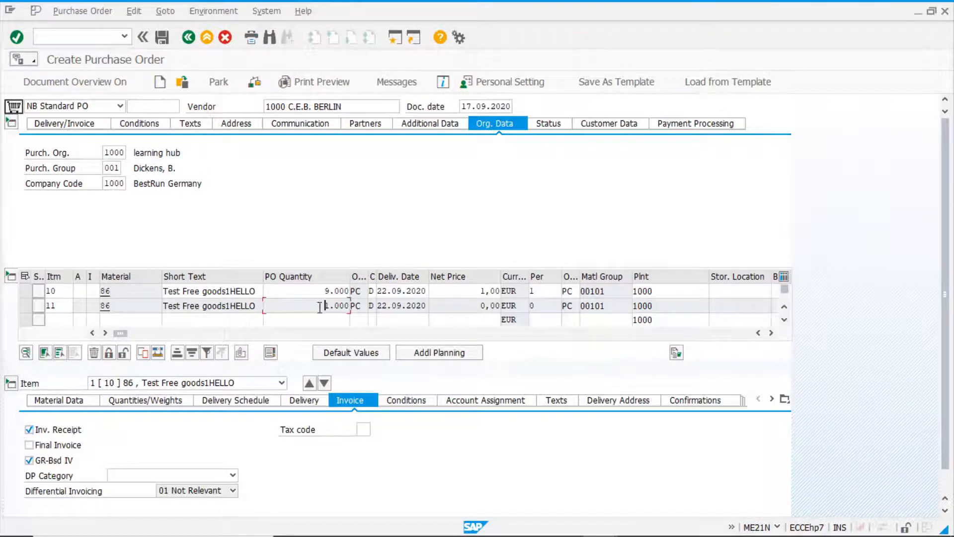
Test the whole units rule by setting item 10's PO quantity to 11000 and to 11500.
{"action": "double_click", "coordinate": [315, 292]}
{"action": "type", "text": "11000"}
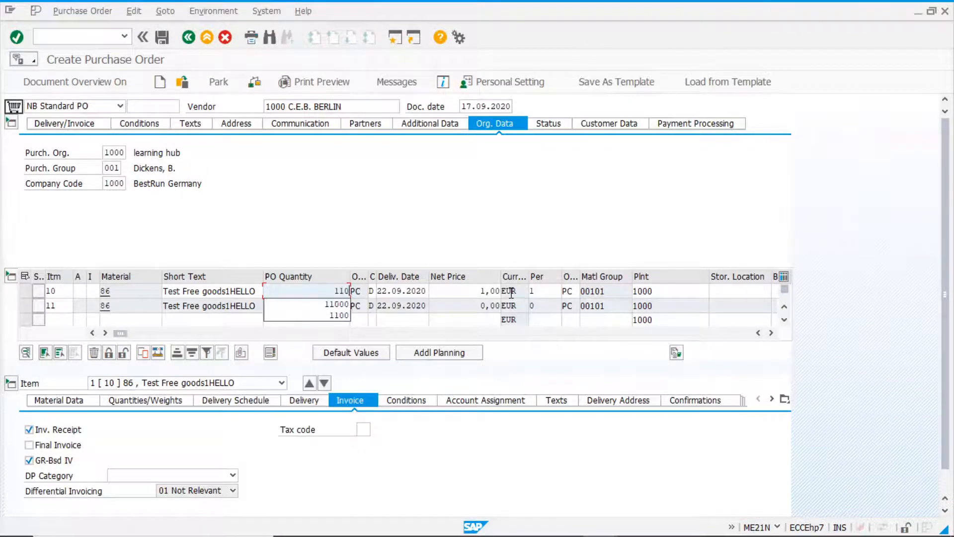
{"action": "key", "text": "Return"}
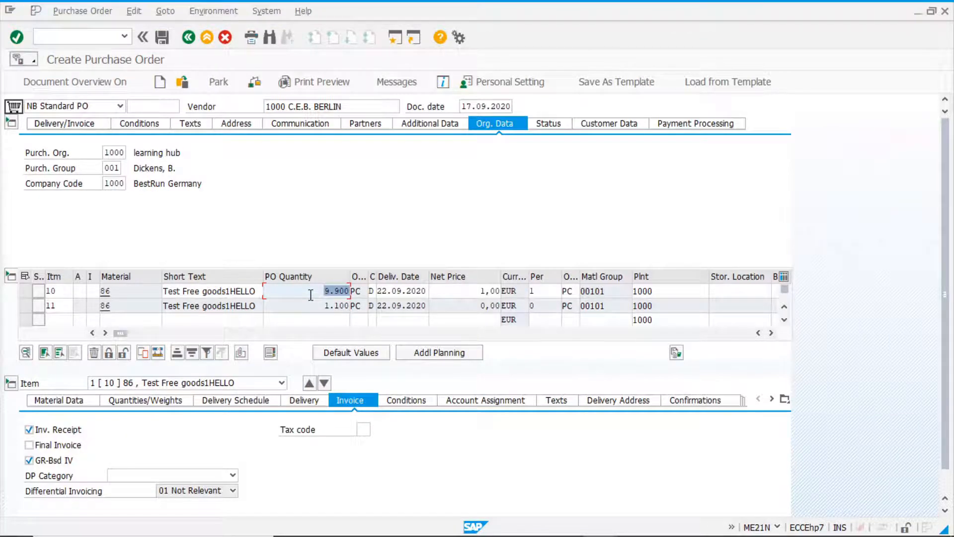
{"action": "type", "text": "11500"}
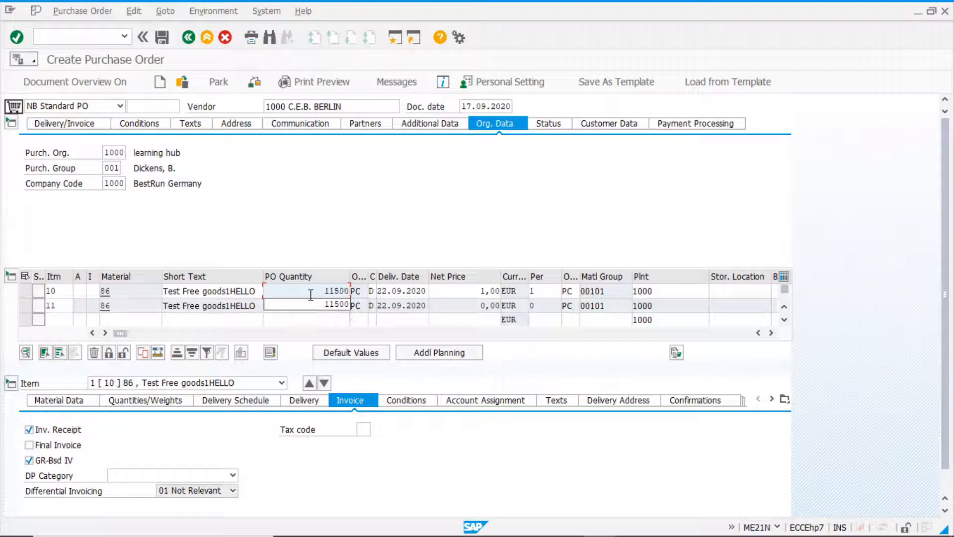
{"action": "key", "text": "Return"}
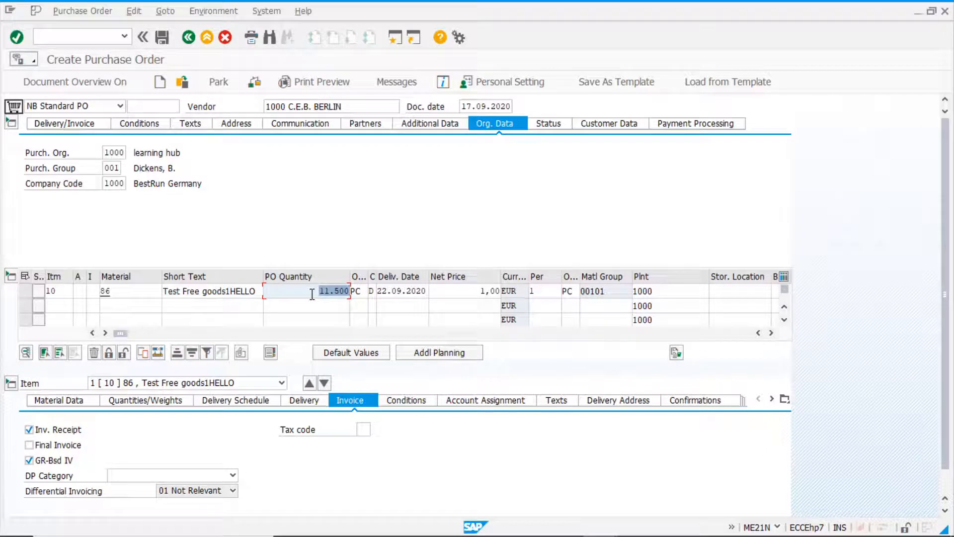
Set item 10's PO quantity to 12000, compare the free goods split, and return the quantity to 10000.
{"action": "type", "text": "11"}
{"action": "key", "text": "BackSpace"}
{"action": "type", "text": "2000"}
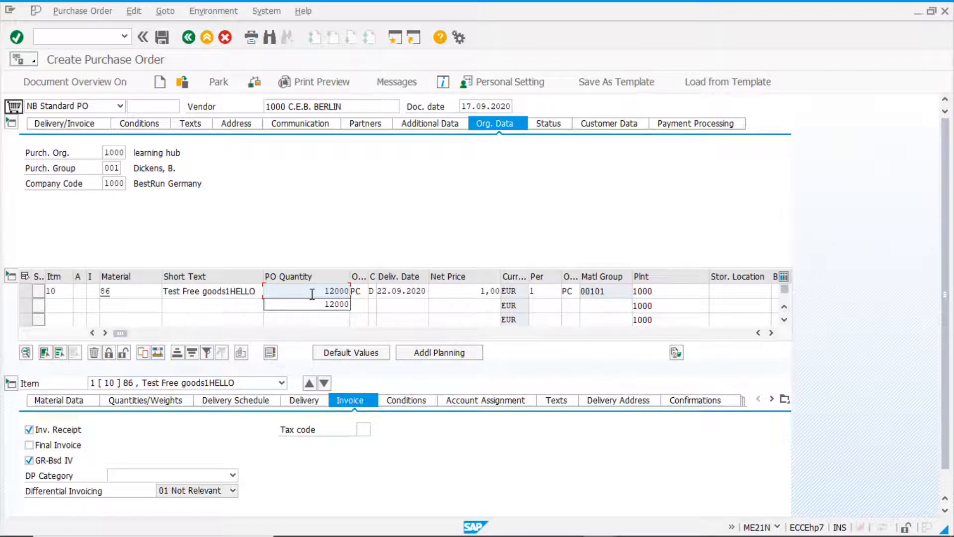
{"action": "key", "text": "Return"}
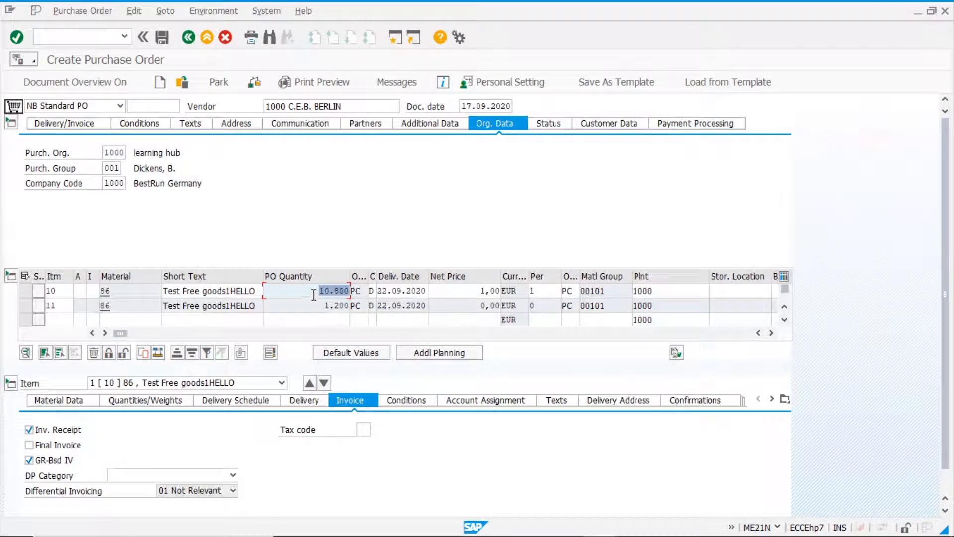
{"action": "type", "text": "10000"}
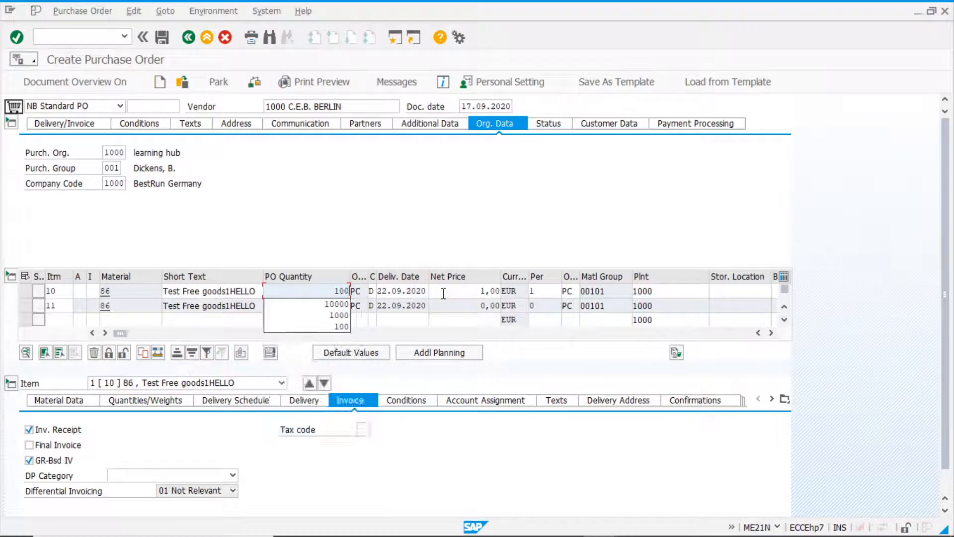
{"action": "key", "text": "Return"}
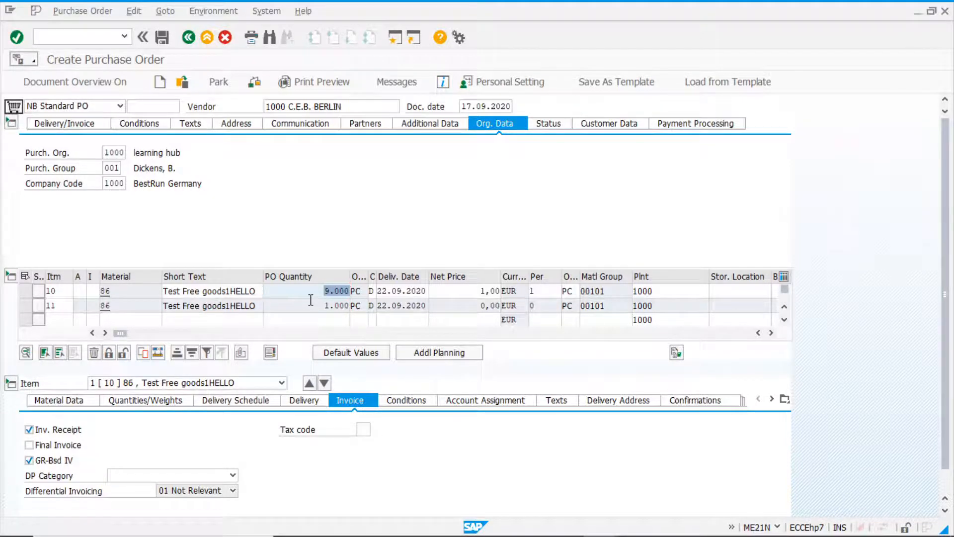
Reopen the ZNR0 free goods record for vendor 1000 and material 86 and switch it to the exclusive view.
{"action": "key", "text": "alt+Tab"}
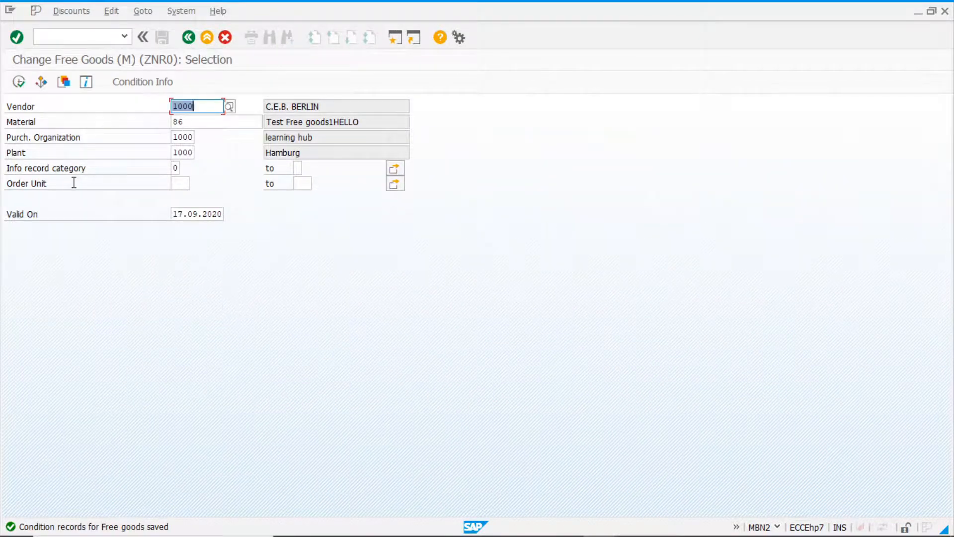
{"action": "key", "text": "F3"}
{"action": "key", "text": "Return"}
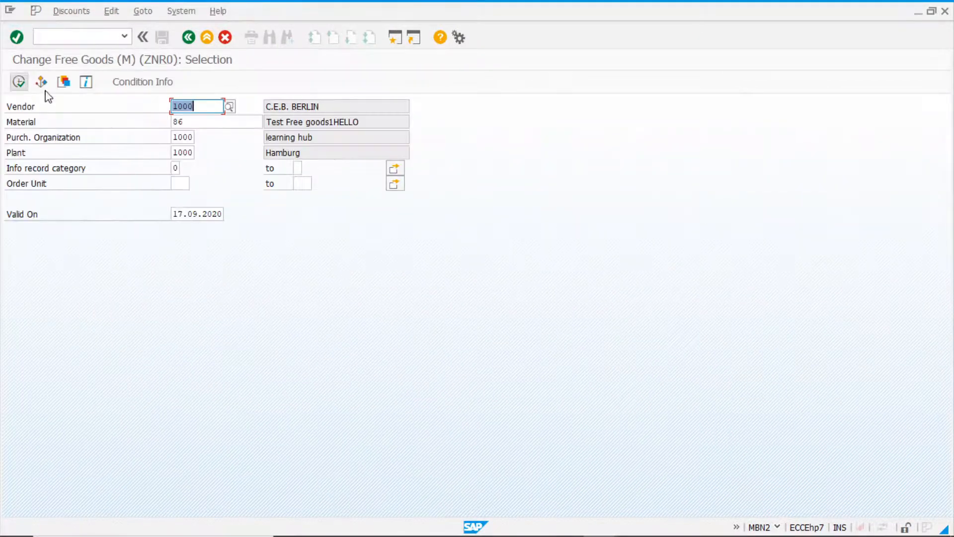
{"action": "left_click", "coordinate": [20, 84]}
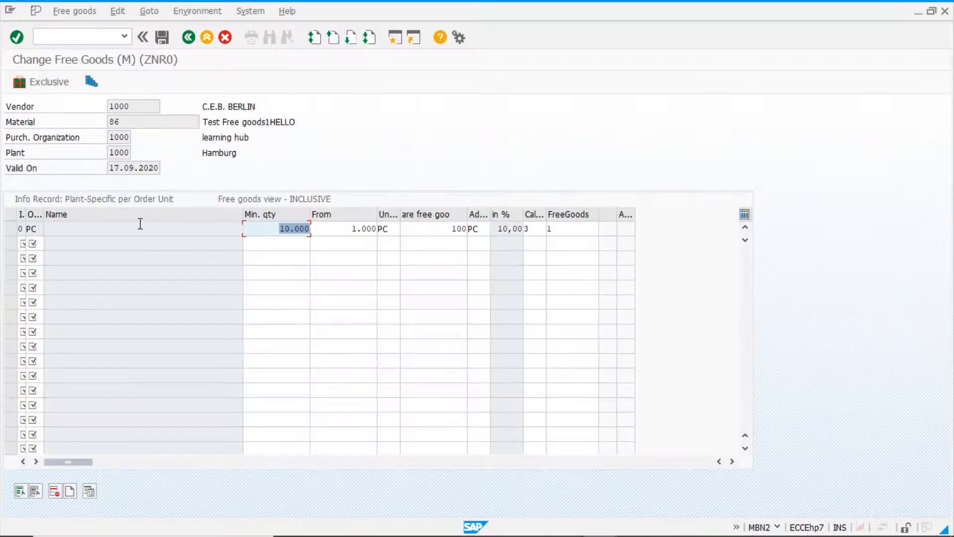
{"action": "left_click", "coordinate": [47, 83]}
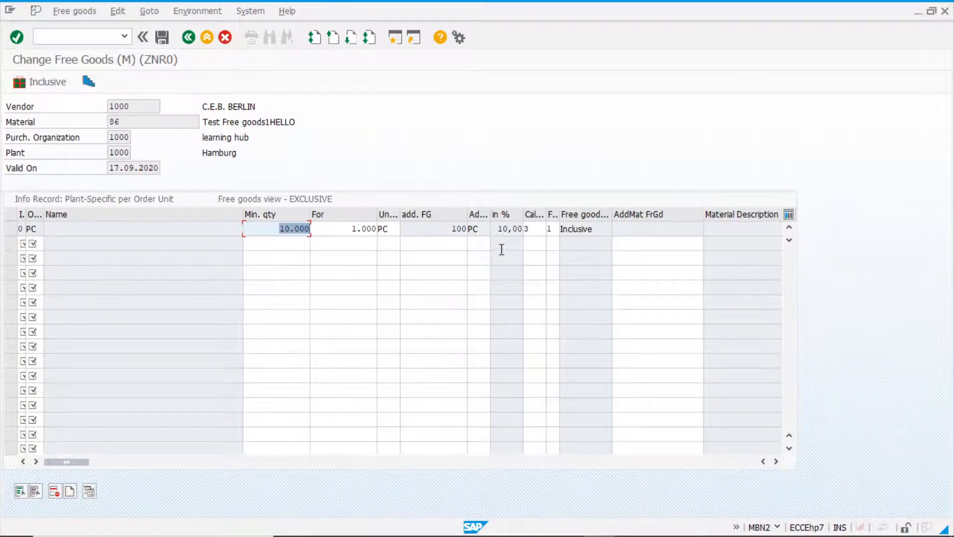
Set the free goods category of the material 86 record to 2 Exclusive.
{"action": "left_click", "coordinate": [553, 231]}
{"action": "left_click", "coordinate": [565, 230]}
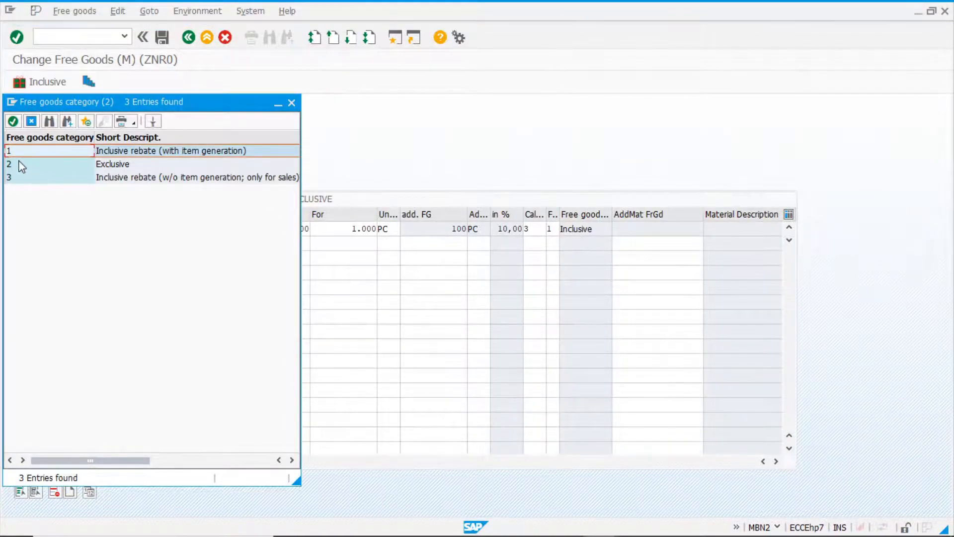
{"action": "left_click", "coordinate": [24, 165]}
{"action": "double_click", "coordinate": [34, 164]}
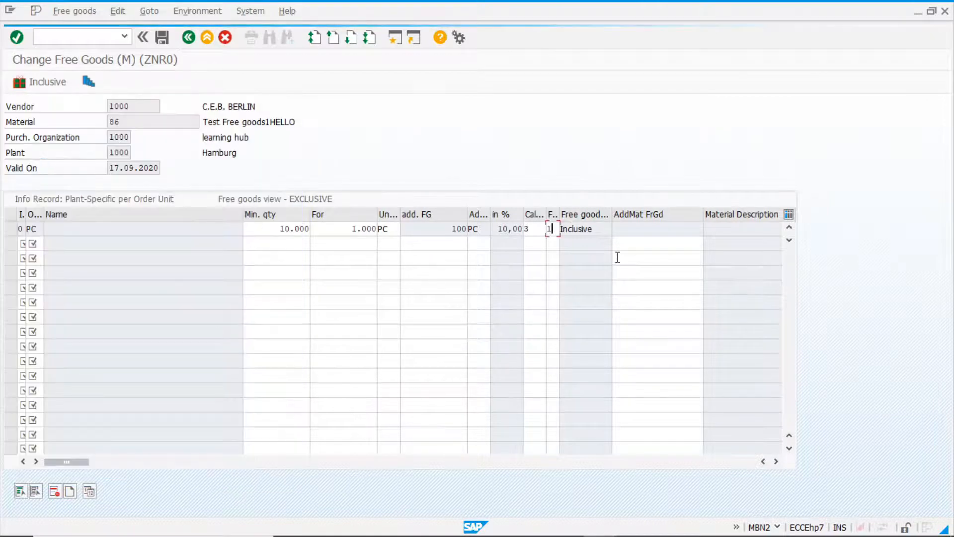
{"action": "key", "text": "Return"}
{"action": "left_click", "coordinate": [598, 230]}
Set the record's calculation rule to 1 Pro rata, review its reference and additional free goods quantities, and save it.
{"action": "left_click", "coordinate": [534, 229]}
{"action": "type", "text": "1"}
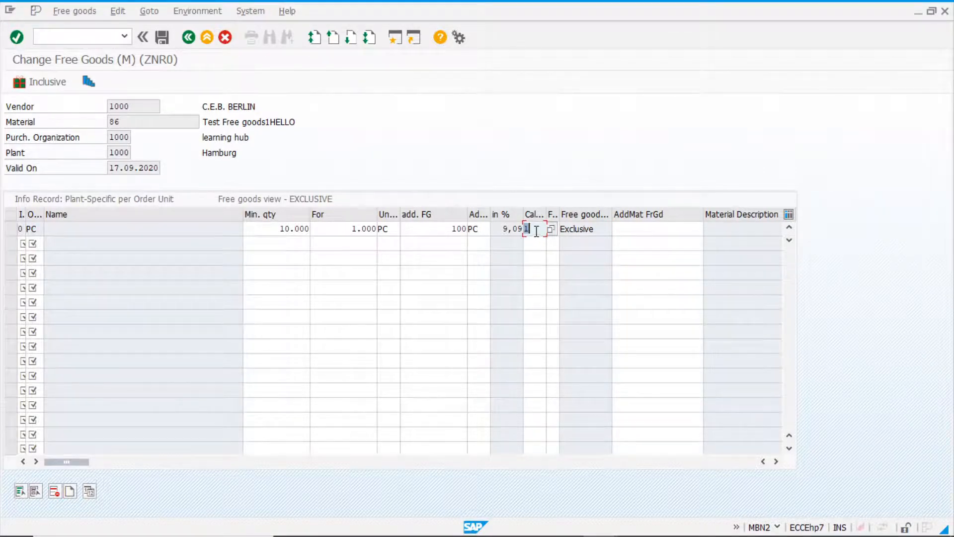
{"action": "left_click", "coordinate": [539, 230]}
{"action": "left_click", "coordinate": [498, 229]}
{"action": "double_click", "coordinate": [434, 229]}
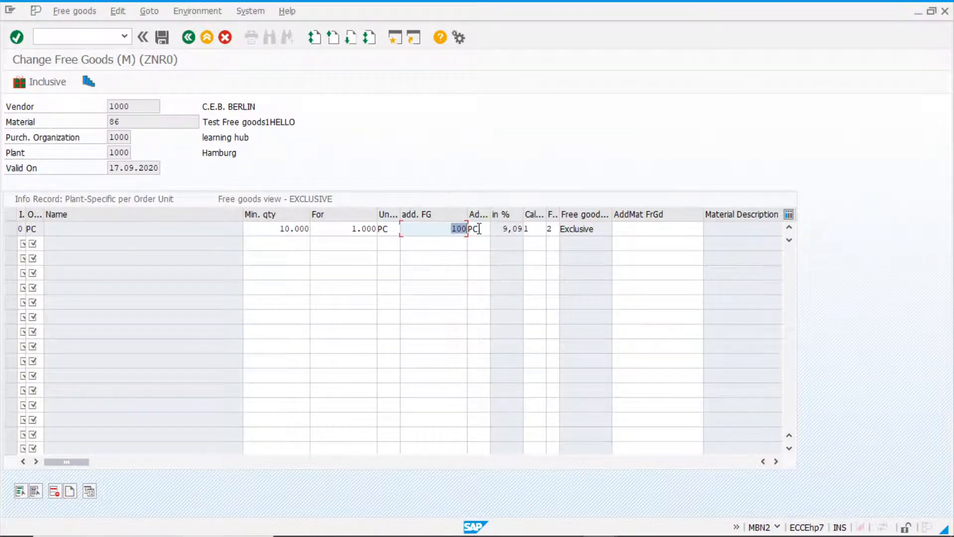
{"action": "double_click", "coordinate": [348, 229]}
{"action": "double_click", "coordinate": [452, 229]}
{"action": "left_click", "coordinate": [438, 230]}
{"action": "left_click", "coordinate": [162, 37]}
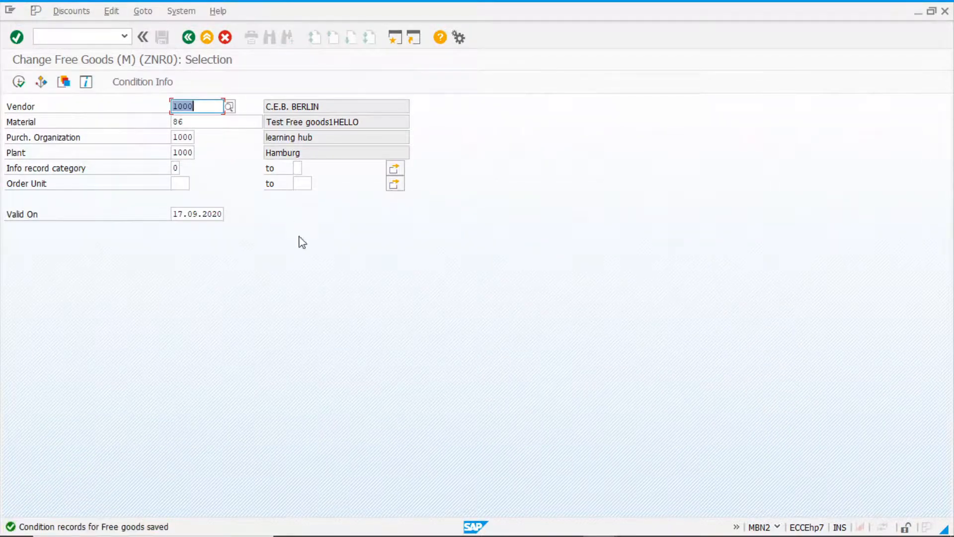
Discard the current purchase order without saving and begin a new standard PO for vendor 1000.
{"action": "key", "text": "alt+Tab"}
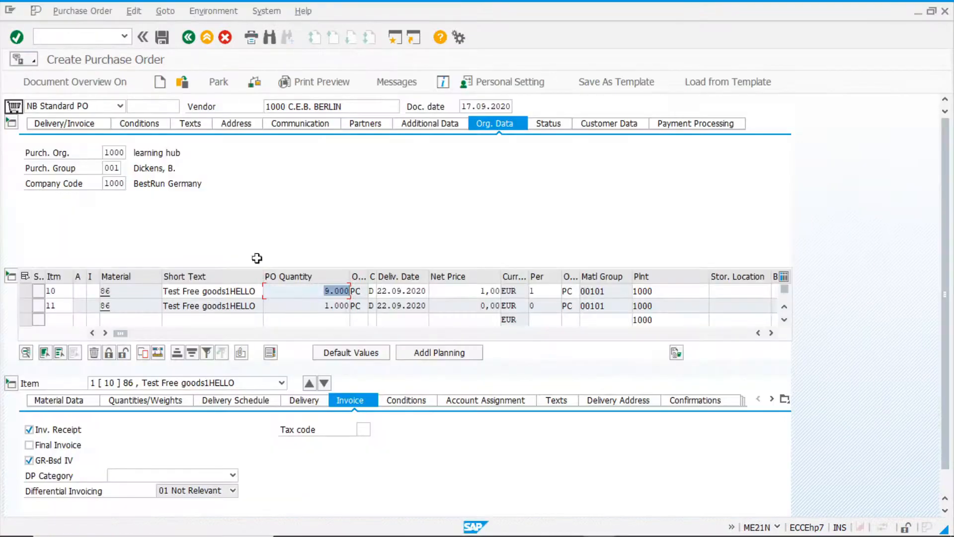
{"action": "left_click", "coordinate": [160, 82]}
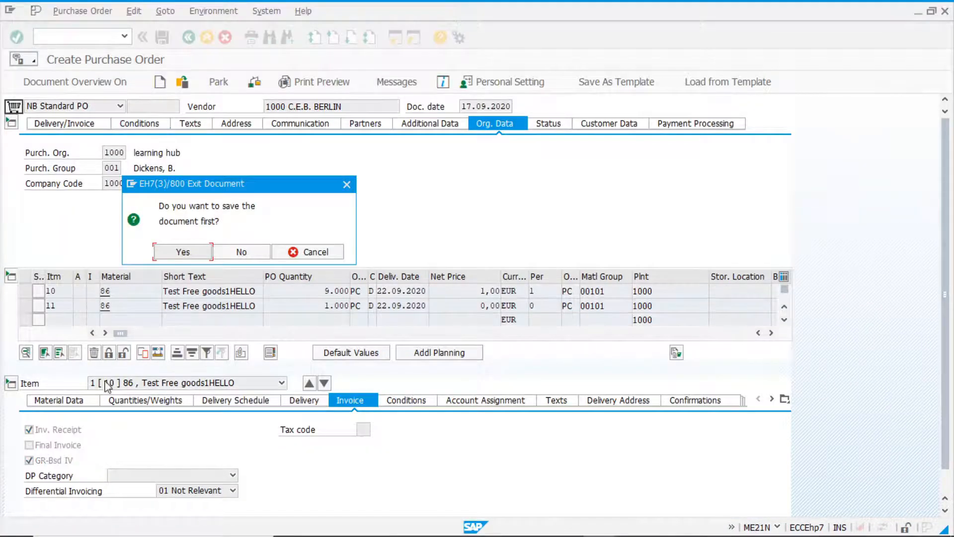
{"action": "left_click", "coordinate": [251, 252]}
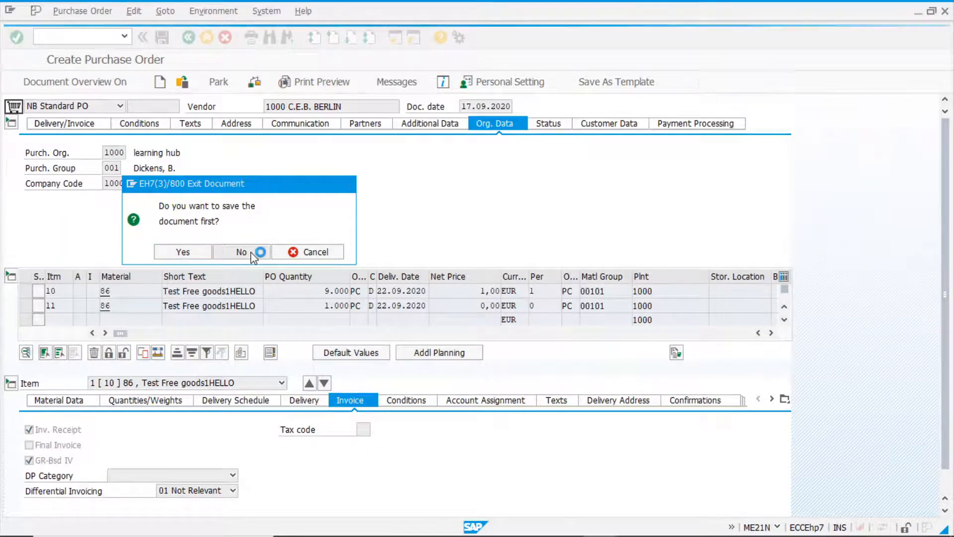
{"action": "left_click", "coordinate": [299, 107]}
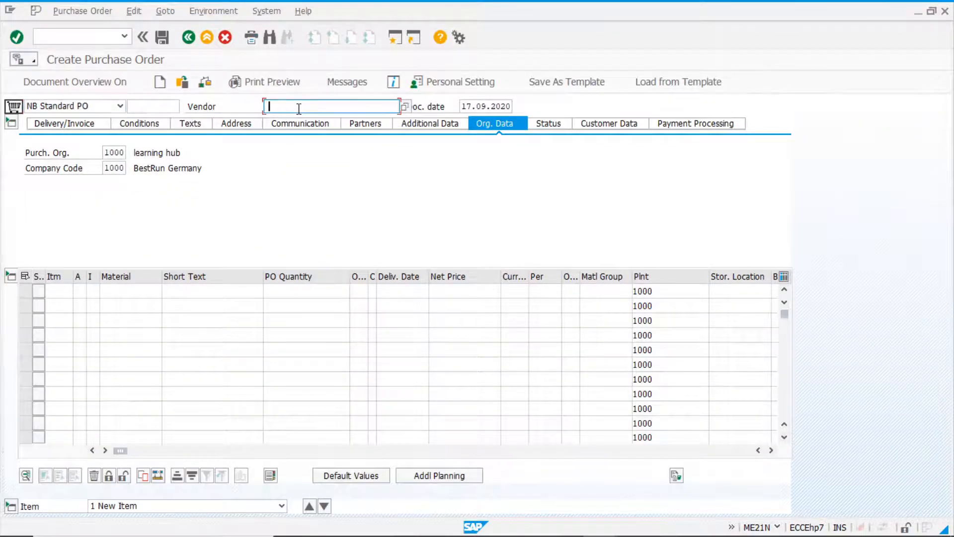
{"action": "left_click", "coordinate": [276, 119]}
Add an item for material 86 with a quantity of 10000 to the purchase order.
{"action": "left_click", "coordinate": [130, 289]}
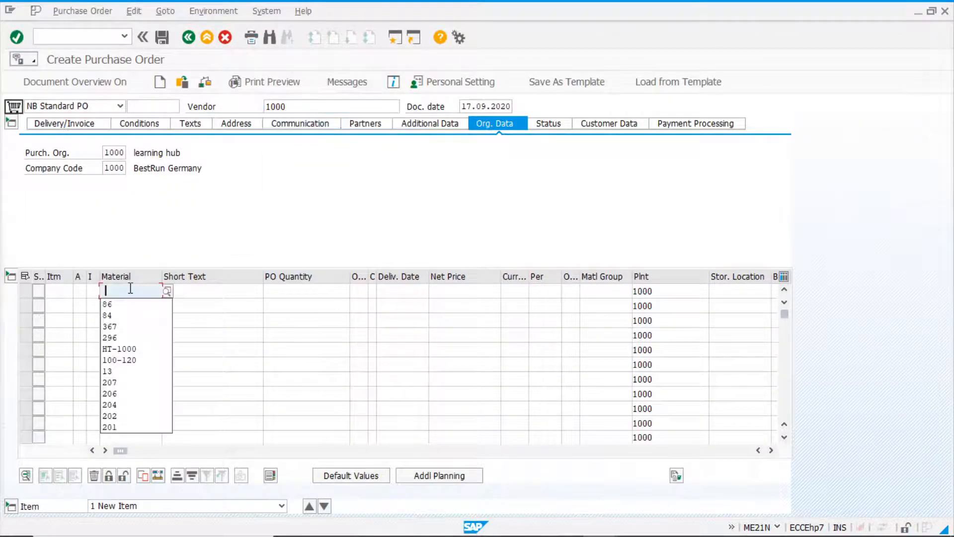
{"action": "left_click", "coordinate": [132, 304]}
{"action": "left_click", "coordinate": [284, 292]}
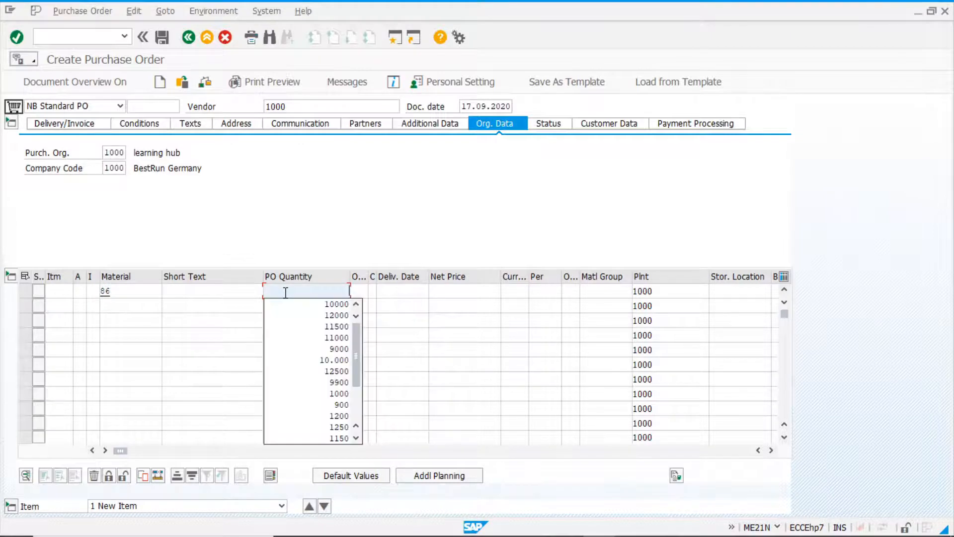
{"action": "left_click", "coordinate": [288, 304]}
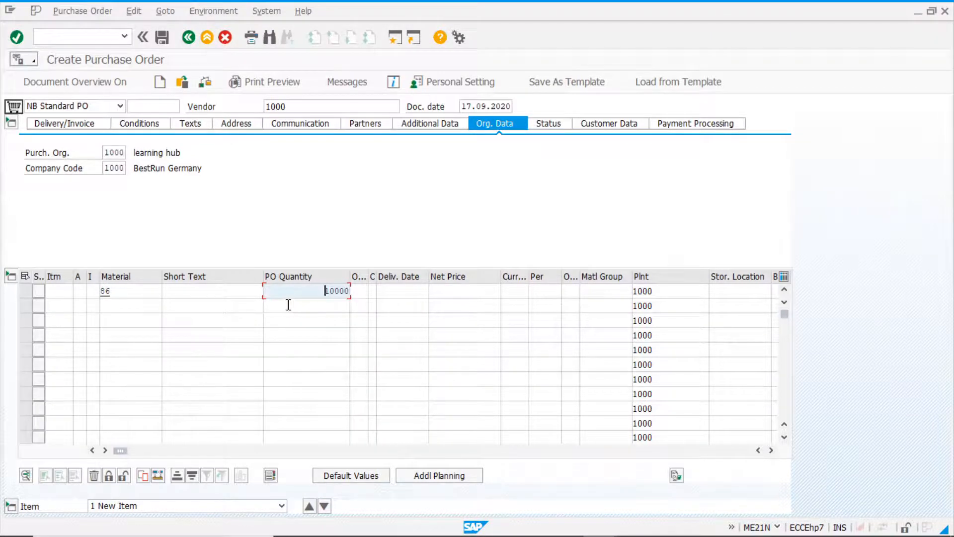
{"action": "key", "text": "Return"}
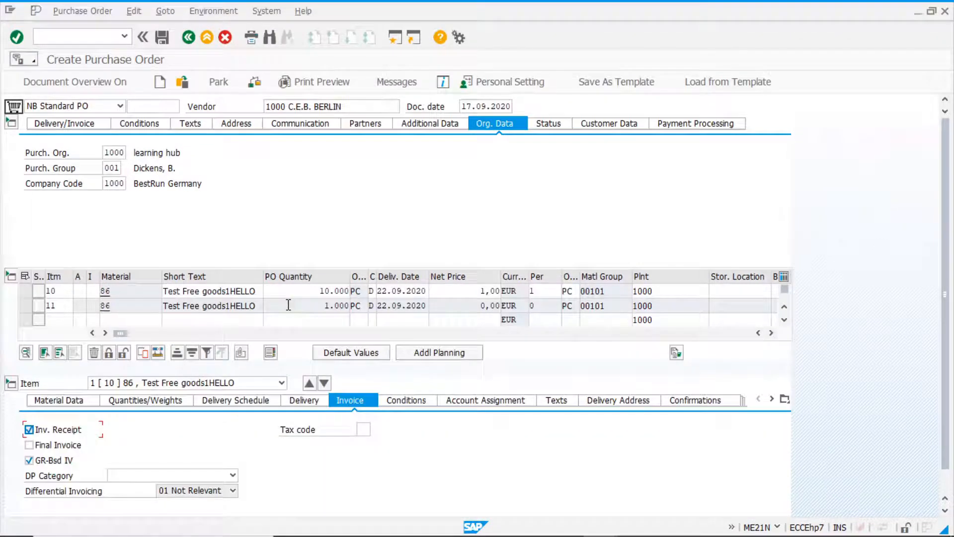
Compare the order quantities of main item 10 and its free goods item 11.
{"action": "left_click", "coordinate": [308, 292]}
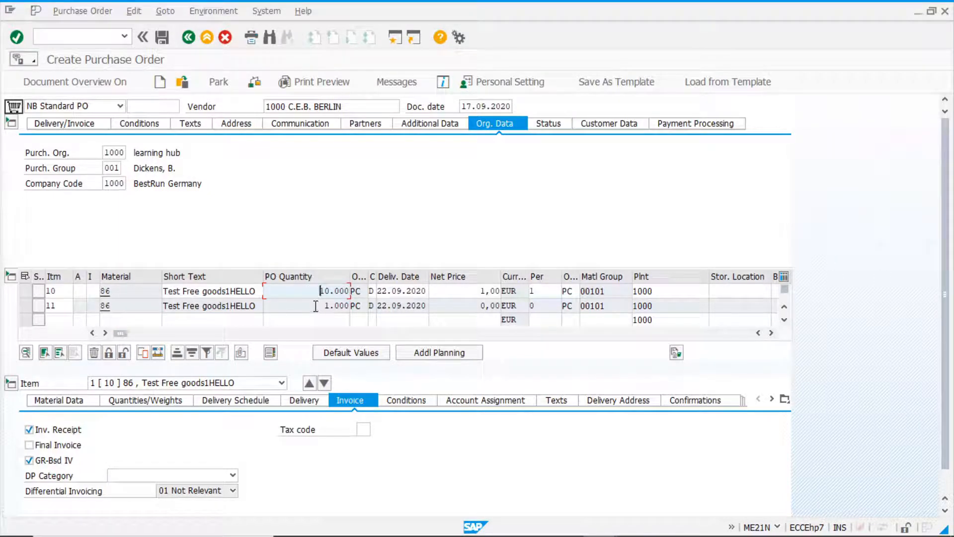
{"action": "left_click", "coordinate": [316, 306]}
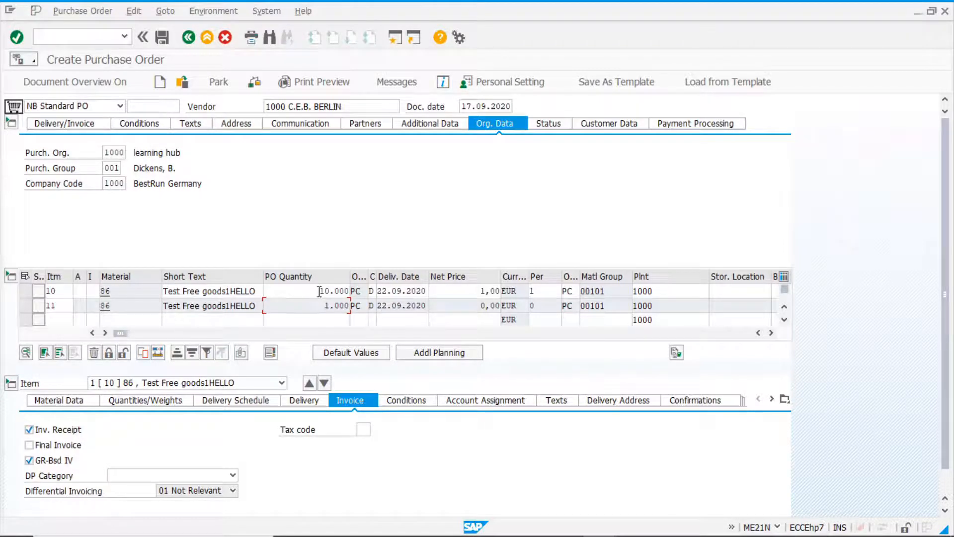
{"action": "left_click", "coordinate": [320, 291]}
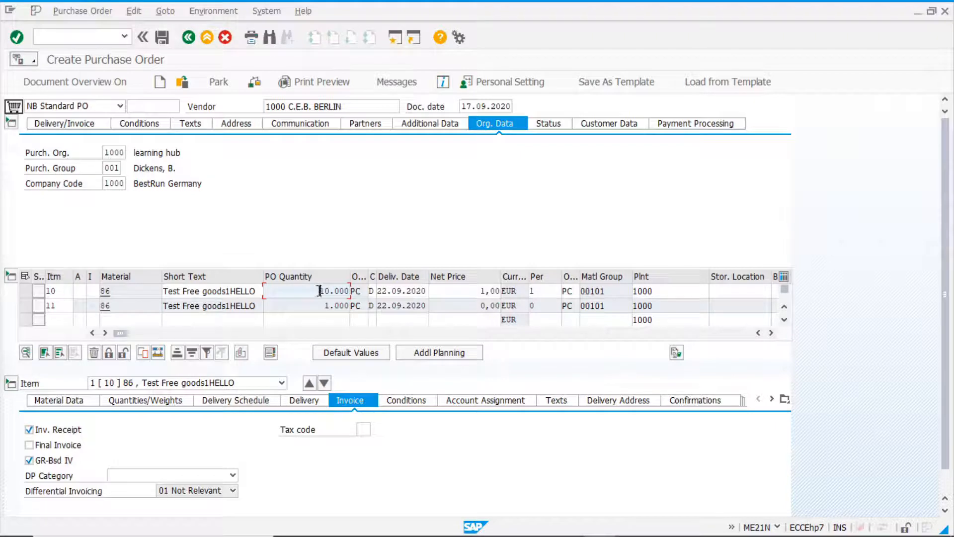
{"action": "left_click_drag", "start_coordinate": [321, 290], "coordinate": [394, 289]}
{"action": "left_click", "coordinate": [319, 306]}
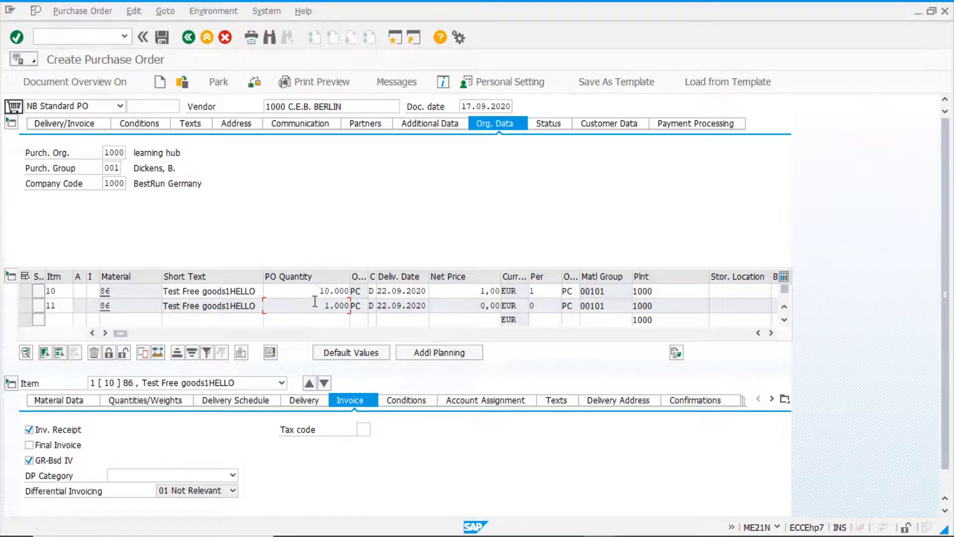
Look up the meaning of item 11's subitem category in its value list, and compare the material numbers of both items.
{"action": "left_click_drag", "start_coordinate": [122, 333], "coordinate": [421, 344]}
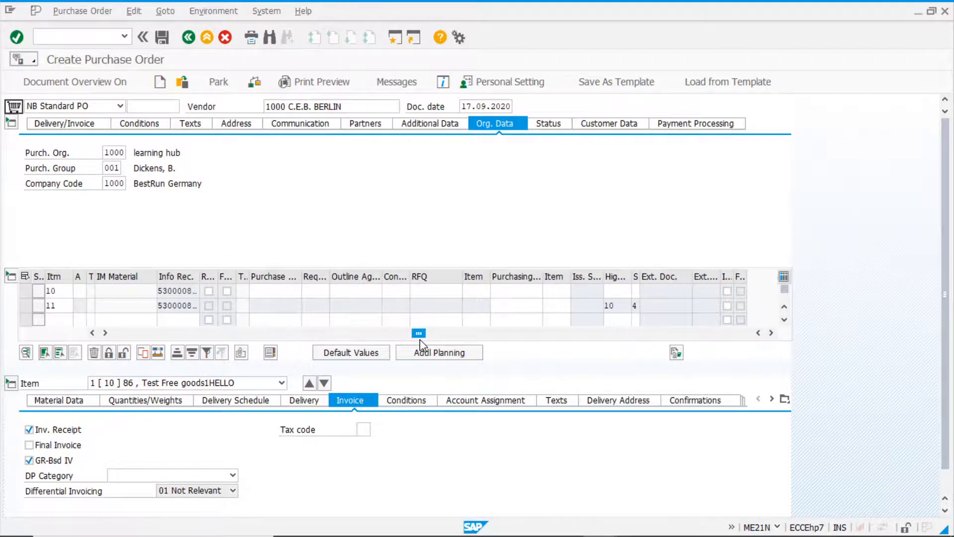
{"action": "left_click", "coordinate": [638, 307]}
{"action": "key", "text": "Return"}
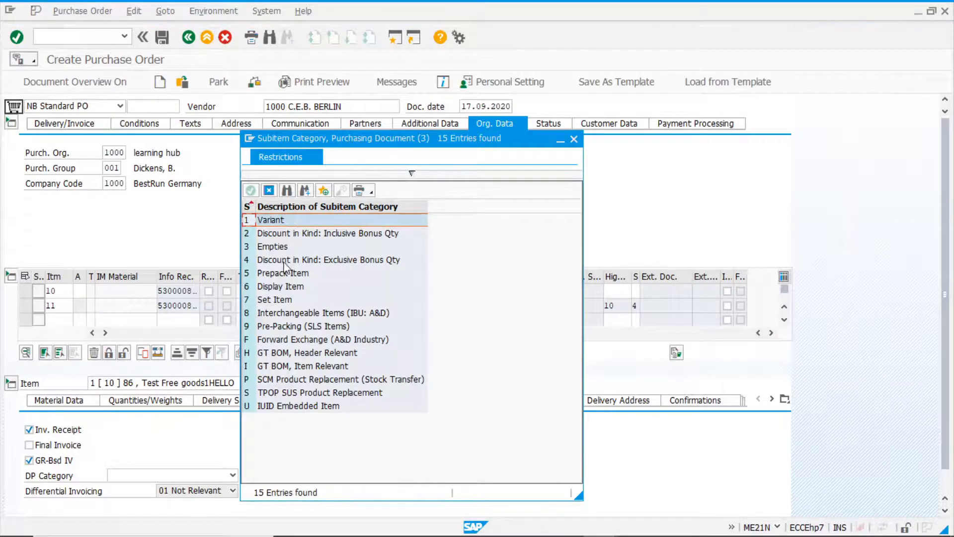
{"action": "left_click", "coordinate": [284, 261]}
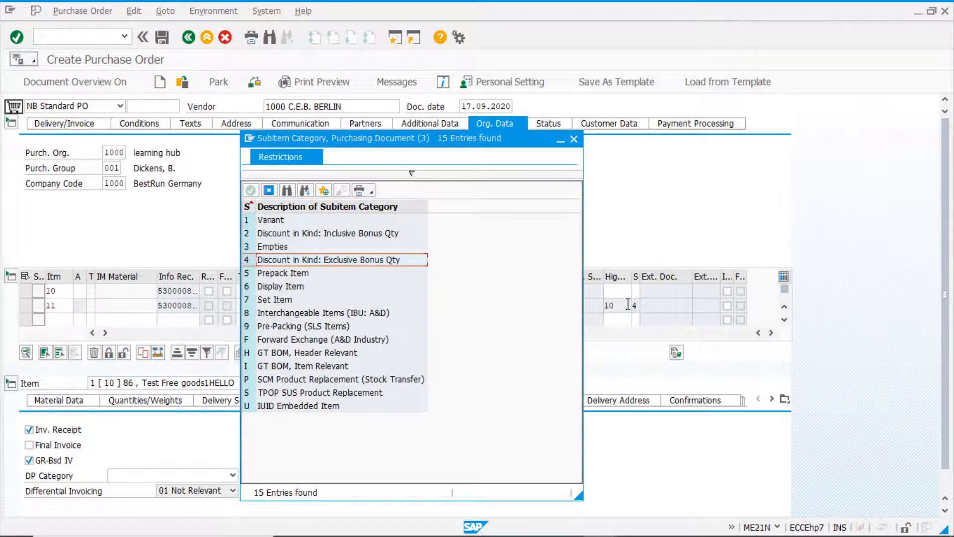
{"action": "left_click", "coordinate": [574, 139]}
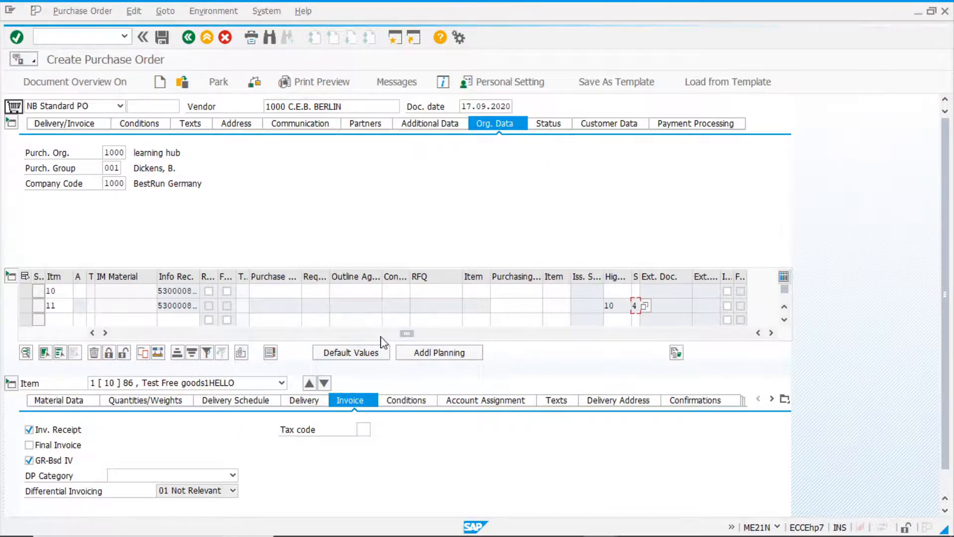
{"action": "left_click_drag", "start_coordinate": [406, 333], "coordinate": [105, 340]}
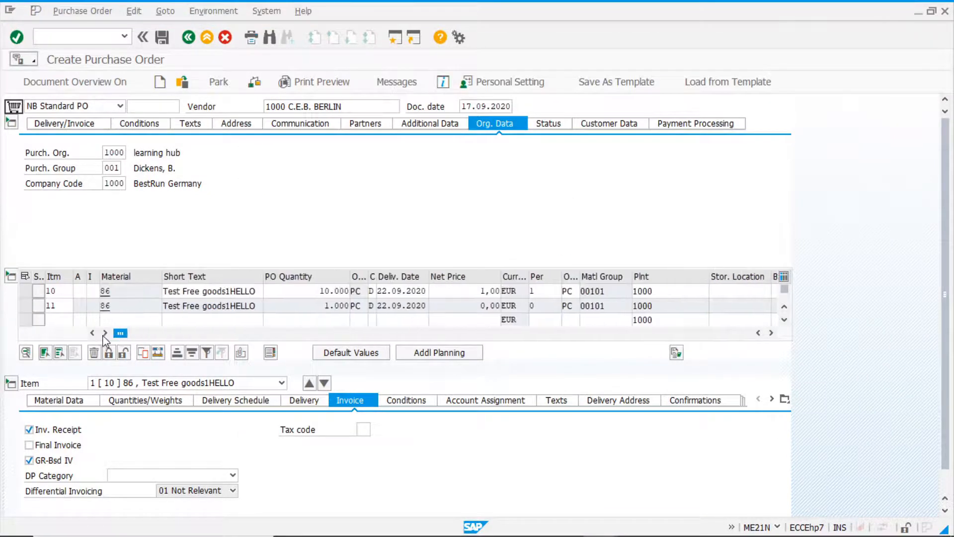
{"action": "left_click", "coordinate": [125, 292]}
{"action": "left_click", "coordinate": [126, 305]}
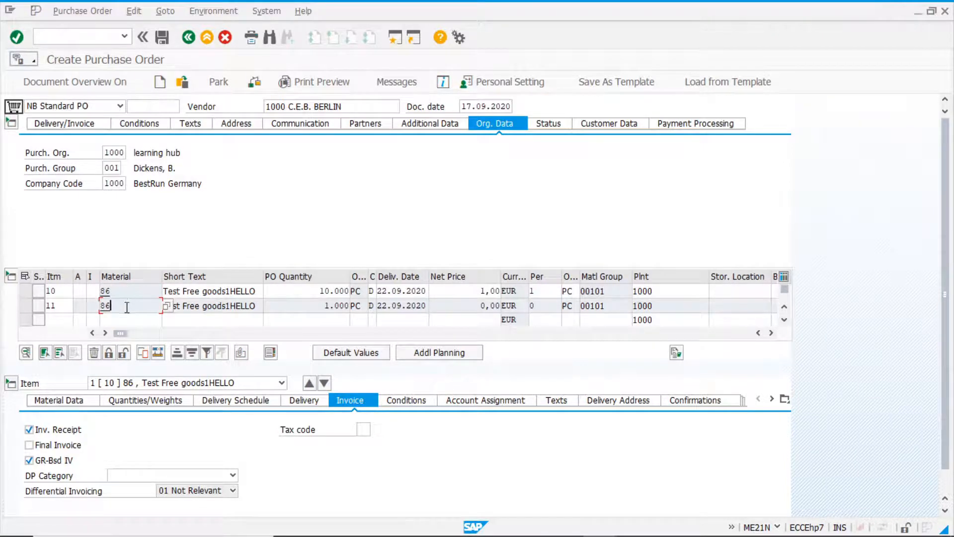
Reopen the ZNR0 free goods record for vendor 1000 and material 86 in the exclusive view and set its additional free goods material to 91.
{"action": "key", "text": "alt+Tab"}
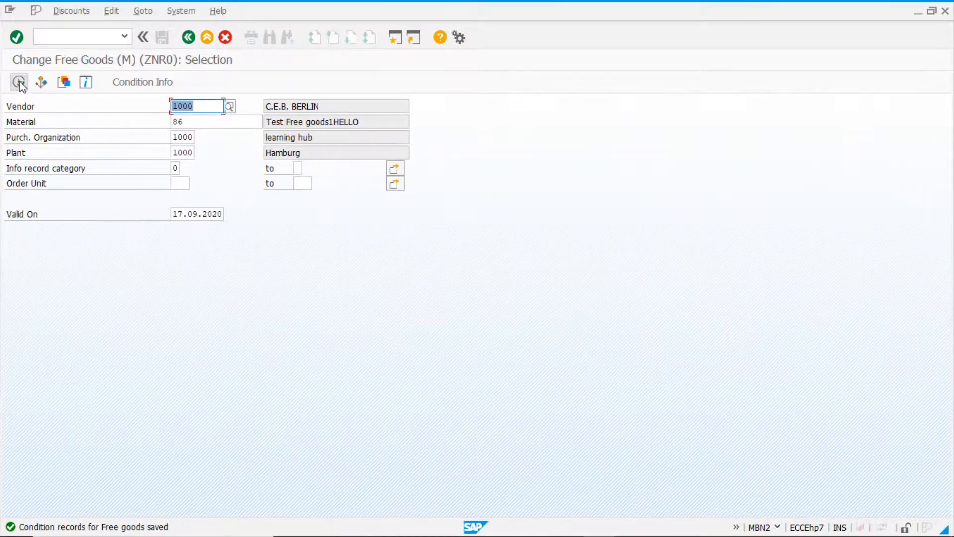
{"action": "left_click", "coordinate": [18, 82]}
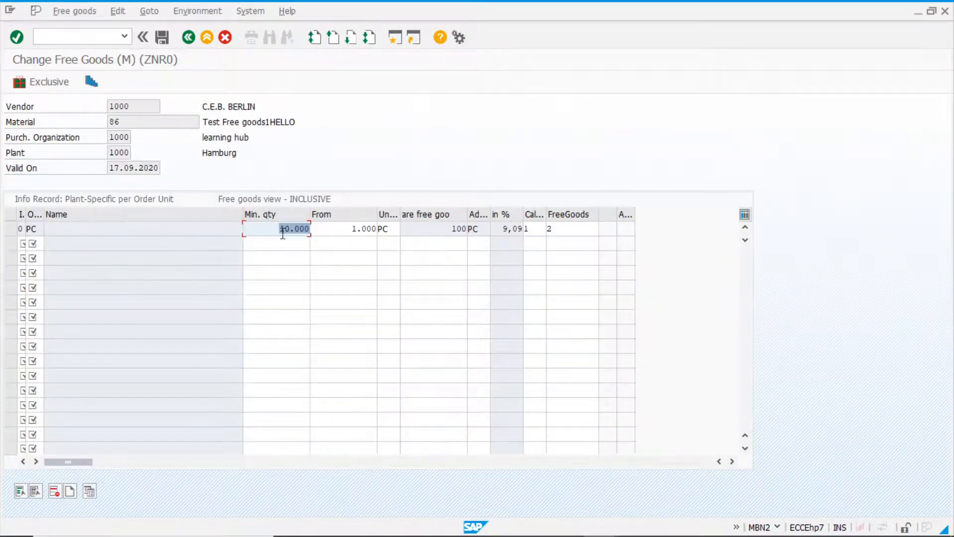
{"action": "left_click", "coordinate": [34, 82]}
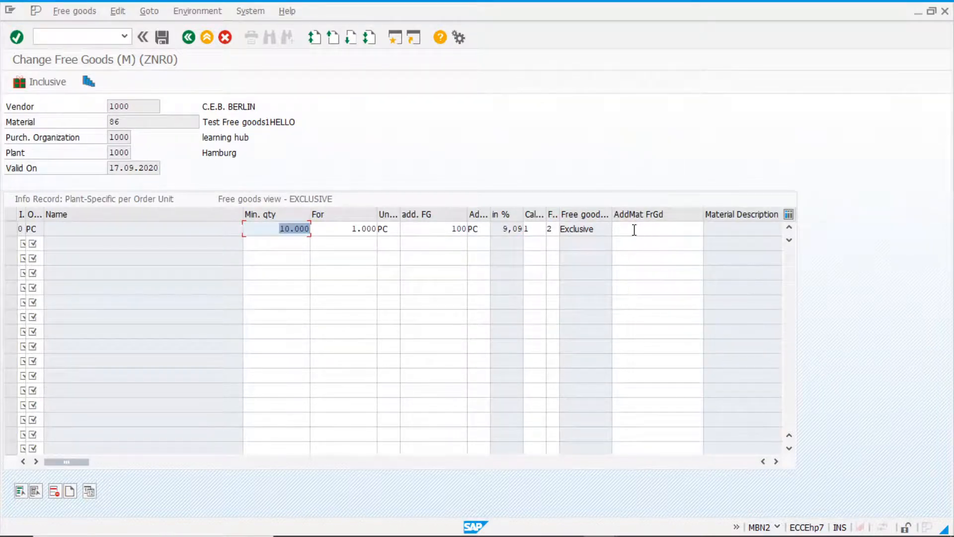
{"action": "left_click", "coordinate": [633, 229]}
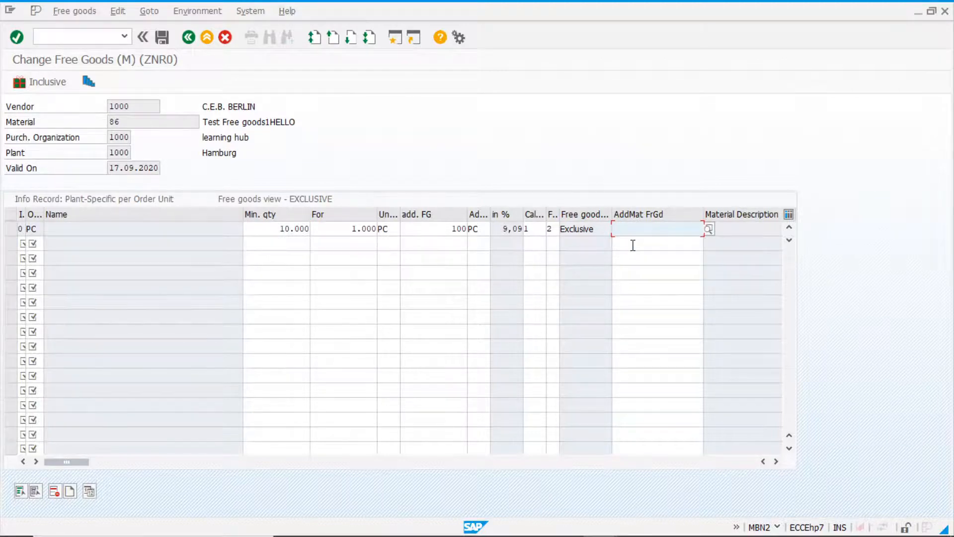
{"action": "type", "text": "91"}
{"action": "key", "text": "Return"}
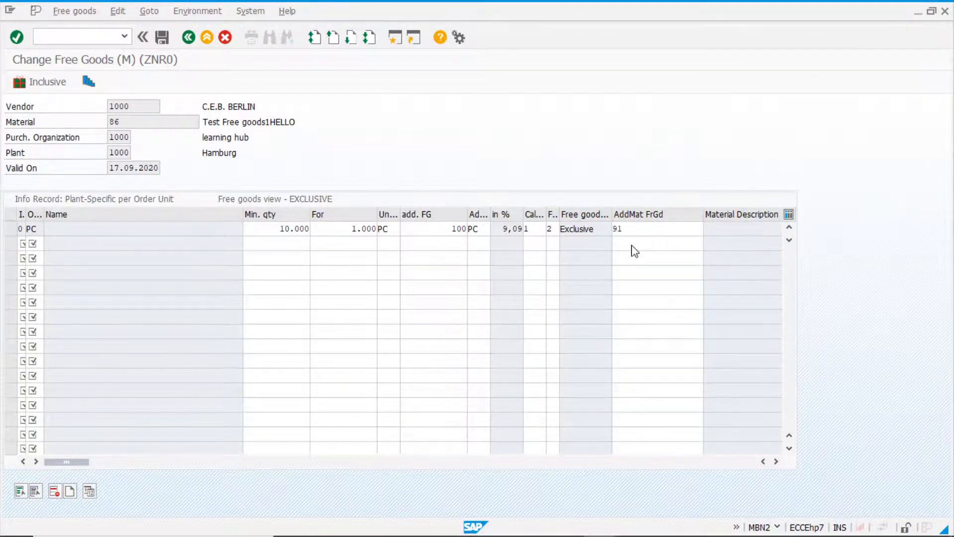
Check the record's ordered material against the additional free goods material, and save the free goods record.
{"action": "left_click", "coordinate": [639, 231]}
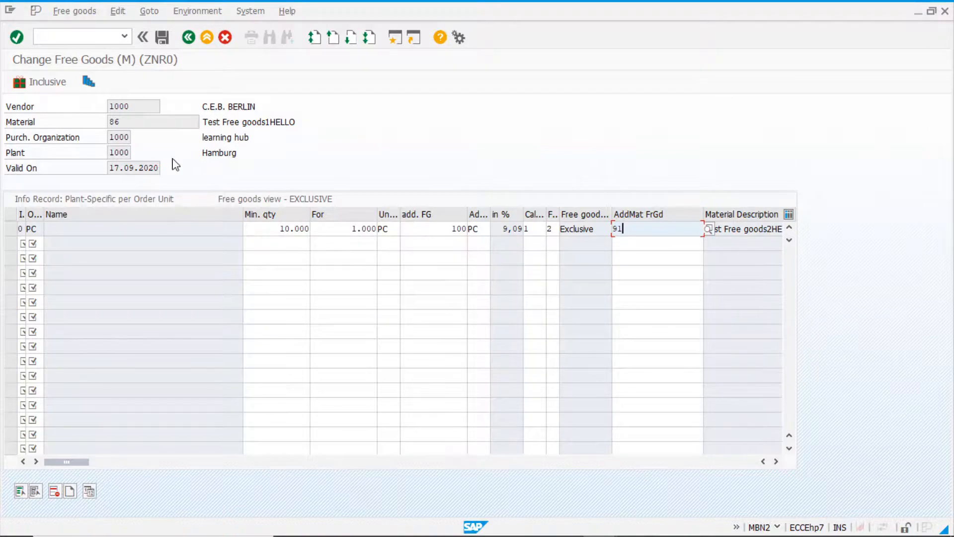
{"action": "double_click", "coordinate": [122, 121]}
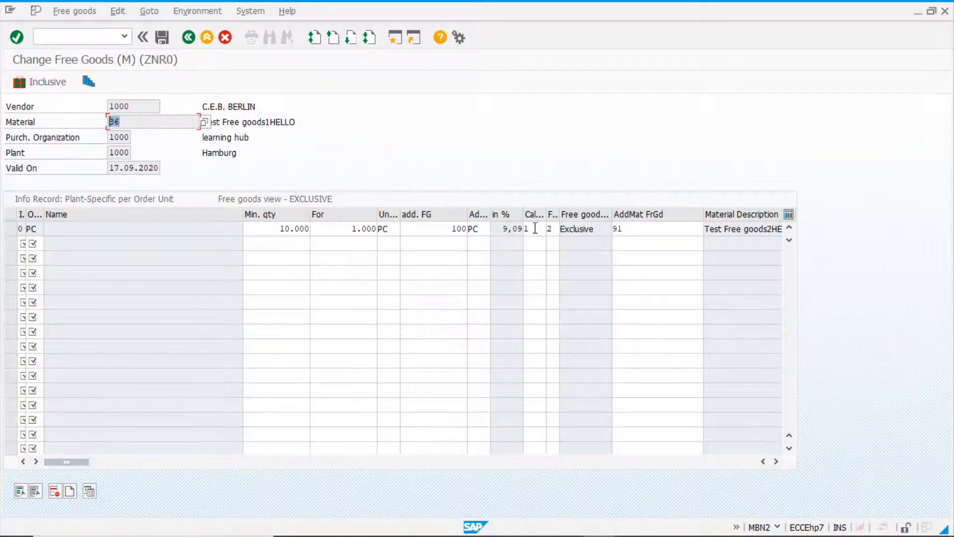
{"action": "double_click", "coordinate": [625, 228]}
{"action": "left_click", "coordinate": [643, 228]}
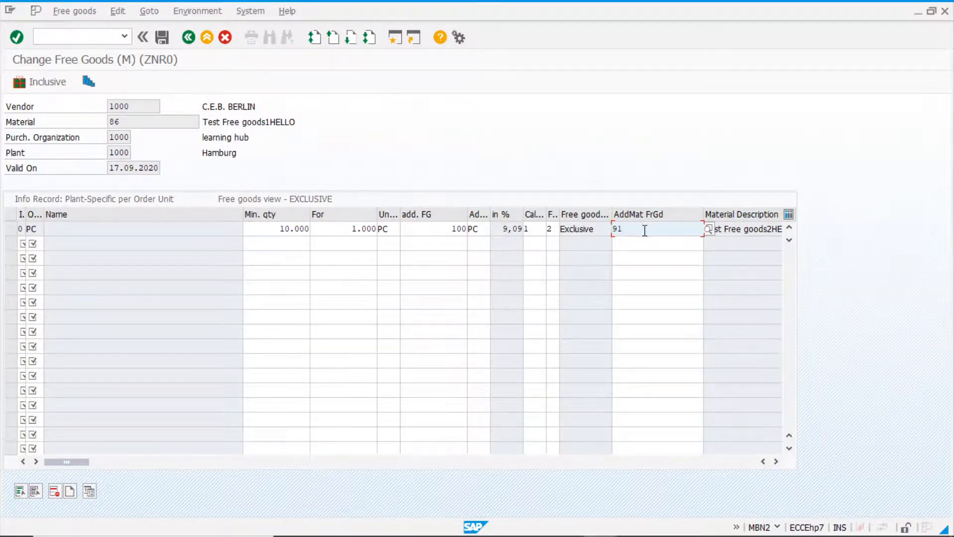
{"action": "left_click", "coordinate": [162, 39]}
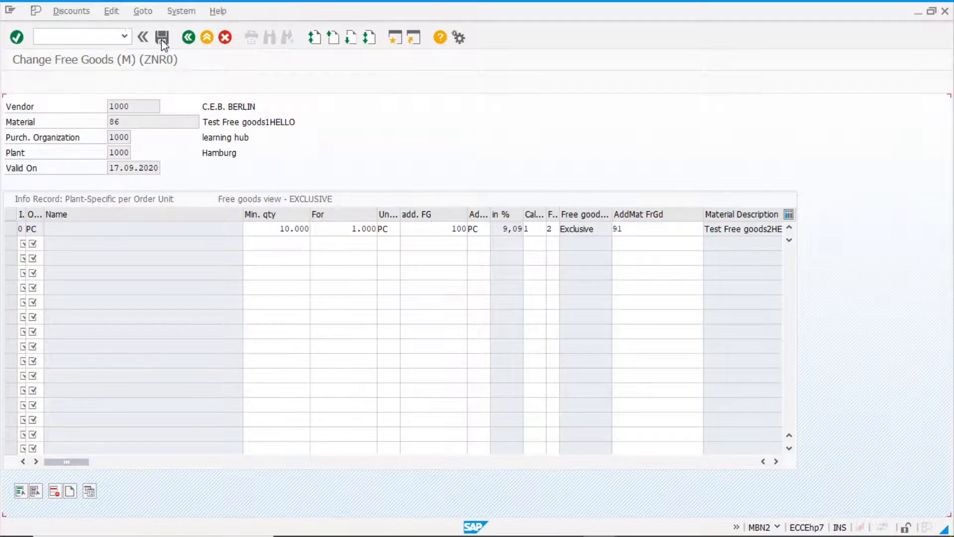
Return to the open purchase order, discard it without saving, and start a new standard PO for vendor 1000.
{"action": "key", "text": "alt+Tab"}
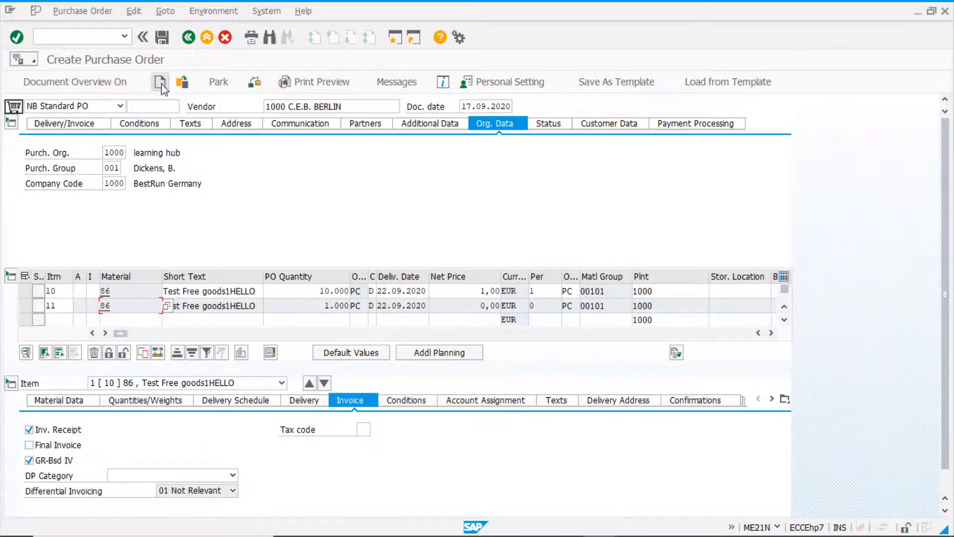
{"action": "left_click", "coordinate": [161, 86]}
{"action": "left_click", "coordinate": [243, 253]}
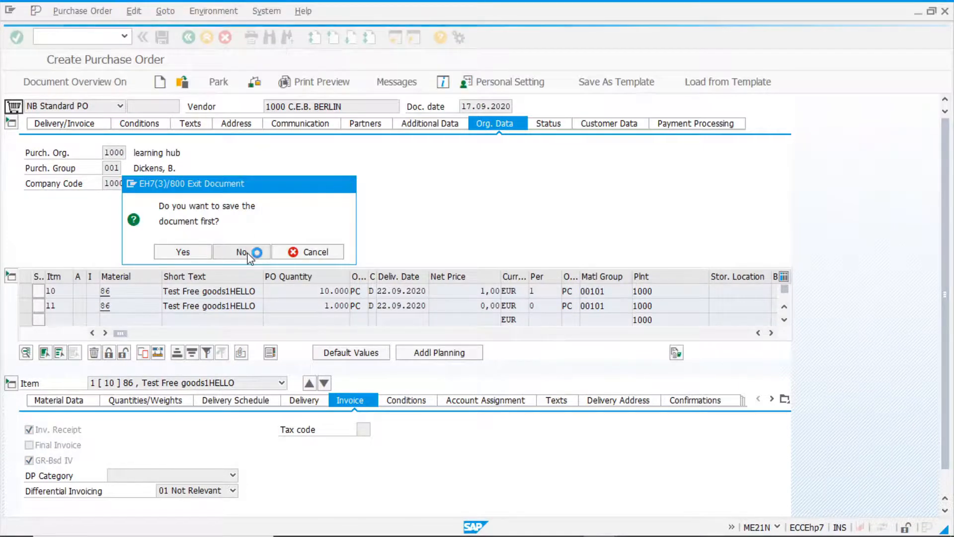
{"action": "left_click", "coordinate": [296, 106]}
{"action": "left_click", "coordinate": [294, 118]}
Enter material 86 with a quantity of 10000 as the new purchase order's first item.
{"action": "left_click", "coordinate": [132, 291]}
{"action": "left_click", "coordinate": [132, 303]}
{"action": "left_click", "coordinate": [323, 296]}
{"action": "left_click", "coordinate": [323, 303]}
{"action": "key", "text": "Return"}
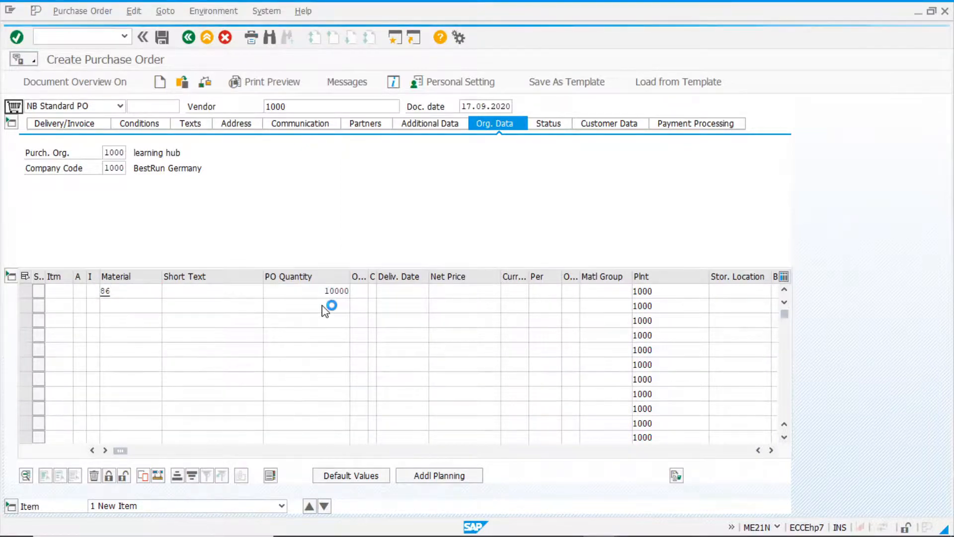
Examine the quantities of both items and the net price and material of free goods item 11.
{"action": "left_click", "coordinate": [301, 288]}
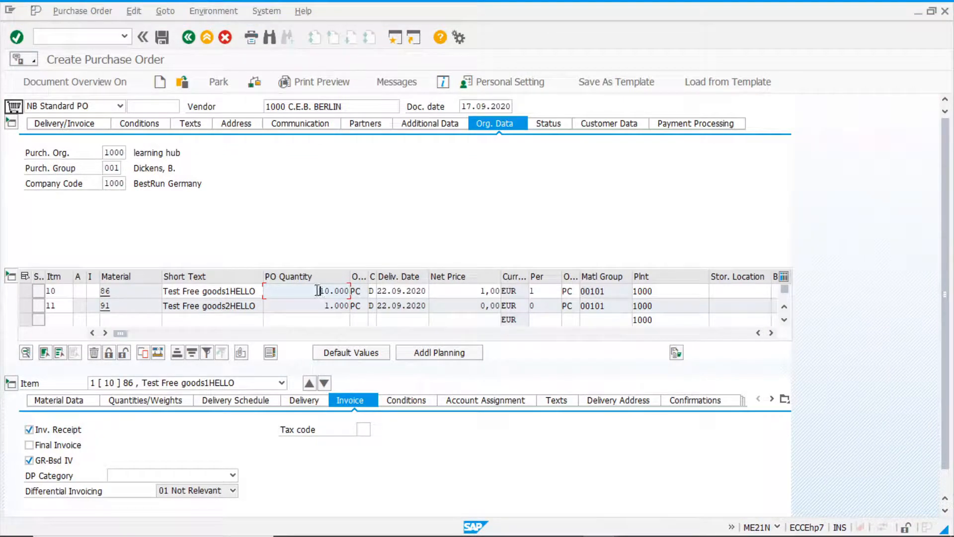
{"action": "left_click", "coordinate": [311, 305]}
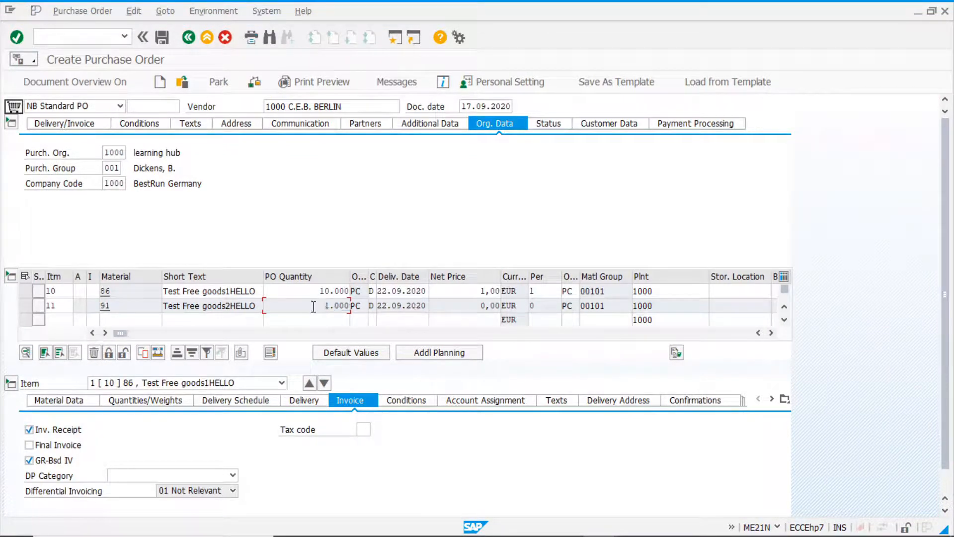
{"action": "left_click", "coordinate": [460, 308]}
{"action": "left_click", "coordinate": [118, 305]}
{"action": "left_click_drag", "start_coordinate": [123, 336], "coordinate": [106, 348]}
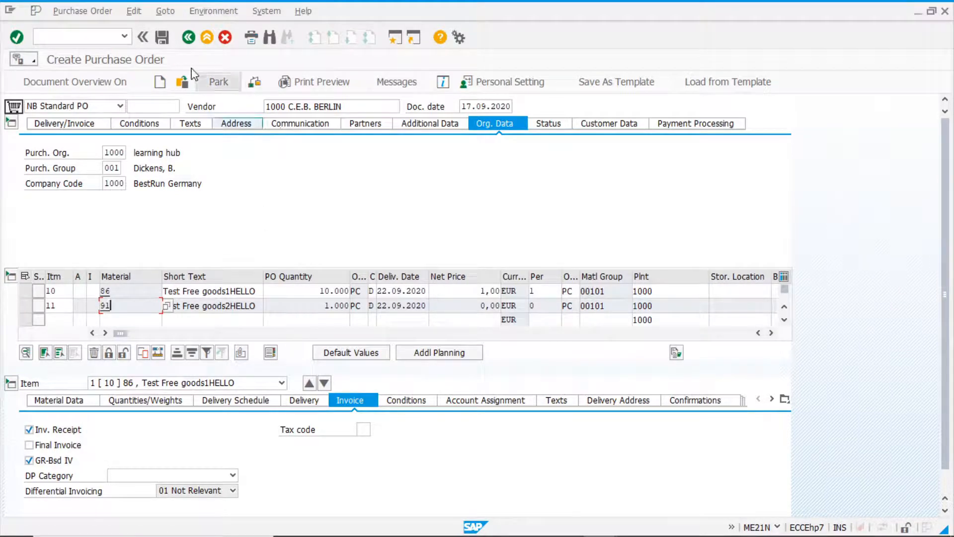
Save the purchase order and get its document number from the document selection dialog.
{"action": "left_click", "coordinate": [162, 39]}
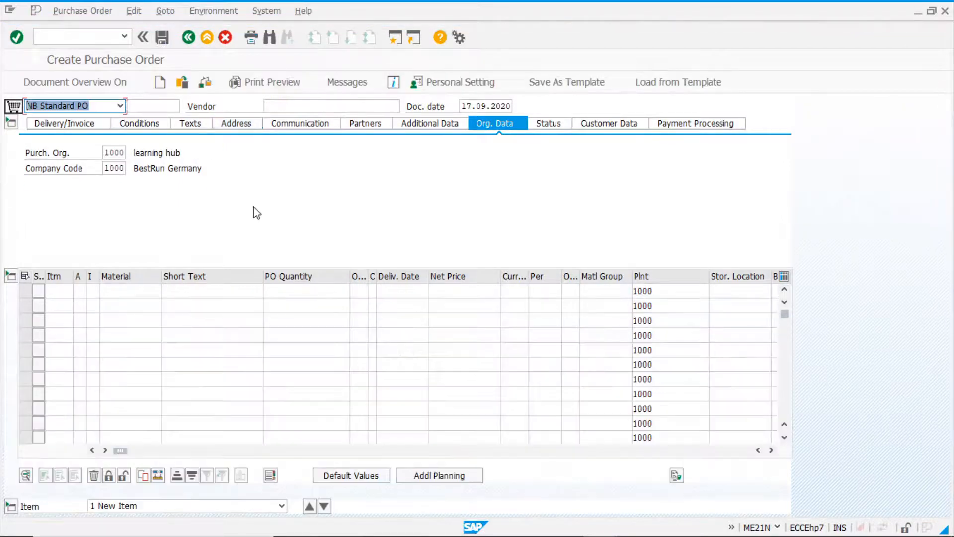
{"action": "left_click", "coordinate": [182, 81]}
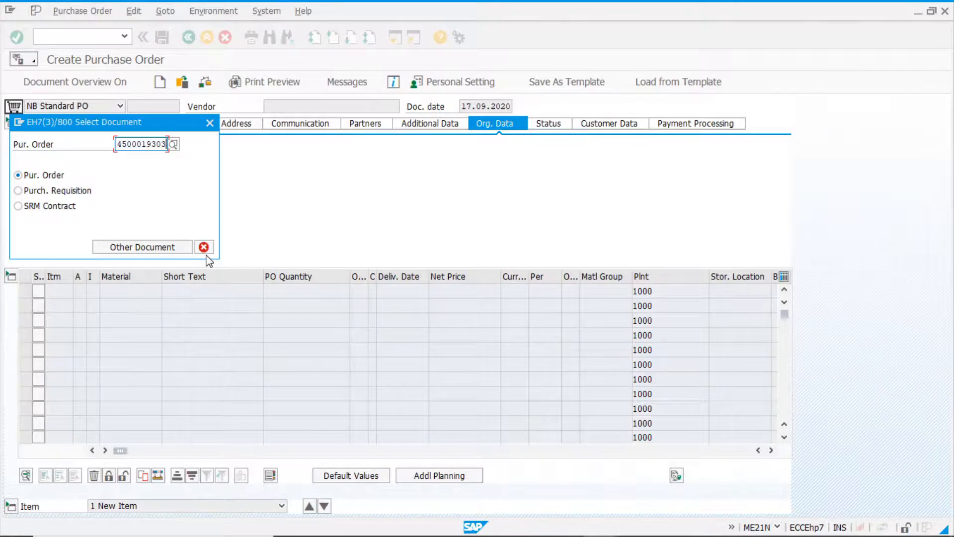
{"action": "key", "text": "Return"}
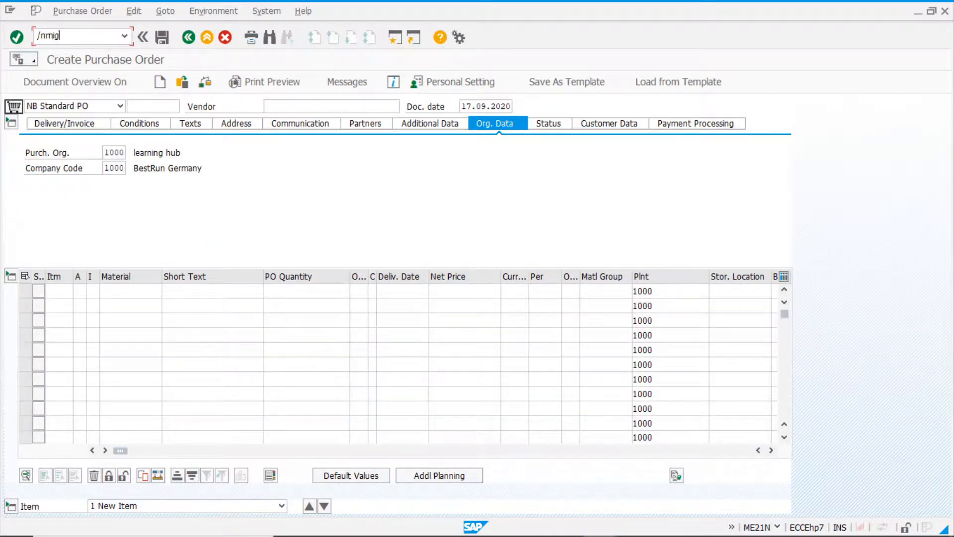
Open the MIGO goods receipt transaction, load the saved purchase order, and check the quantity of line 2.
{"action": "key", "text": "Return"}
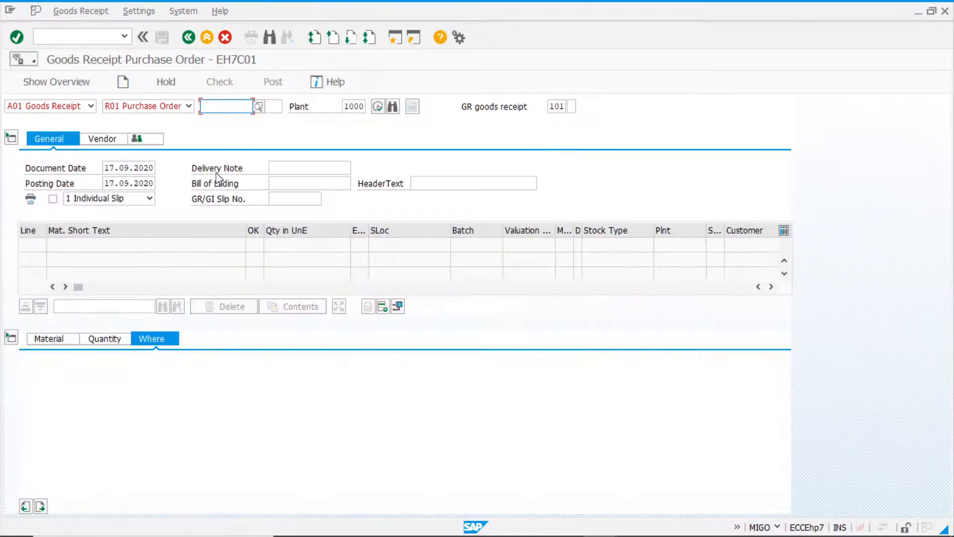
{"action": "key", "text": "ctrl+v"}
{"action": "key", "text": "Return"}
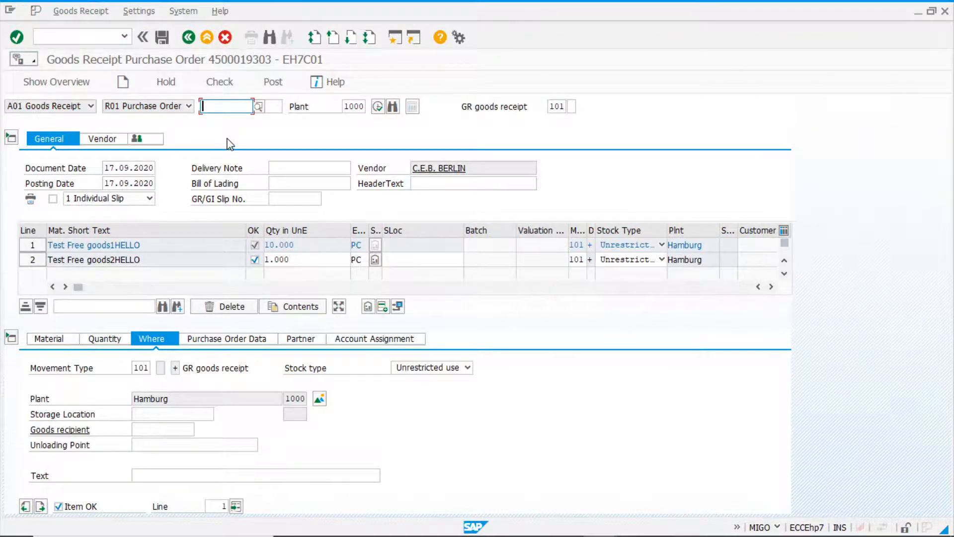
{"action": "left_click", "coordinate": [305, 260]}
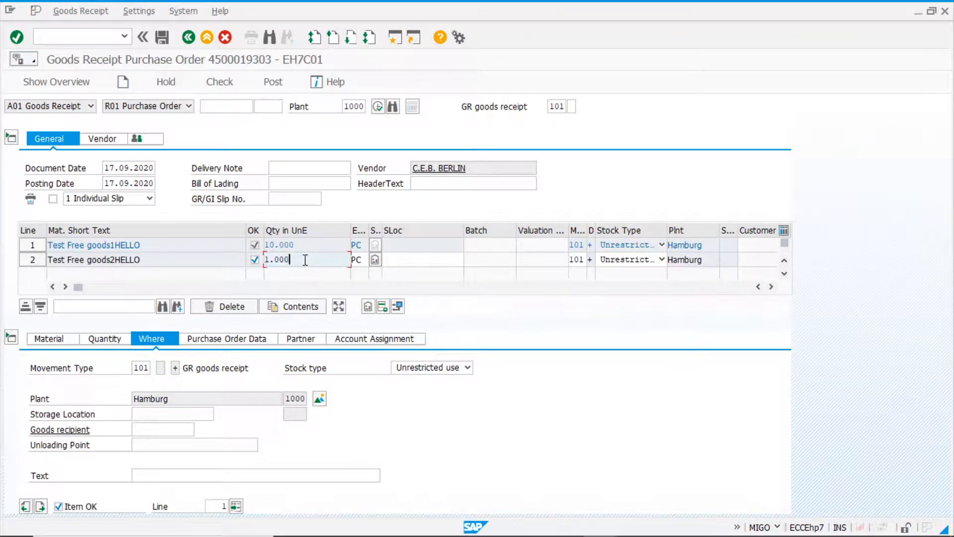
Set the storage location to 0001 for both line 1 and line 2 of the goods receipt.
{"action": "left_click", "coordinate": [145, 416]}
{"action": "left_click", "coordinate": [149, 426]}
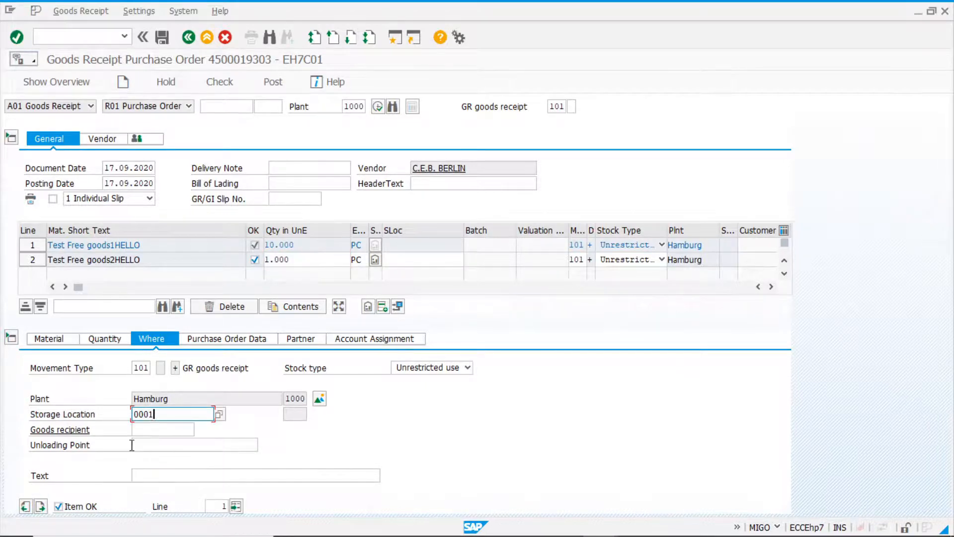
{"action": "left_click", "coordinate": [40, 506]}
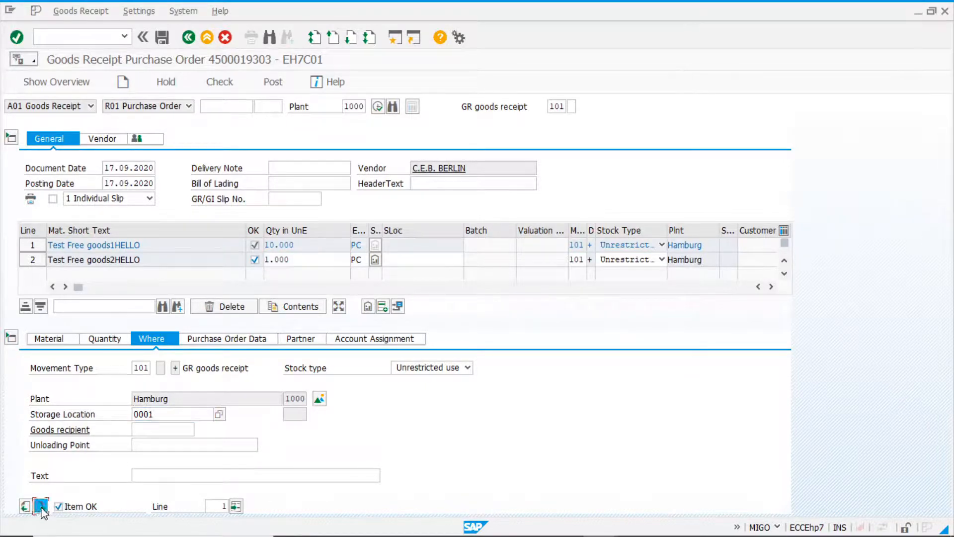
{"action": "left_click", "coordinate": [158, 416]}
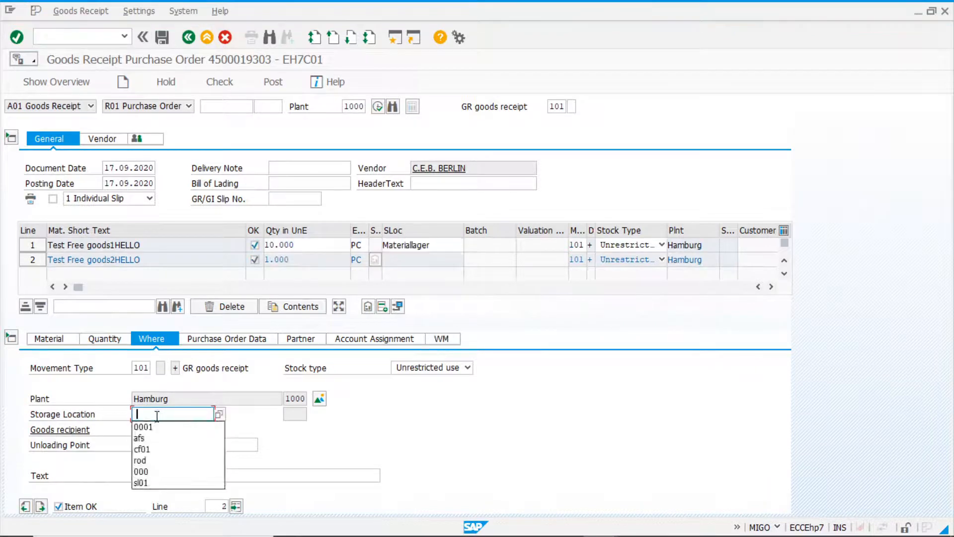
{"action": "left_click", "coordinate": [154, 423]}
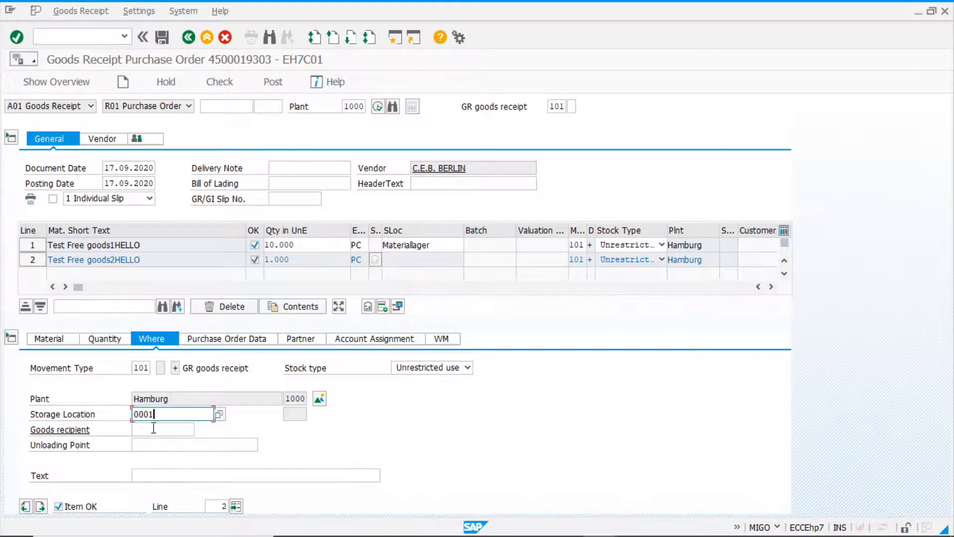
Check the material numbers of goods receipt lines 2 and 1 in their item details.
{"action": "left_click", "coordinate": [49, 340]}
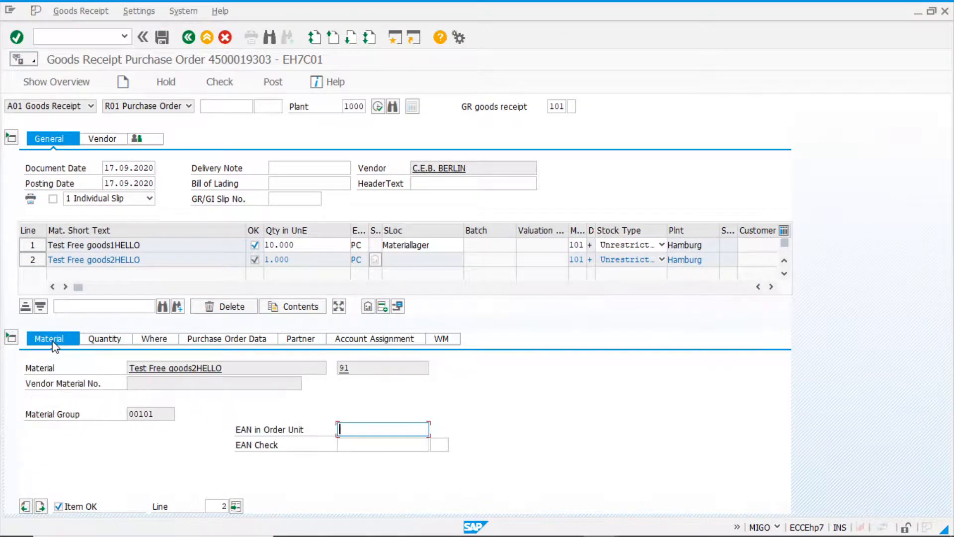
{"action": "left_click", "coordinate": [378, 368]}
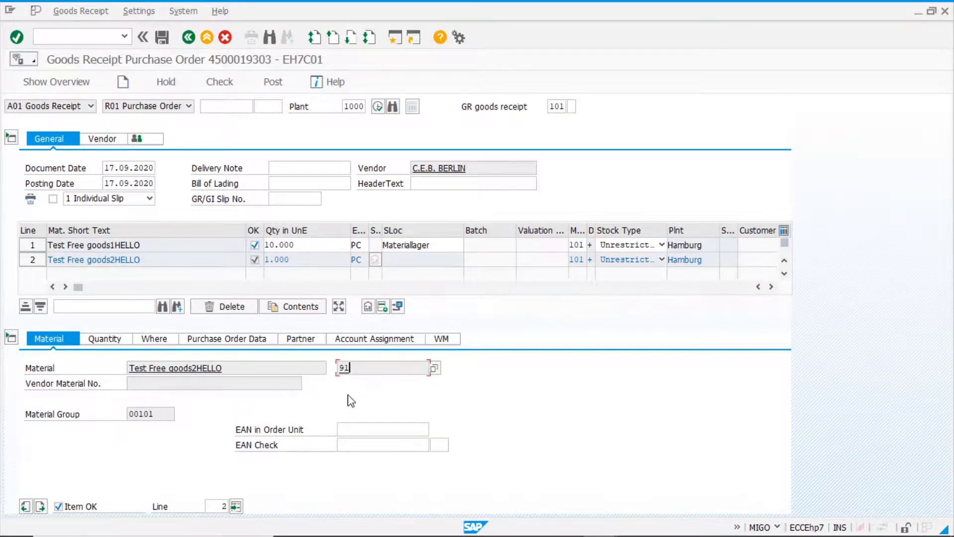
{"action": "left_click", "coordinate": [25, 506]}
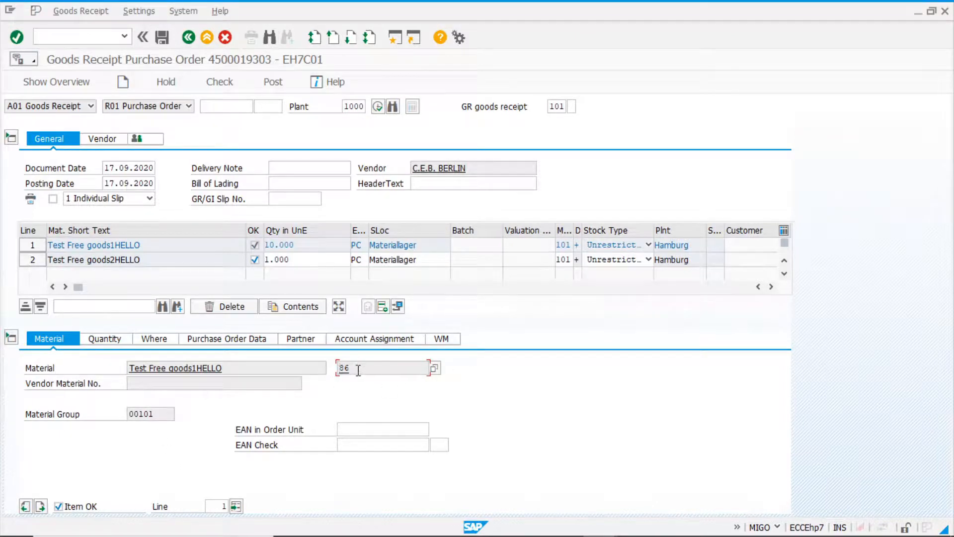
Check the goods receipt for errors, close the log, and post the document.
{"action": "left_click", "coordinate": [220, 83]}
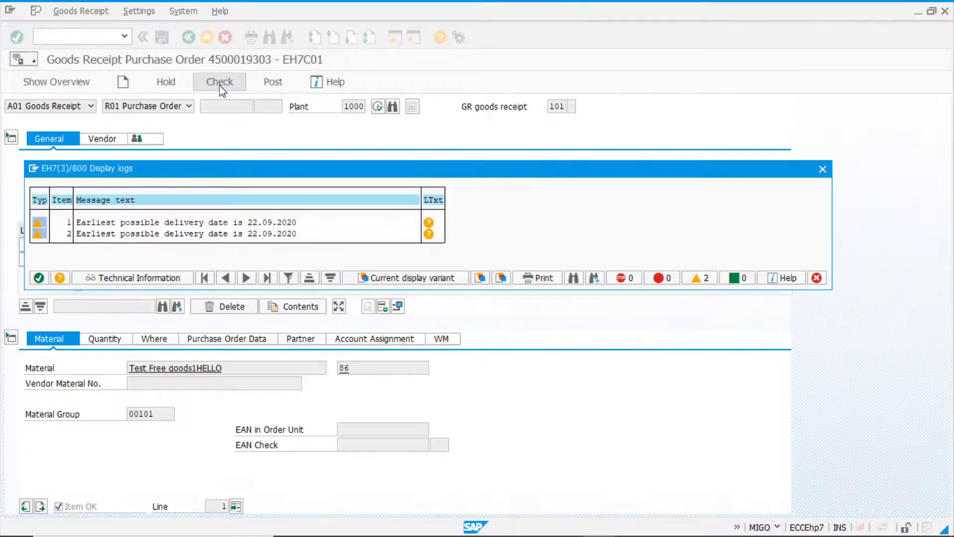
{"action": "left_click", "coordinate": [39, 277]}
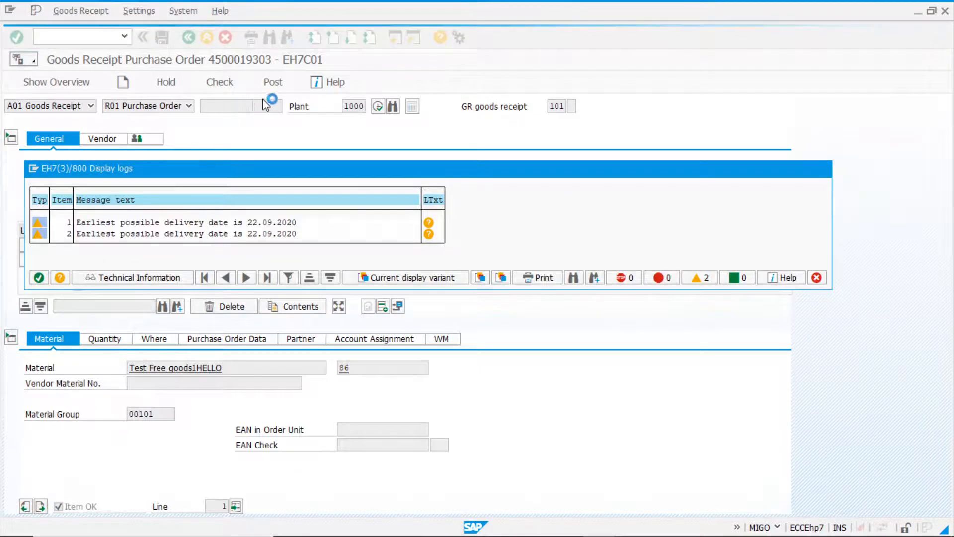
{"action": "left_click", "coordinate": [274, 84]}
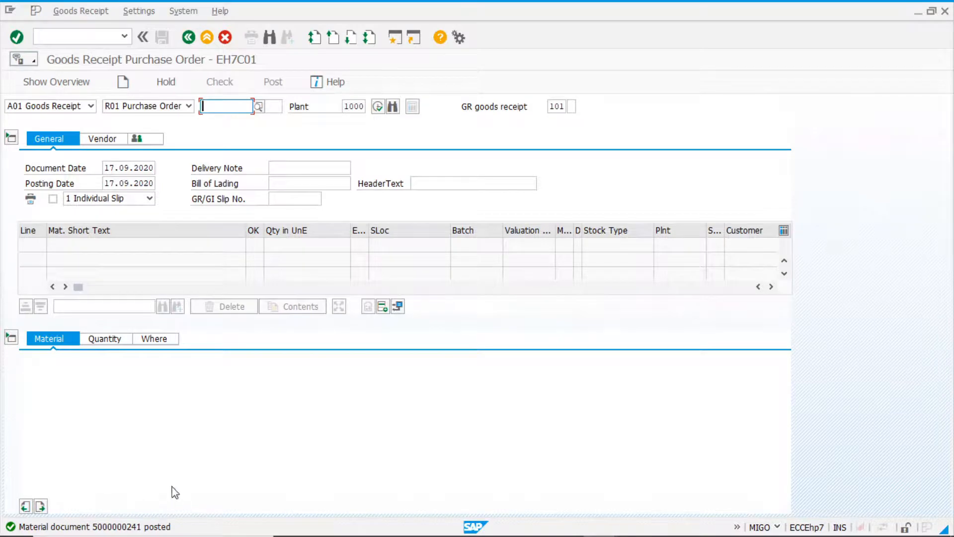
Open the MB52 warehouse stock report and run it for materials 86 and 91 in plant 1000.
{"action": "left_click", "coordinate": [91, 36]}
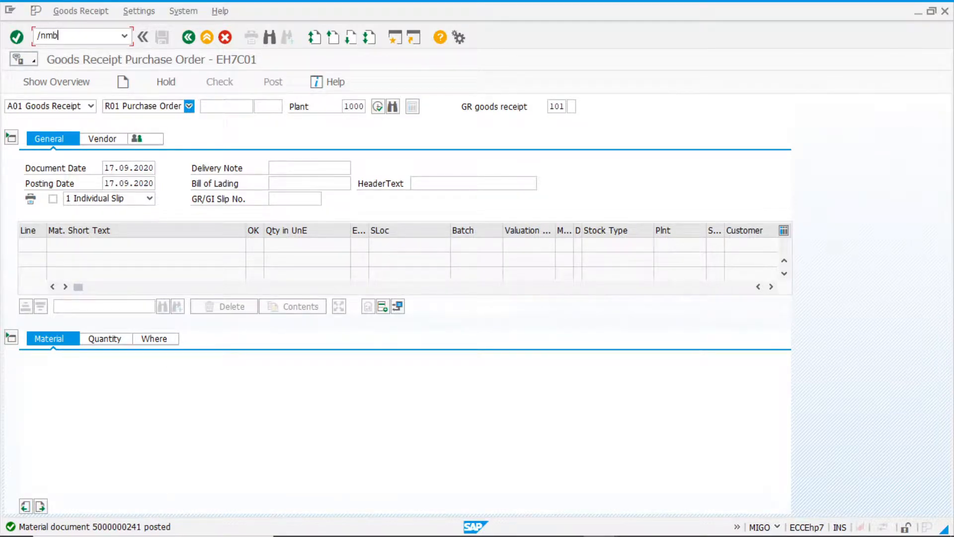
{"action": "key", "text": "Return"}
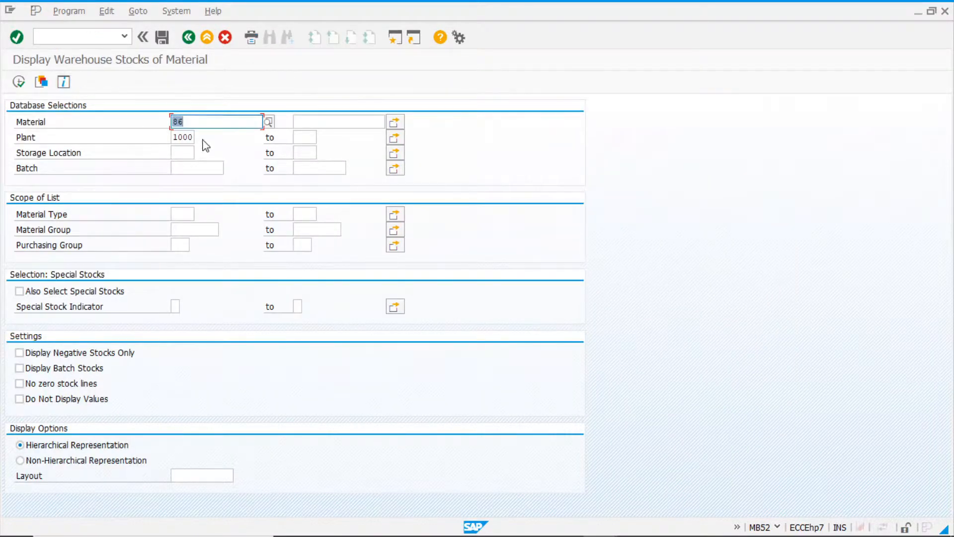
{"action": "left_click", "coordinate": [303, 121]}
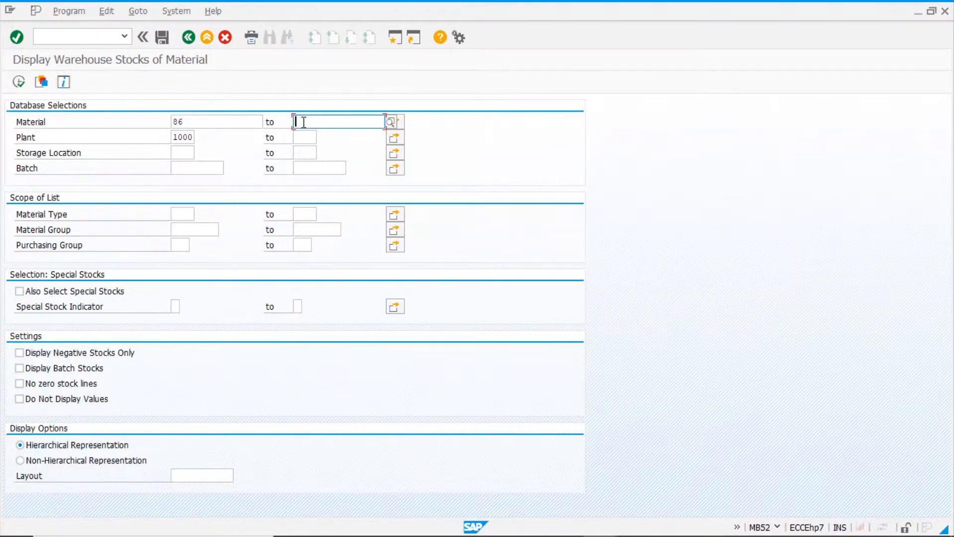
{"action": "left_click", "coordinate": [398, 124]}
{"action": "left_click", "coordinate": [75, 203]}
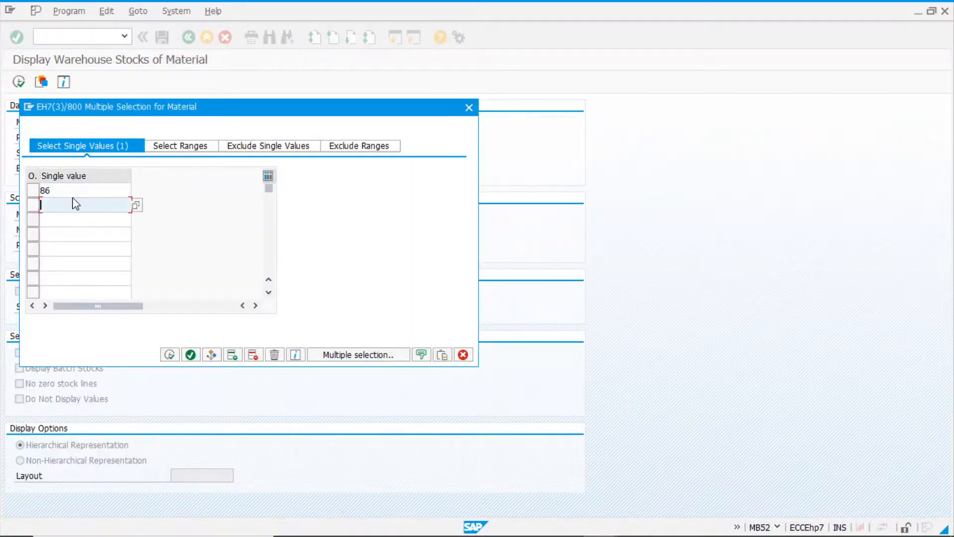
{"action": "type", "text": "91"}
{"action": "left_click", "coordinate": [172, 355]}
{"action": "left_click", "coordinate": [18, 82]}
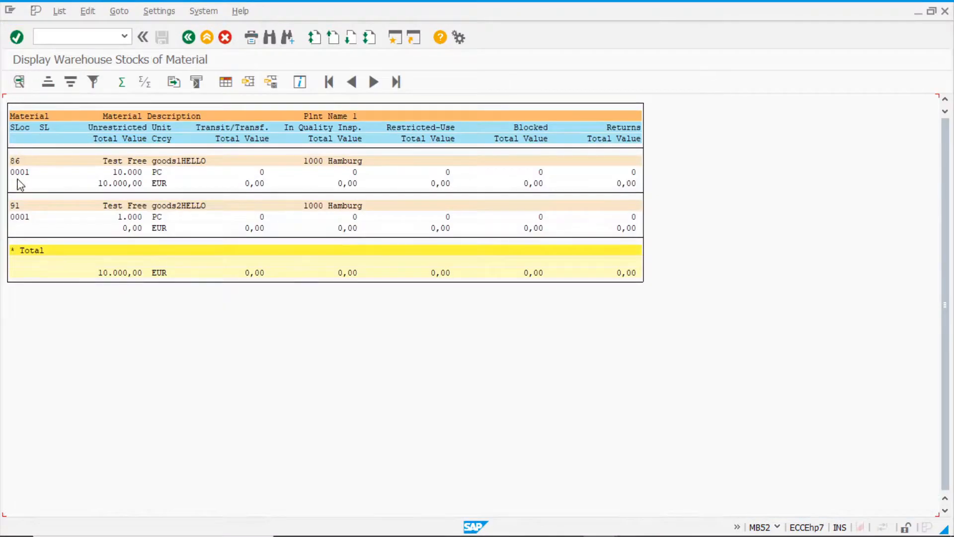
Examine the unrestricted stock quantities and total values of materials 86 and 91, and leave the stock list.
{"action": "left_click", "coordinate": [19, 169]}
{"action": "left_click", "coordinate": [18, 161]}
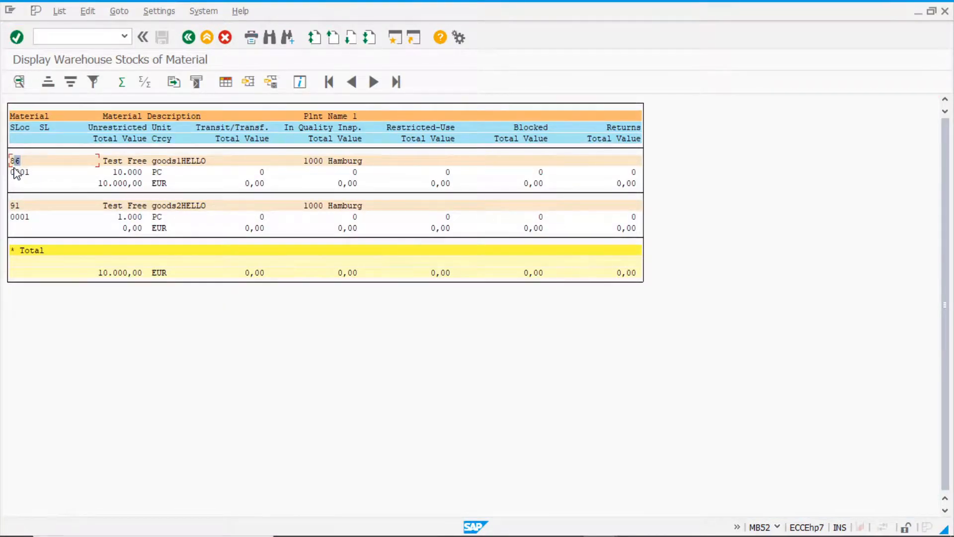
{"action": "left_click", "coordinate": [118, 172]}
{"action": "left_click", "coordinate": [157, 172]}
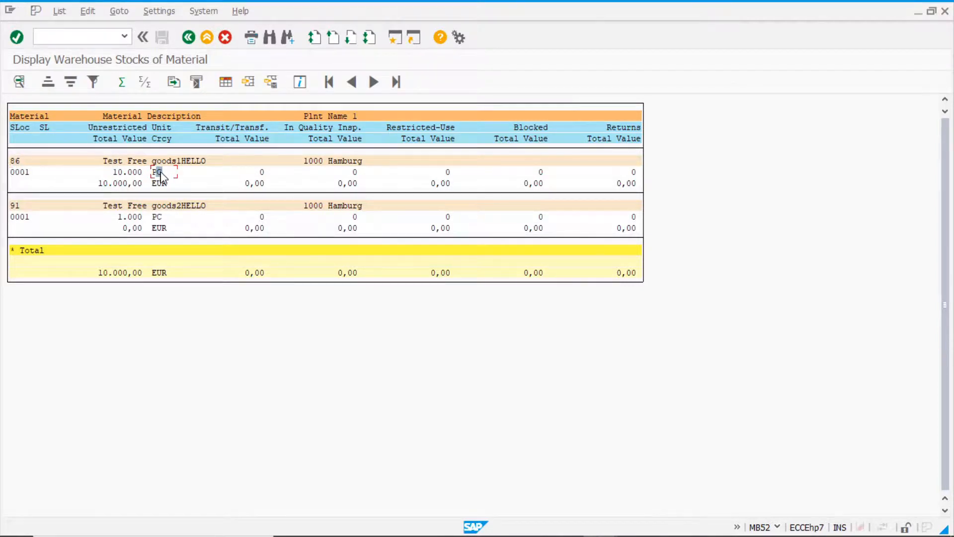
{"action": "left_click", "coordinate": [163, 184]}
{"action": "left_click", "coordinate": [104, 184]}
{"action": "left_click", "coordinate": [18, 215]}
{"action": "left_click", "coordinate": [121, 218]}
{"action": "left_click", "coordinate": [158, 219]}
{"action": "left_click", "coordinate": [125, 229]}
{"action": "left_click", "coordinate": [189, 42]}
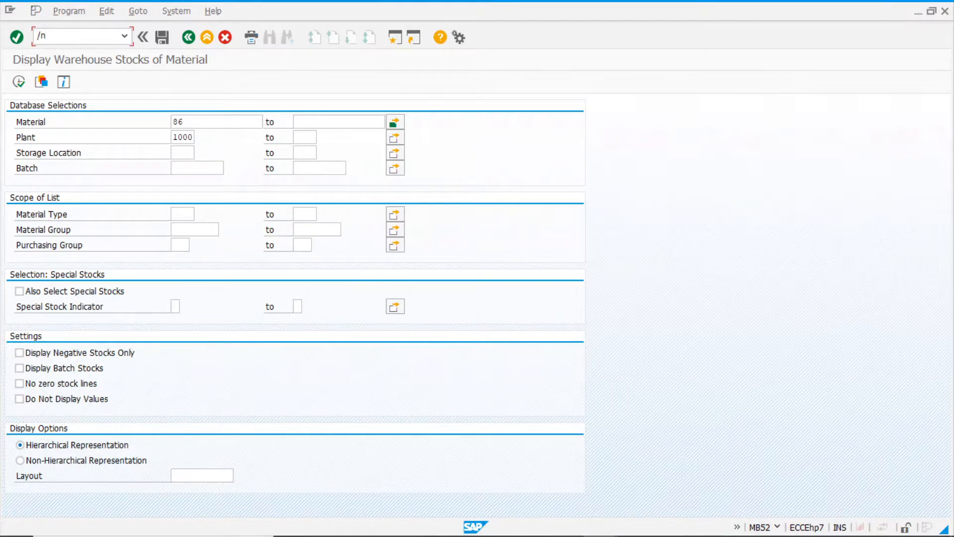
Open the MIRO incoming invoice transaction and enter invoice date 17.09.2020 with the purchase order number as reference.
{"action": "key", "text": "Return"}
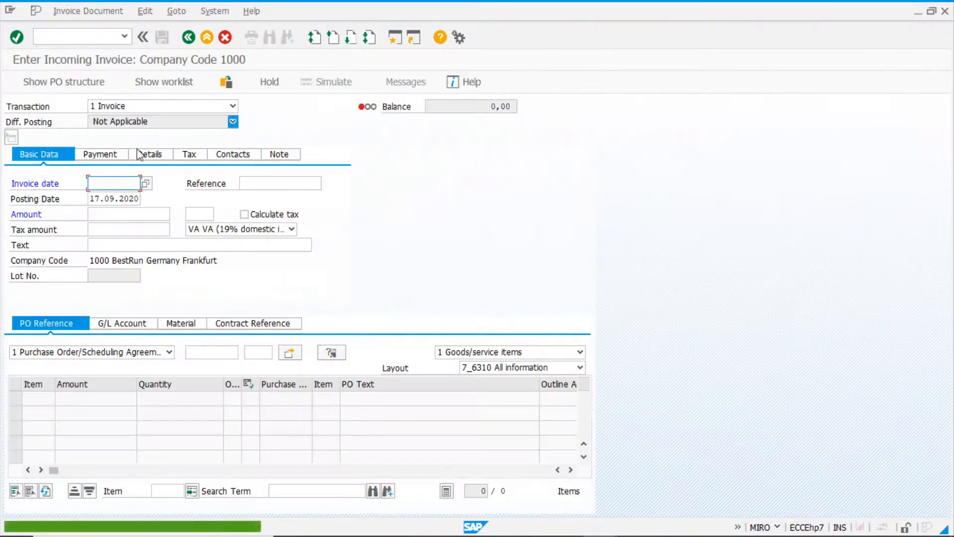
{"action": "key", "text": "F4"}
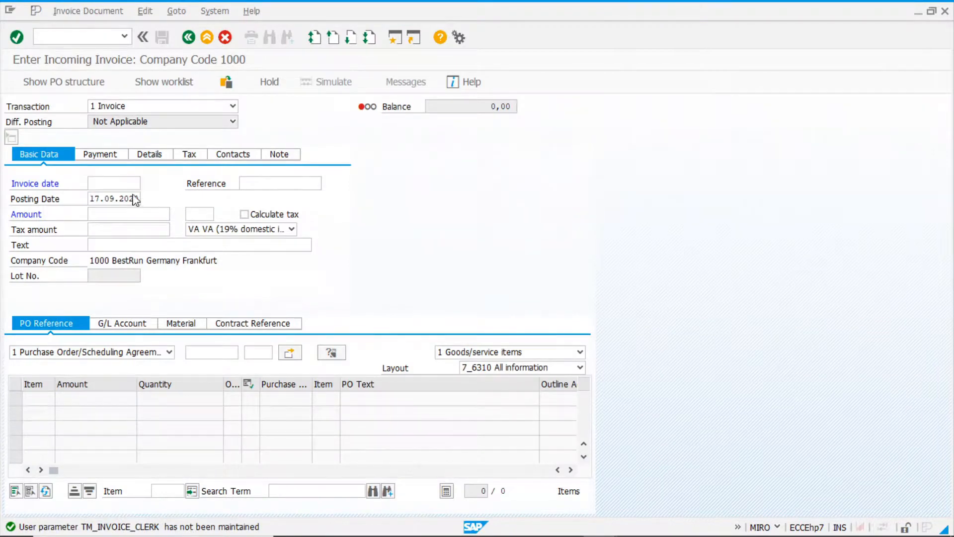
{"action": "key", "text": "Return"}
{"action": "left_click", "coordinate": [264, 184]}
{"action": "key", "text": "ctrl+v"}
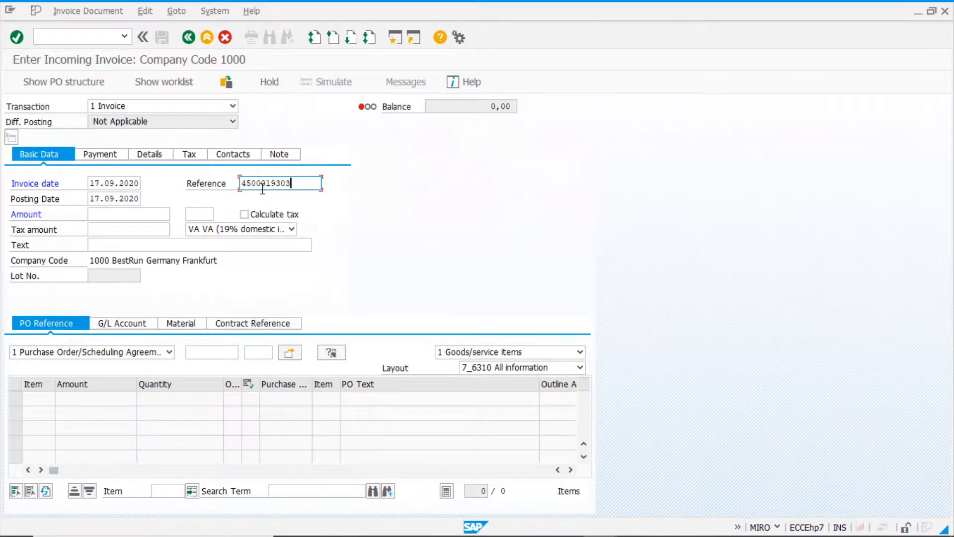
Enter an invoice amount of 10000 and load the items of the received purchase order.
{"action": "left_click", "coordinate": [106, 217]}
{"action": "type", "text": "10000"}
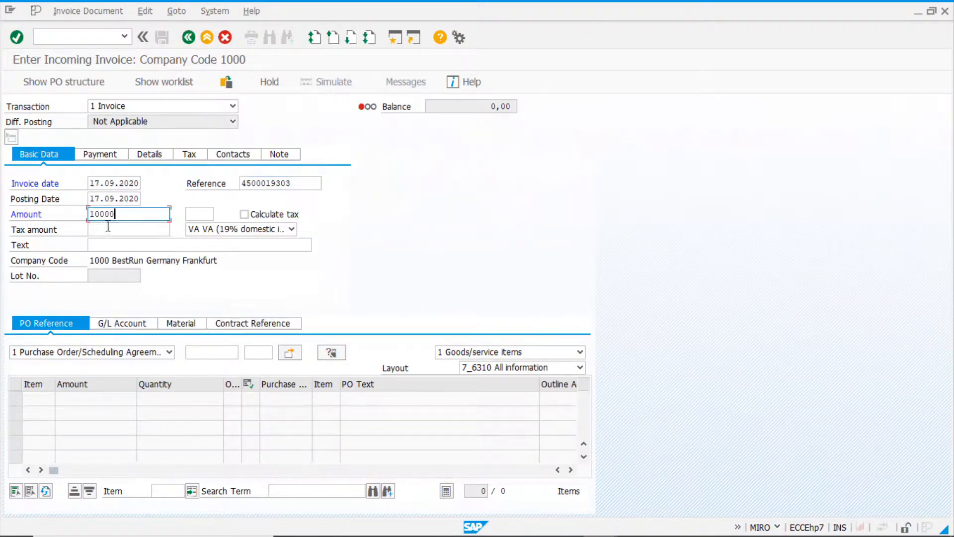
{"action": "left_click", "coordinate": [107, 228]}
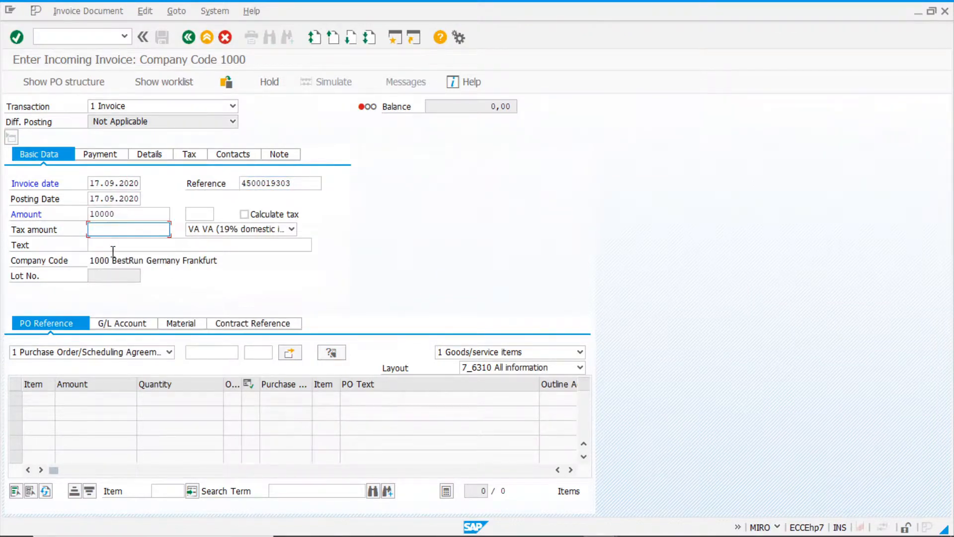
{"action": "left_click", "coordinate": [205, 352]}
{"action": "key", "text": "ctrl+v"}
{"action": "key", "text": "Return"}
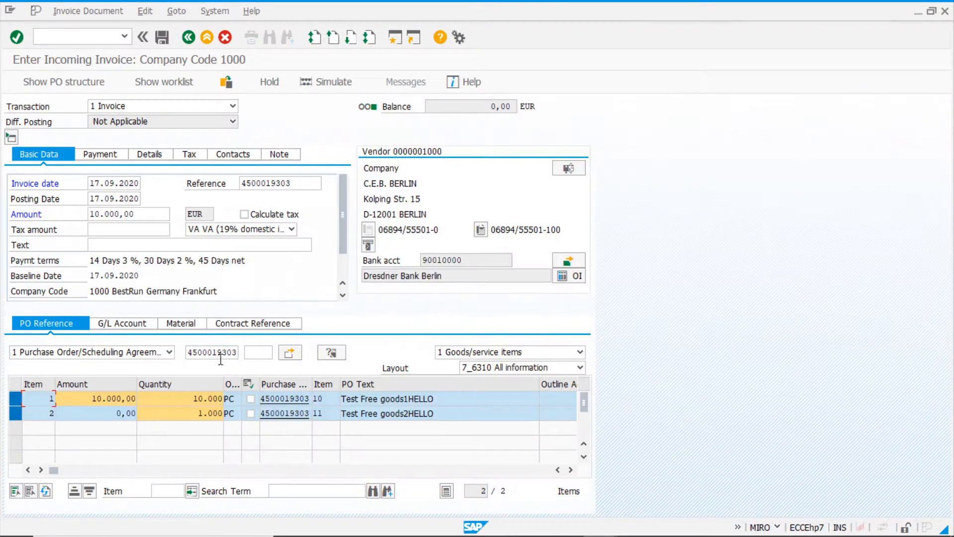
Set the tax code to 0I (Input tax 0%) for both invoice items and in the invoice's basic data.
{"action": "left_click_drag", "start_coordinate": [54, 470], "coordinate": [112, 475]}
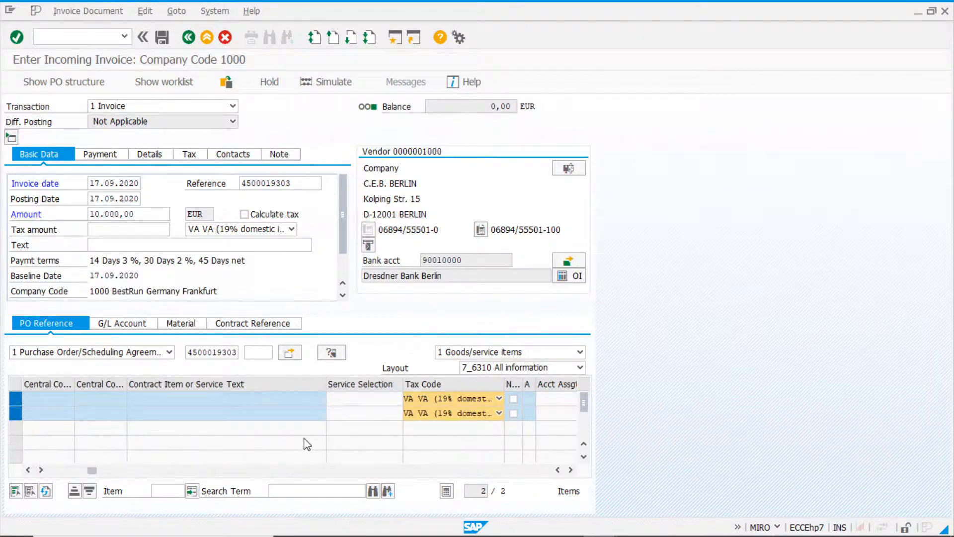
{"action": "left_click", "coordinate": [437, 400]}
{"action": "left_click", "coordinate": [426, 411]}
{"action": "left_click", "coordinate": [424, 415]}
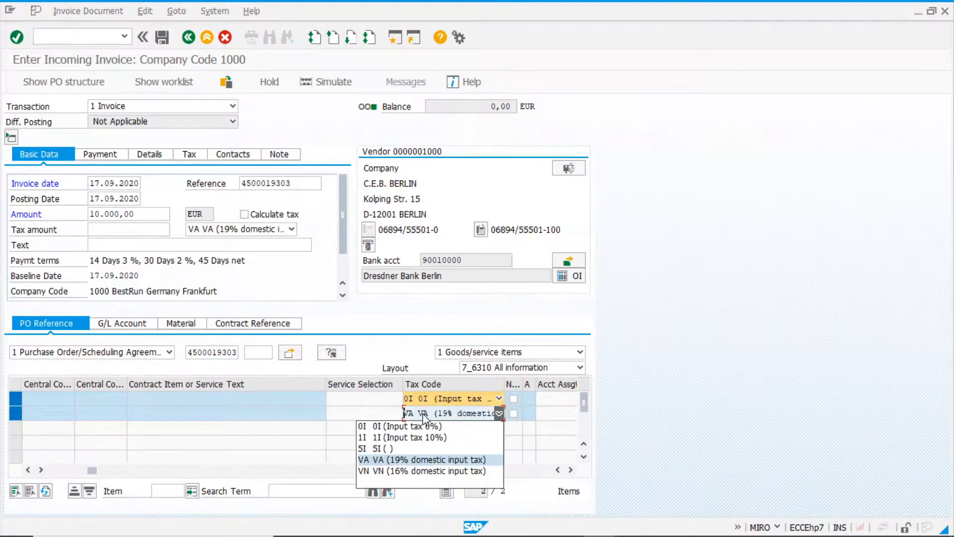
{"action": "left_click", "coordinate": [425, 426]}
{"action": "left_click", "coordinate": [234, 231]}
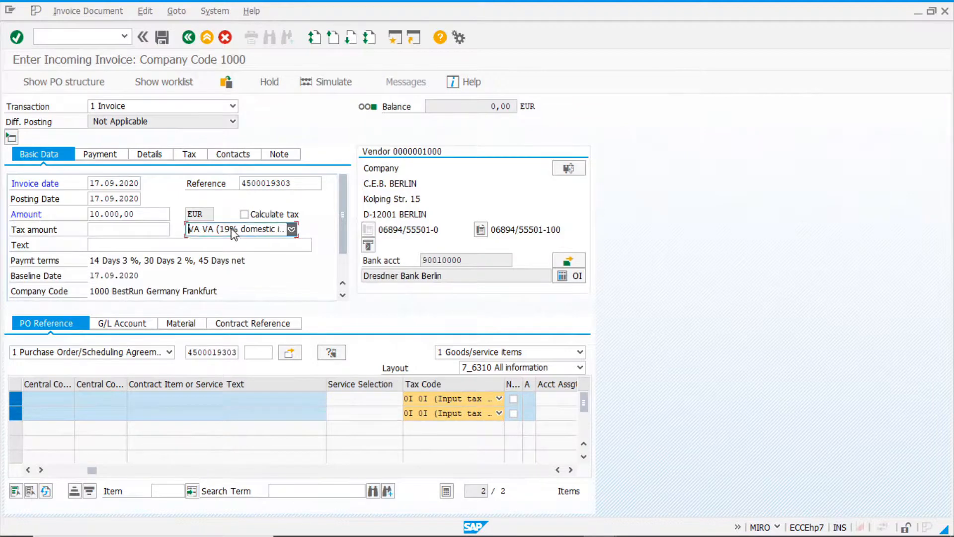
{"action": "left_click", "coordinate": [236, 240]}
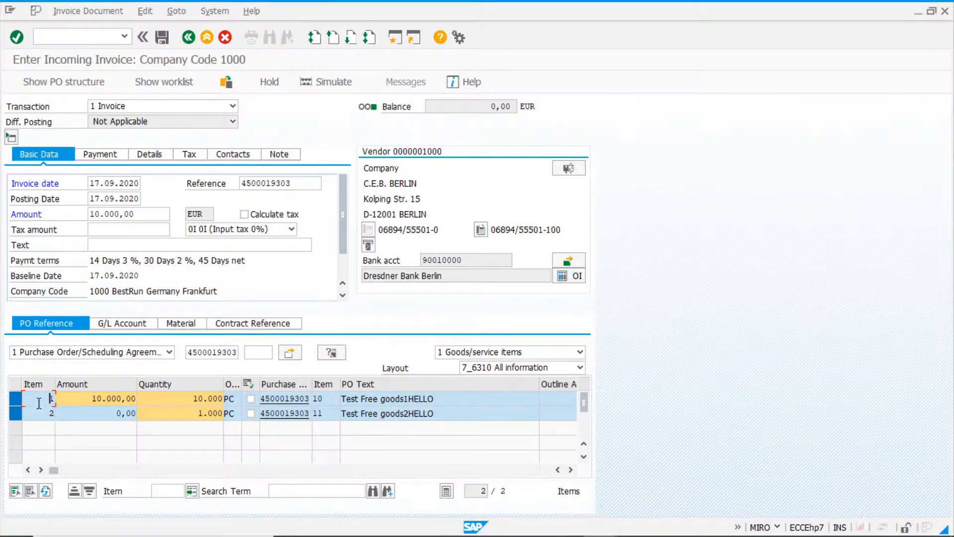
Examine the quantities and amounts of both invoice items and compare them with the invoice header amount.
{"action": "left_click", "coordinate": [189, 399]}
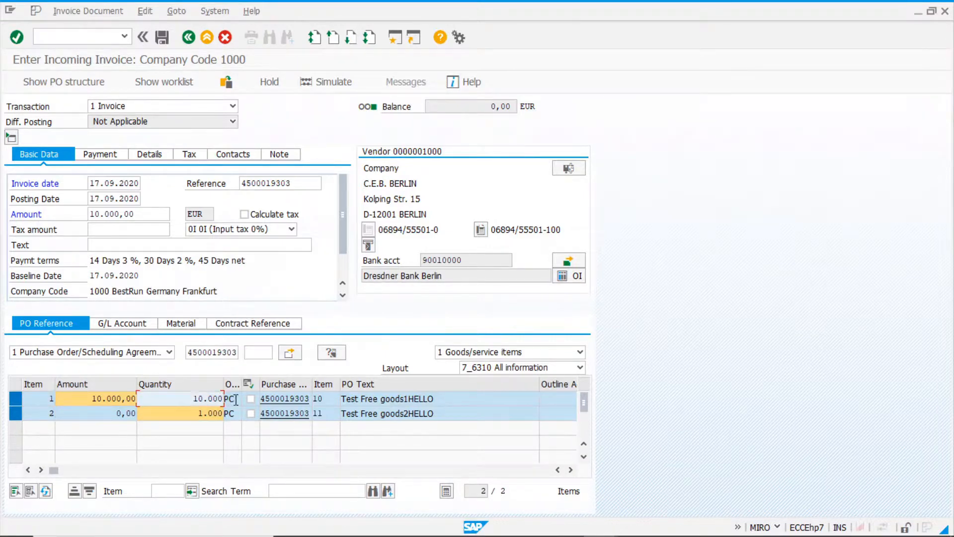
{"action": "left_click", "coordinate": [69, 397]}
{"action": "left_click", "coordinate": [86, 399]}
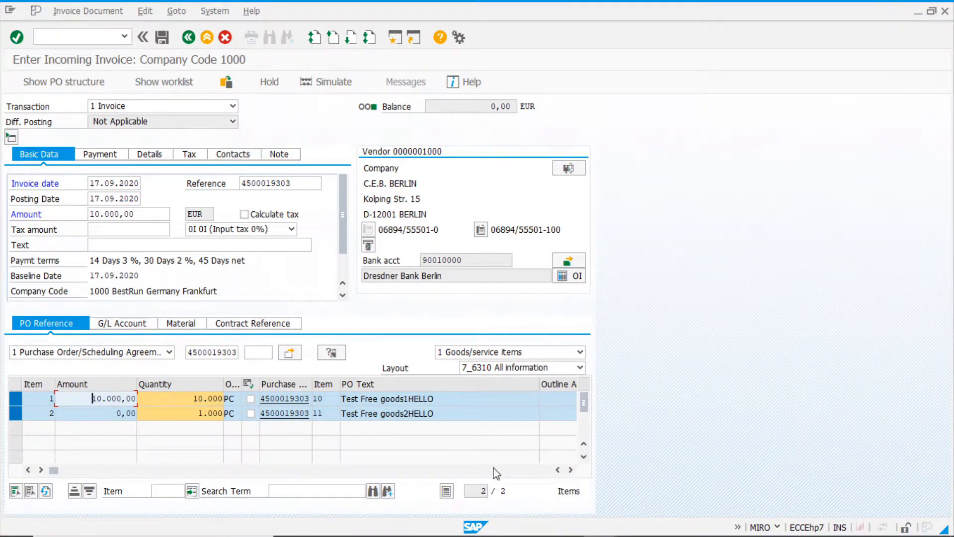
{"action": "left_click", "coordinate": [315, 413]}
{"action": "left_click", "coordinate": [329, 418]}
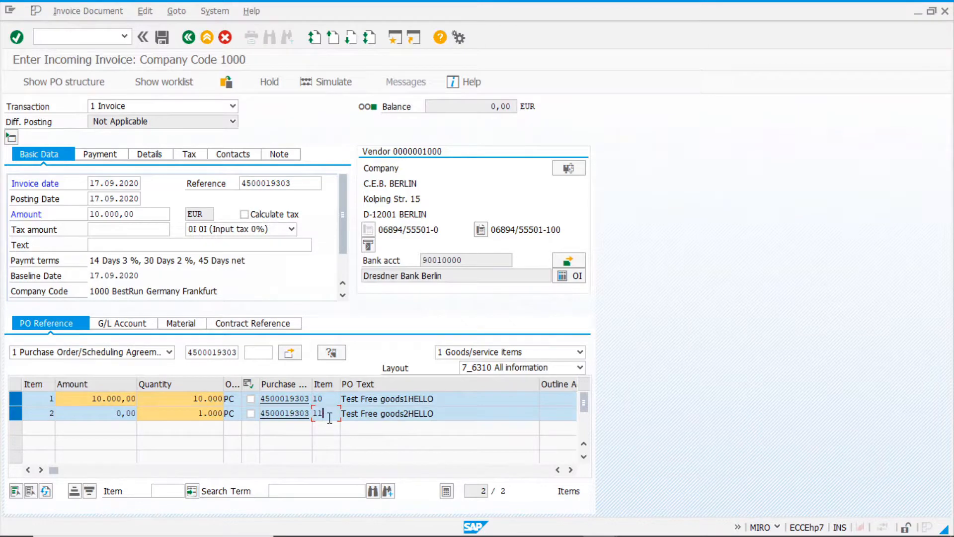
{"action": "left_click", "coordinate": [201, 415]}
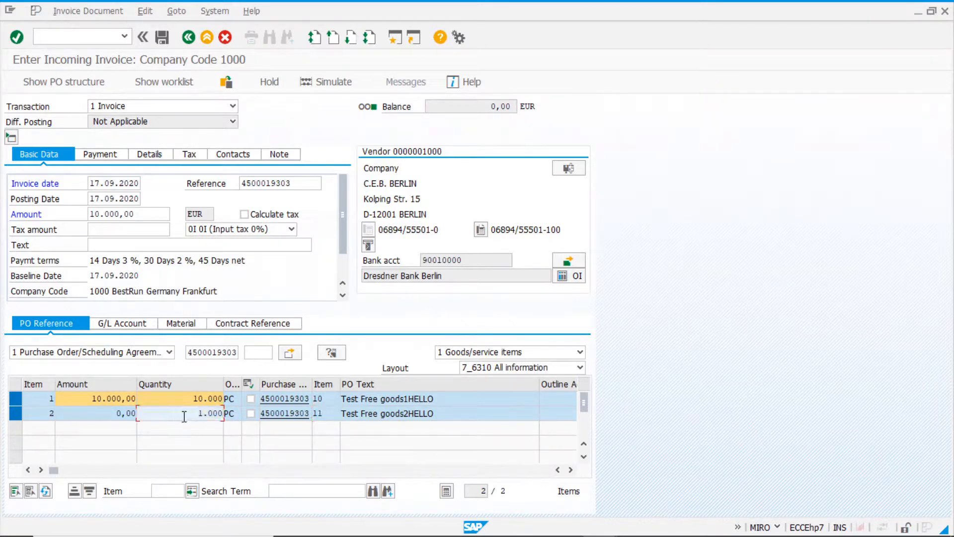
{"action": "left_click", "coordinate": [116, 416]}
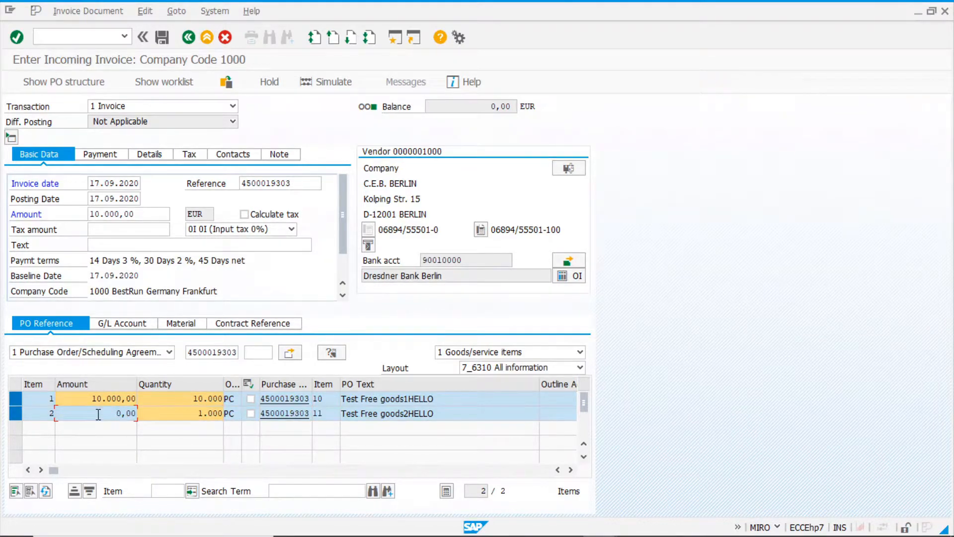
{"action": "double_click", "coordinate": [143, 216]}
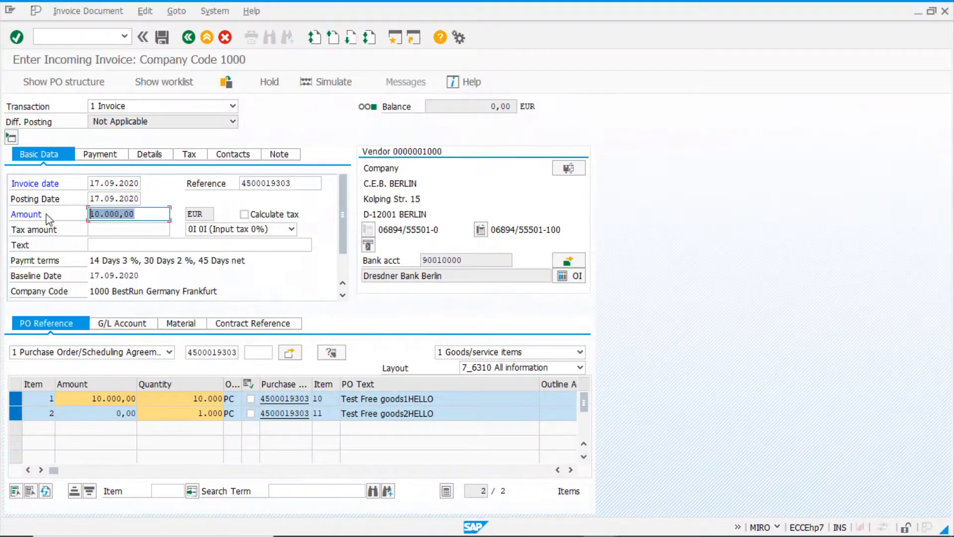
{"action": "left_click", "coordinate": [101, 215]}
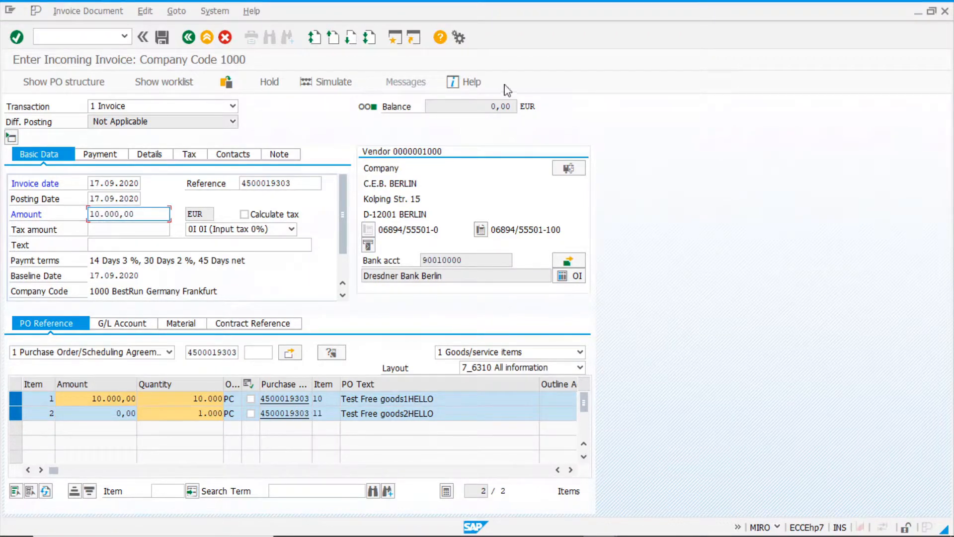
Simulate the invoice posting and examine the vendor and GR/IR account entries.
{"action": "left_click", "coordinate": [332, 86]}
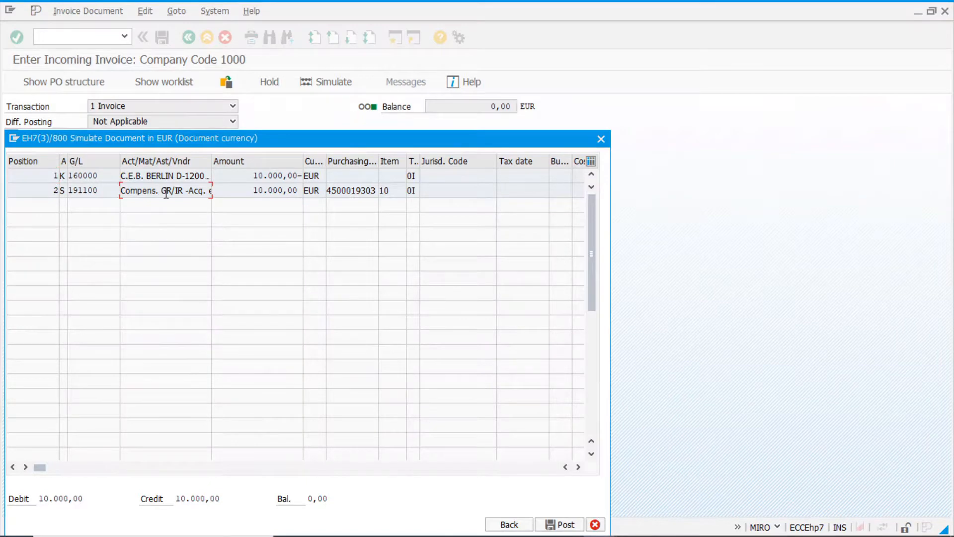
{"action": "left_click", "coordinate": [162, 176]}
{"action": "left_click_drag", "start_coordinate": [300, 139], "coordinate": [380, 116]}
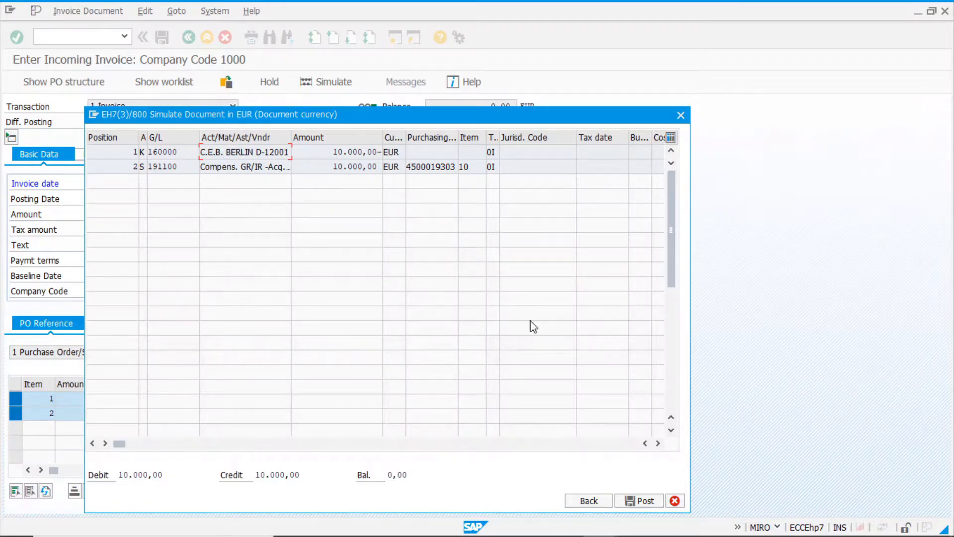
Close the posting simulation and post the incoming invoice for both purchase order items.
{"action": "left_click", "coordinate": [675, 500]}
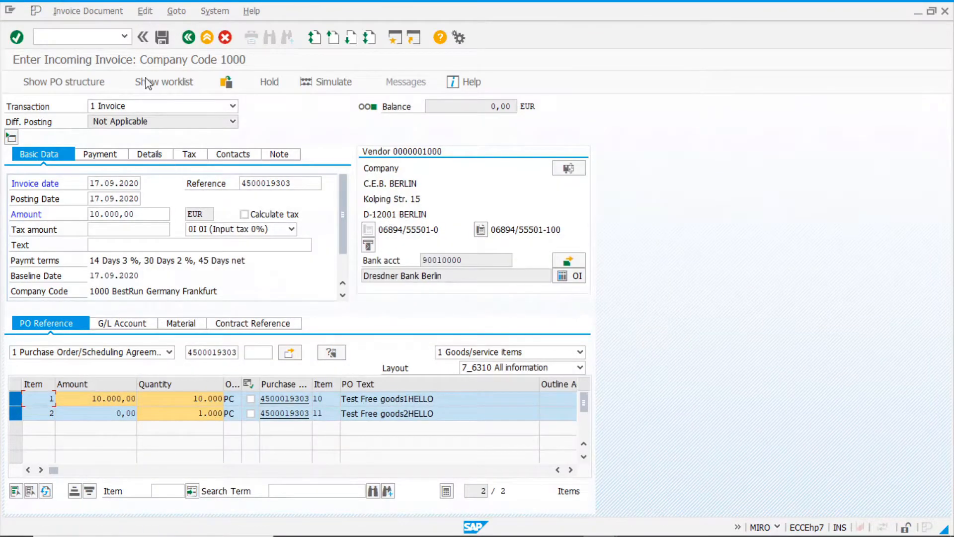
{"action": "left_click", "coordinate": [163, 39]}
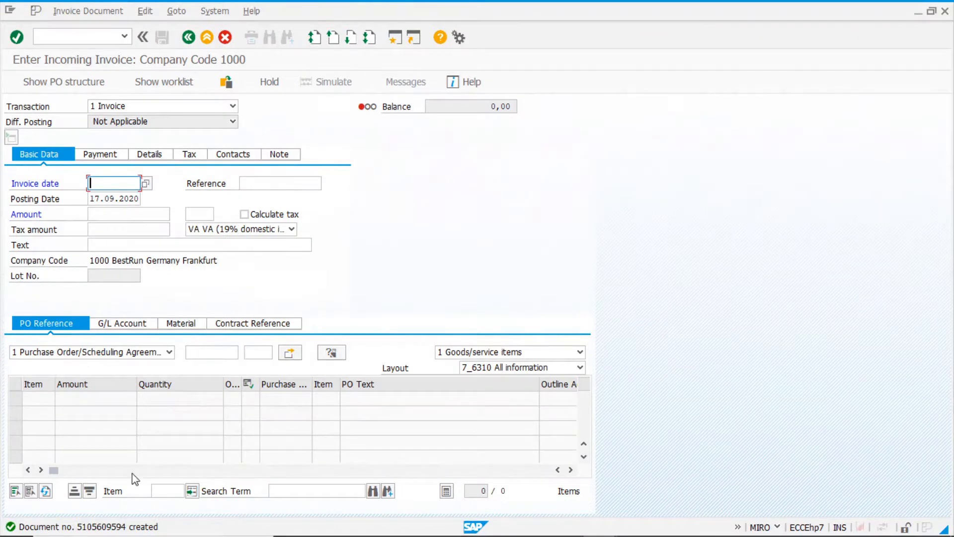
Open transaction ME23N and display the invoiced purchase order again.
{"action": "left_click", "coordinate": [84, 34]}
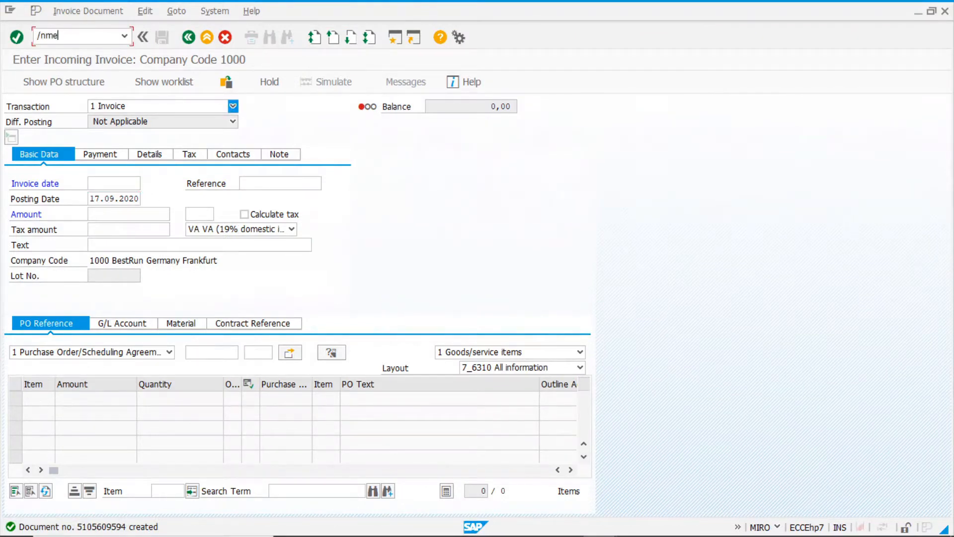
{"action": "type", "text": "/nme23n"}
{"action": "key", "text": "Return"}
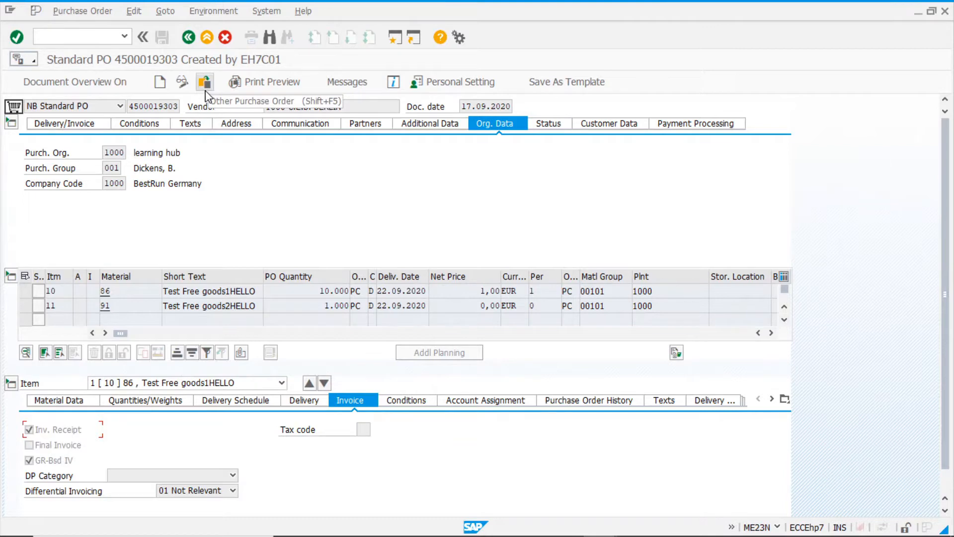
{"action": "left_click", "coordinate": [205, 90]}
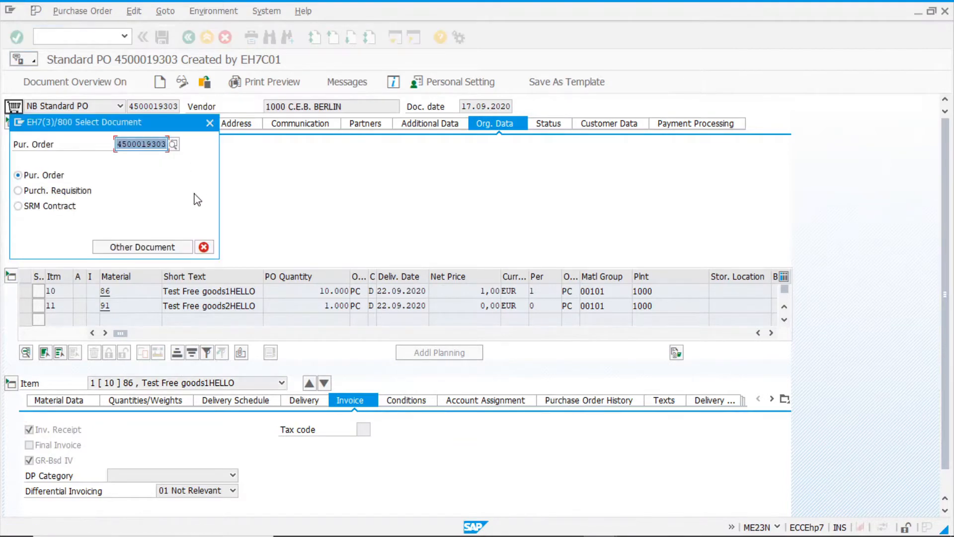
{"action": "left_click", "coordinate": [147, 251]}
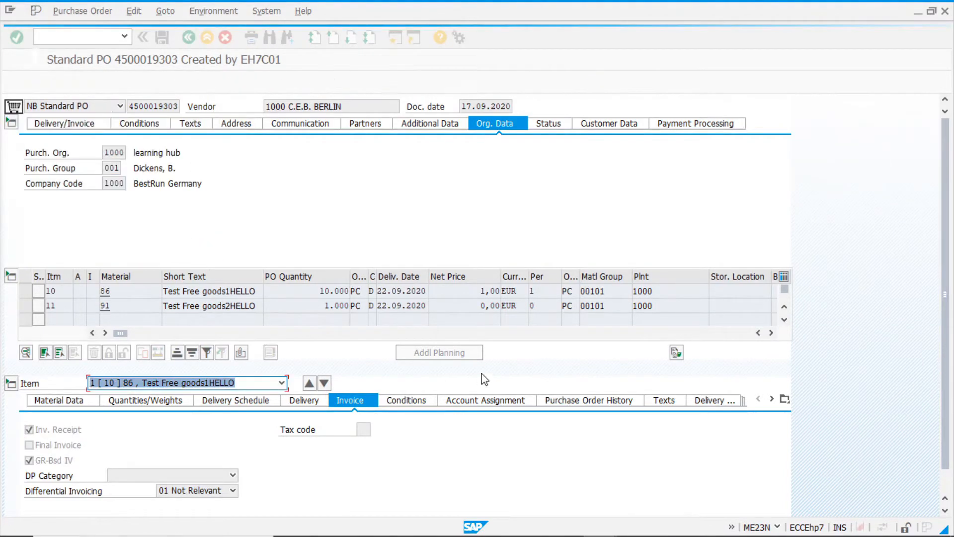
Examine the purchase order history of items 10 and 11 for goods and invoice receipts, and leave the order display.
{"action": "left_click", "coordinate": [616, 403]}
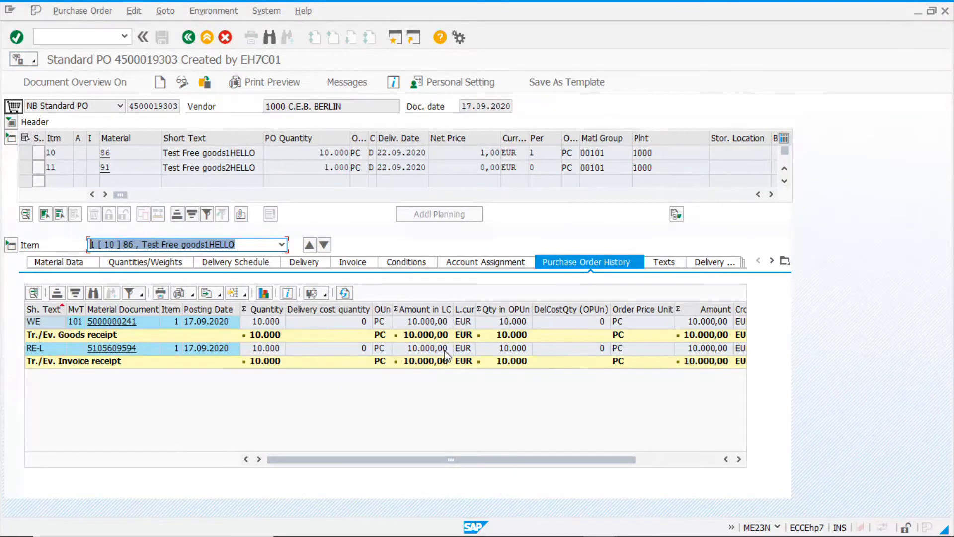
{"action": "left_click", "coordinate": [325, 247]}
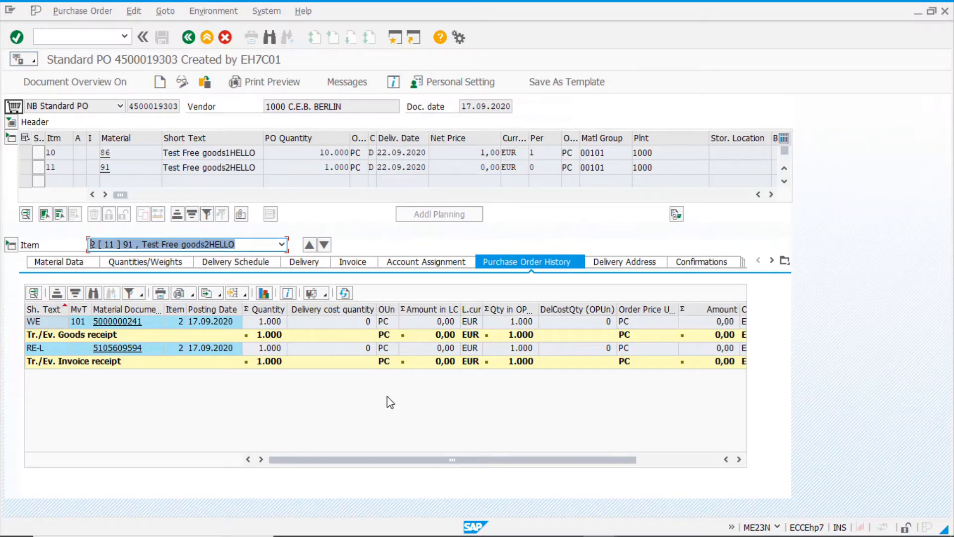
{"action": "left_click", "coordinate": [191, 39]}
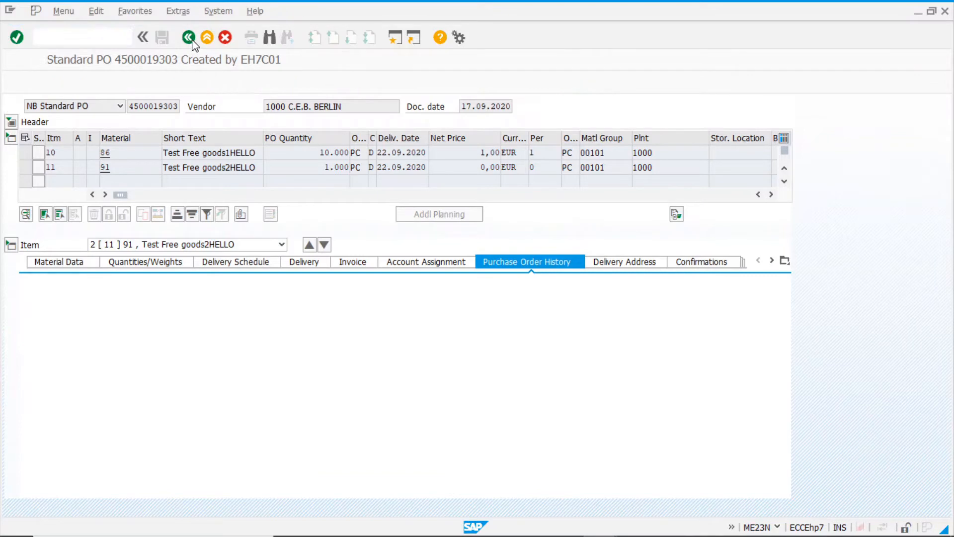